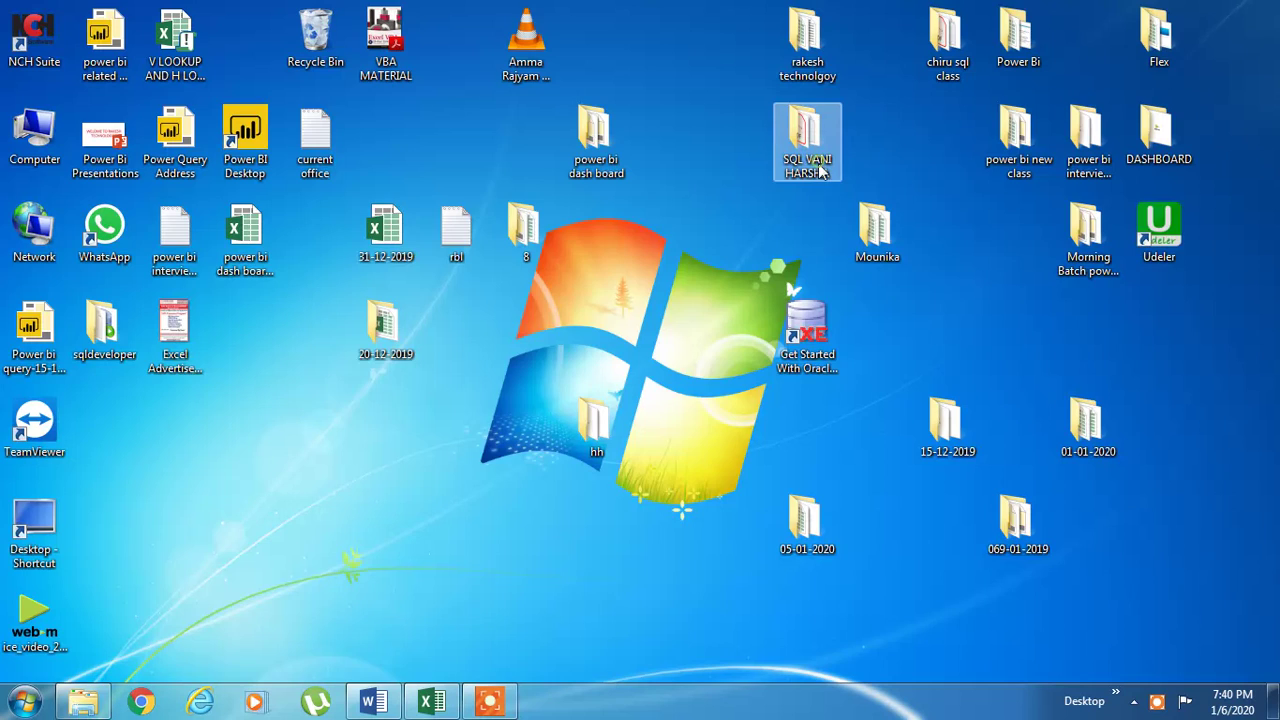
Step: Look inside the SQL VANI HARSHA folder, close it, and restore the Book1 workbook
double_click(820, 172)
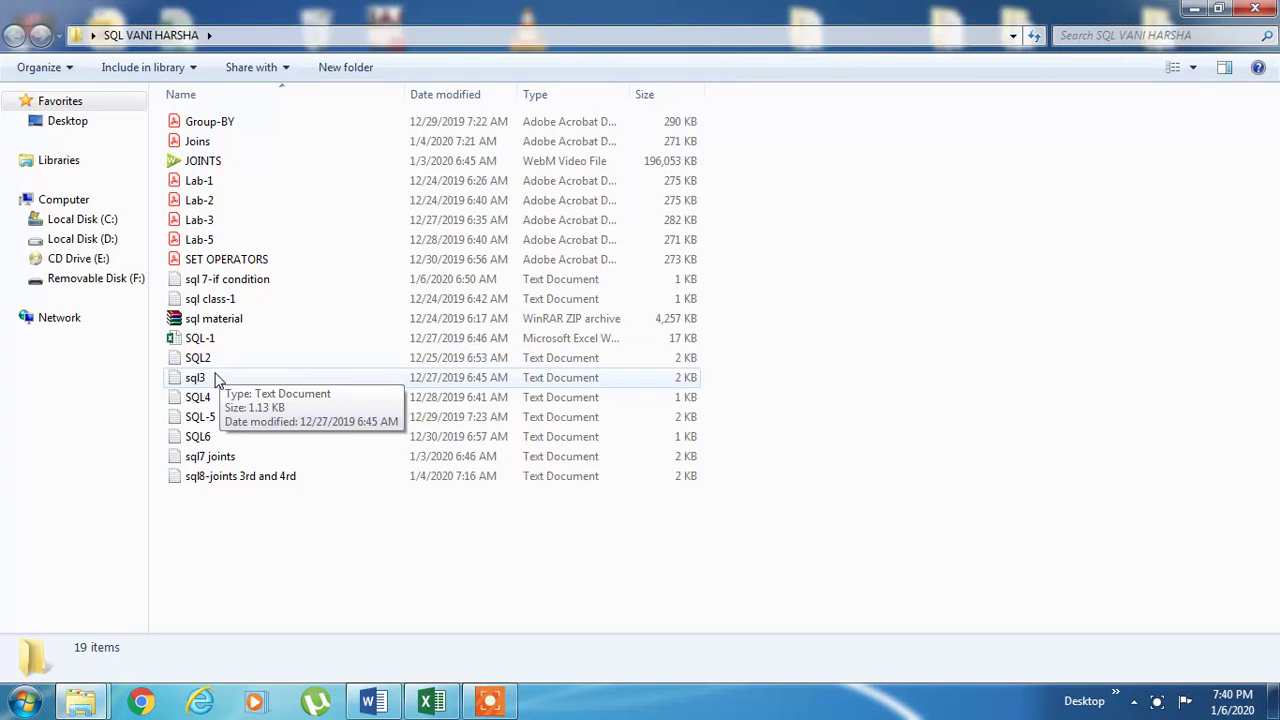
click(1255, 8)
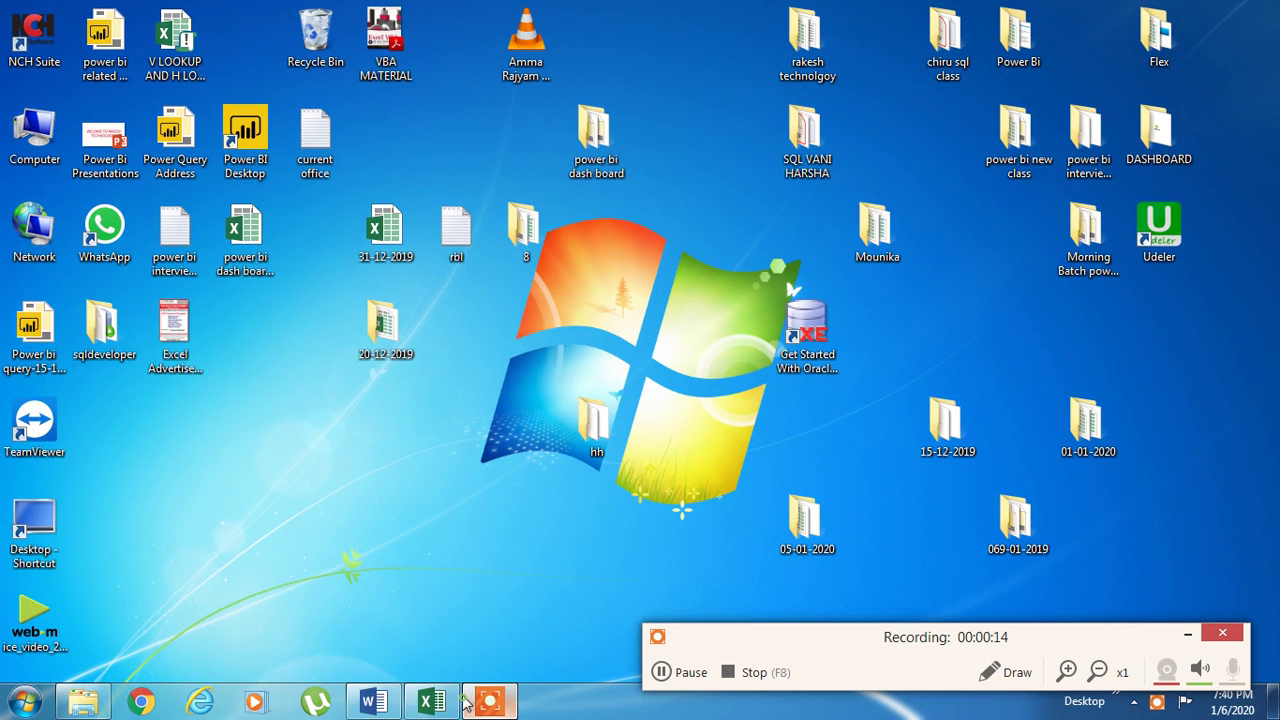
click(432, 701)
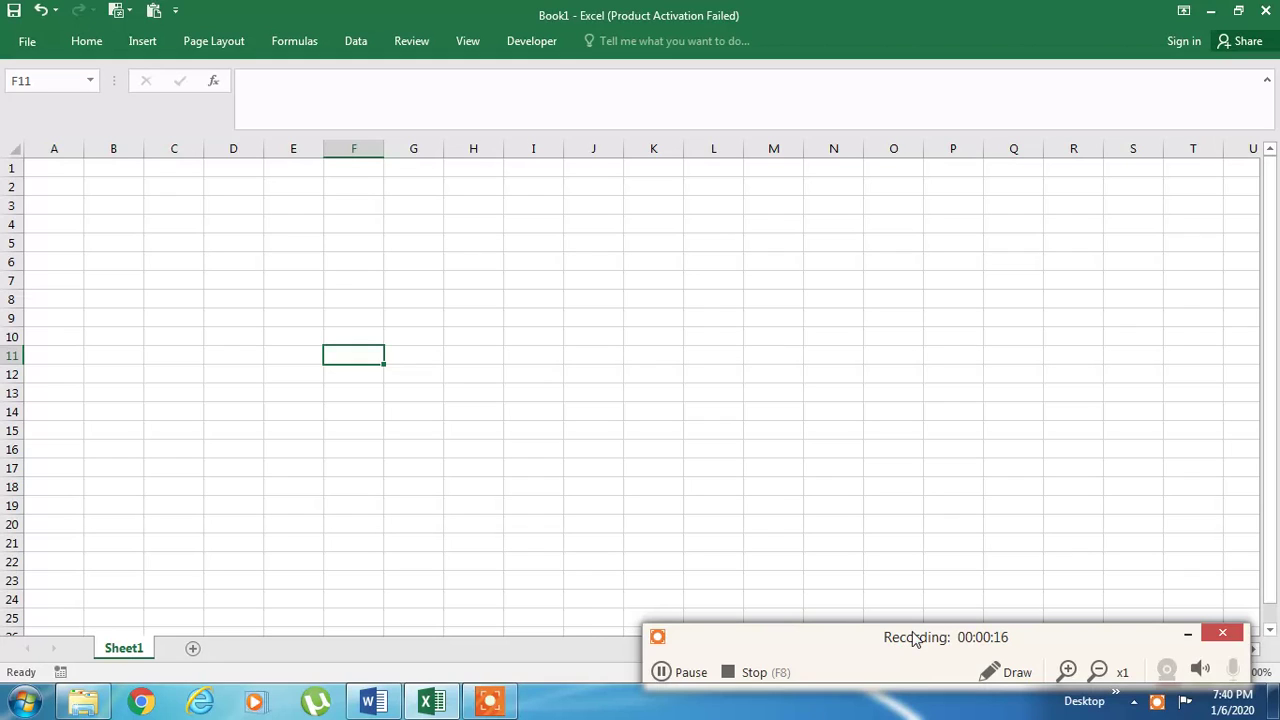
Step: Enter the label CLICK DATA in cell M5
click(394, 209)
click(803, 243)
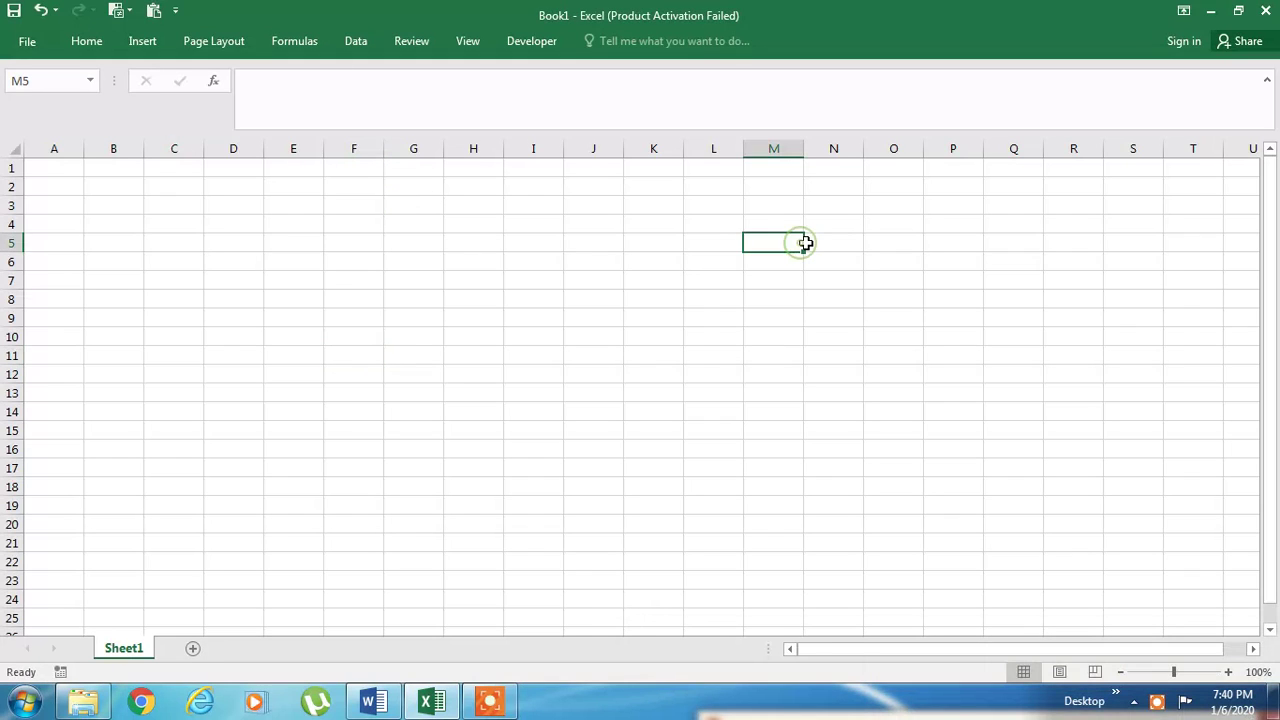
text(CLICK DATA)
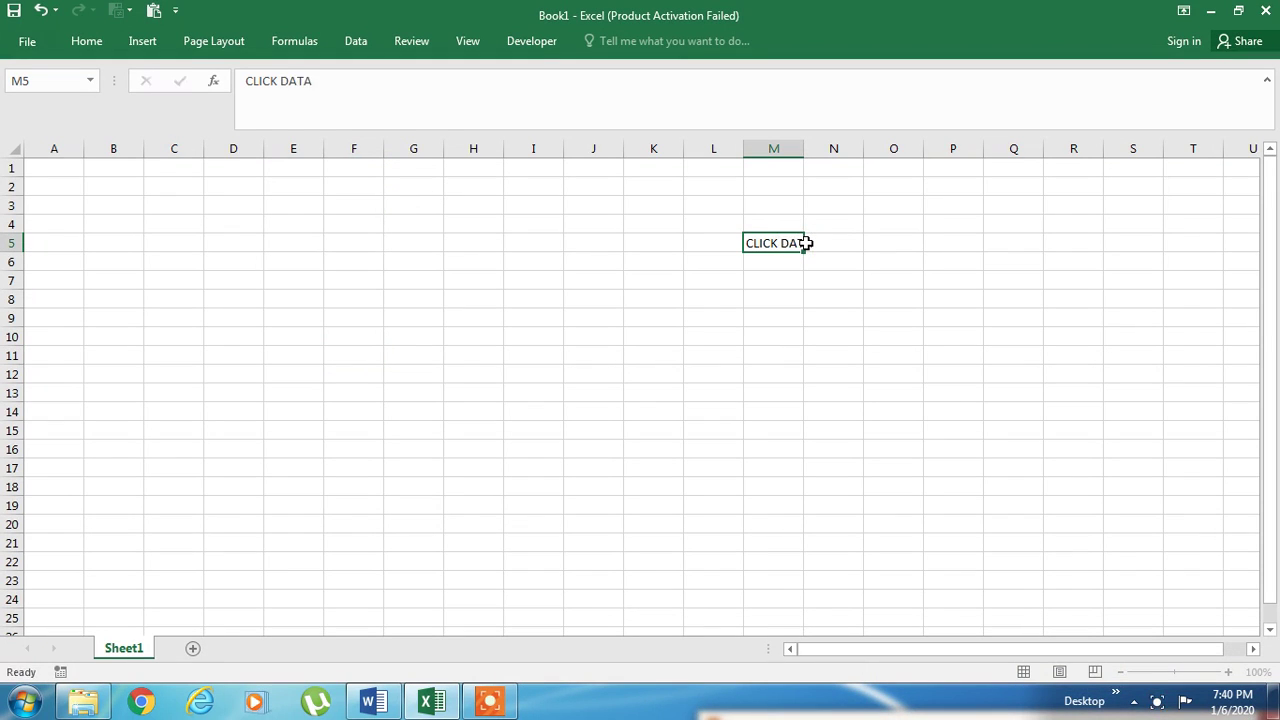
key(Return)
Step: Import the SQL-5 text file from Desktop > SQL VANI HARSHA below the label with default wizard settings
click(370, 40)
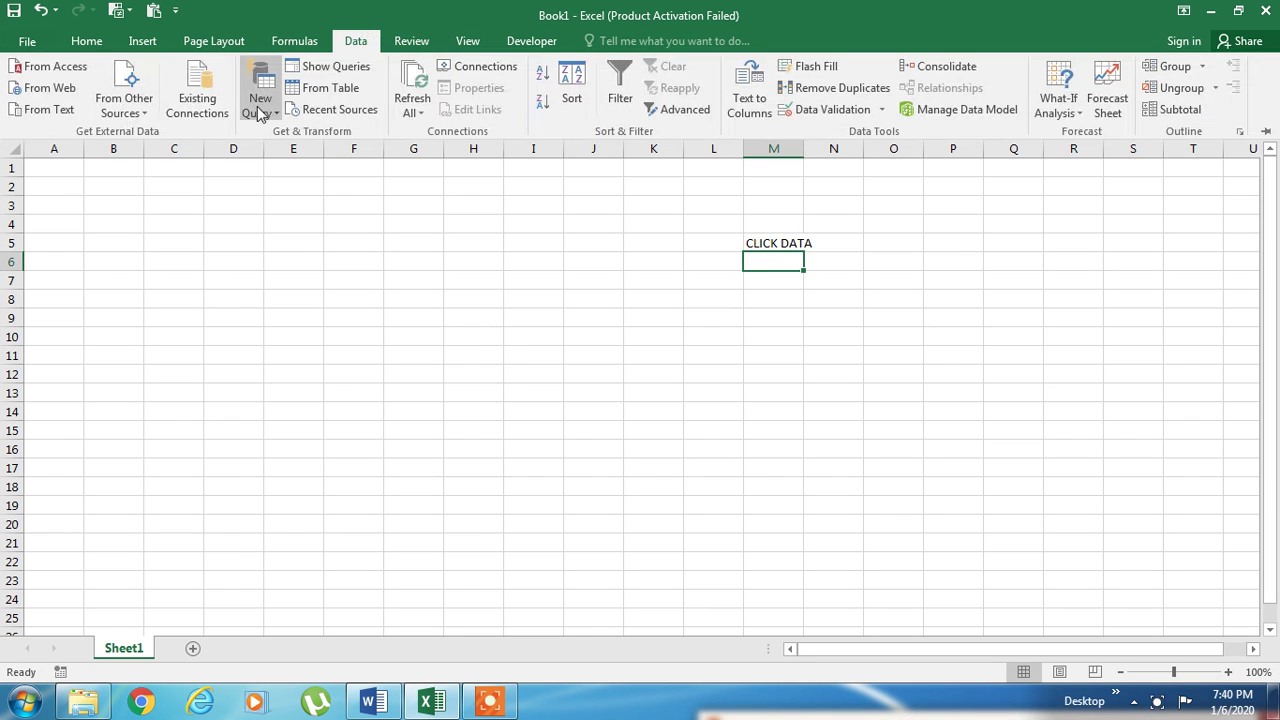
click(71, 112)
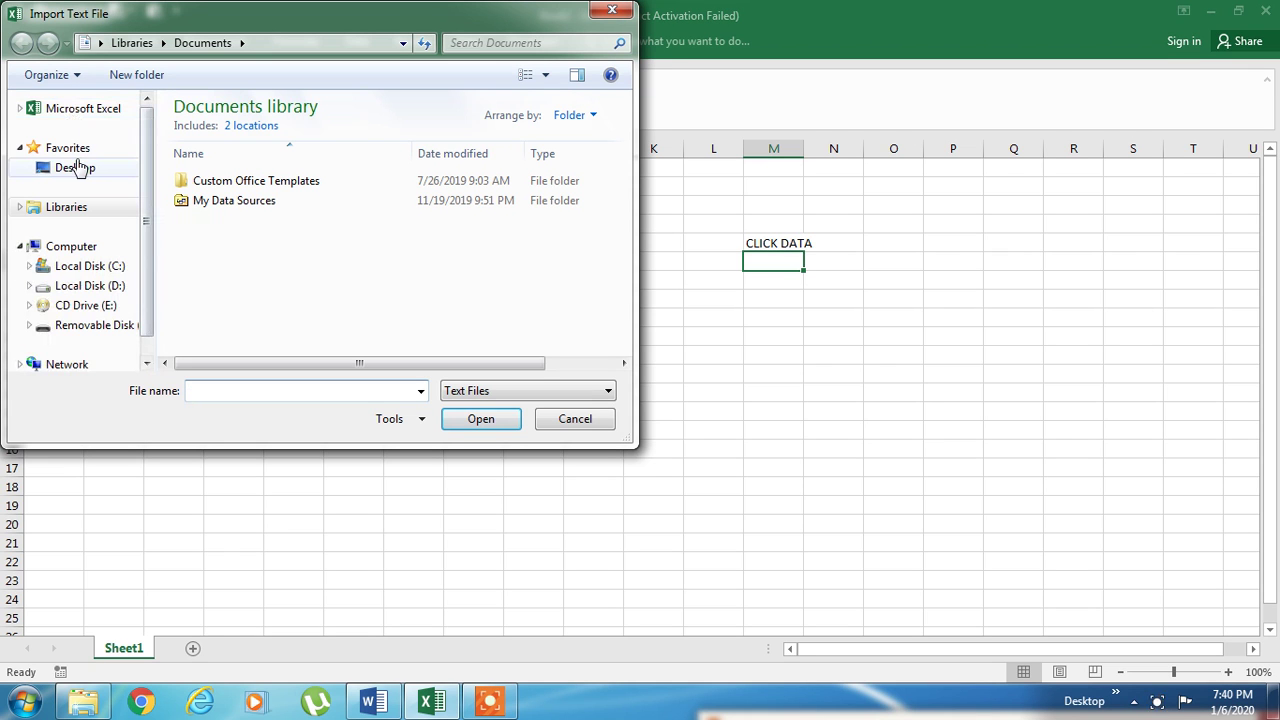
click(75, 168)
scroll(276, 226, down, 10)
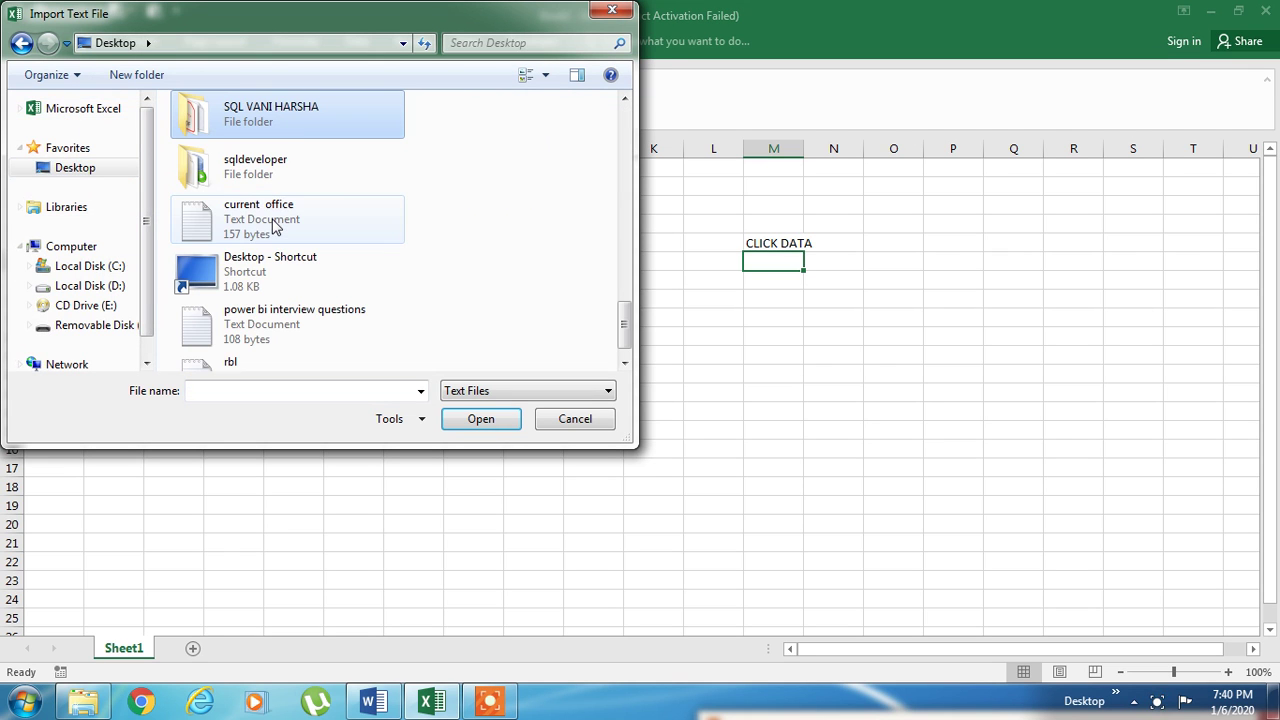
double_click(301, 136)
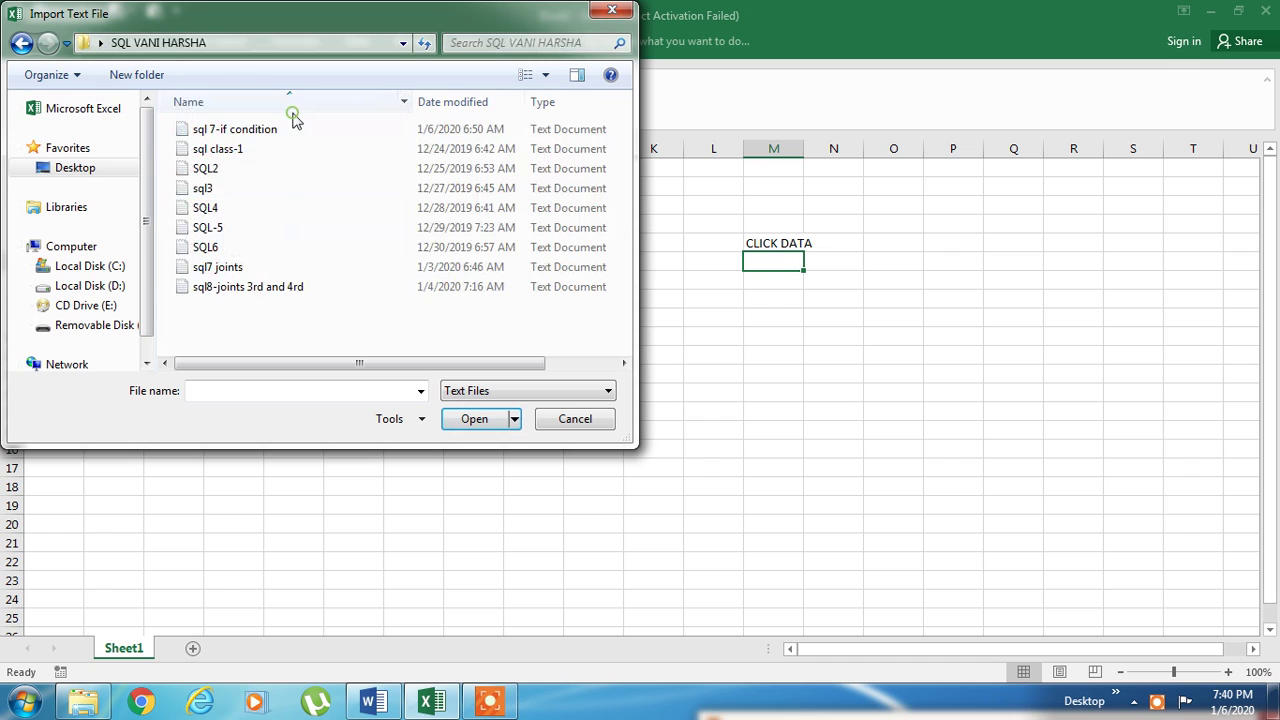
click(215, 229)
click(464, 420)
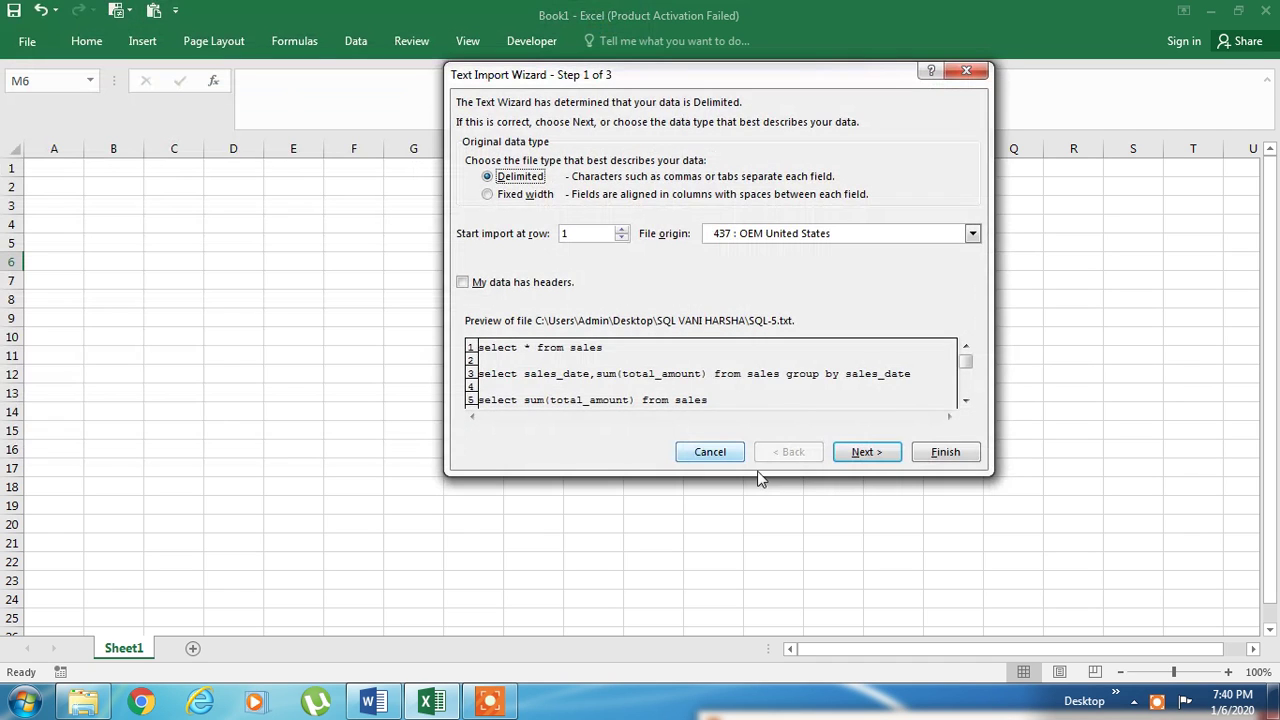
click(866, 452)
click(893, 457)
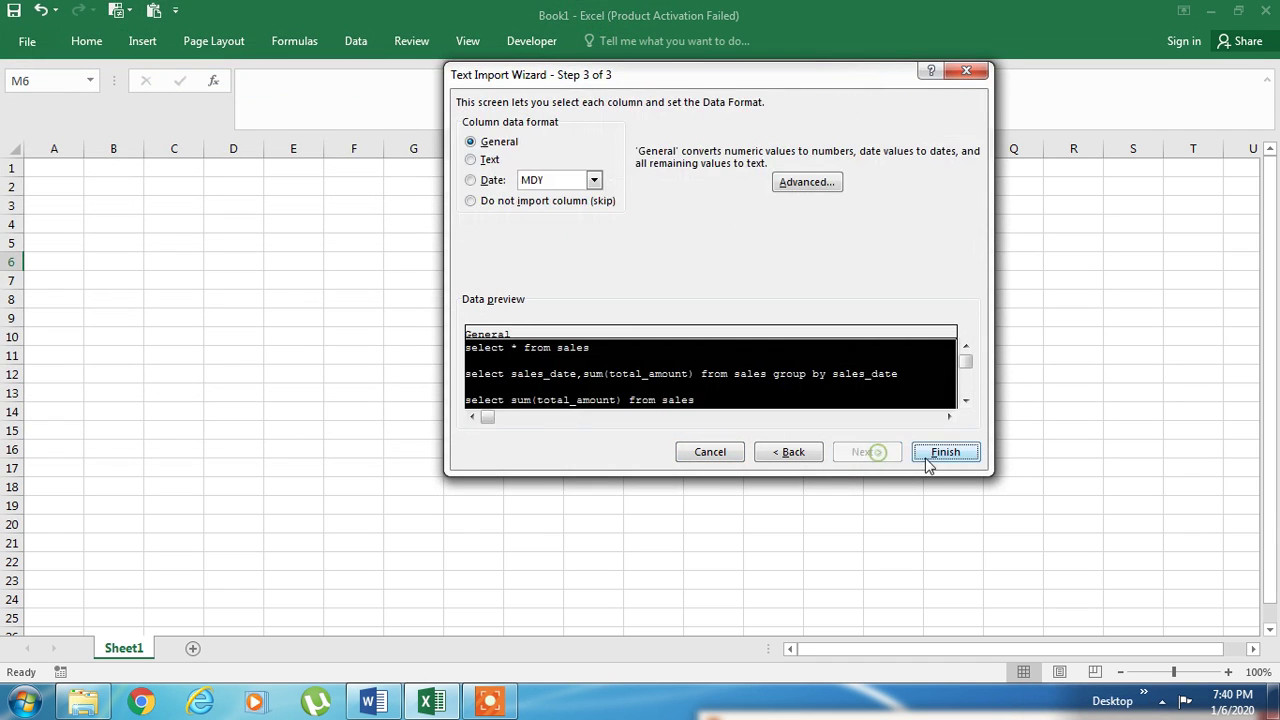
click(928, 458)
click(737, 372)
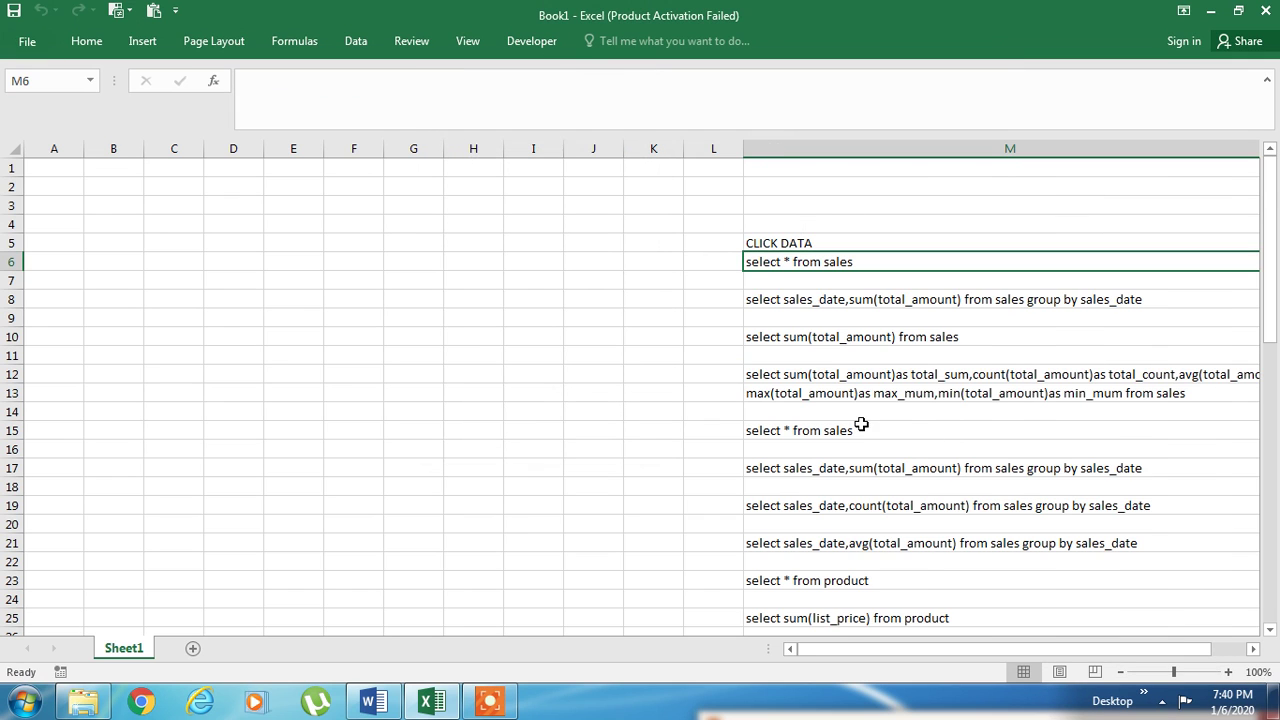
Step: Rename Sheet1 to EXPORT, select cell E6, and minimise Excel to the desktop
scroll(908, 450, down, 3)
scroll(768, 441, up, 3)
double_click(124, 648)
text(EXPO)
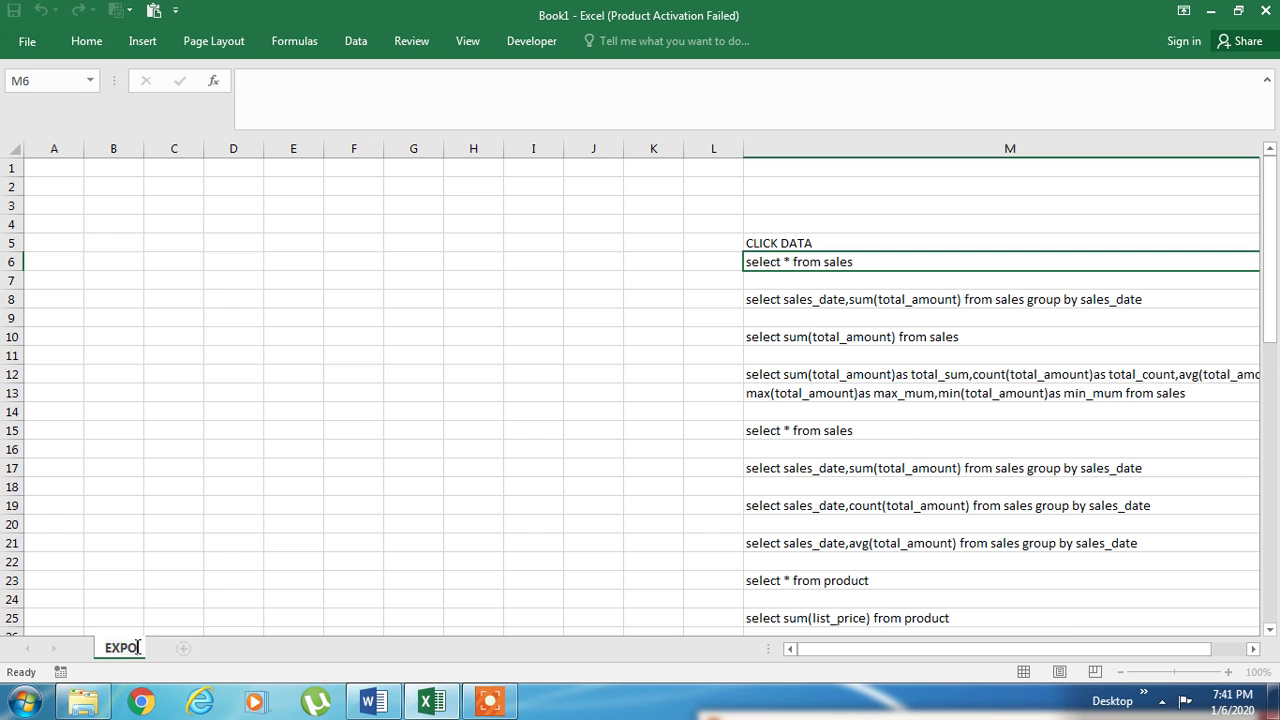
text(RT)
key(Return)
click(306, 265)
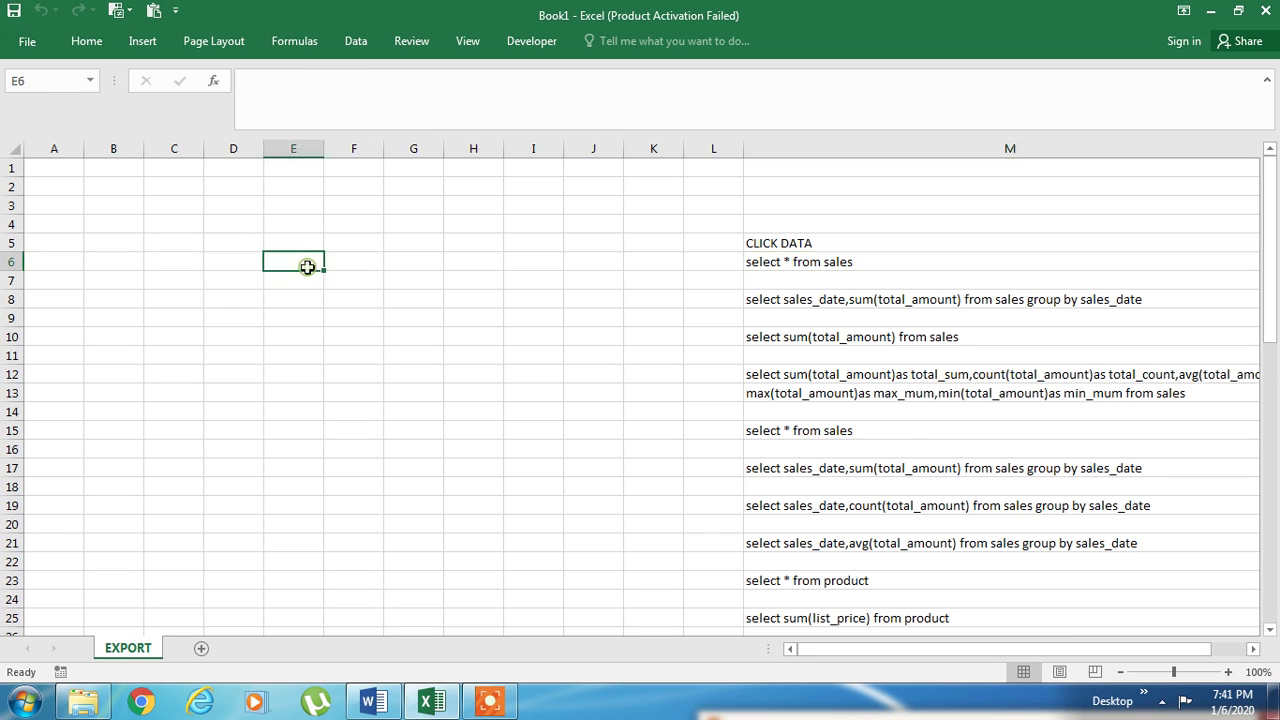
key(super+d)
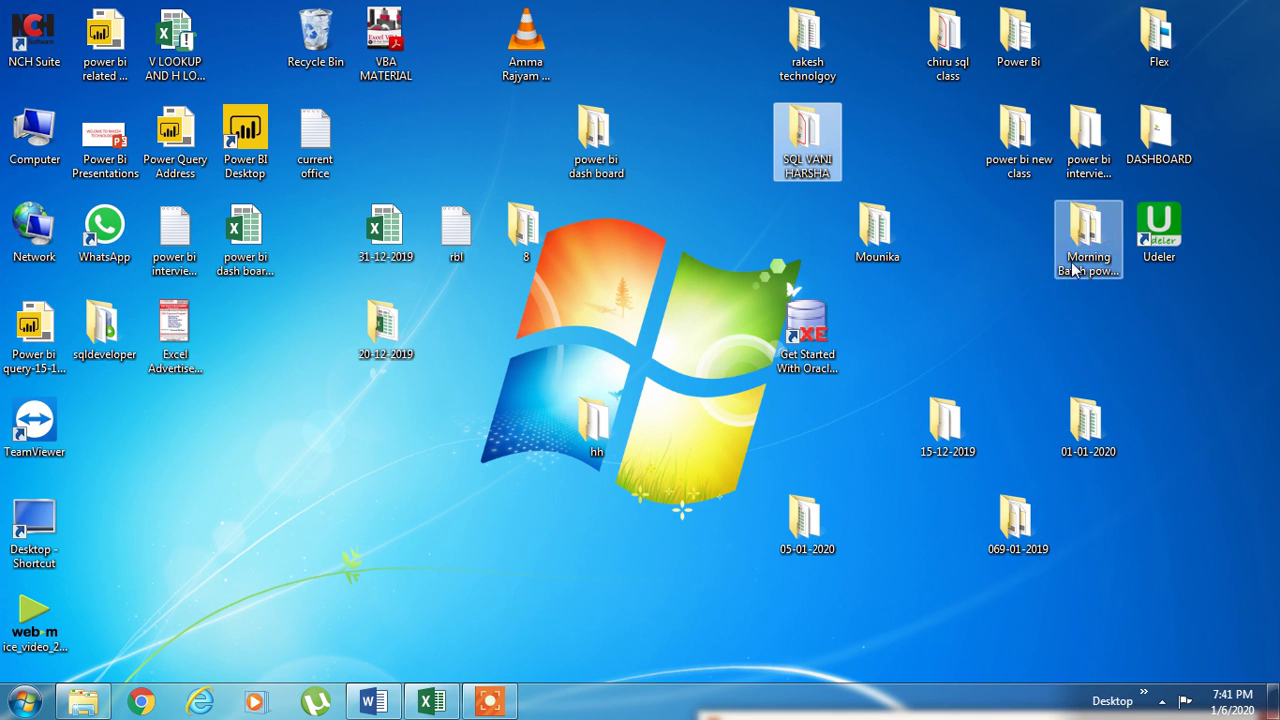
Step: Look inside the 069-01-2019 and 01-01-2020 folders, closing each afterwards
click(1012, 518)
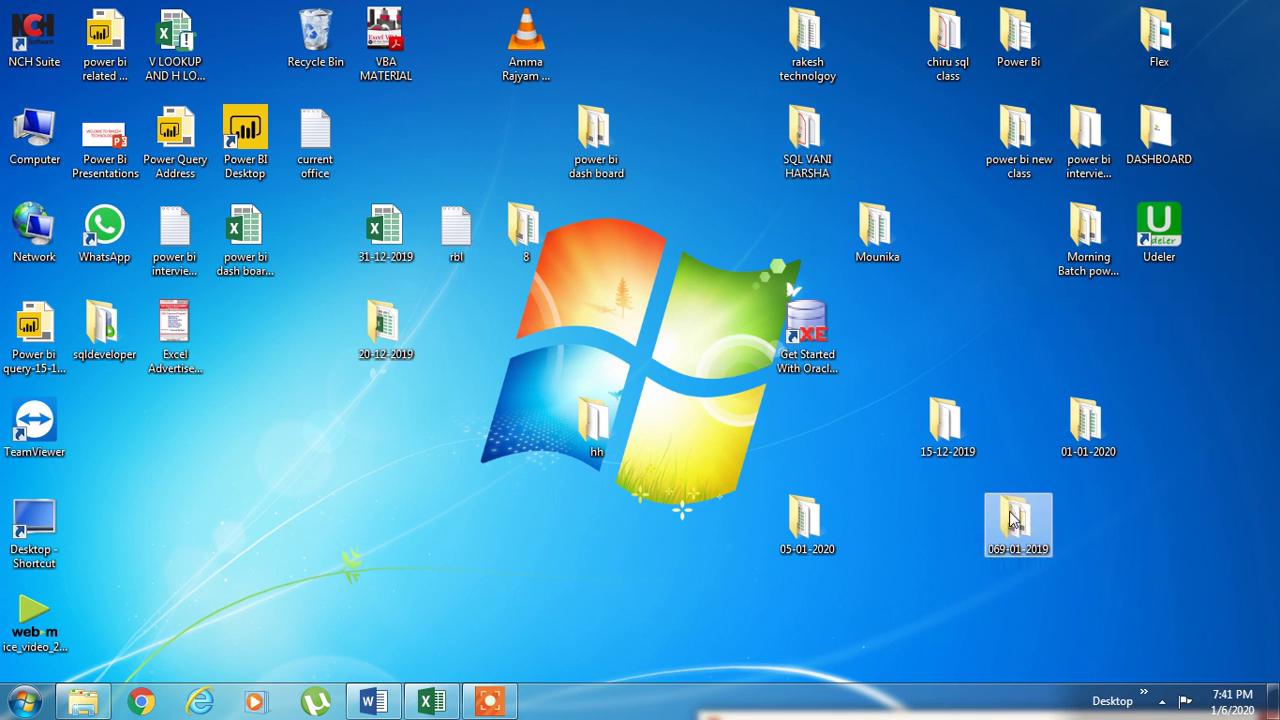
double_click(1012, 518)
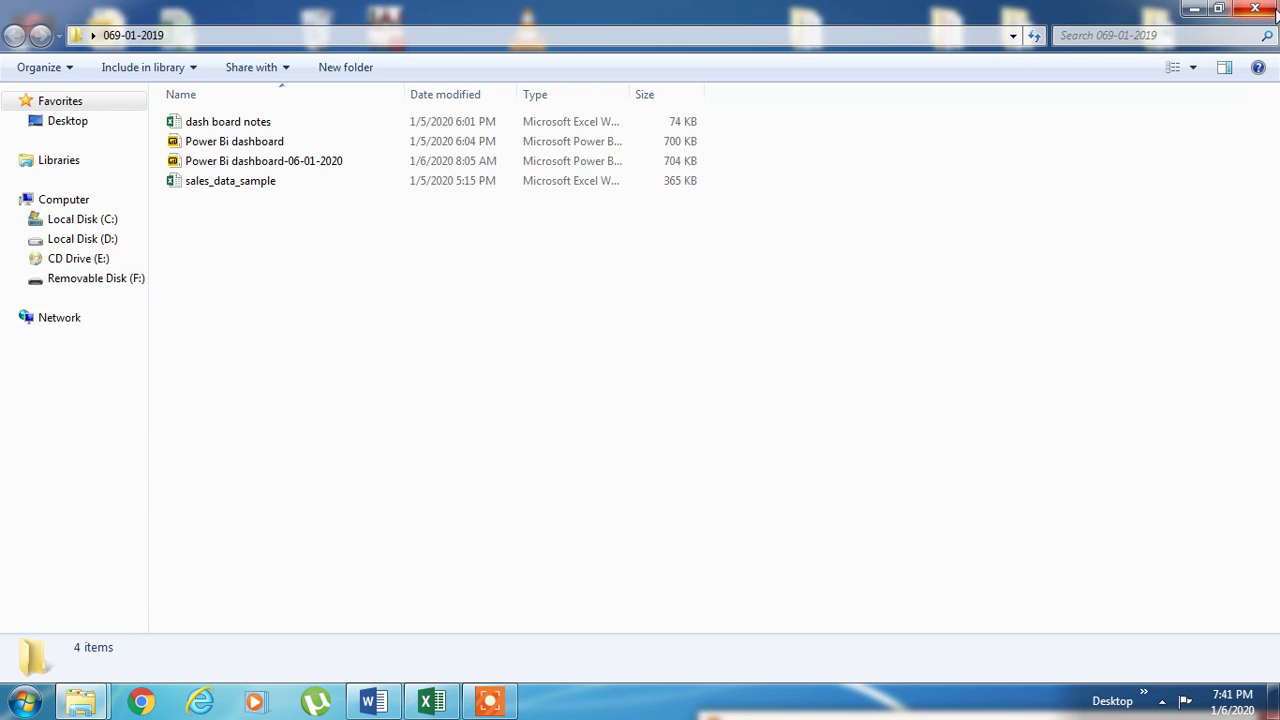
click(1275, 10)
double_click(1112, 455)
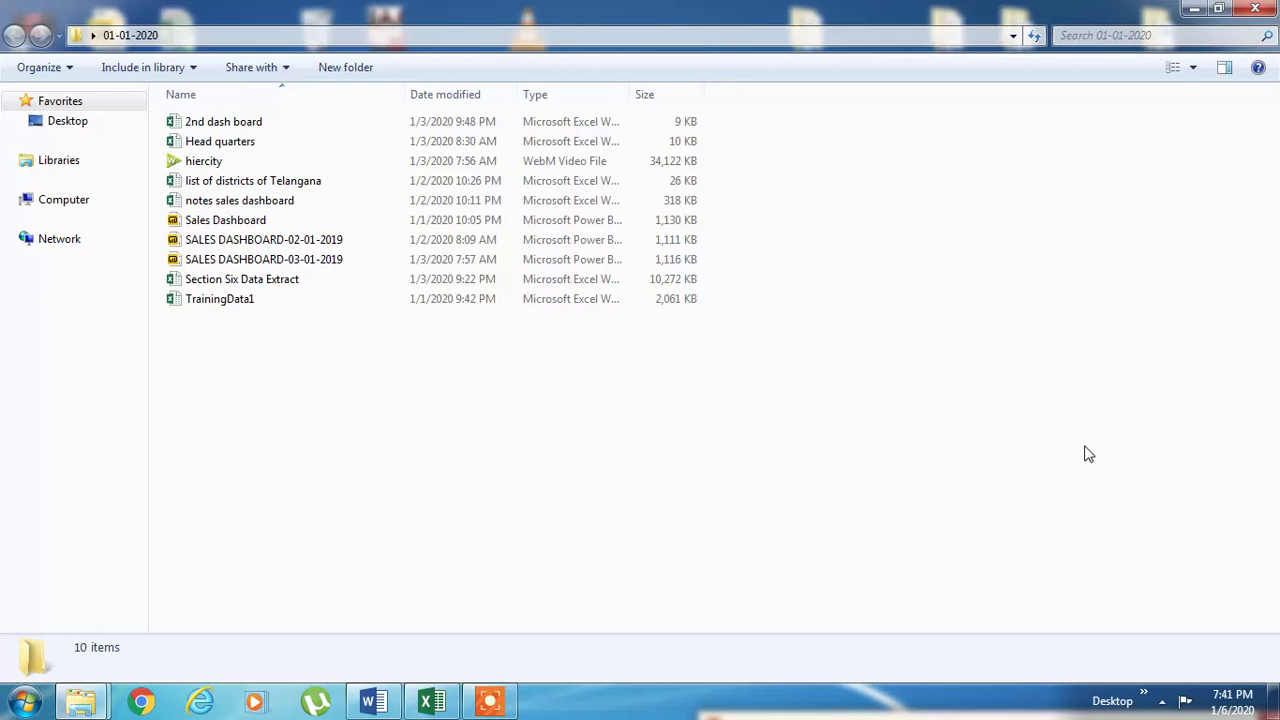
click(1268, 10)
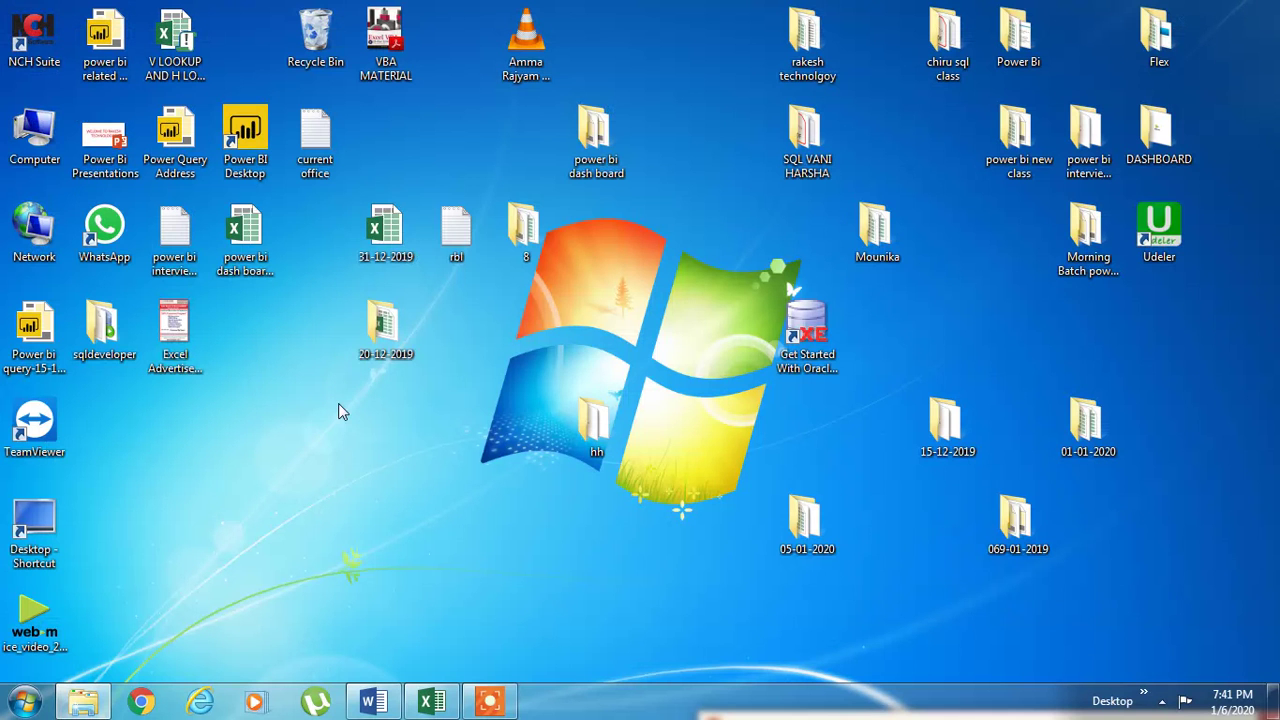
Step: Search Start for ACC and launch the Database2 database
click(26, 703)
text(ACC)
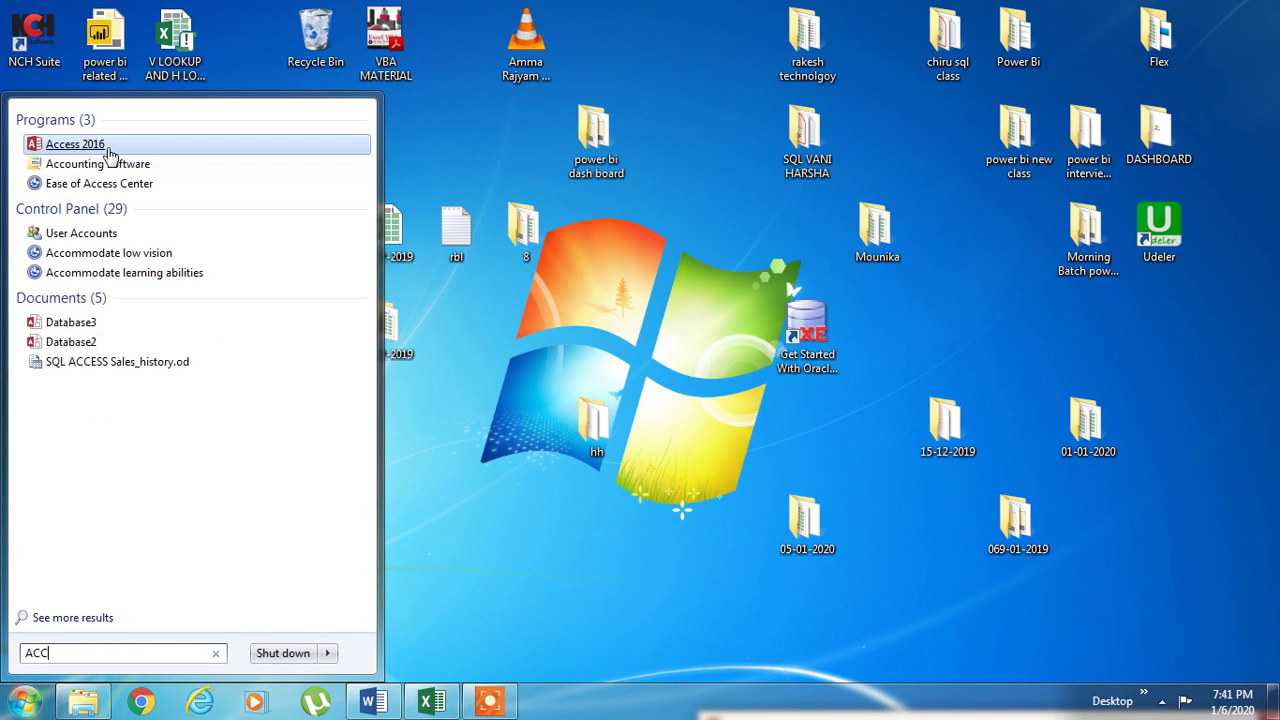
click(95, 341)
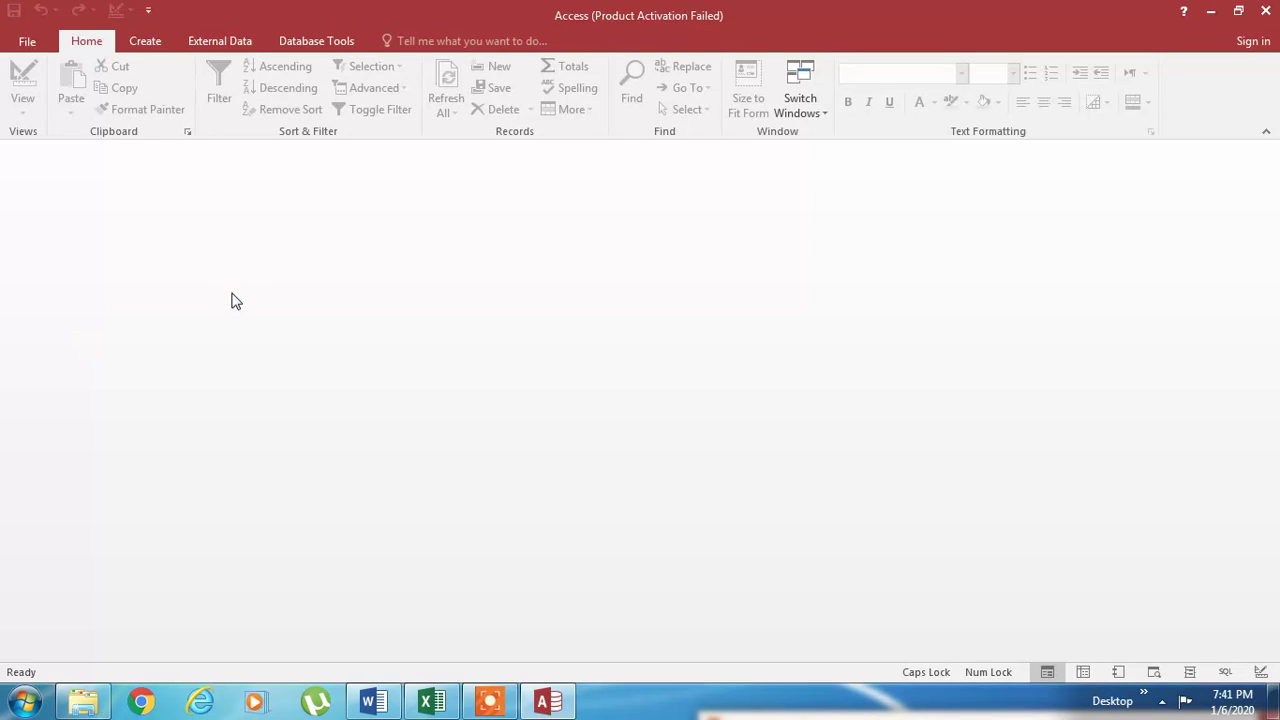
Step: Dismiss the activation prompt, enable the database content, and choose Save Database As
click(845, 528)
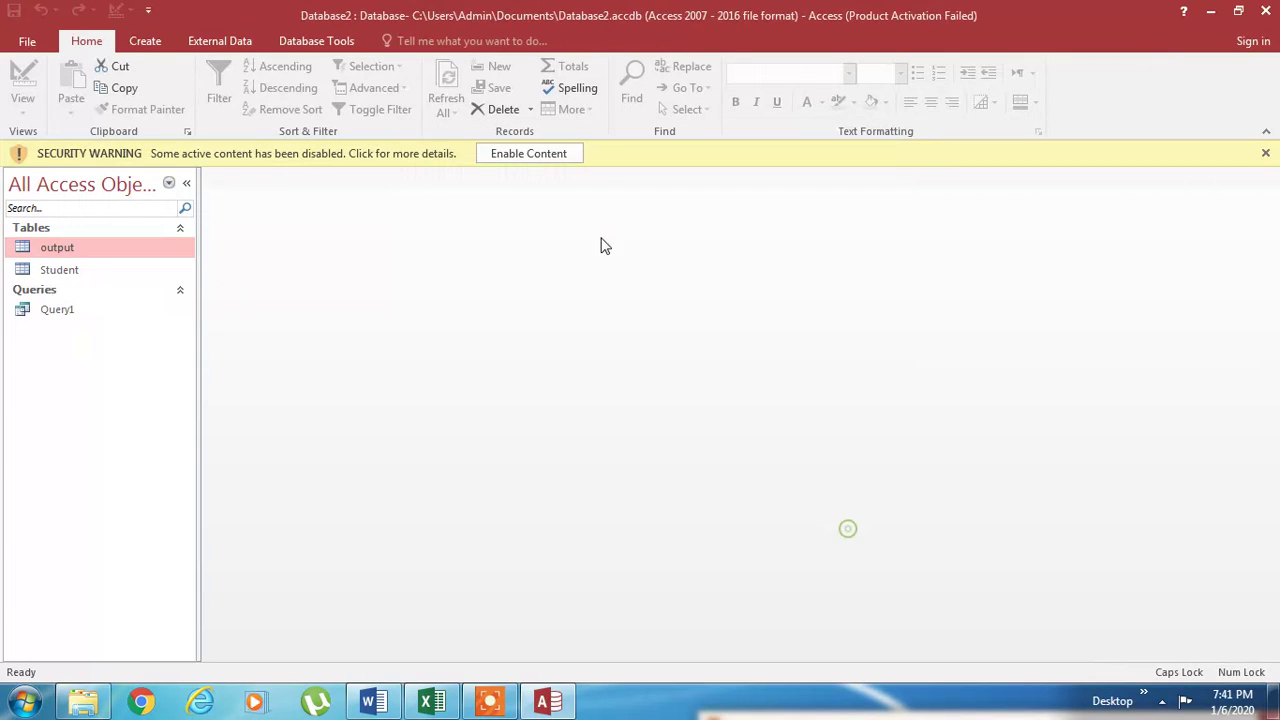
click(558, 158)
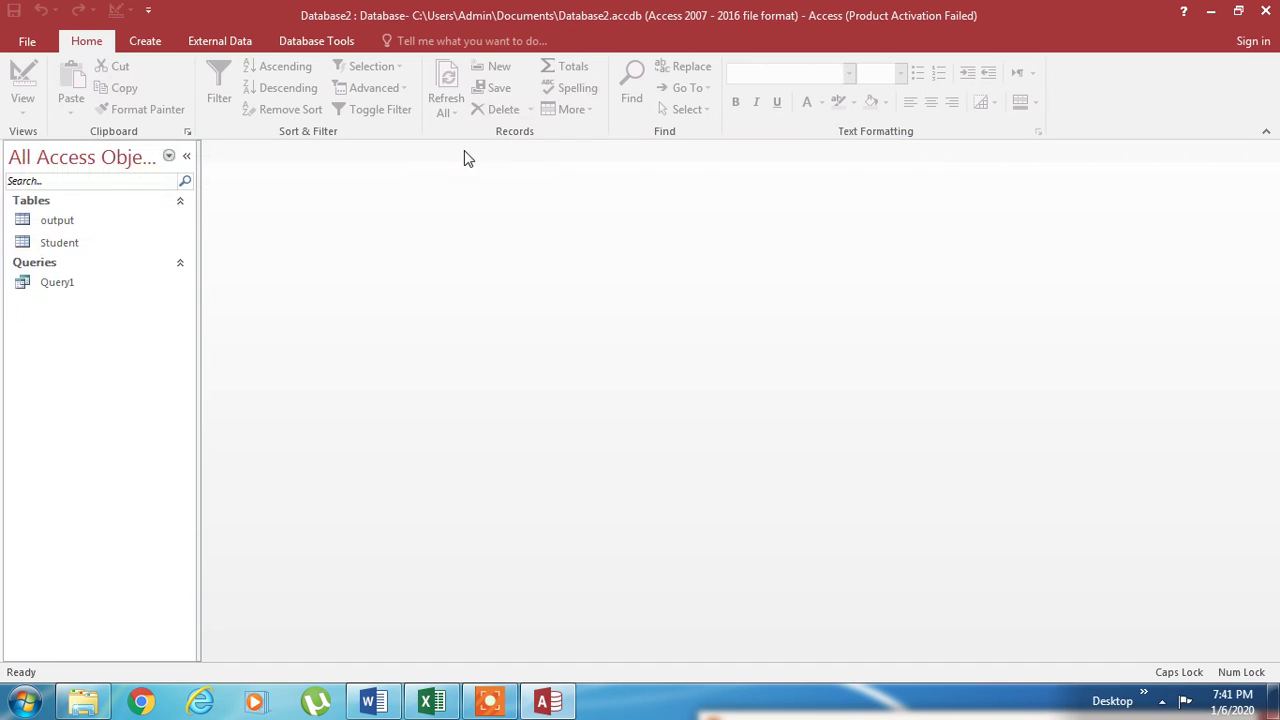
click(24, 42)
click(17, 229)
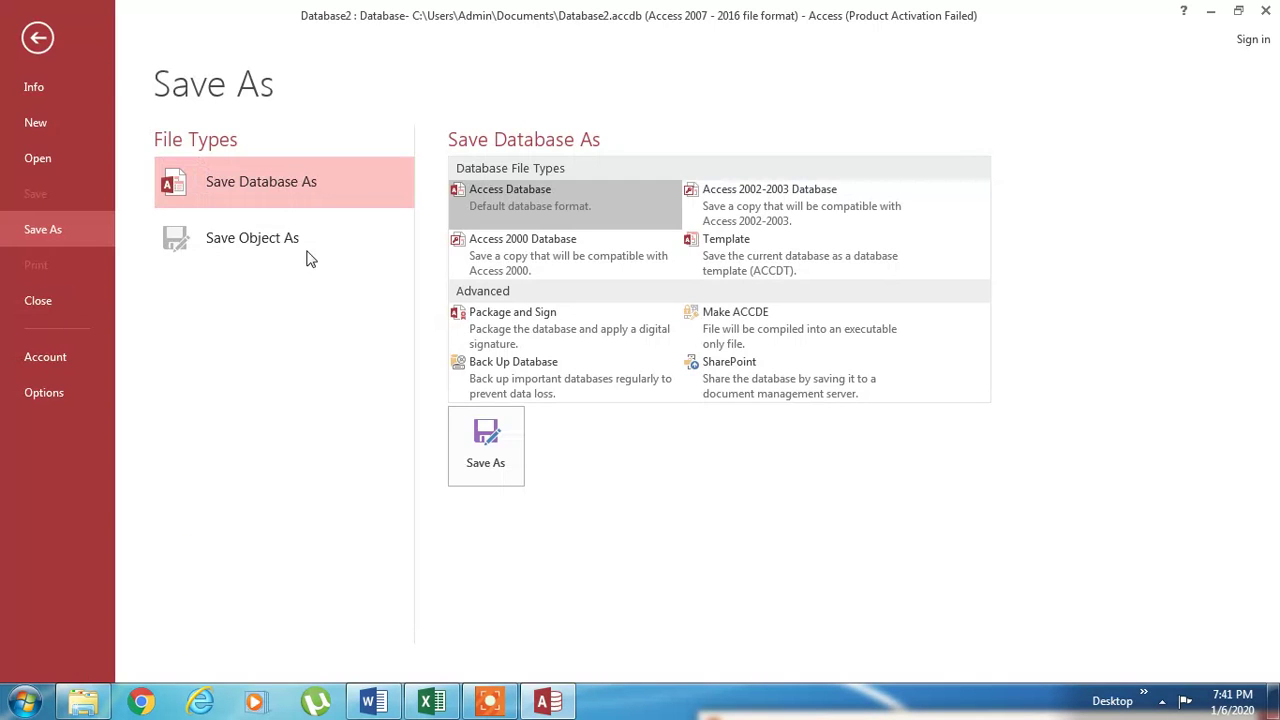
click(481, 443)
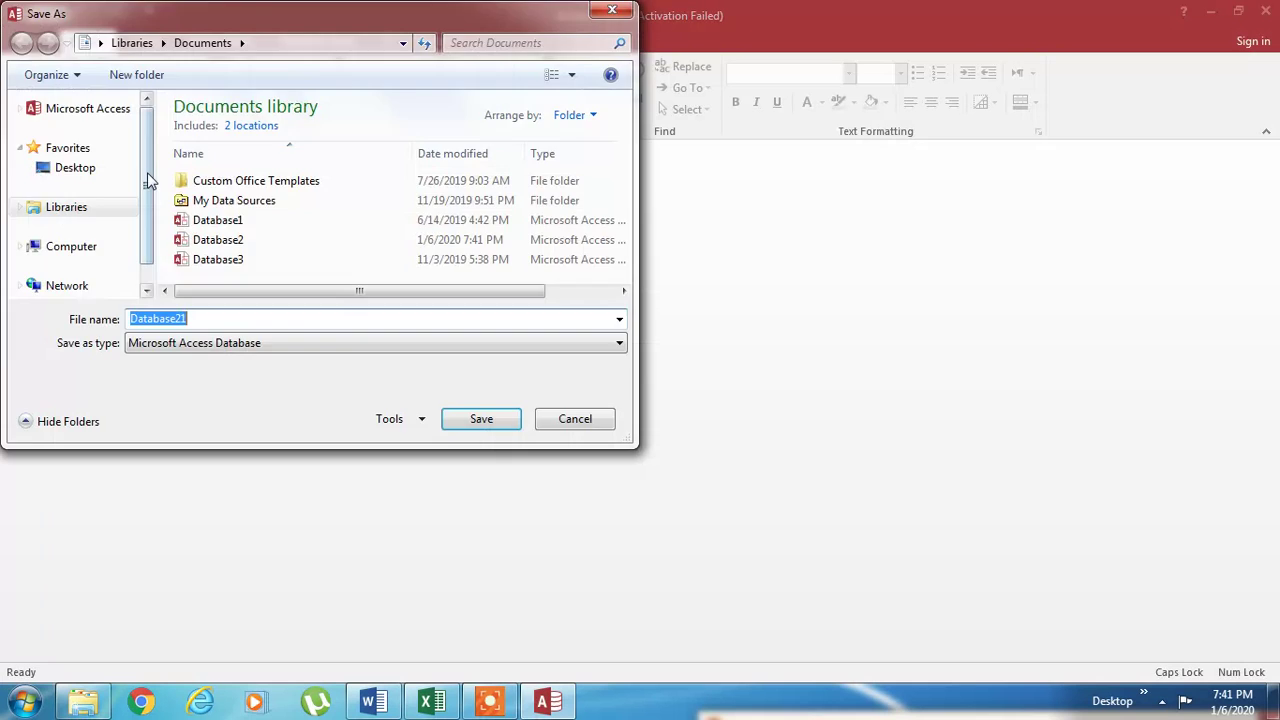
Step: Save the copy as Database21 in the desktop hh folder and close Access
click(92, 167)
double_click(220, 318)
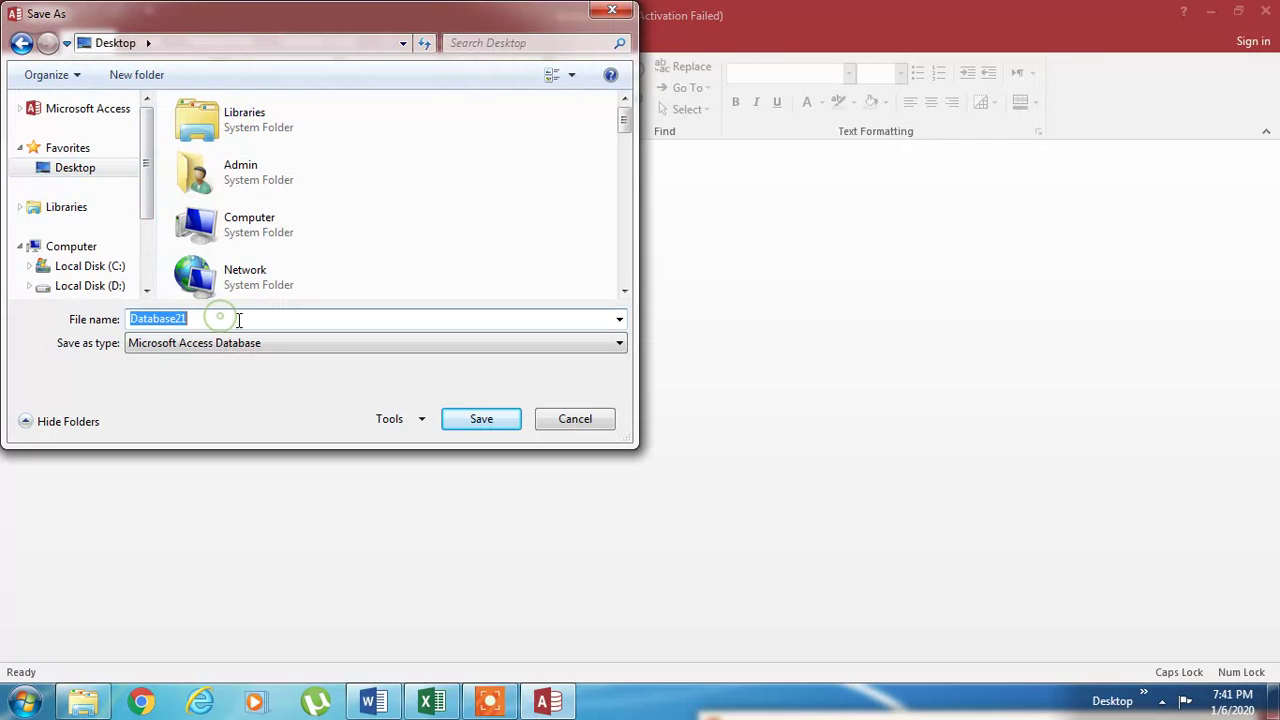
text(HH)
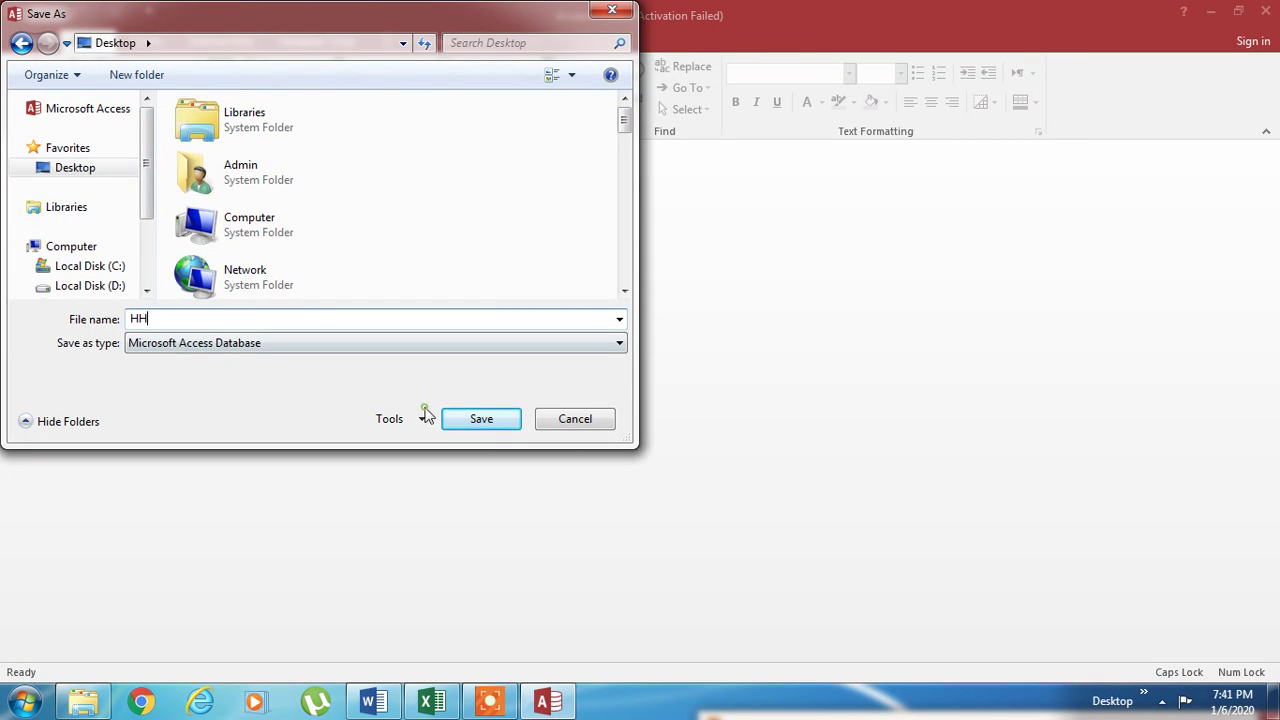
click(475, 419)
click(489, 421)
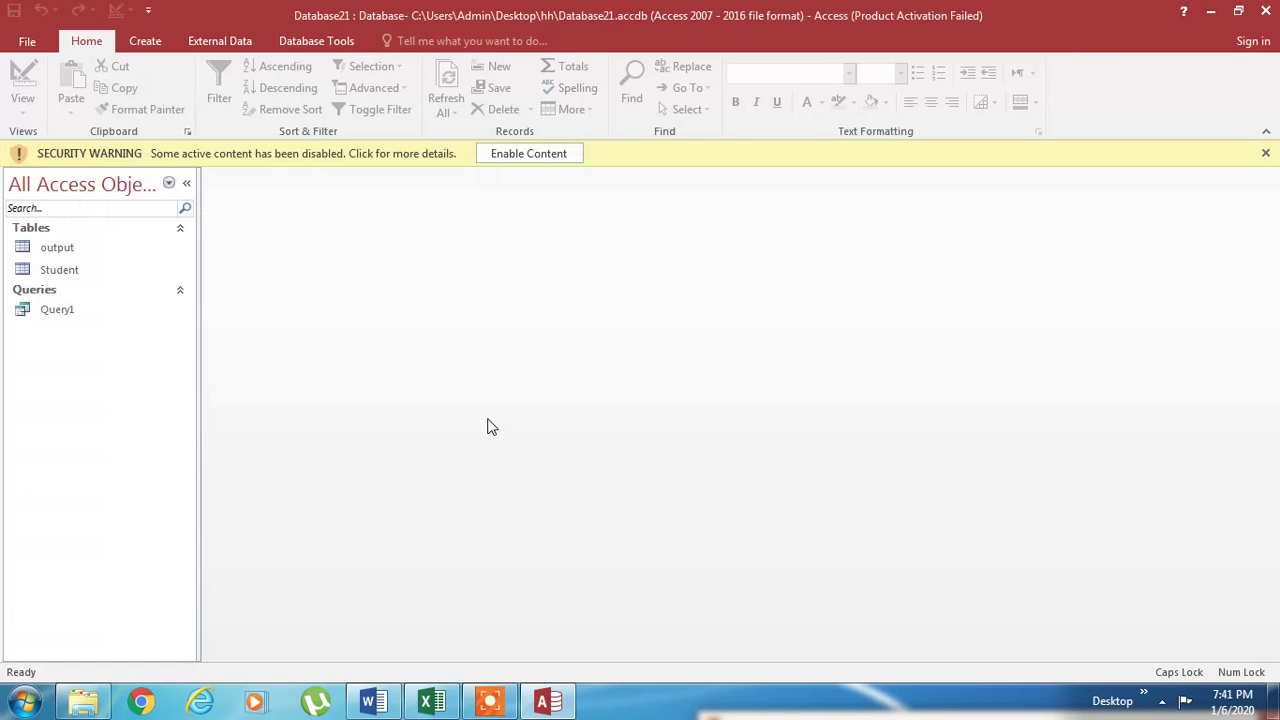
click(1265, 12)
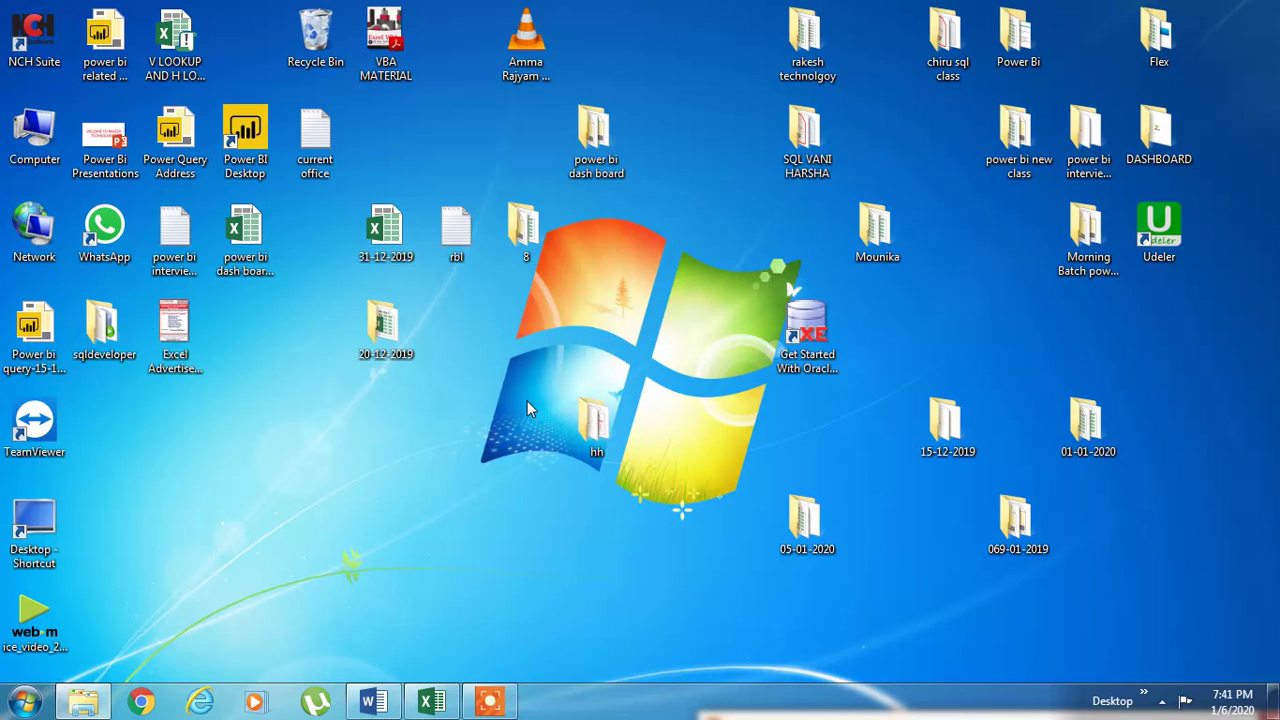
Step: Search Start for ACCE and open the Database21 database from the results
click(25, 700)
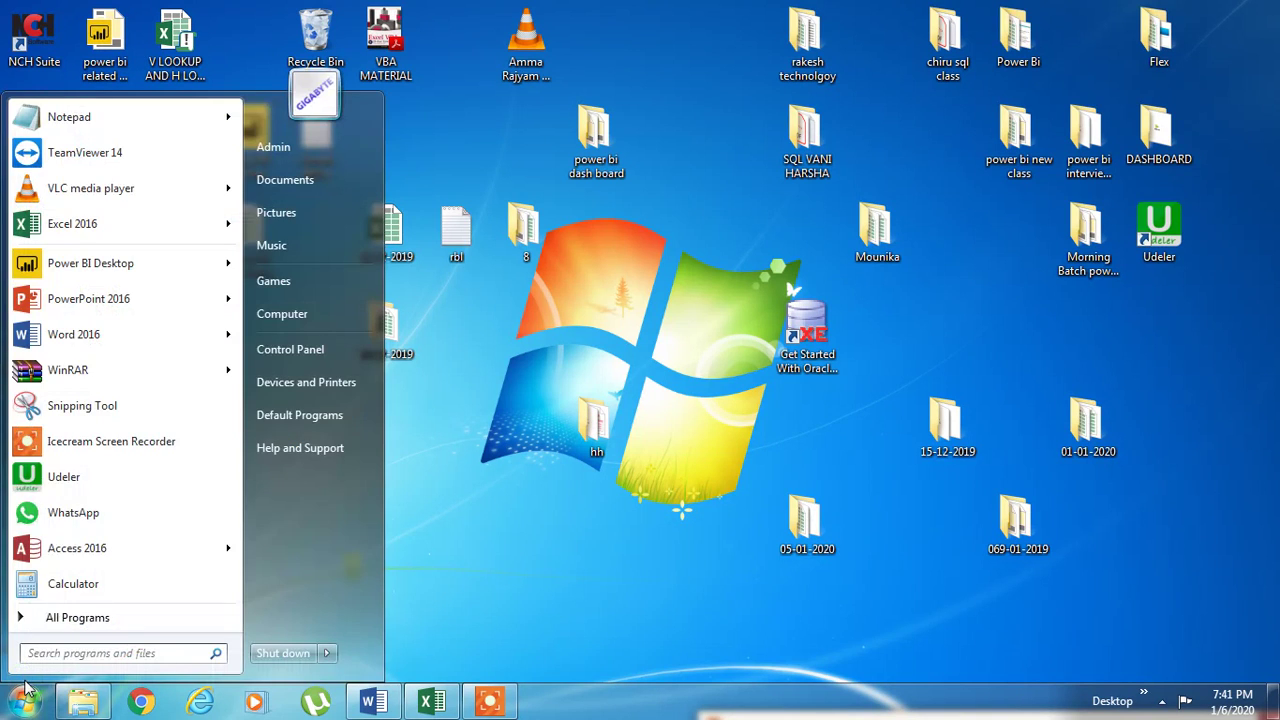
text(HH)
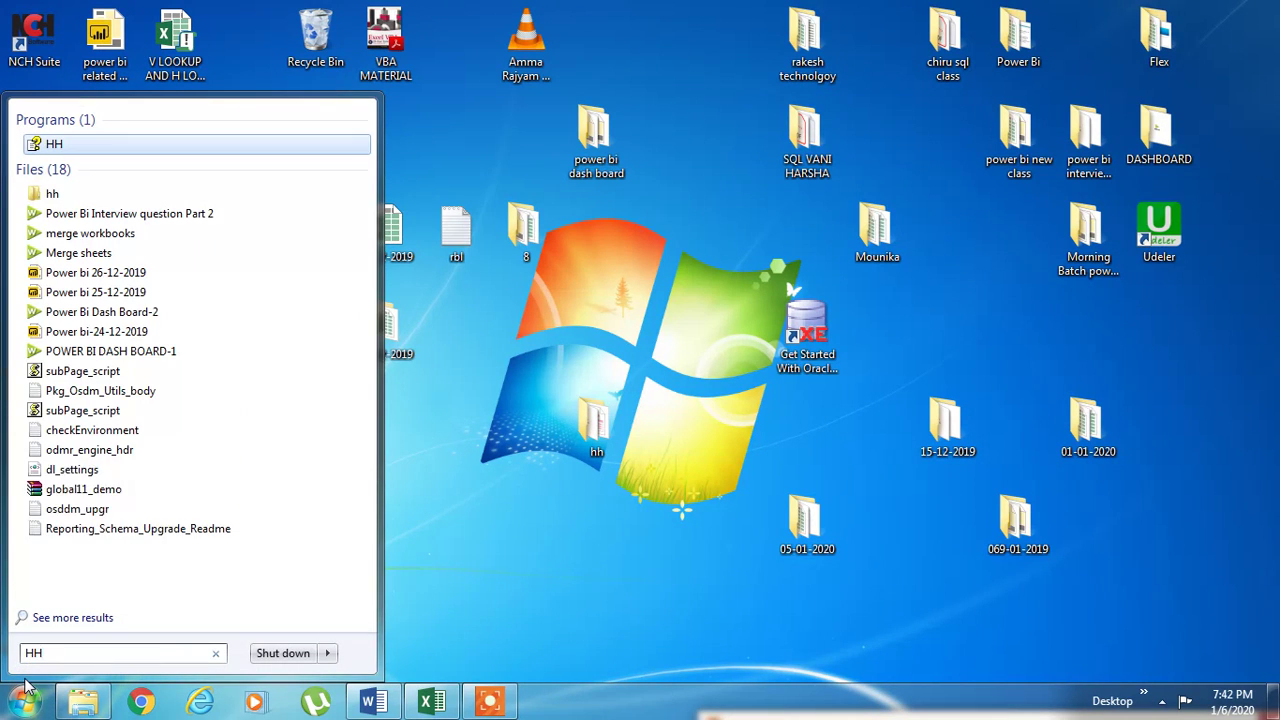
key(BackSpace)
key(BackSpace)
text(A)
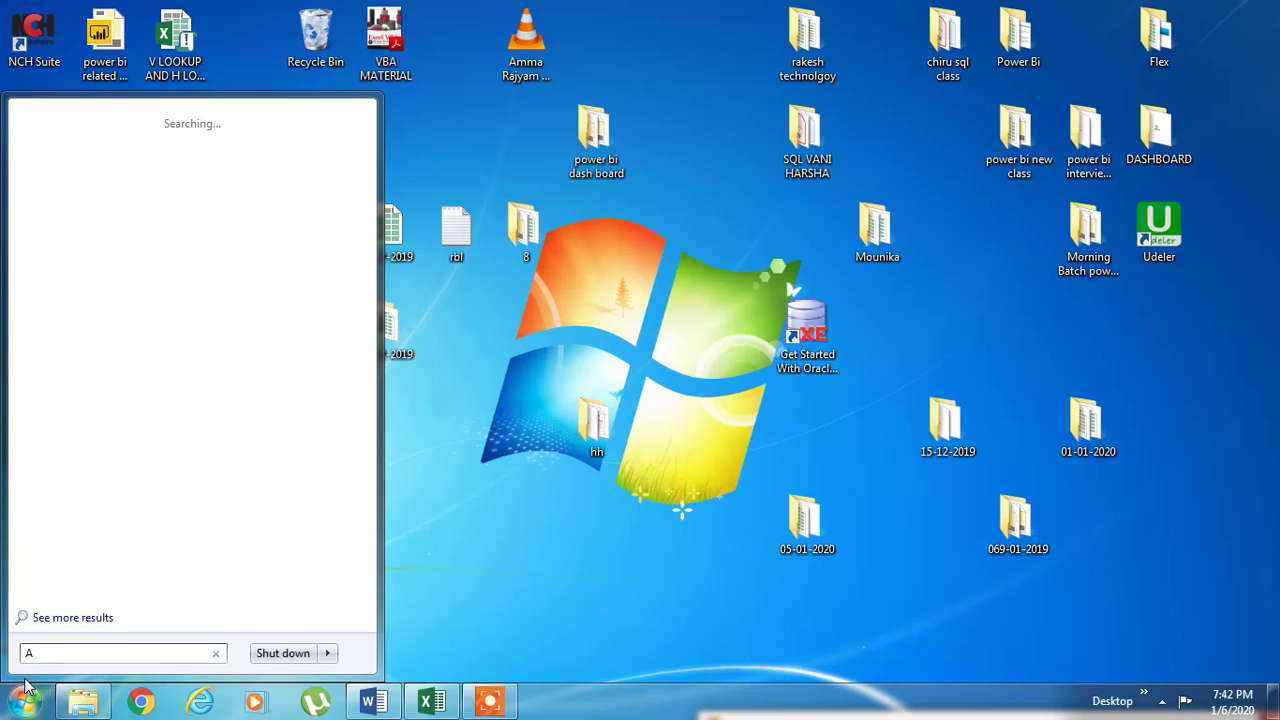
text(CCE)
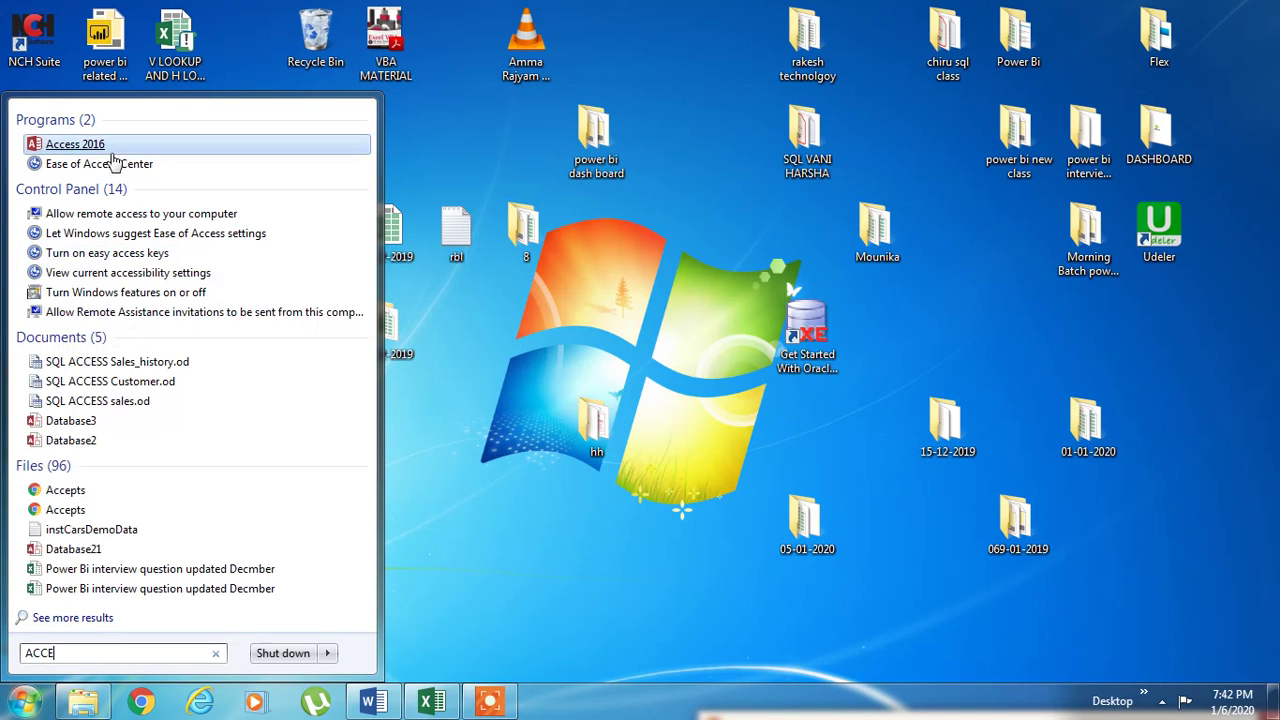
click(108, 553)
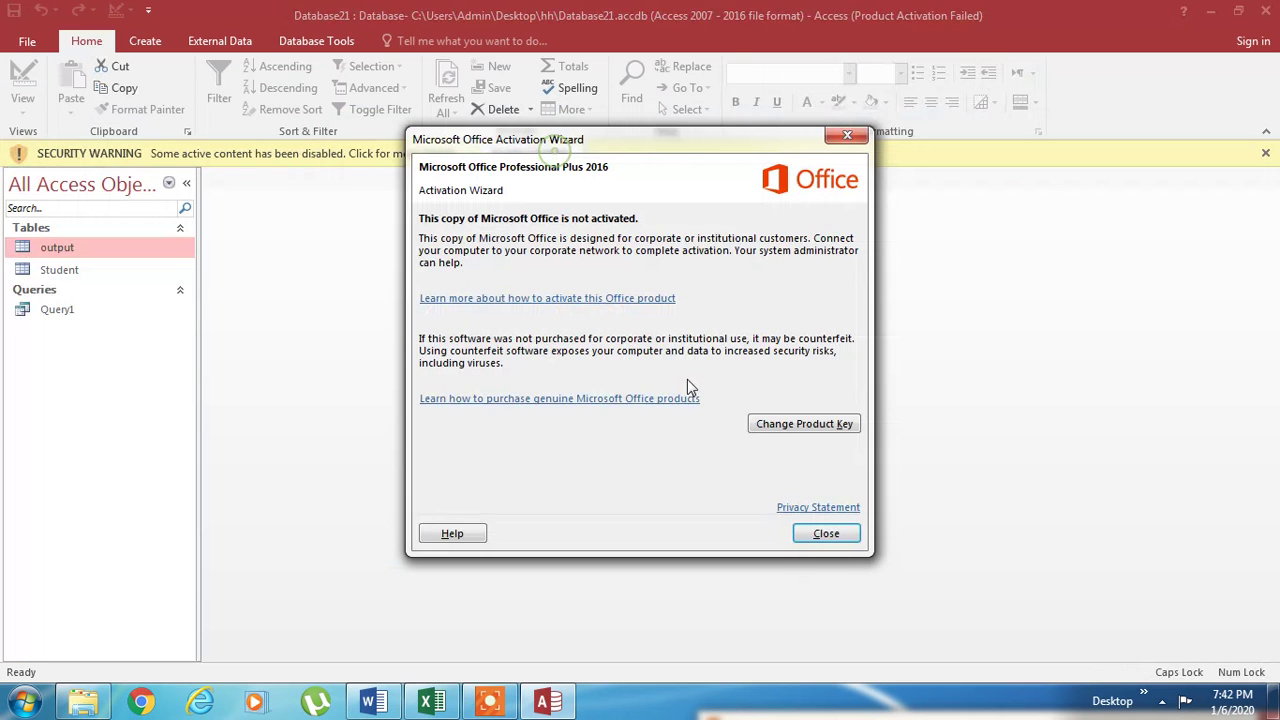
Step: Dismiss the activation notice, enable content, and choose to save the database as a new file
click(809, 535)
click(560, 157)
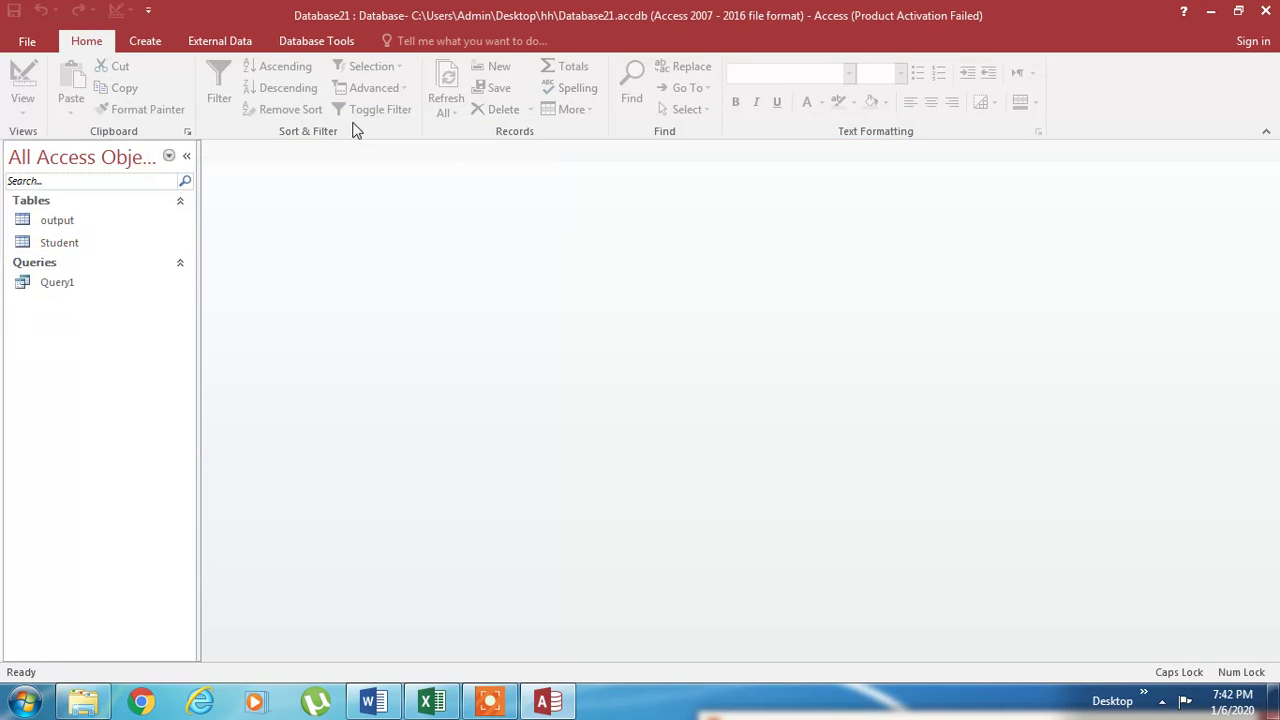
click(21, 45)
click(57, 226)
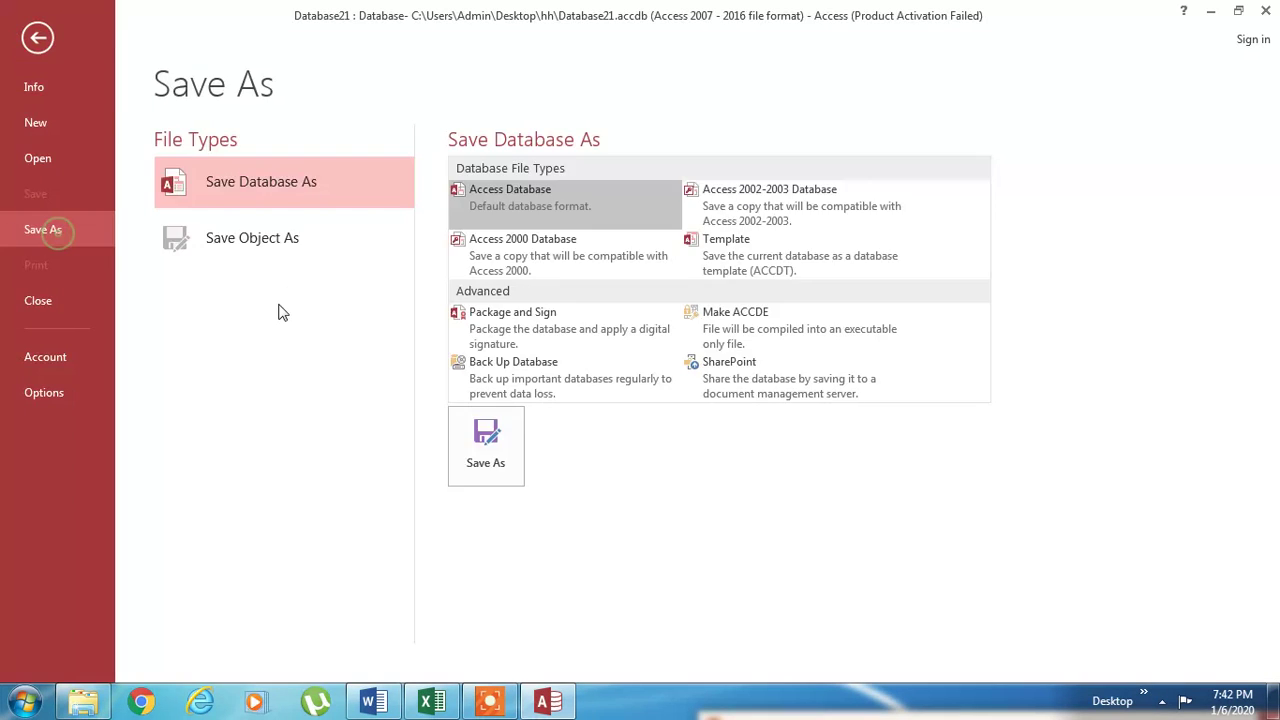
click(505, 418)
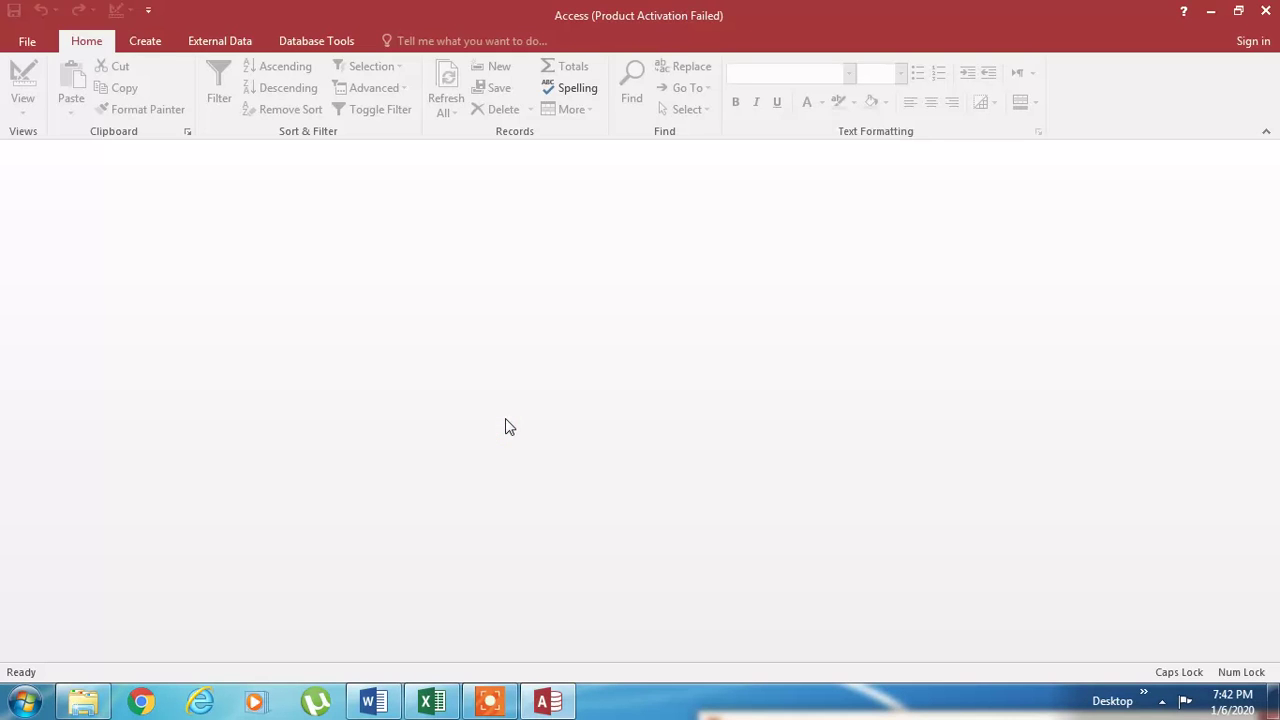
Step: Save the database to the desktop as 123 and close Access
click(104, 172)
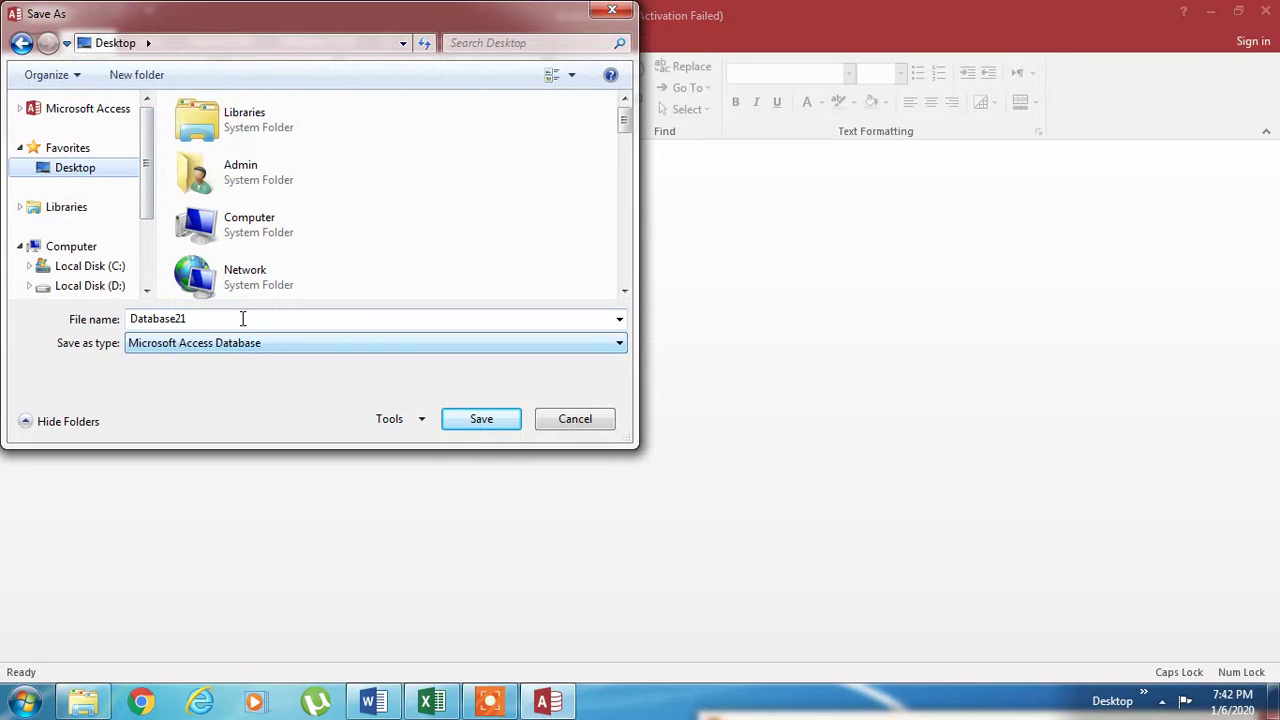
click(242, 318)
text(1)
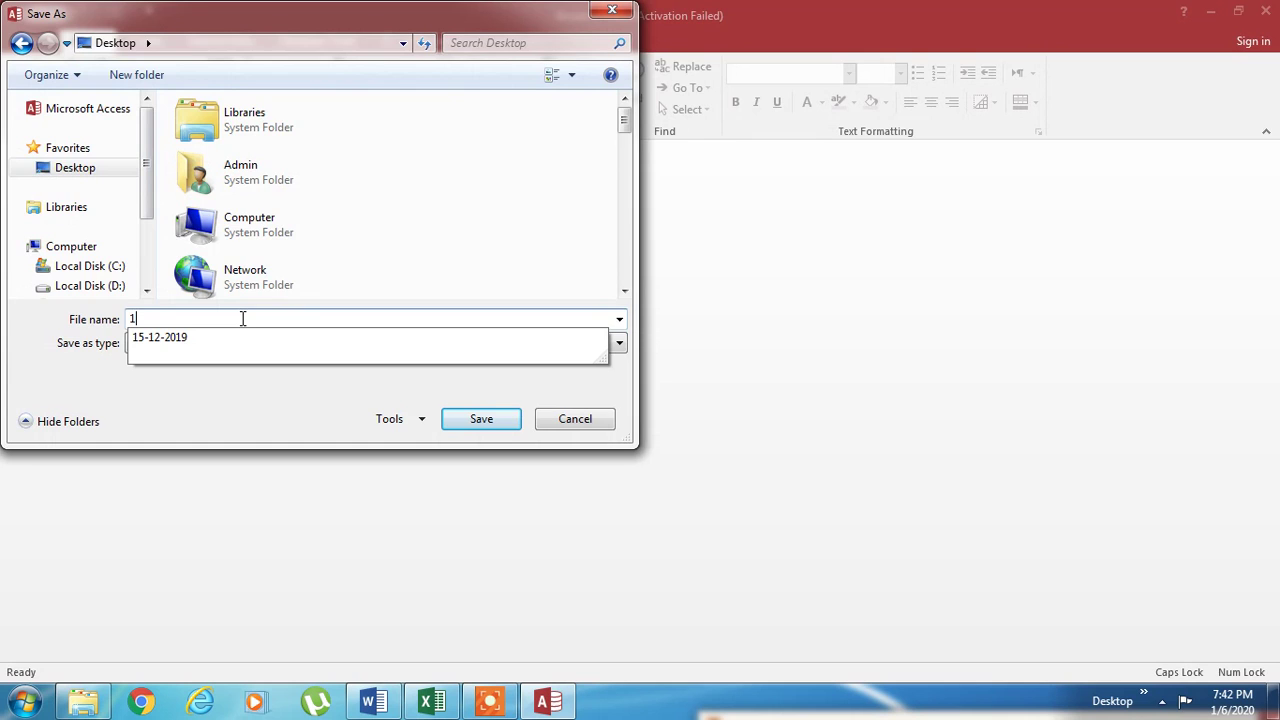
text(23)
key(Return)
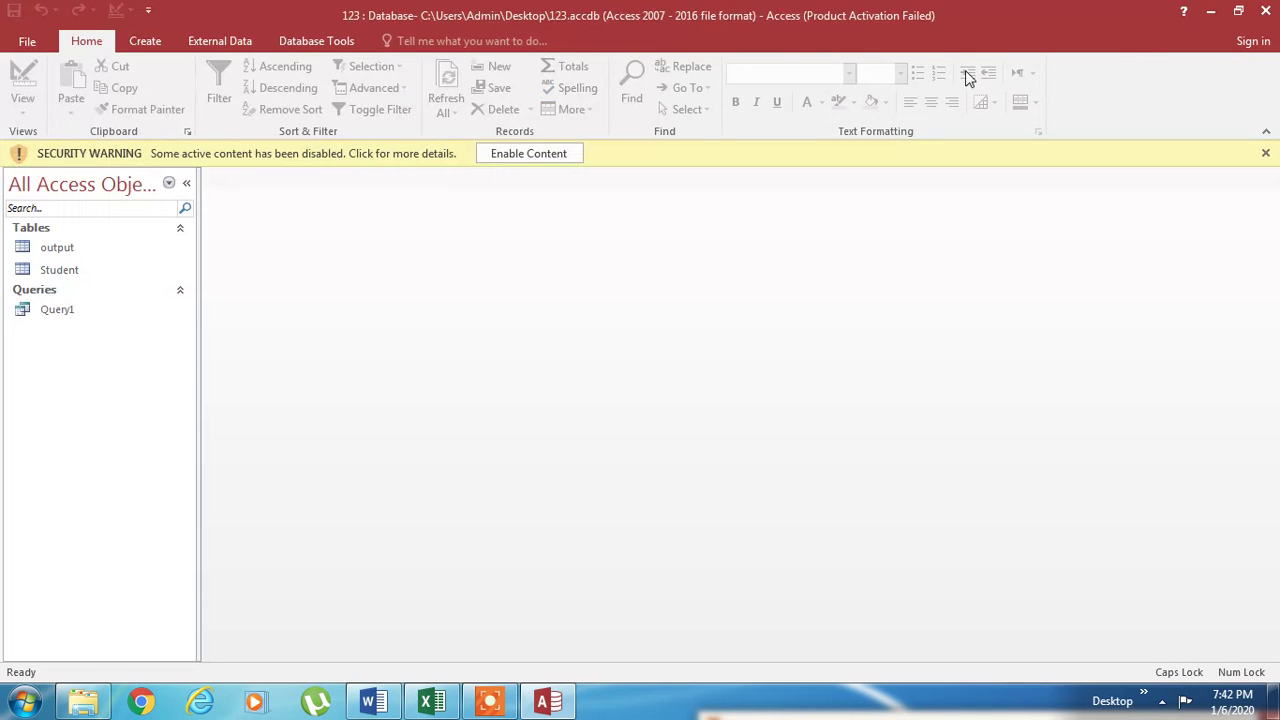
key(alt+F4)
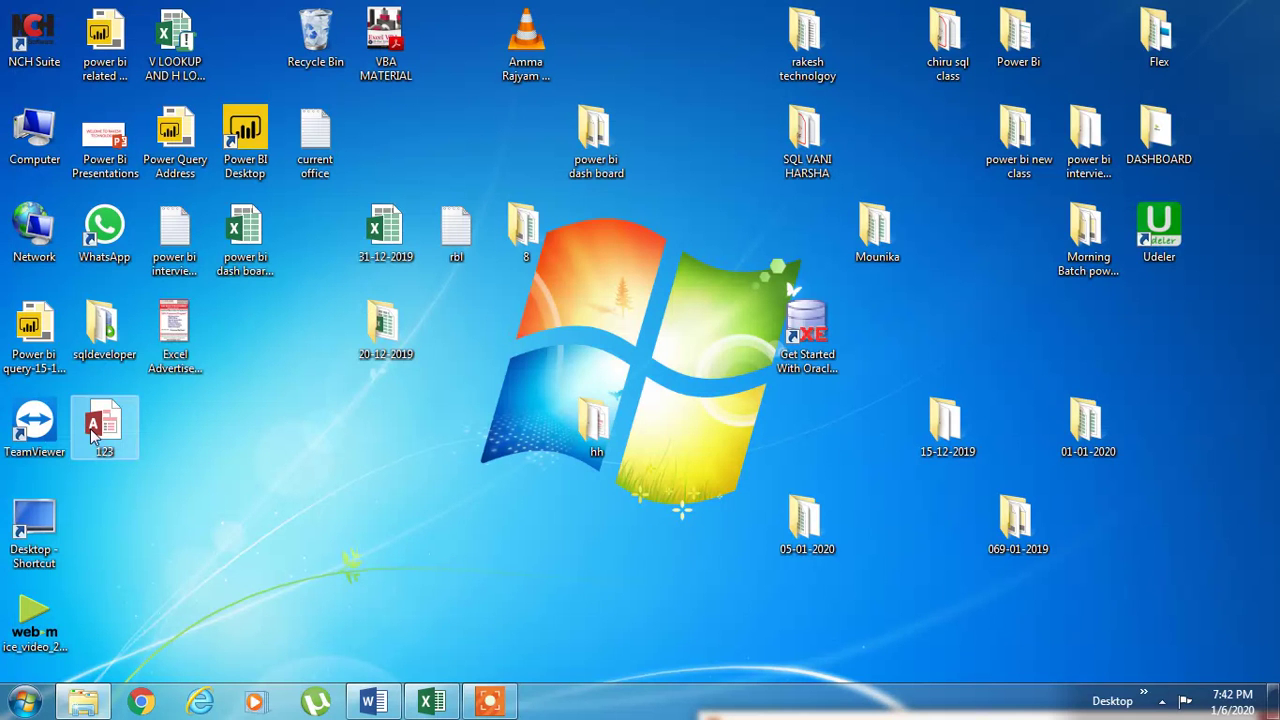
Step: Back in Excel, pick Database1 as the Access data source to import from
click(93, 428)
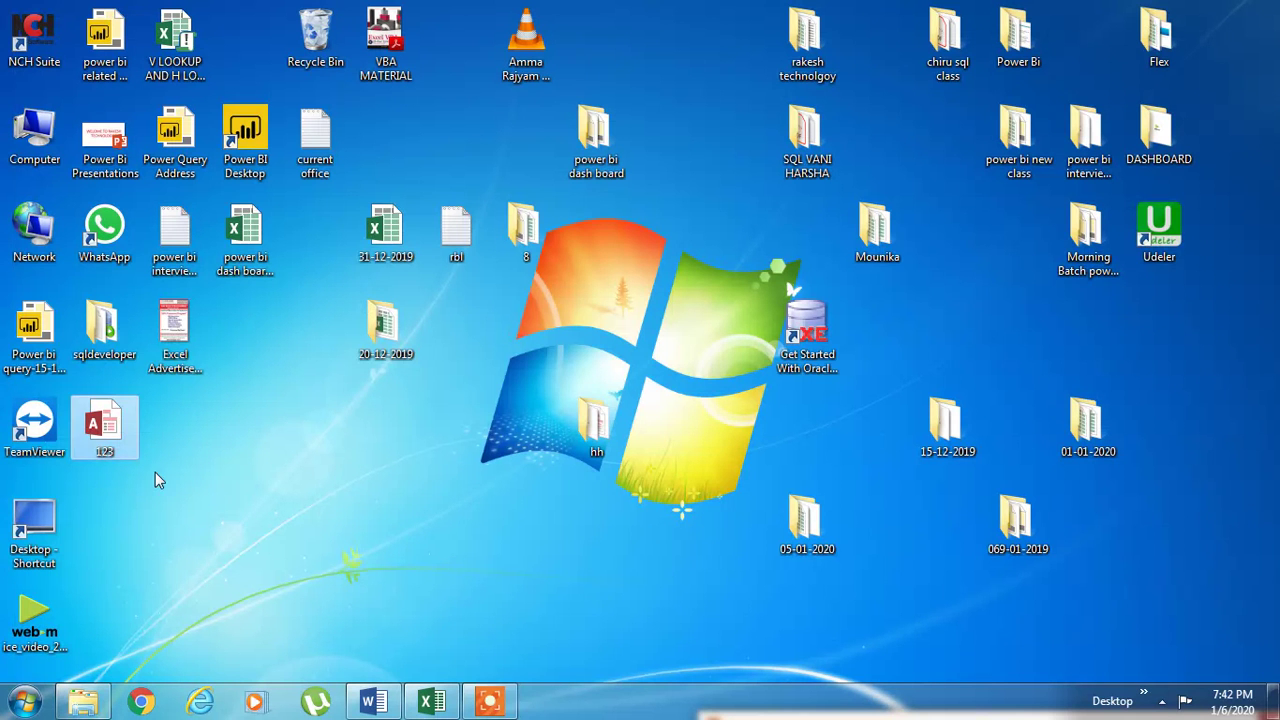
click(430, 703)
click(208, 283)
click(366, 48)
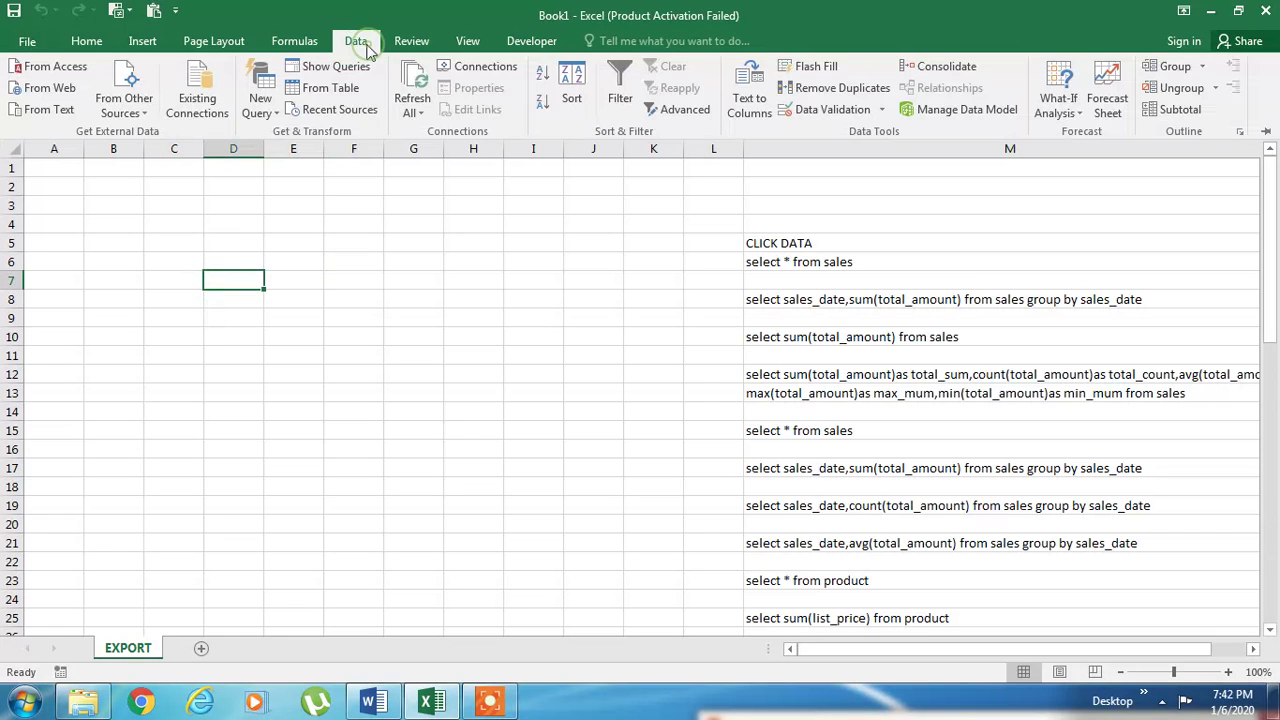
click(45, 66)
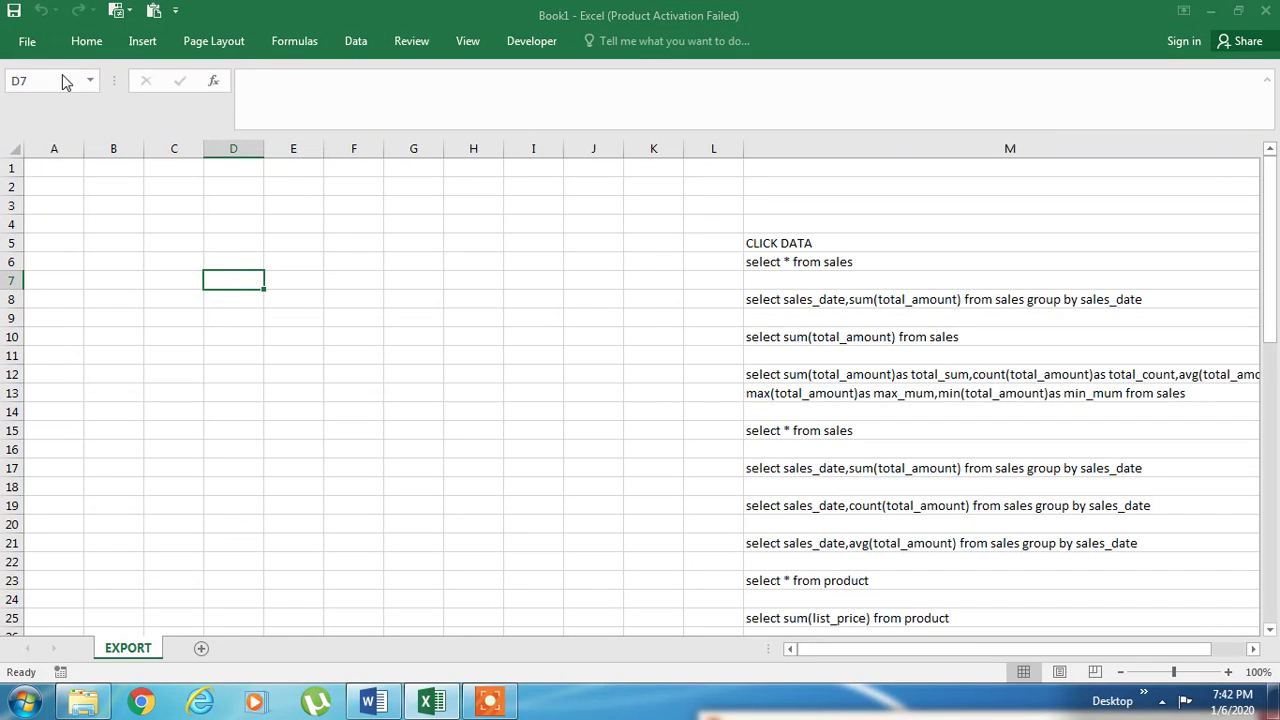
click(232, 221)
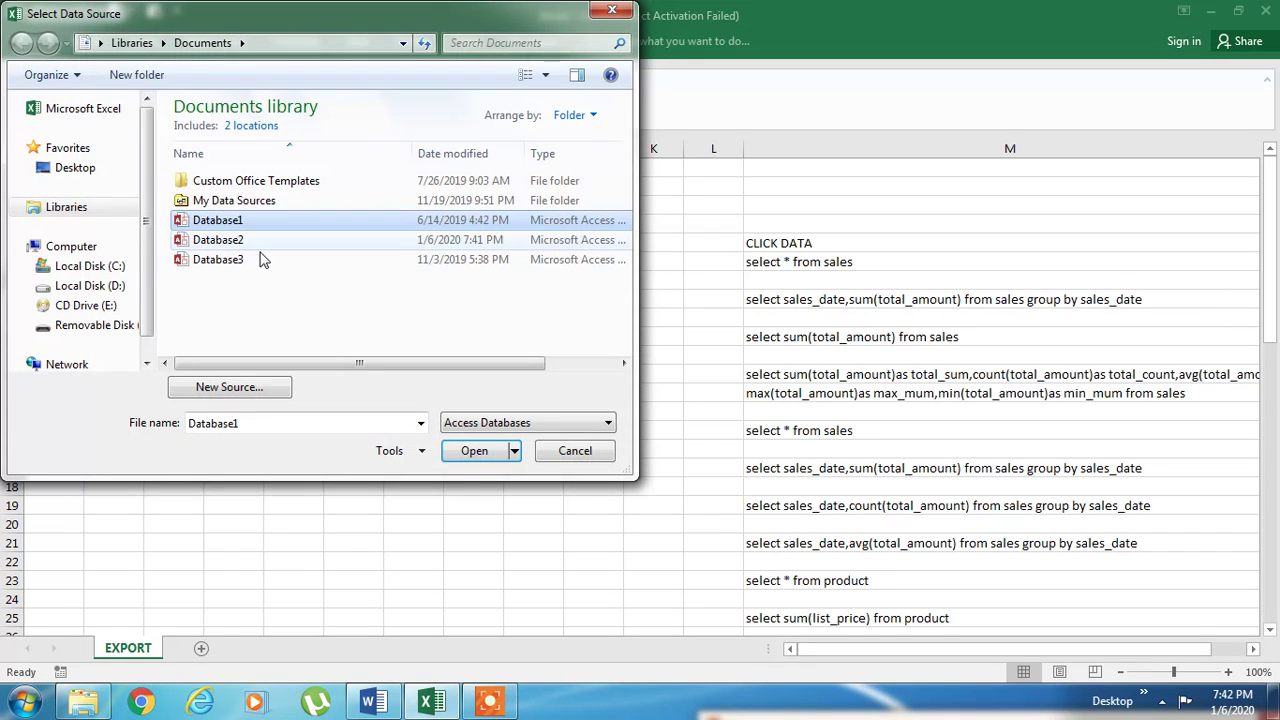
click(482, 451)
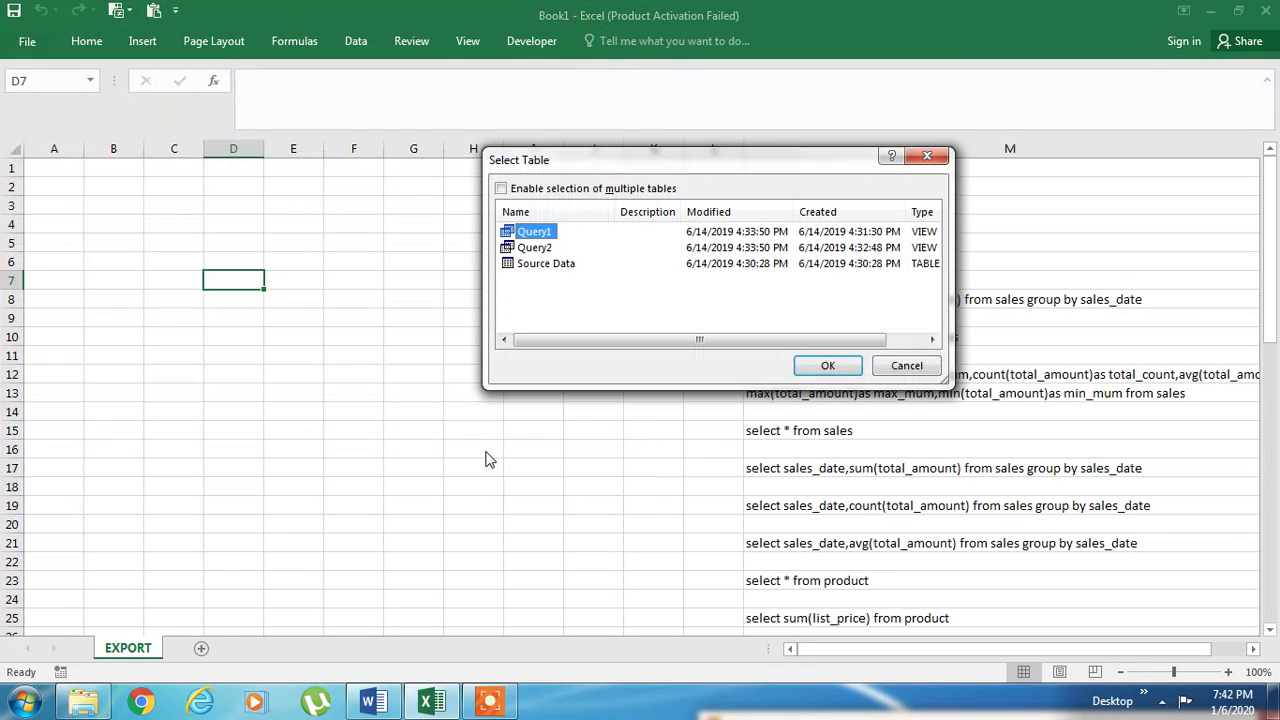
Step: Import the Source Data table into the EXPORT sheet as a table at cell D7
click(561, 265)
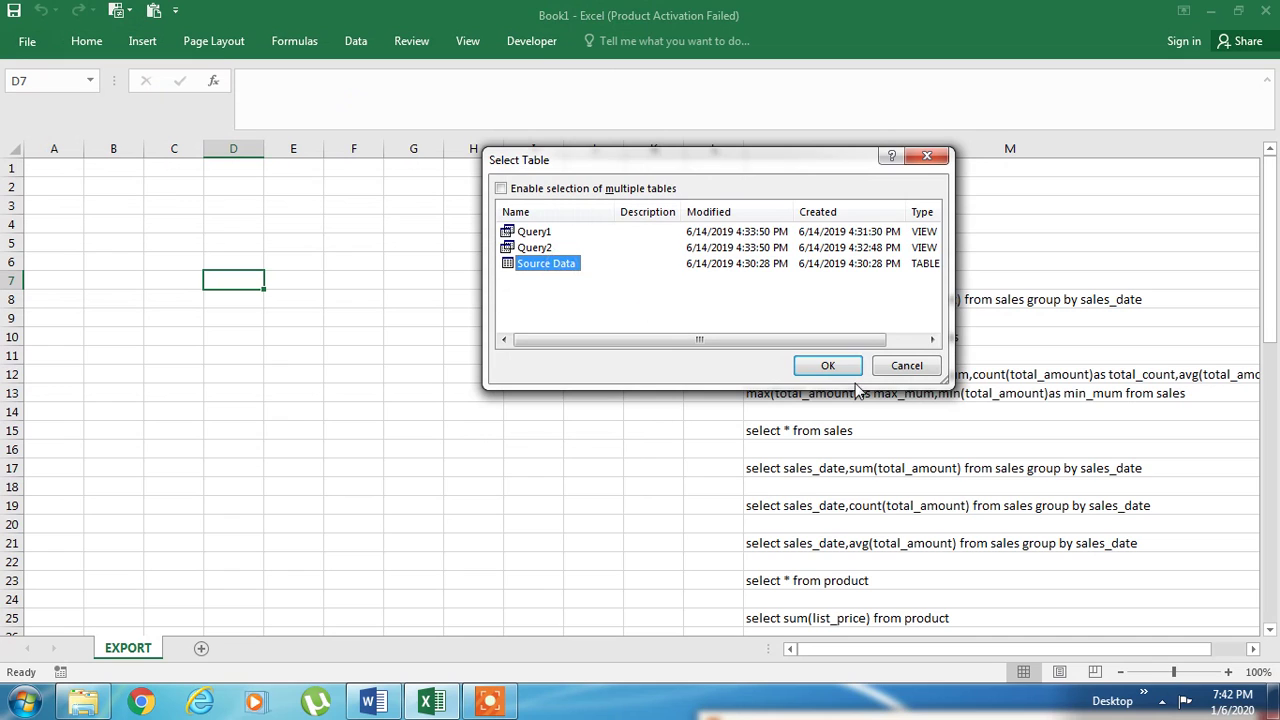
click(826, 366)
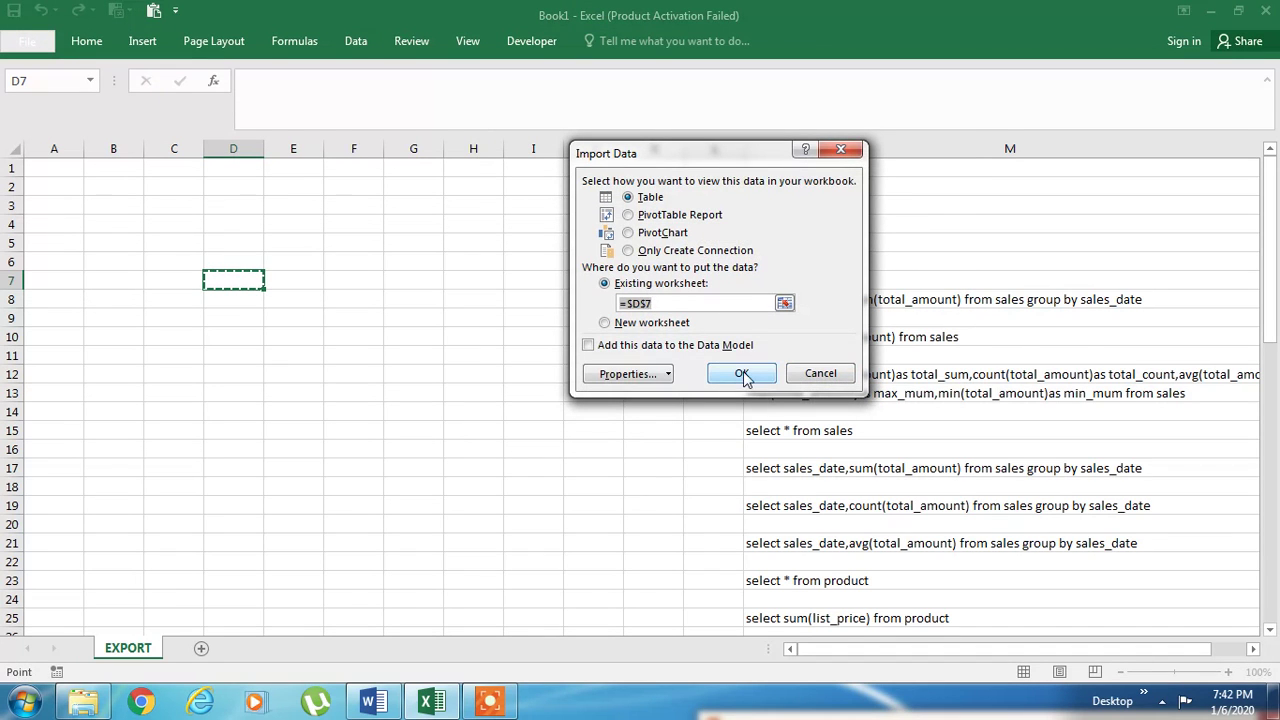
click(741, 372)
scroll(645, 393, down, 3)
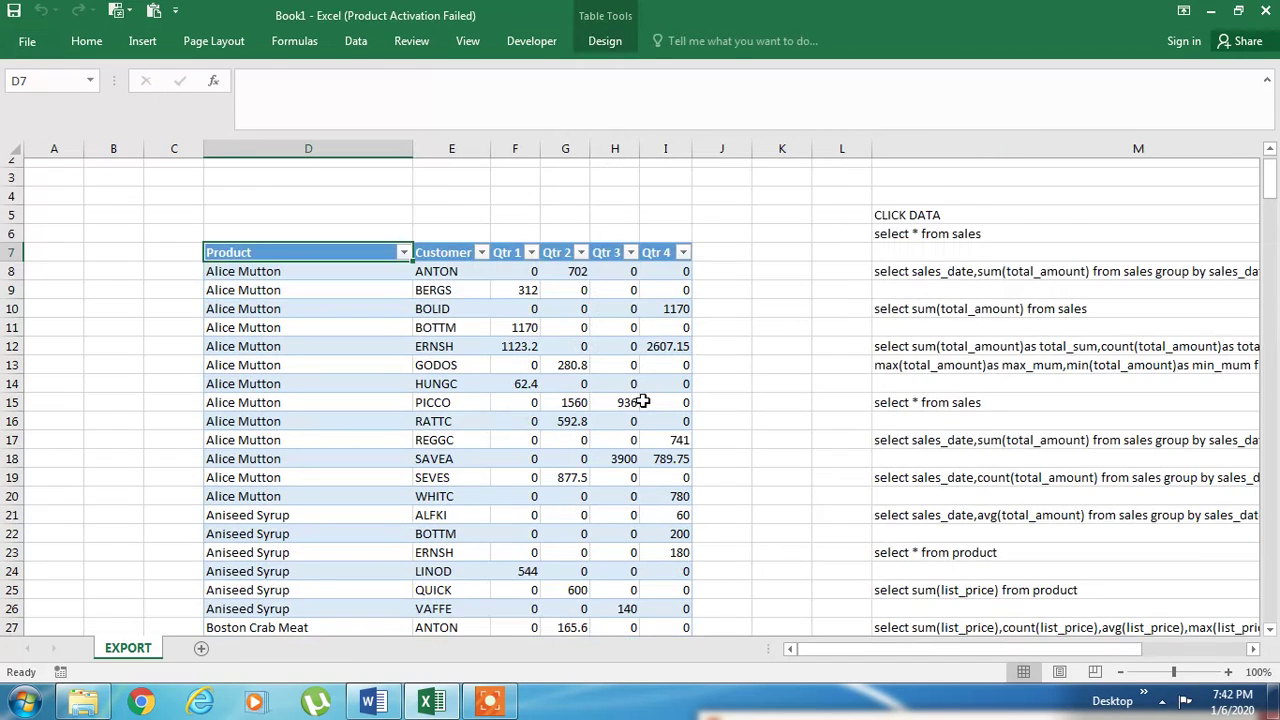
scroll(645, 393, up, 3)
scroll(803, 251, down, 2)
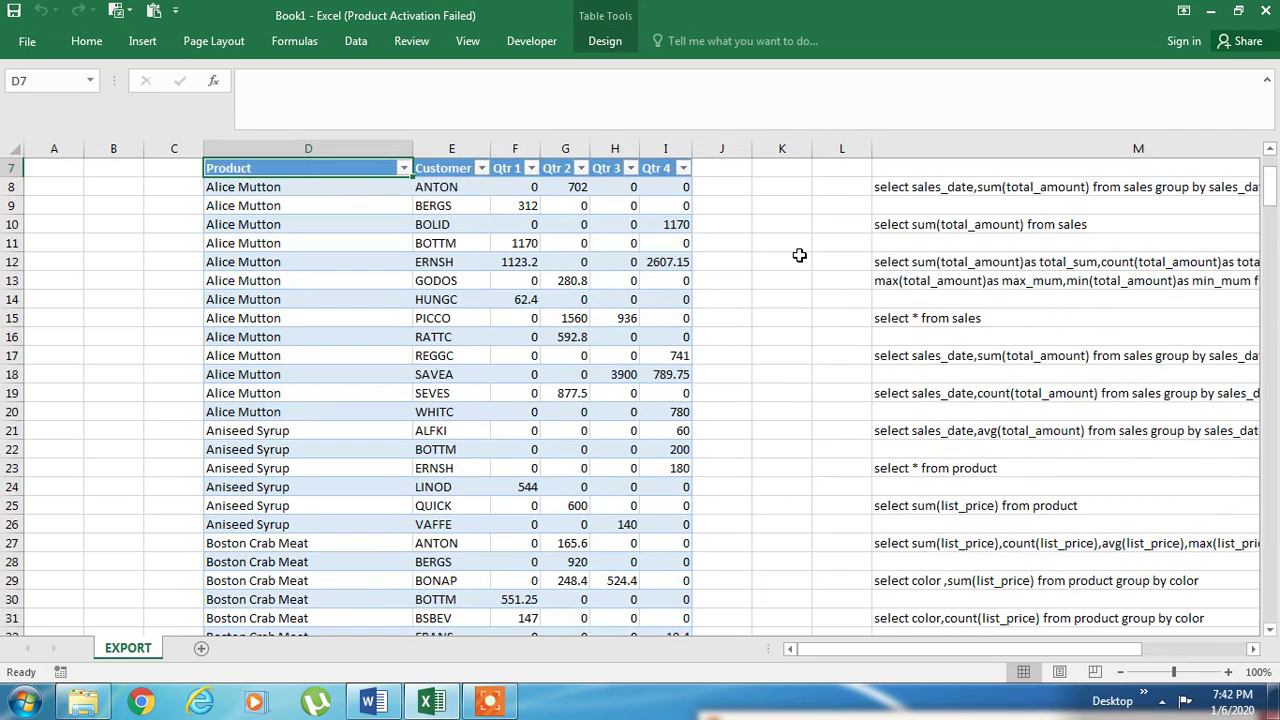
scroll(803, 251, up, 2)
click(831, 266)
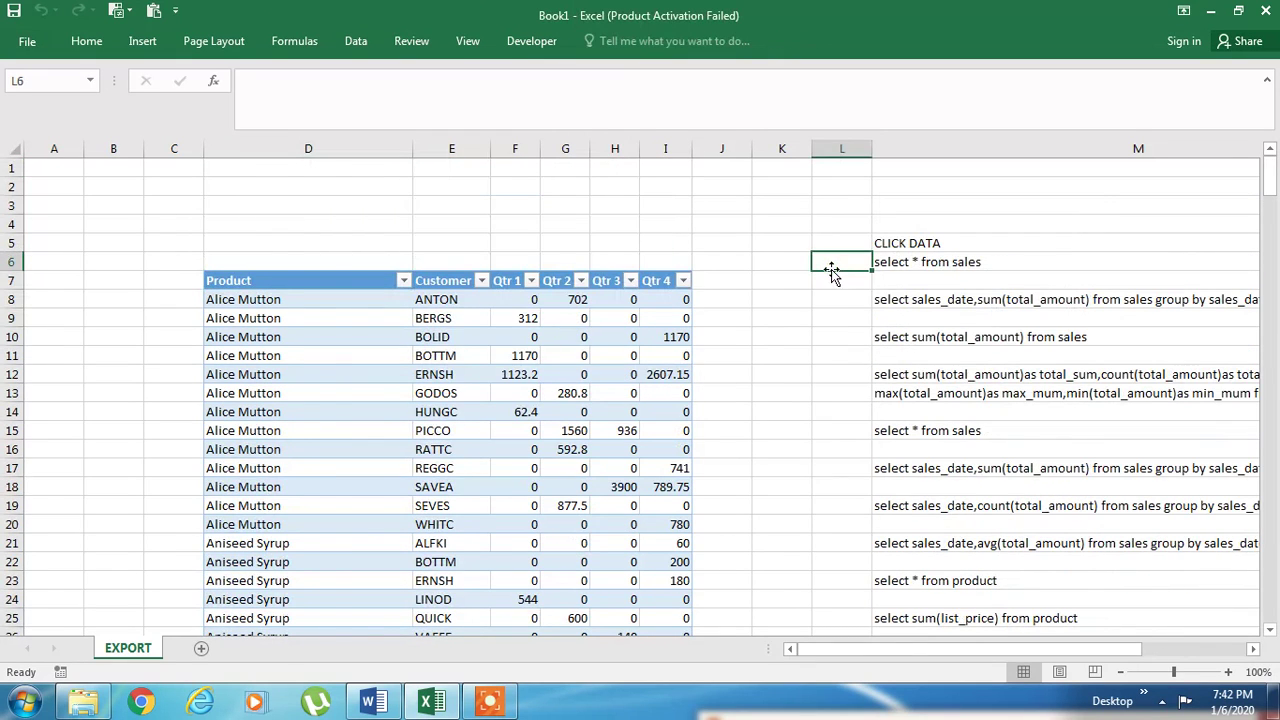
Step: Rename the EXPORT sheet to IMPORT
key(Right)
key(Right)
key(Right)
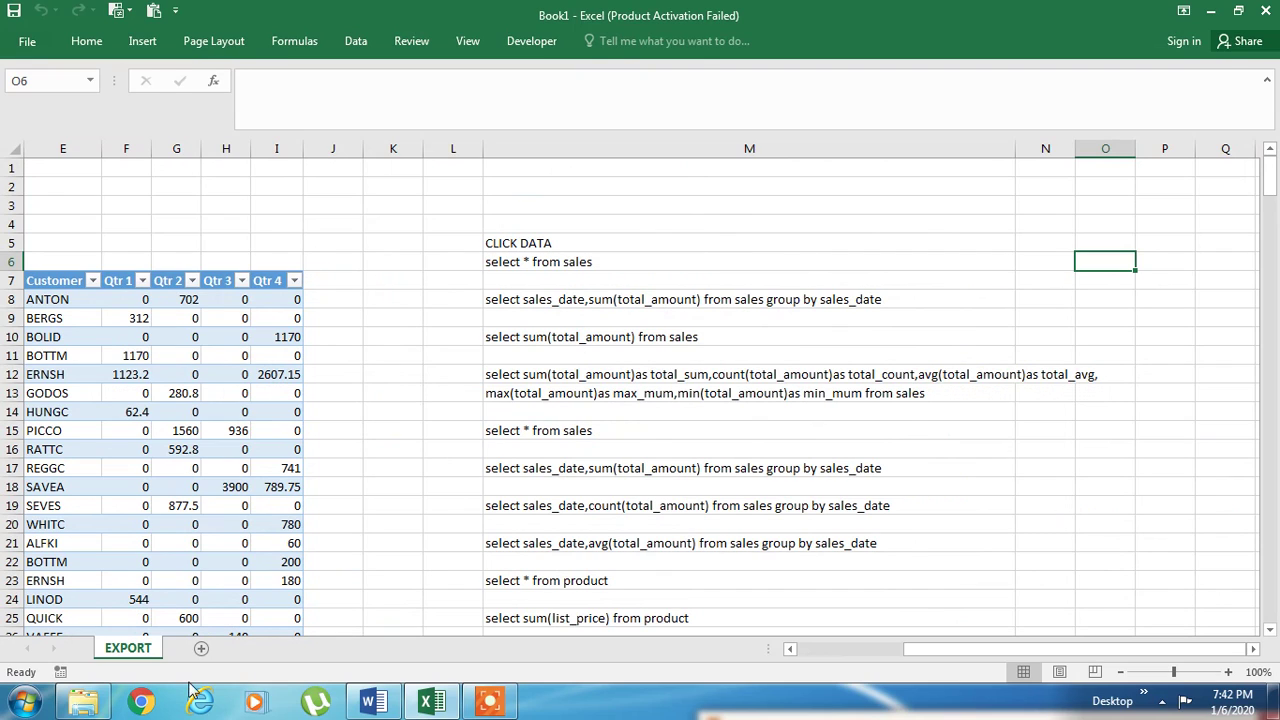
double_click(138, 648)
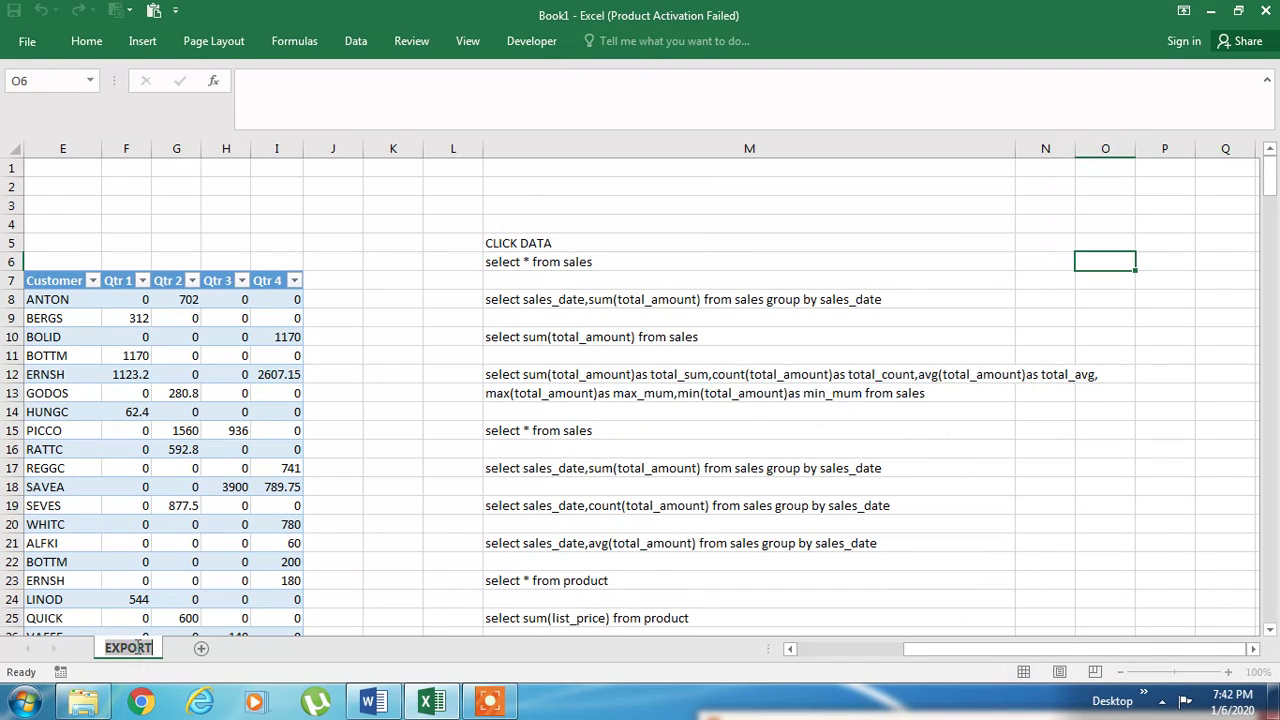
text(IMPO)
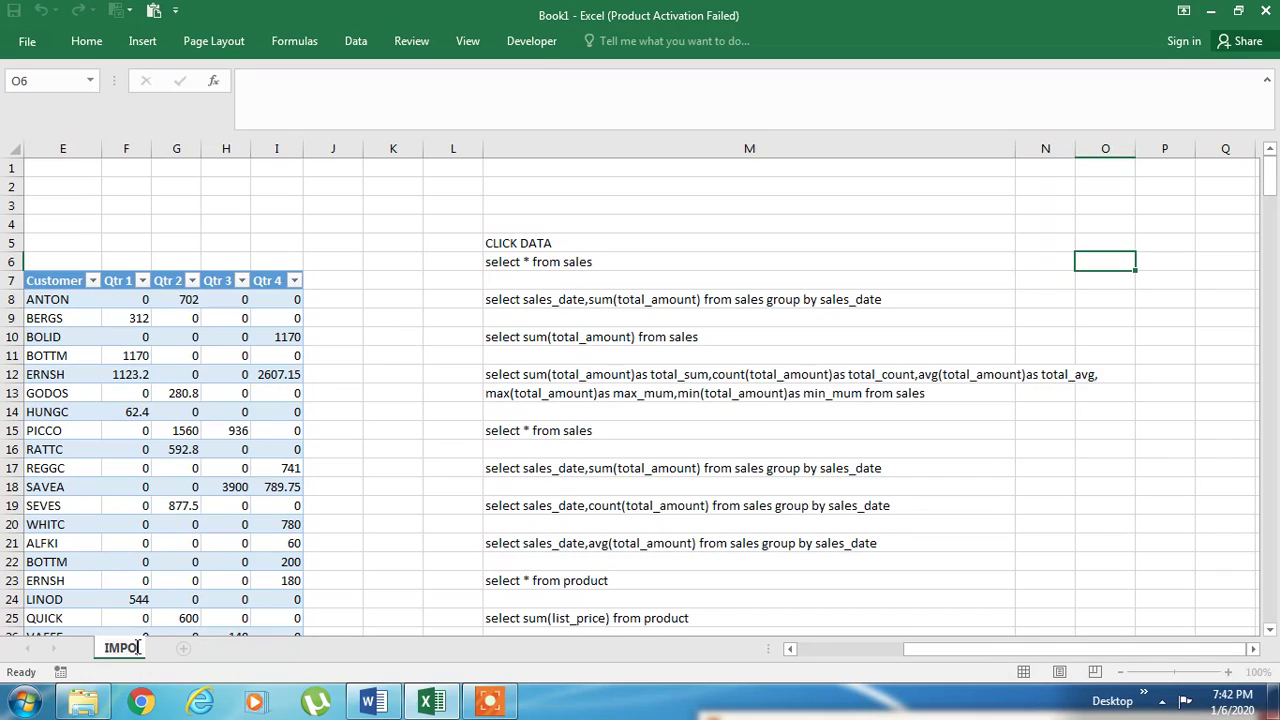
text(RT)
key(Return)
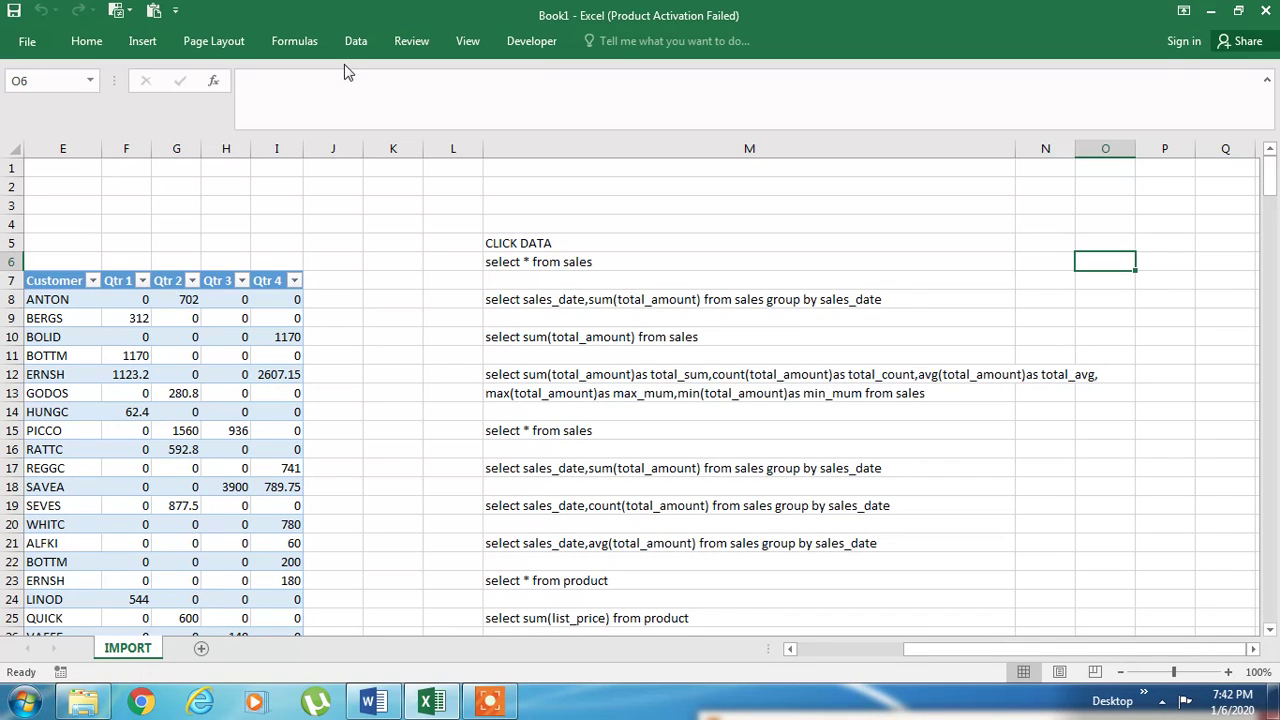
Step: Begin a web data import, then look up the SUB TOTAL topic in the Word course content
click(355, 41)
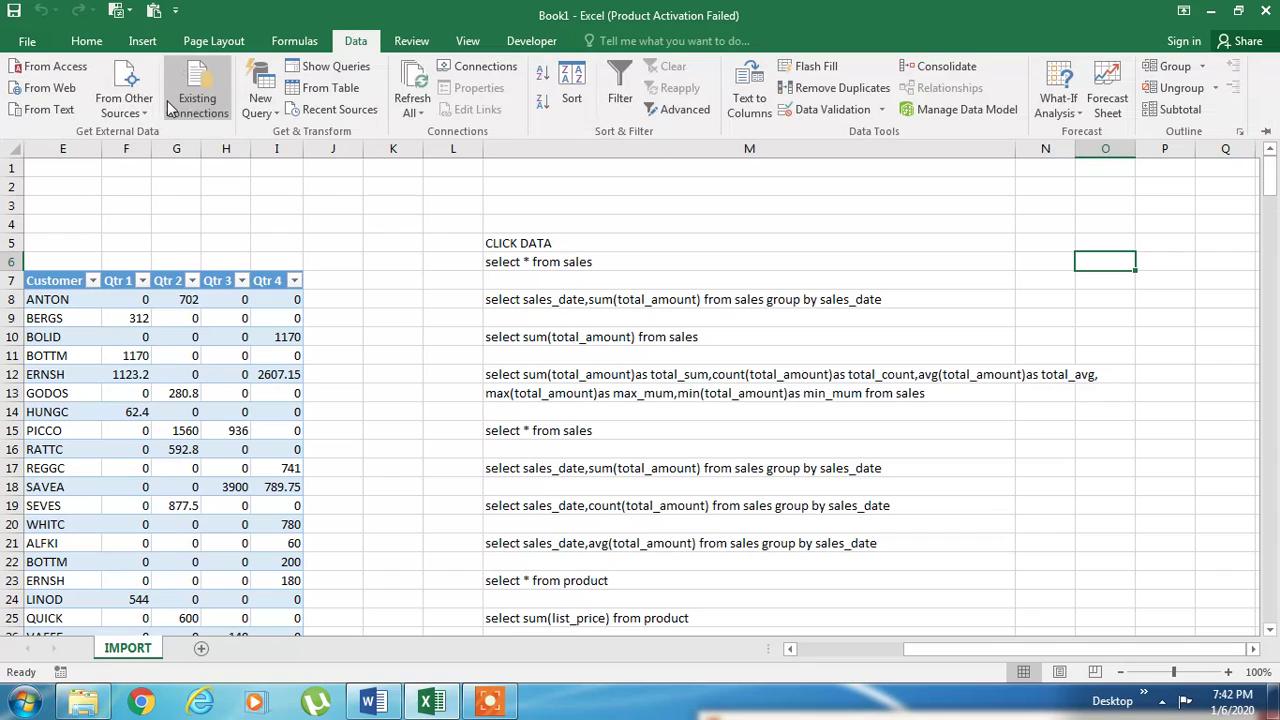
click(63, 92)
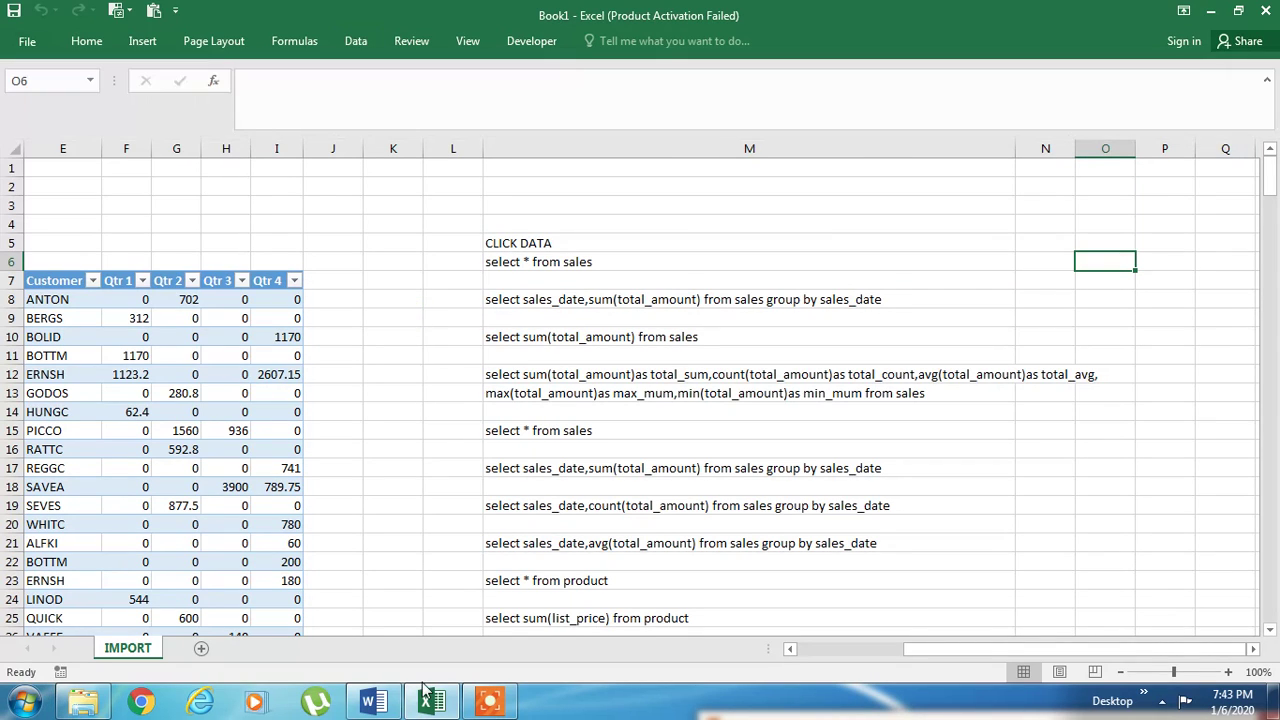
click(373, 703)
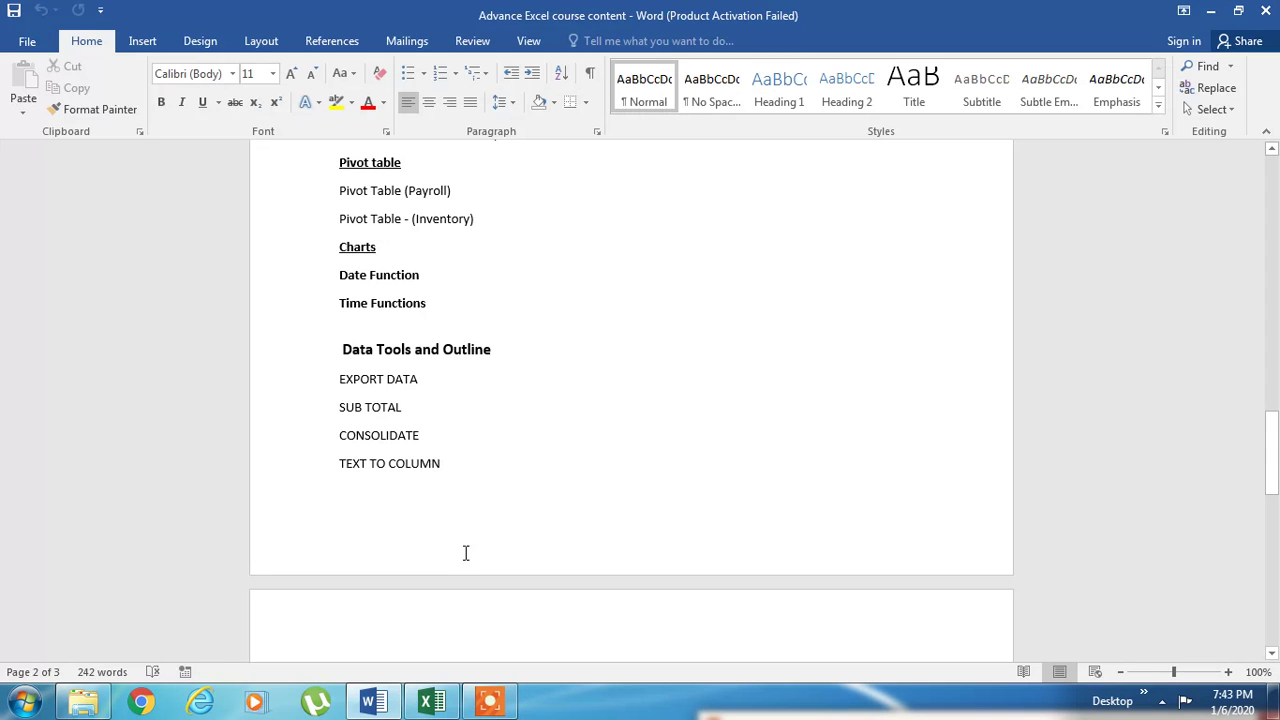
click(428, 404)
click(432, 703)
Step: Add a new worksheet named SUB TOTAL
click(203, 650)
double_click(206, 652)
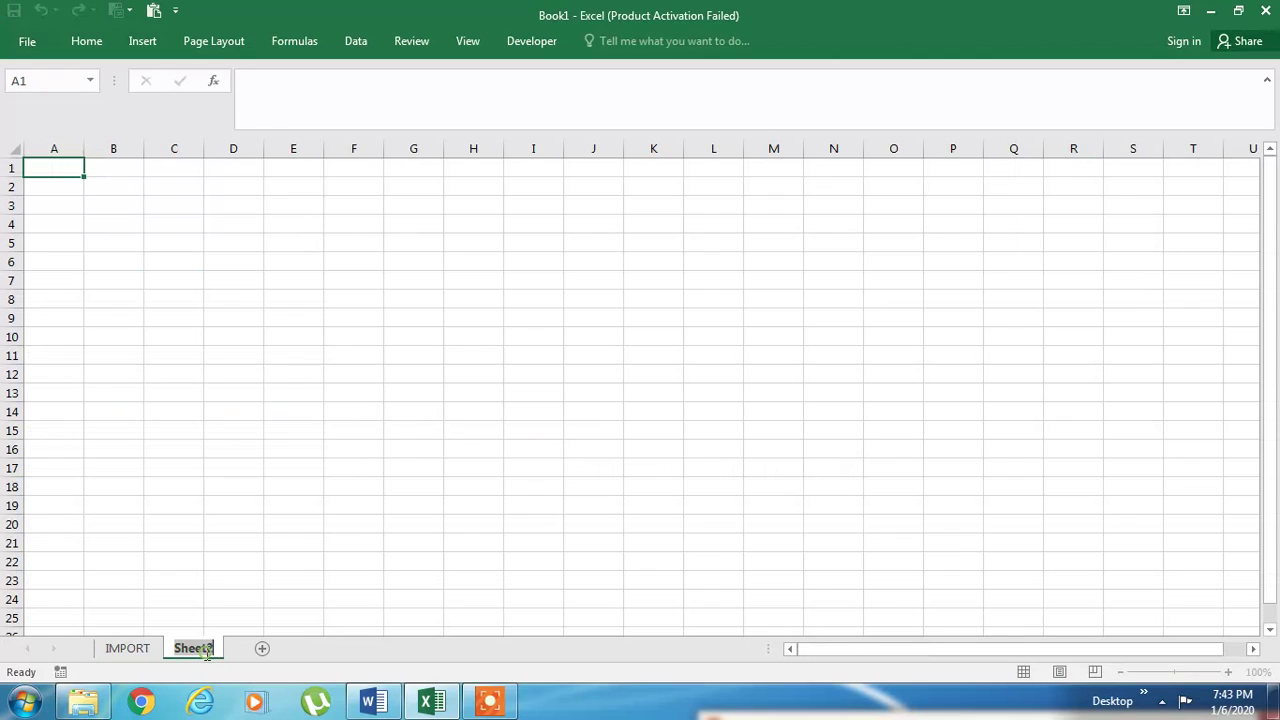
text(SUB TOTAL)
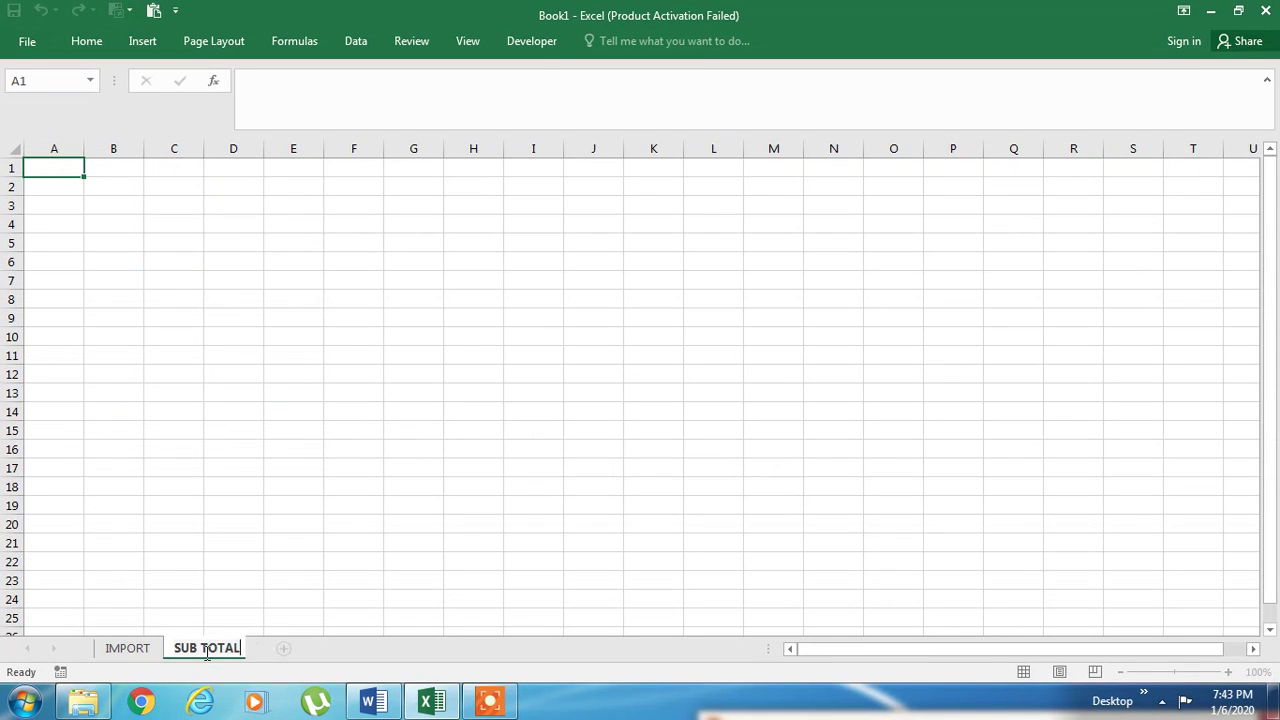
key(Return)
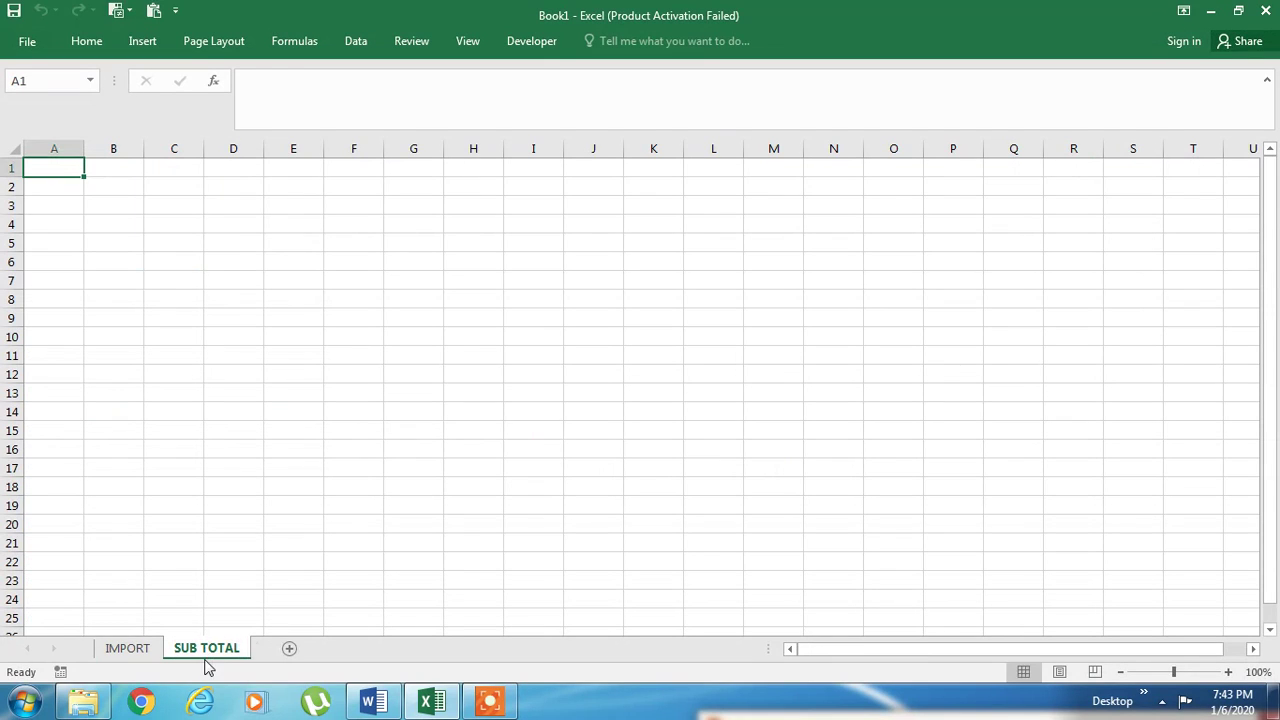
Step: Enter headers SNAME and AMOUNT, then names BALAJI, RAJU, SUDHA, MADHU in A2:A5
text(SNAME)
key(Tab)
text(AM)
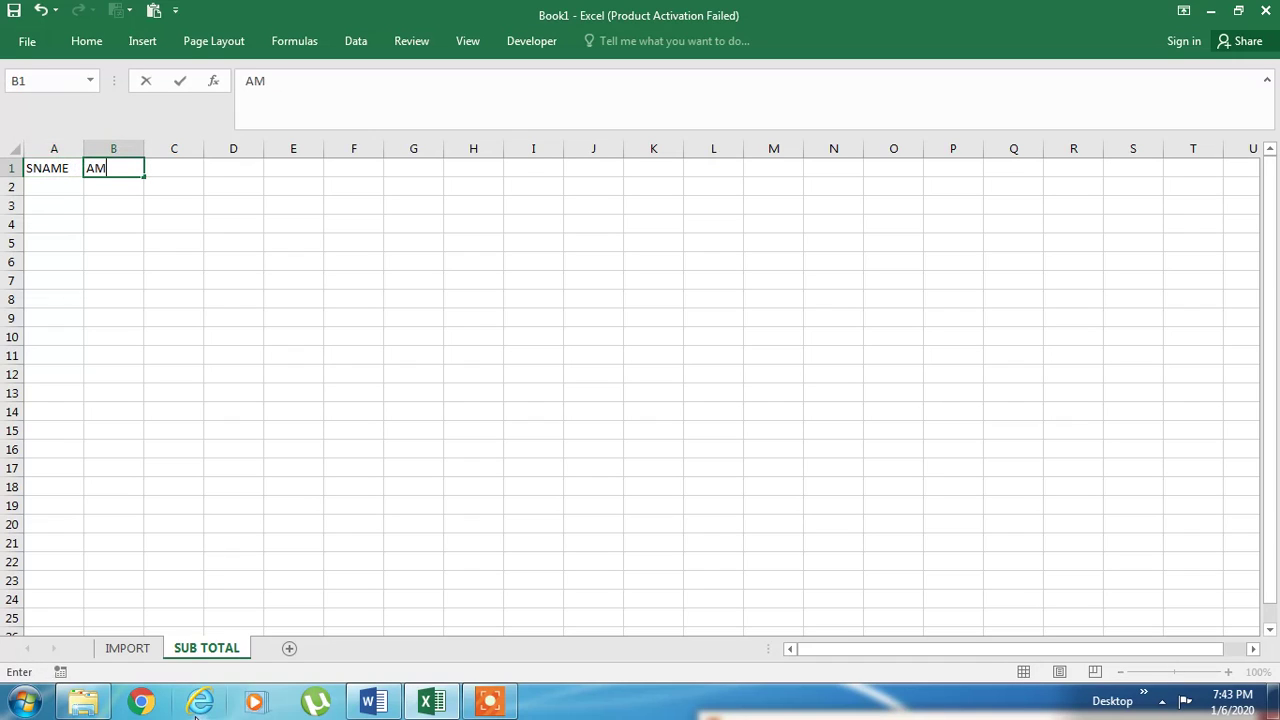
text(OUNT)
key(Return)
text(B)
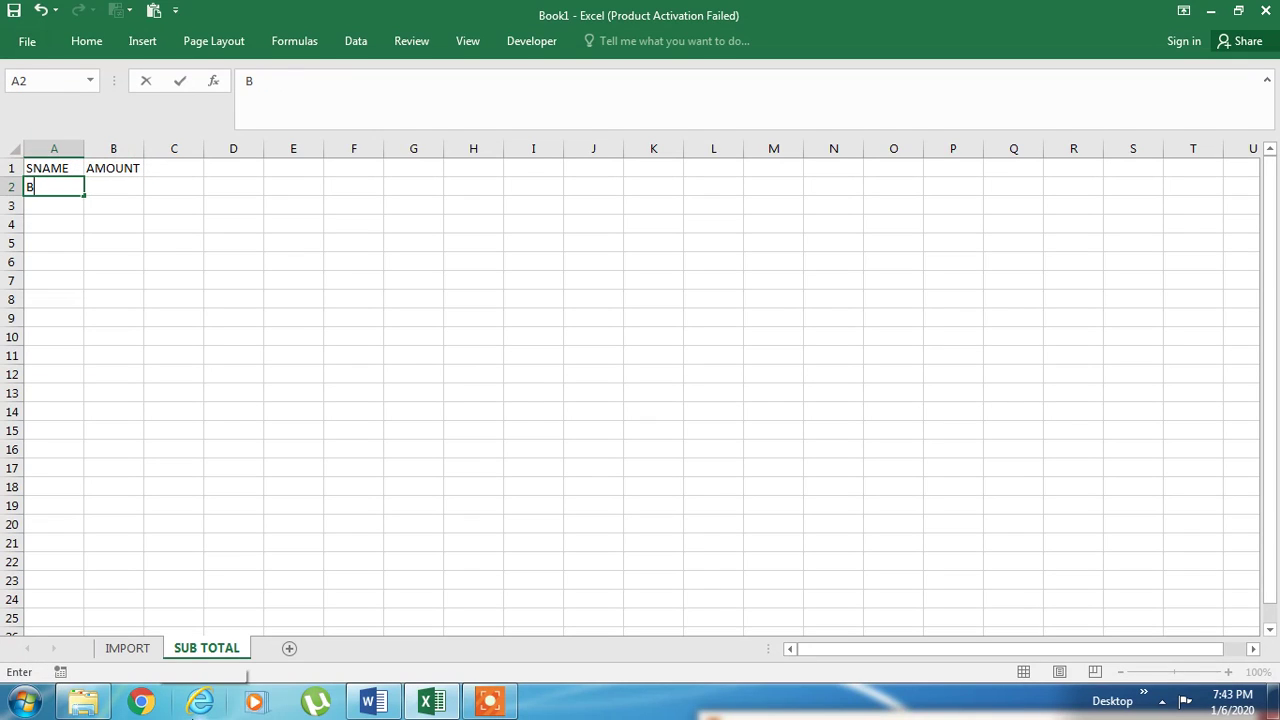
text(ALAJI)
key(Return)
text(RAJU)
key(Return)
text(SUD)
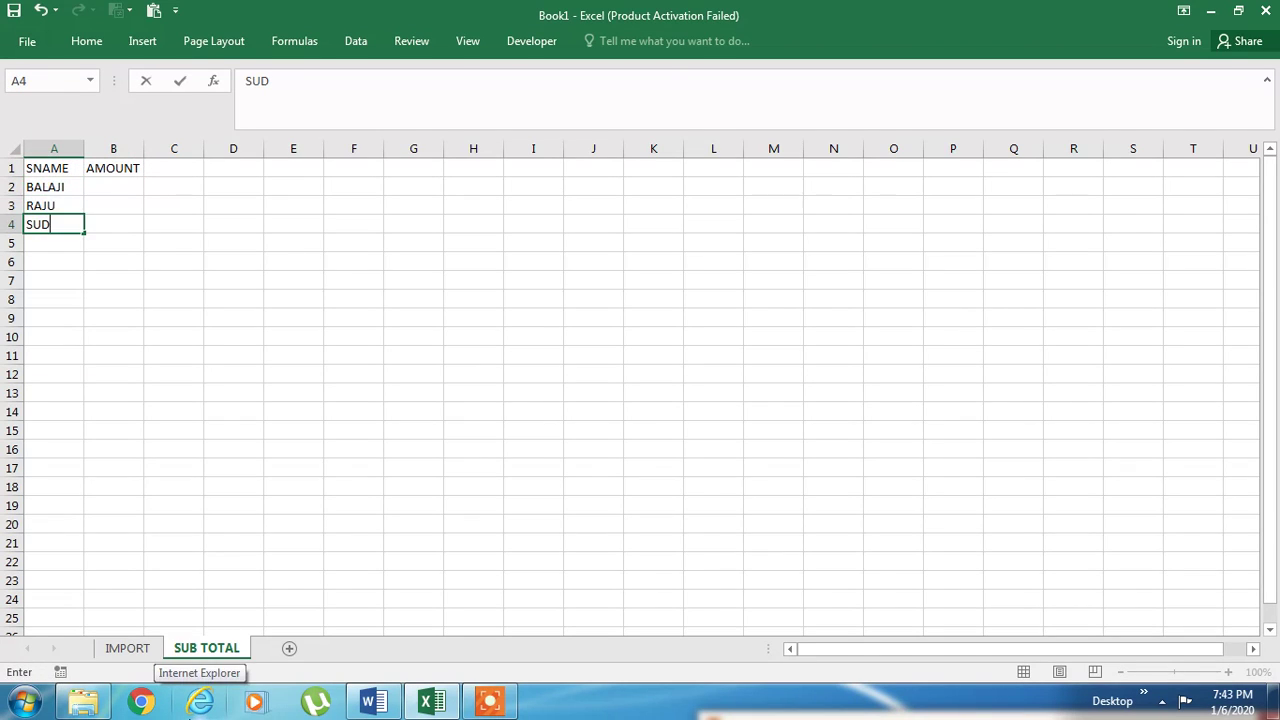
text(HA)
key(Return)
text(MADHU)
key(Up)
key(Up)
key(Up)
key(Right)
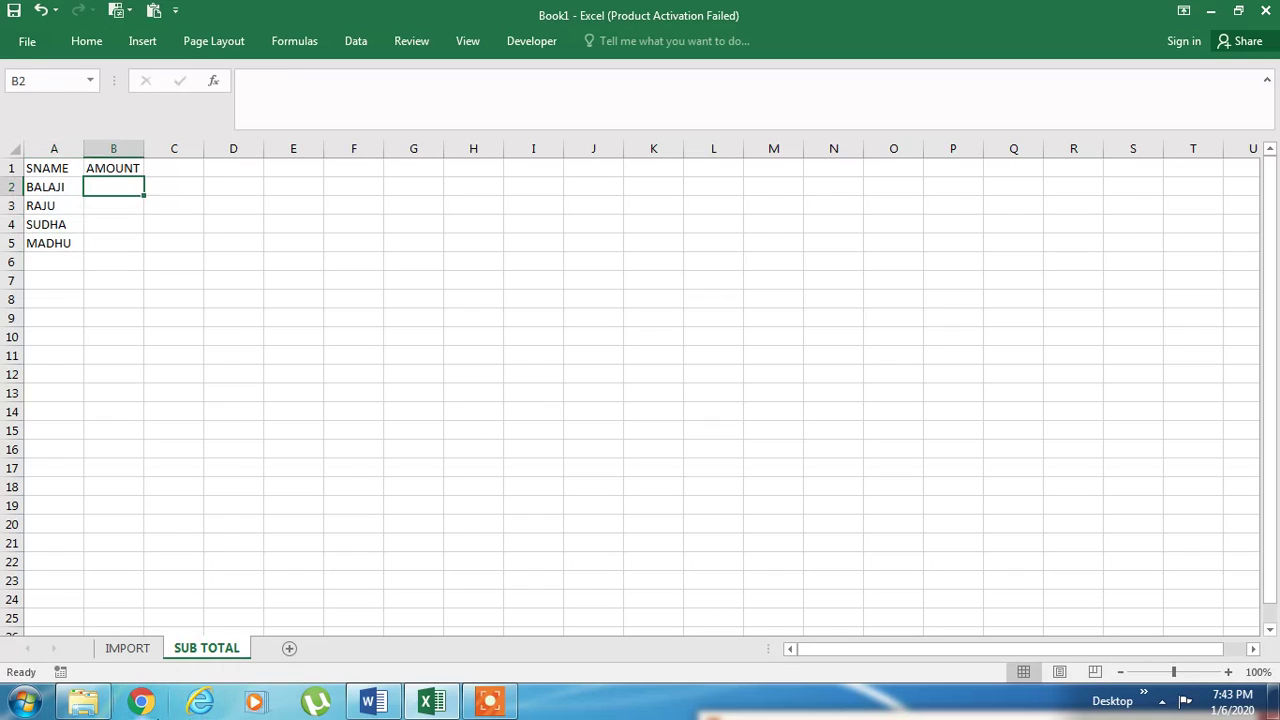
Step: Fill =RANDBETWEEN(30,100) down B2:B17 and convert the amounts to fixed values
text(=RAN)
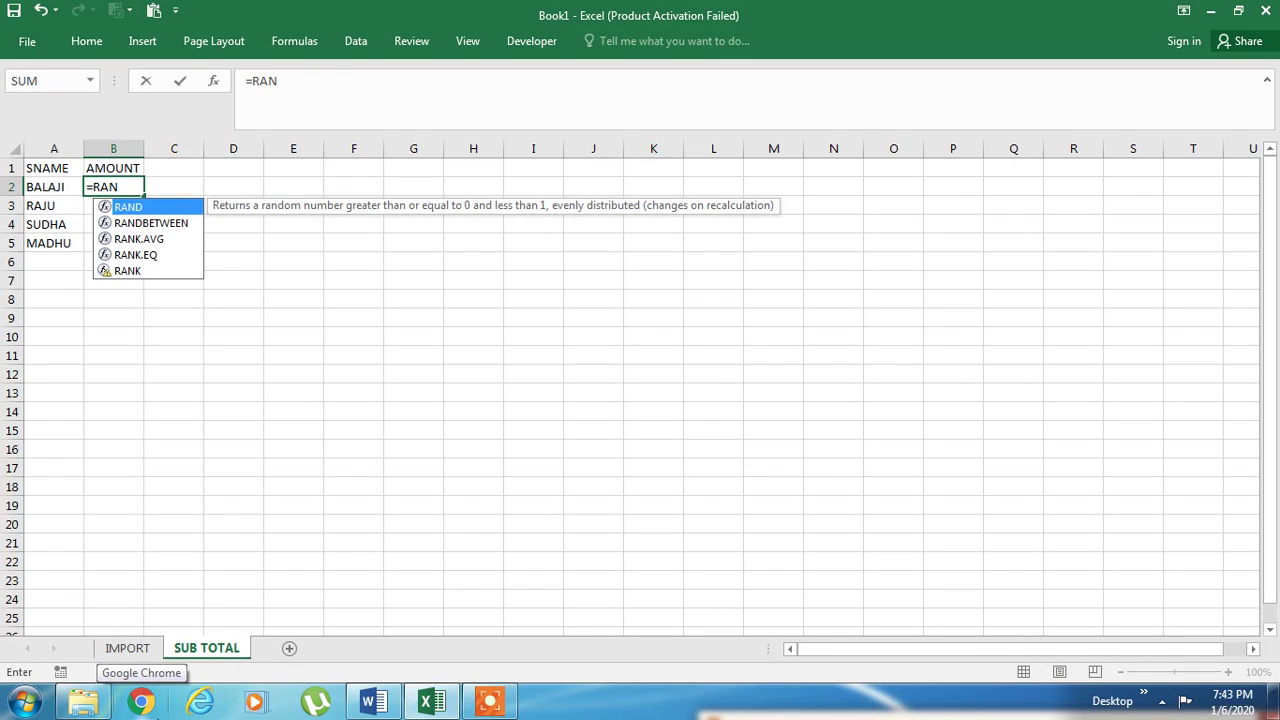
key(Down)
key(Tab)
text(30,100)
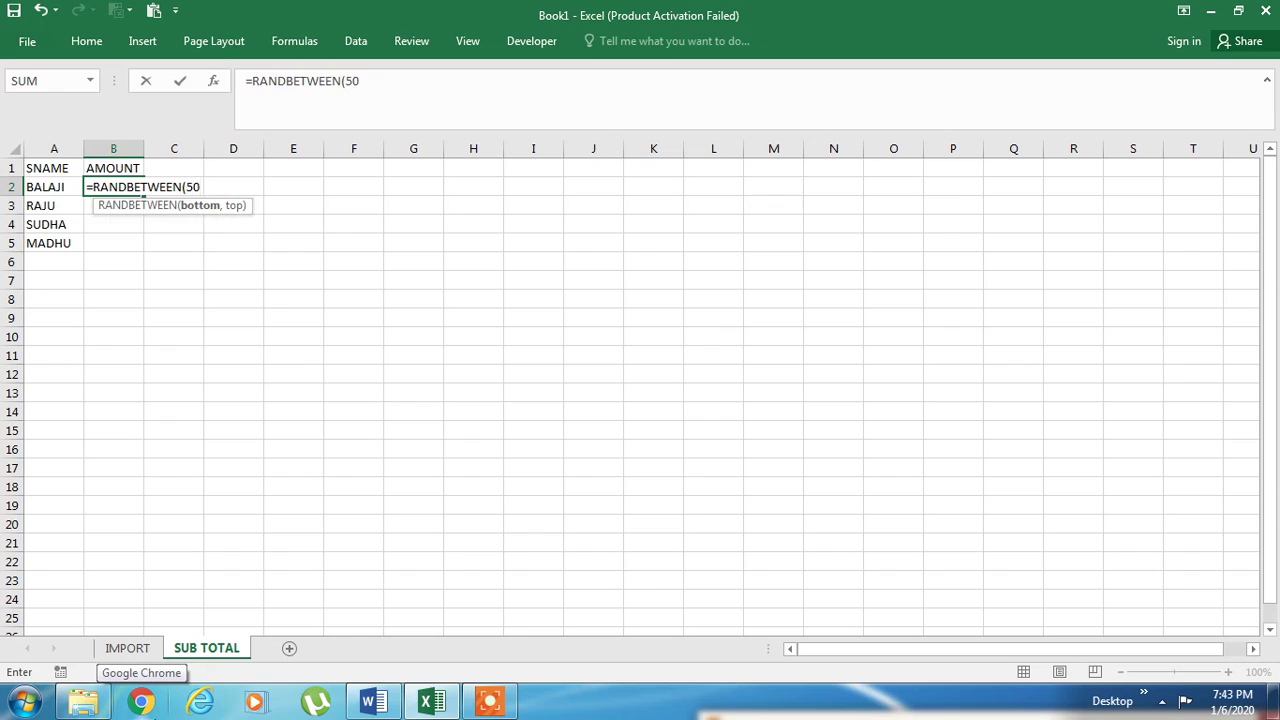
key(Return)
key(Up)
key(shift+Down)
key(shift+Down)
key(shift+Down)
key(shift+Down)
key(shift+Down)
key(shift+Down)
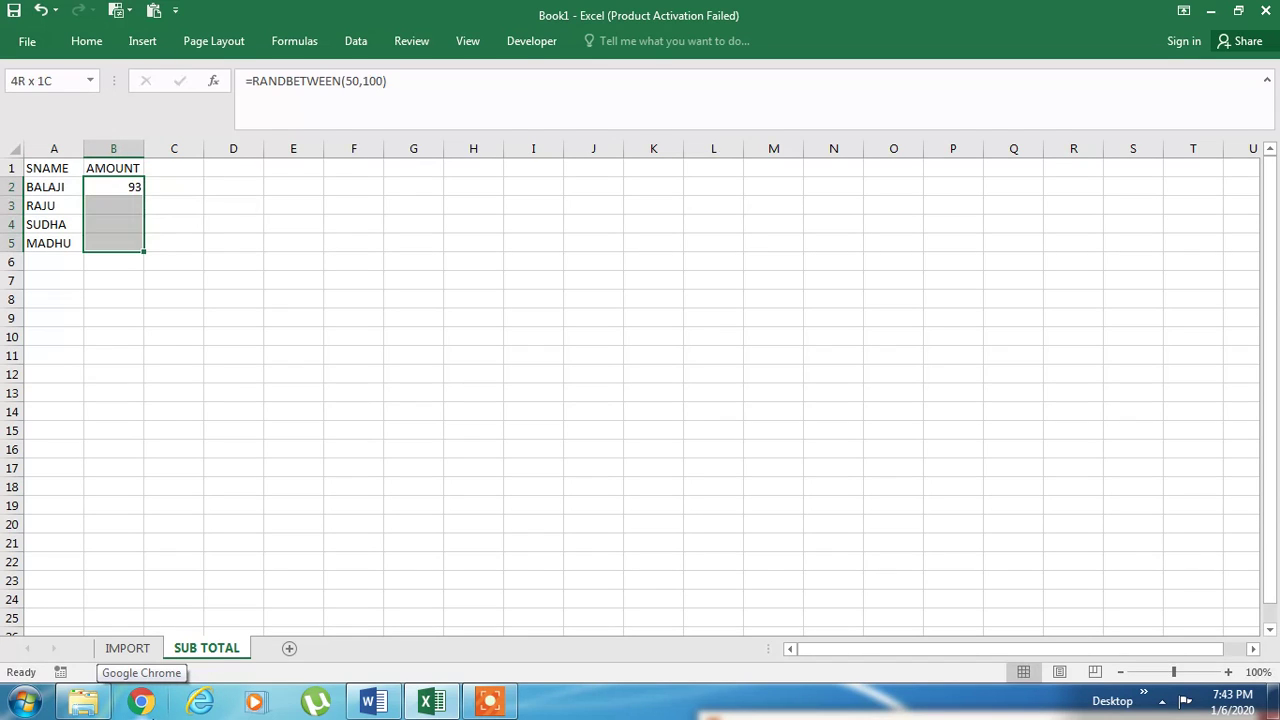
key(shift+Down)
key(shift+Down)
key(shift+Down)
key(shift+Down)
key(shift+Down)
key(shift+Down)
key(shift+Down)
key(shift+Down)
key(shift+Down)
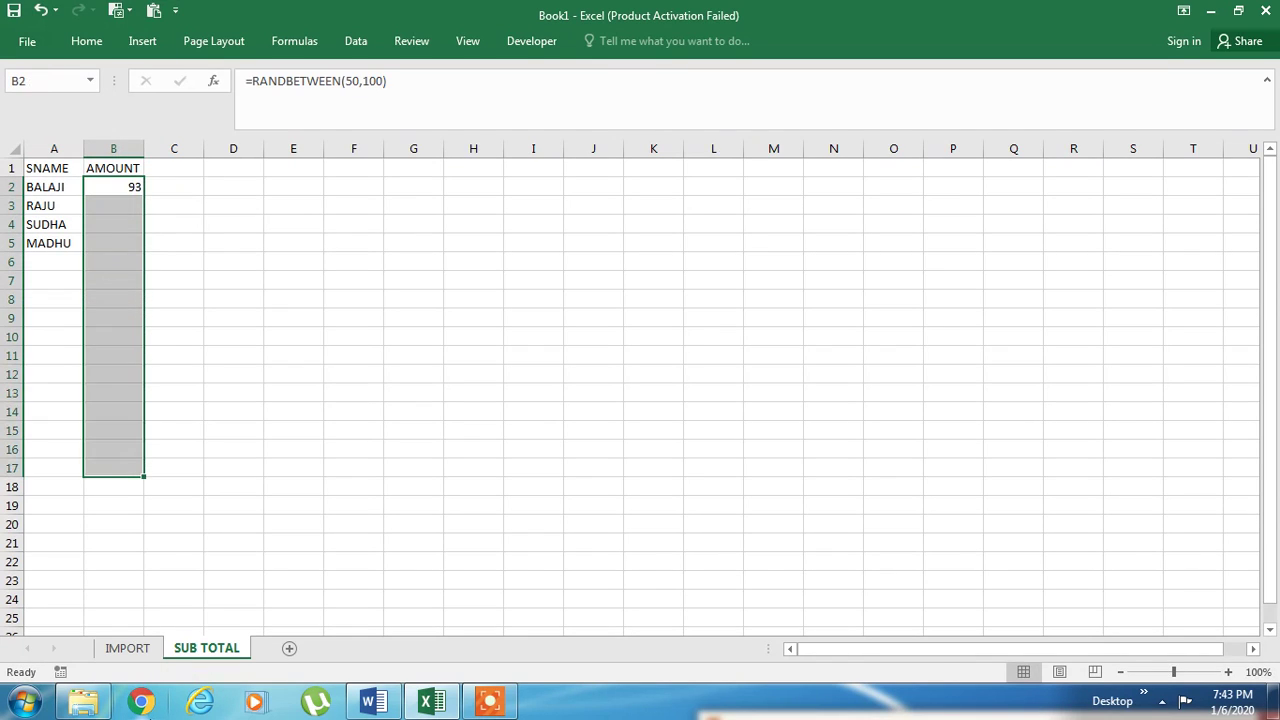
key(ctrl+d)
key(ctrl+c)
key(shift+F10)
key(s)
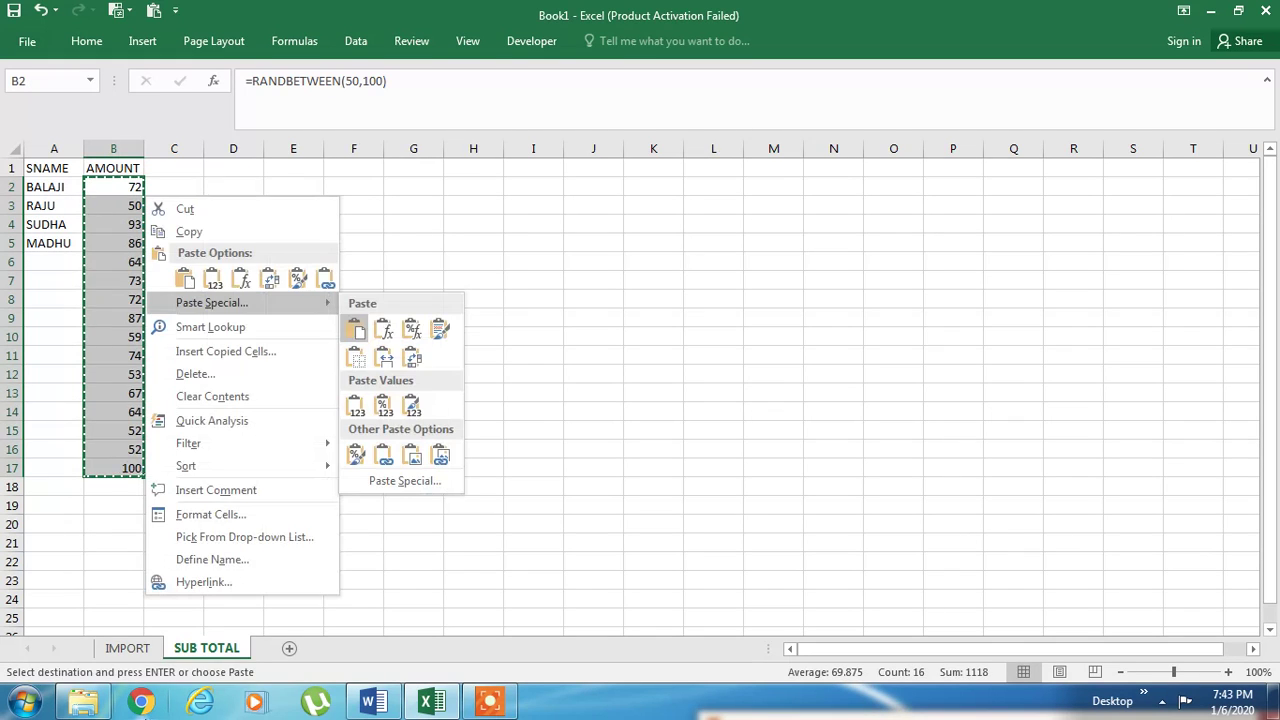
key(v)
Step: Copy the four names from A2:A5 into A6:A9
key(Up)
key(Left)
key(Down)
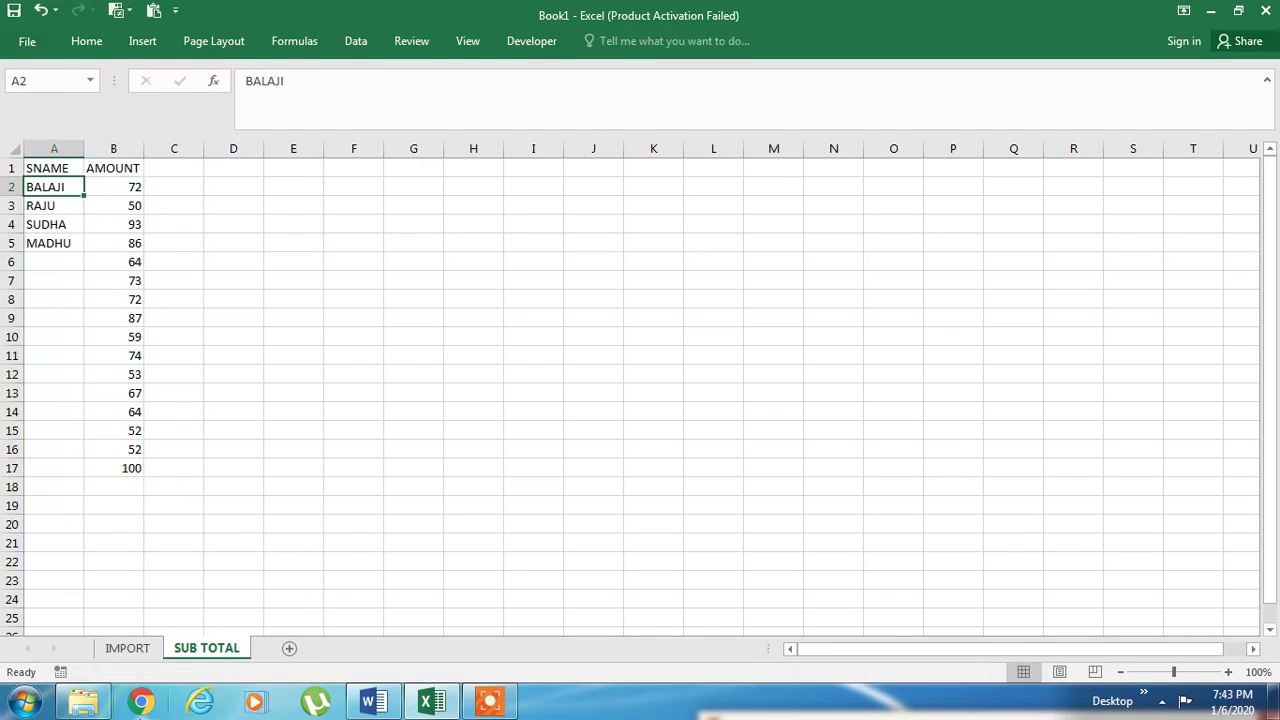
key(shift+Down)
key(shift+Down)
key(shift+Down)
key(ctrl+c)
key(Down)
key(Down)
key(Down)
key(Down)
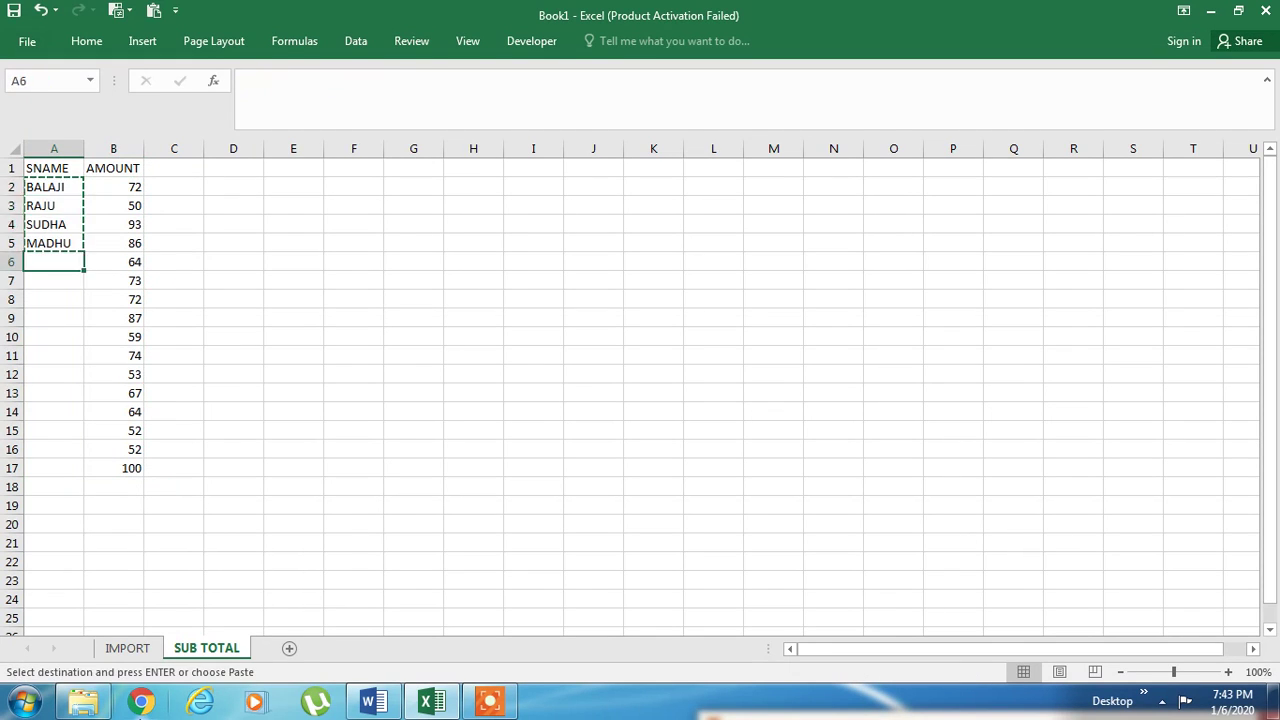
key(ctrl+v)
key(Escape)
Step: Copy the eight names from A2:A9 into A10:A17, then move to cell H4
key(shift+Up)
key(shift+Up)
key(shift+Up)
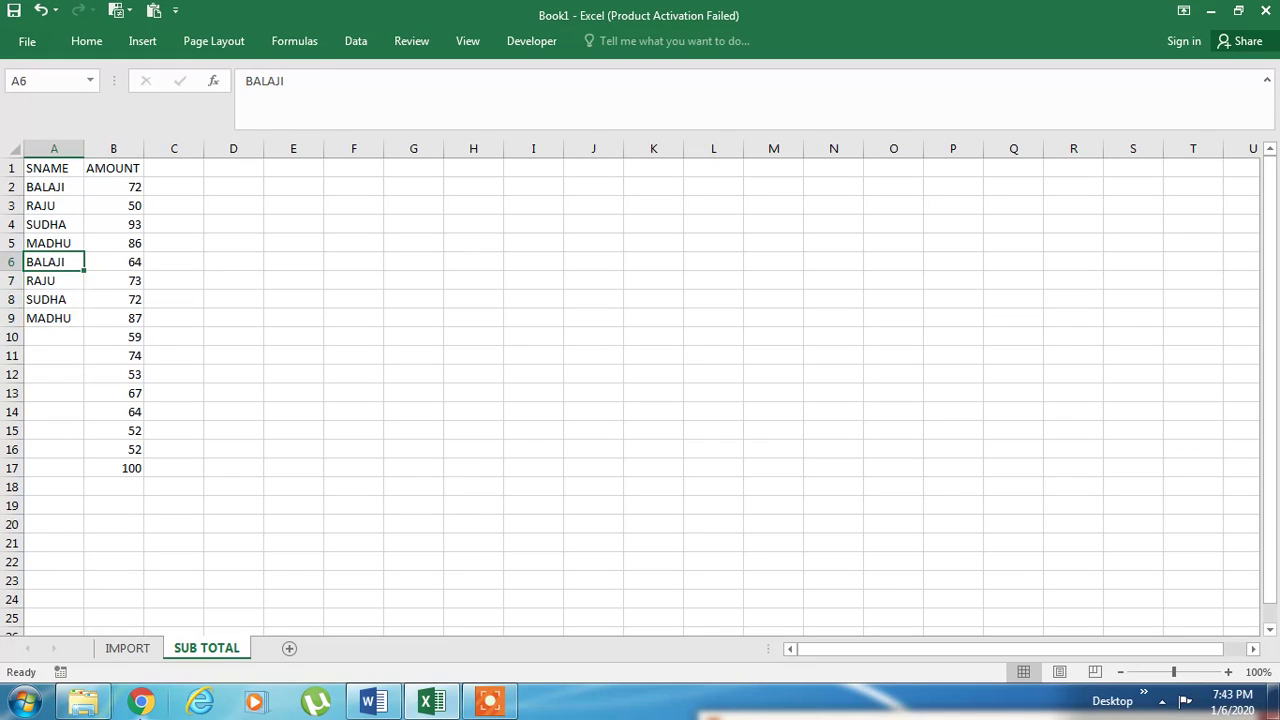
key(Up)
key(Up)
key(Up)
key(Up)
key(shift+Down)
key(shift+Down)
key(shift+Down)
key(shift+Down)
key(shift+Down)
key(shift+Down)
key(shift+Down)
key(ctrl+c)
key(ctrl+Down)
key(Down)
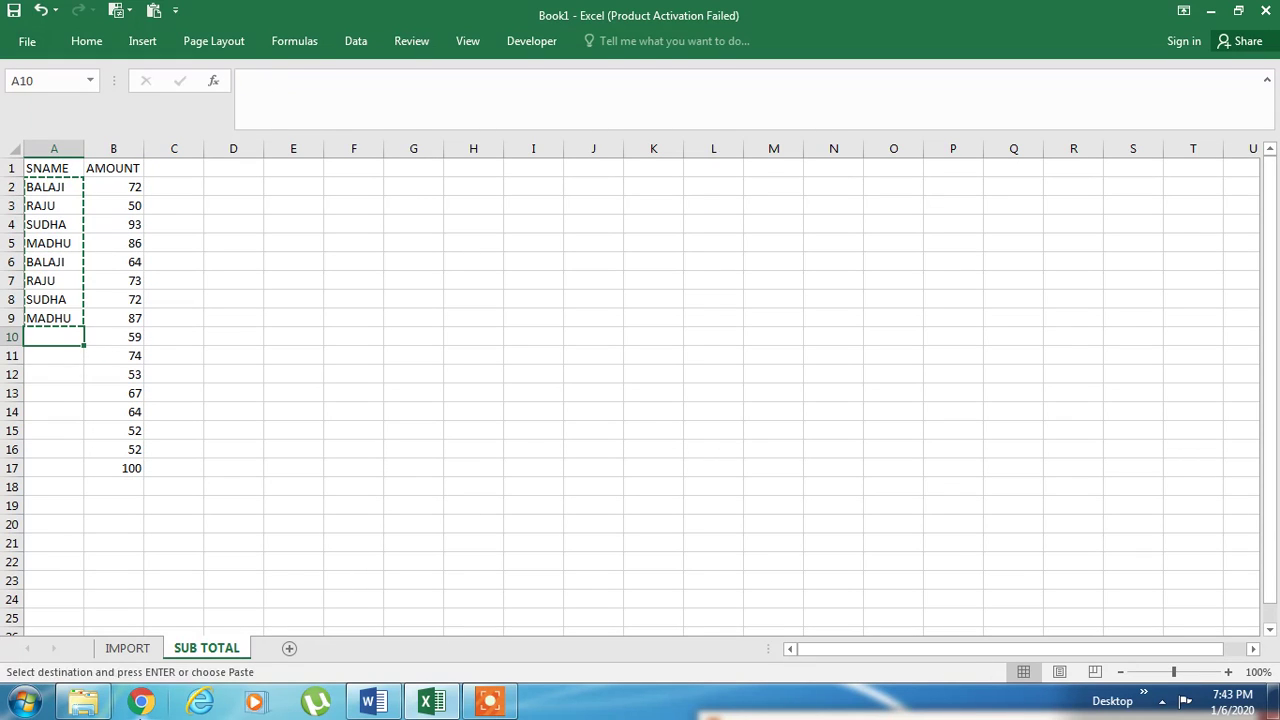
key(ctrl+v)
key(Escape)
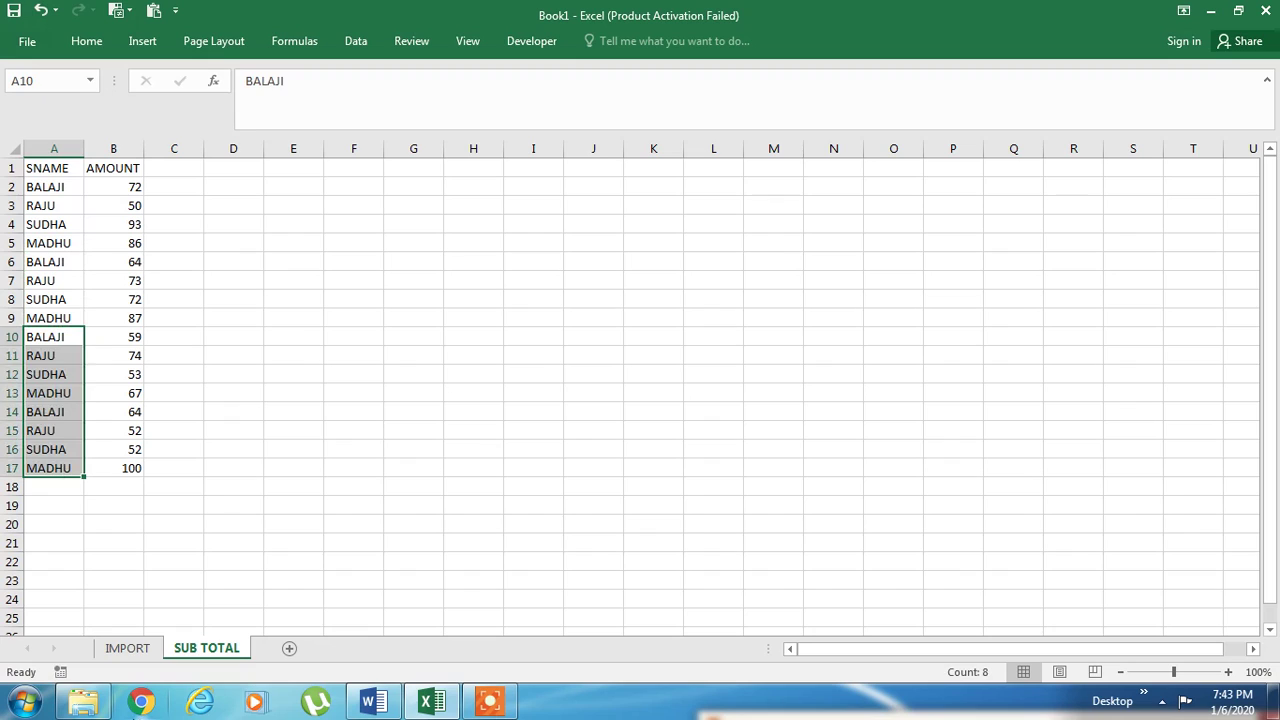
key(Up)
key(Up)
key(Up)
key(Up)
key(Up)
key(Up)
key(Up)
key(Up)
key(Up)
key(Right)
key(Right)
key(Right)
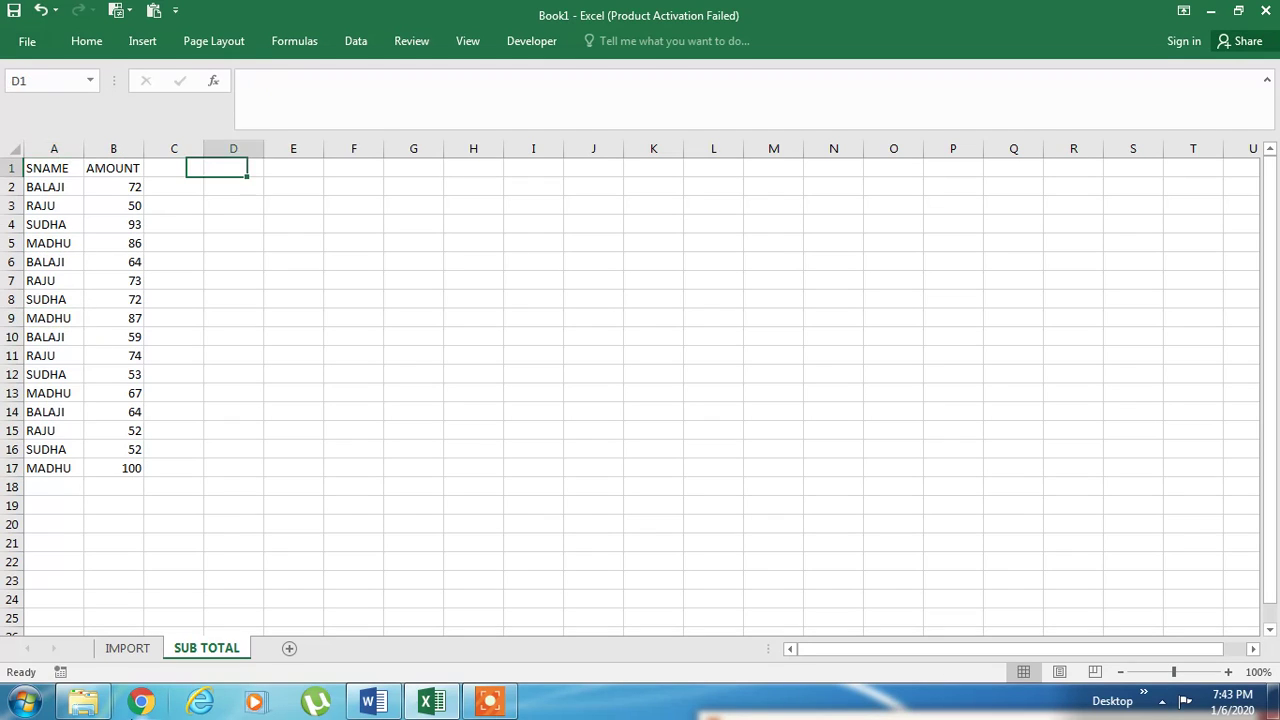
key(Right)
key(Right)
key(Right)
key(Right)
key(Down)
key(Down)
key(Down)
Step: Finish the H4 note 'WE MUST SORT COMPULSORY' and add 'CLICK DATA SORT' in J9
text(WES)
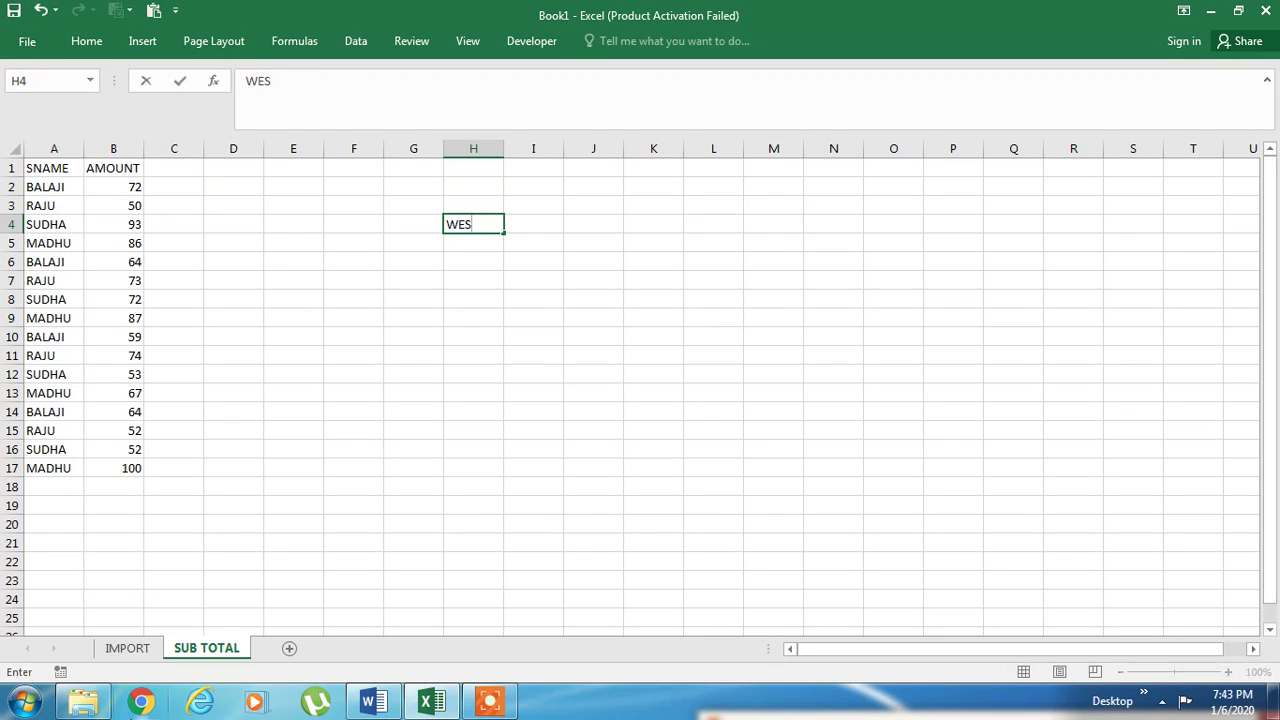
key(BackSpace)
text(MUST SORT)
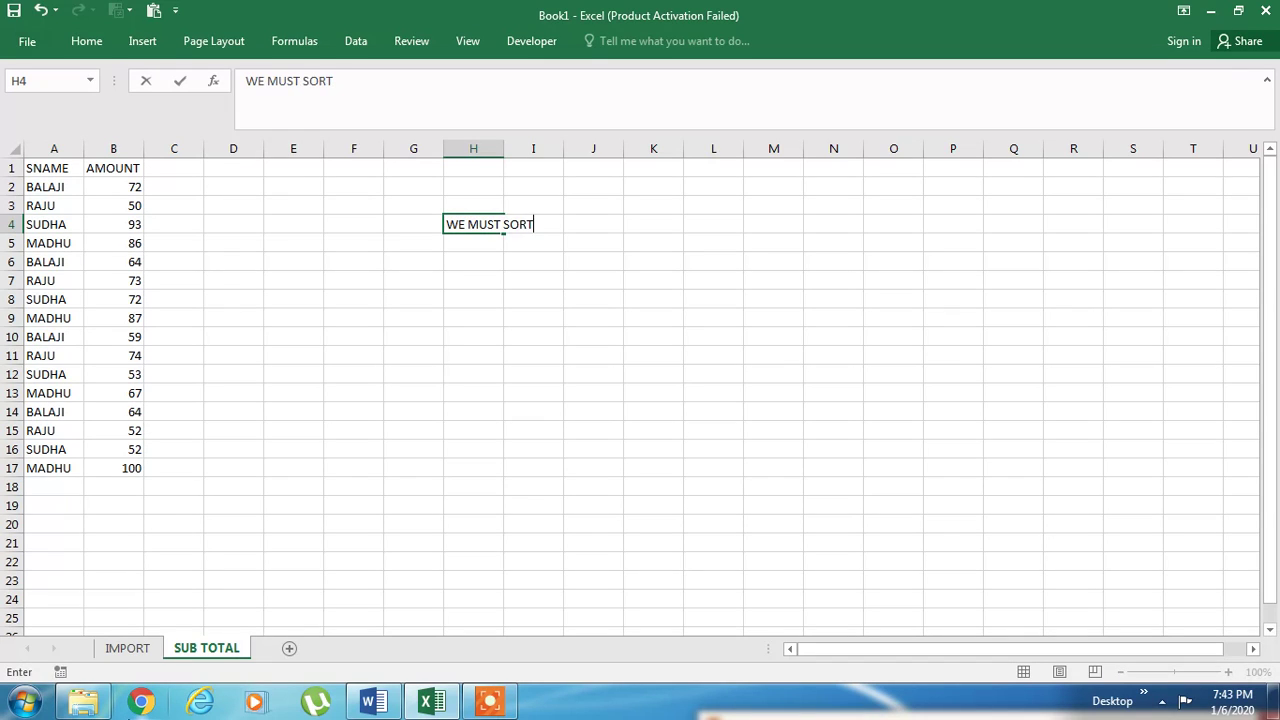
text( COMU)
text(PULSORY)
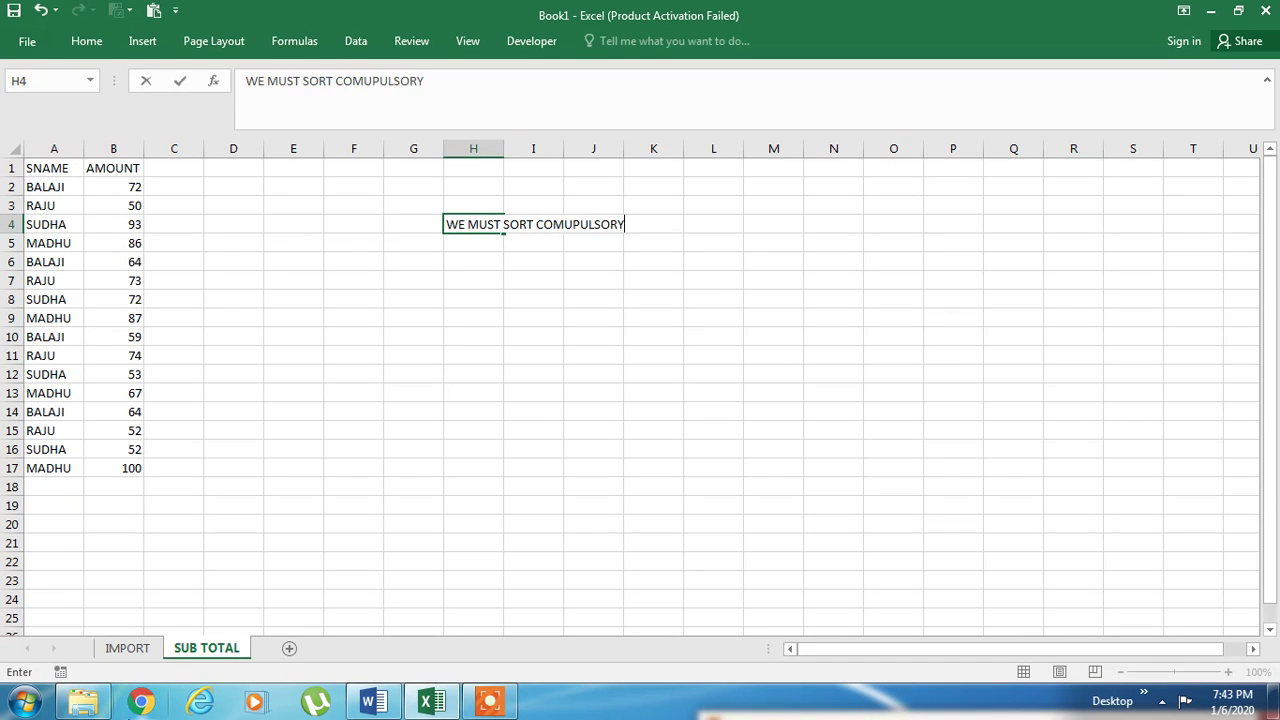
key(Return)
click(600, 322)
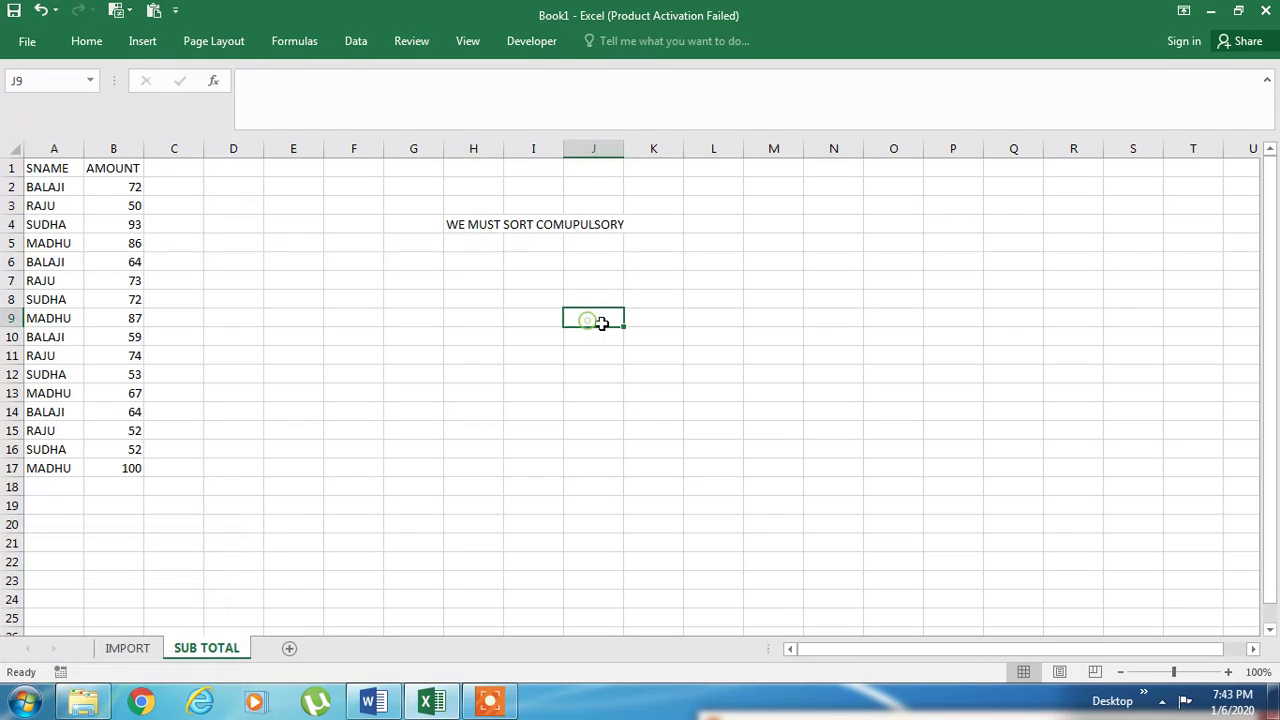
text(CLICK)
text( DATA SO)
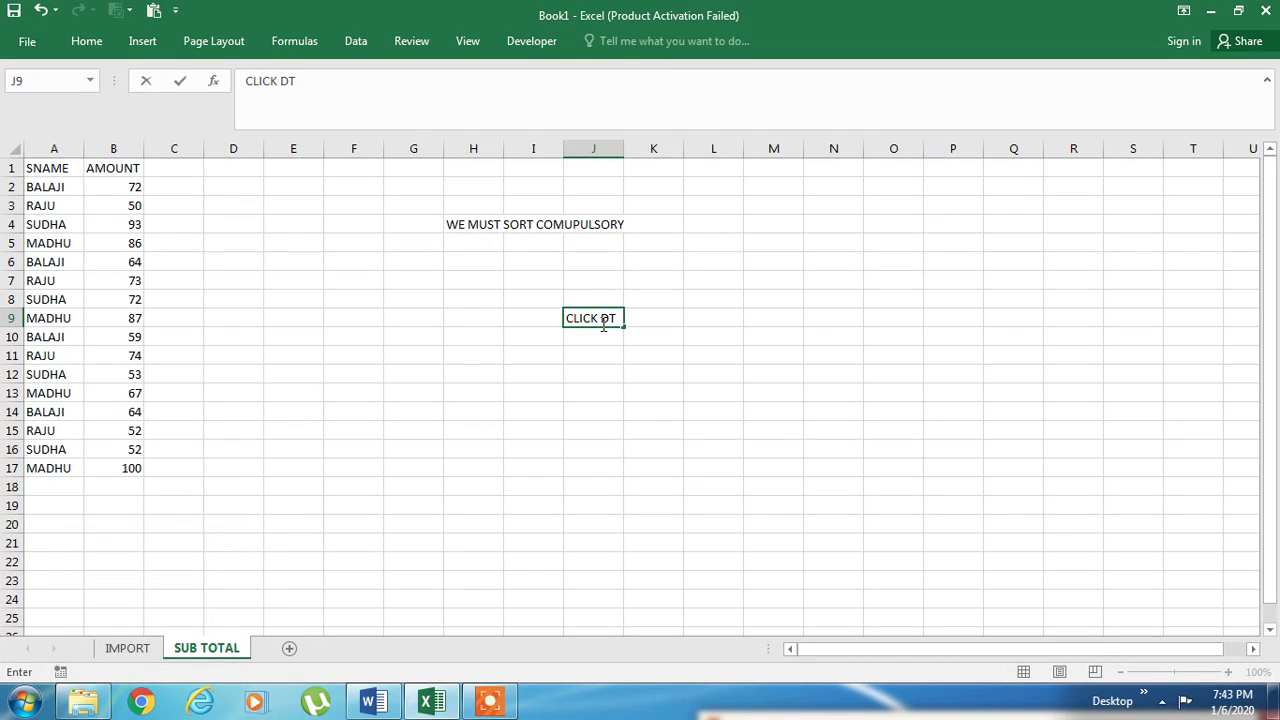
text(RT)
key(Return)
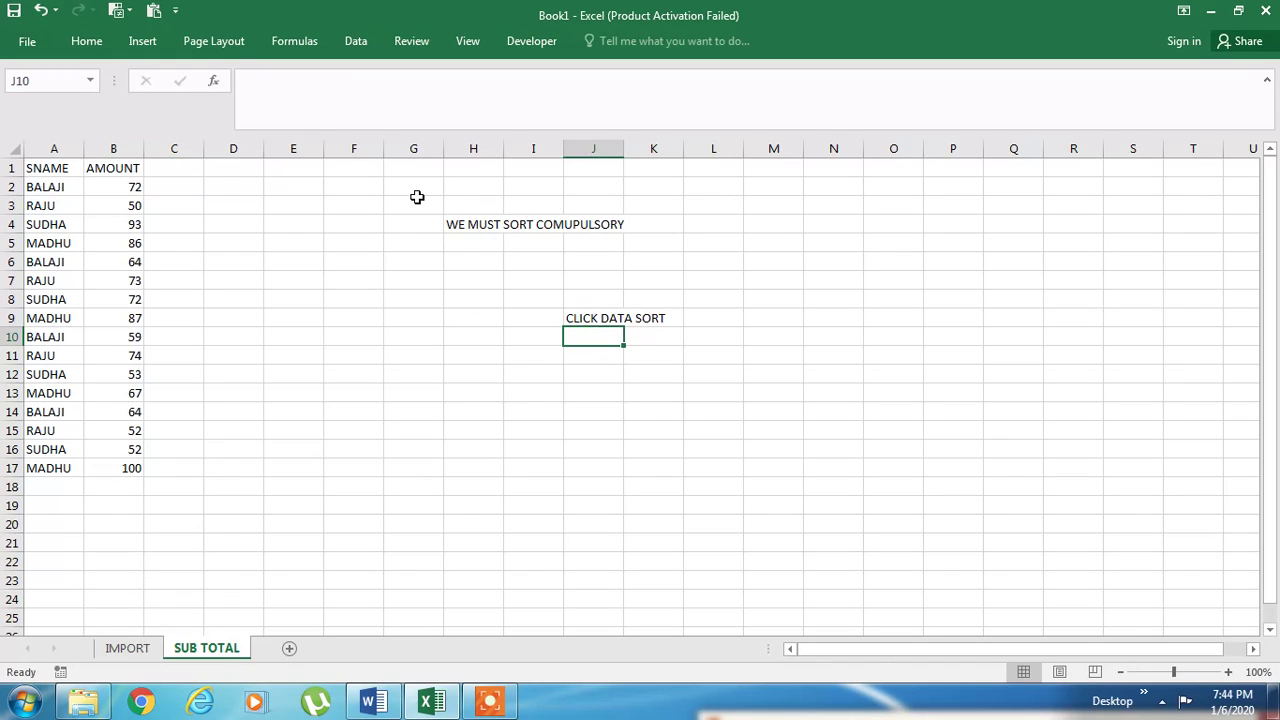
Step: Sort the table A to Z by SNAME
click(49, 168)
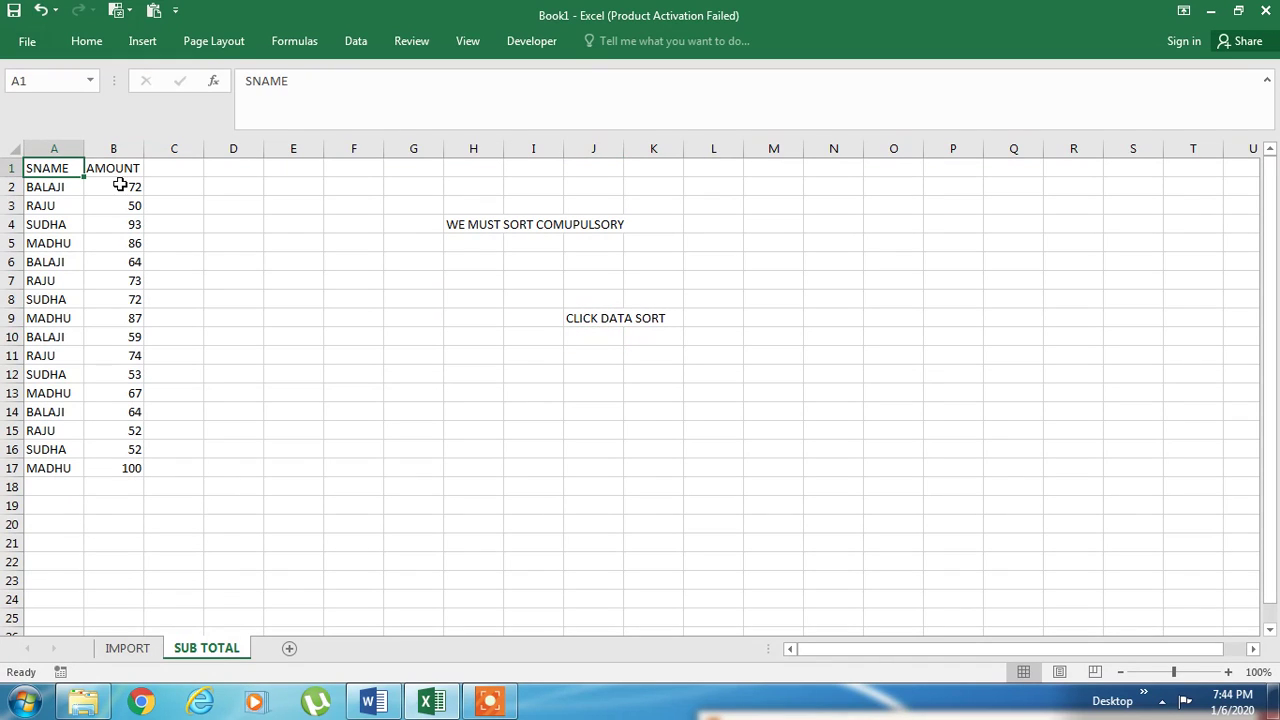
click(358, 42)
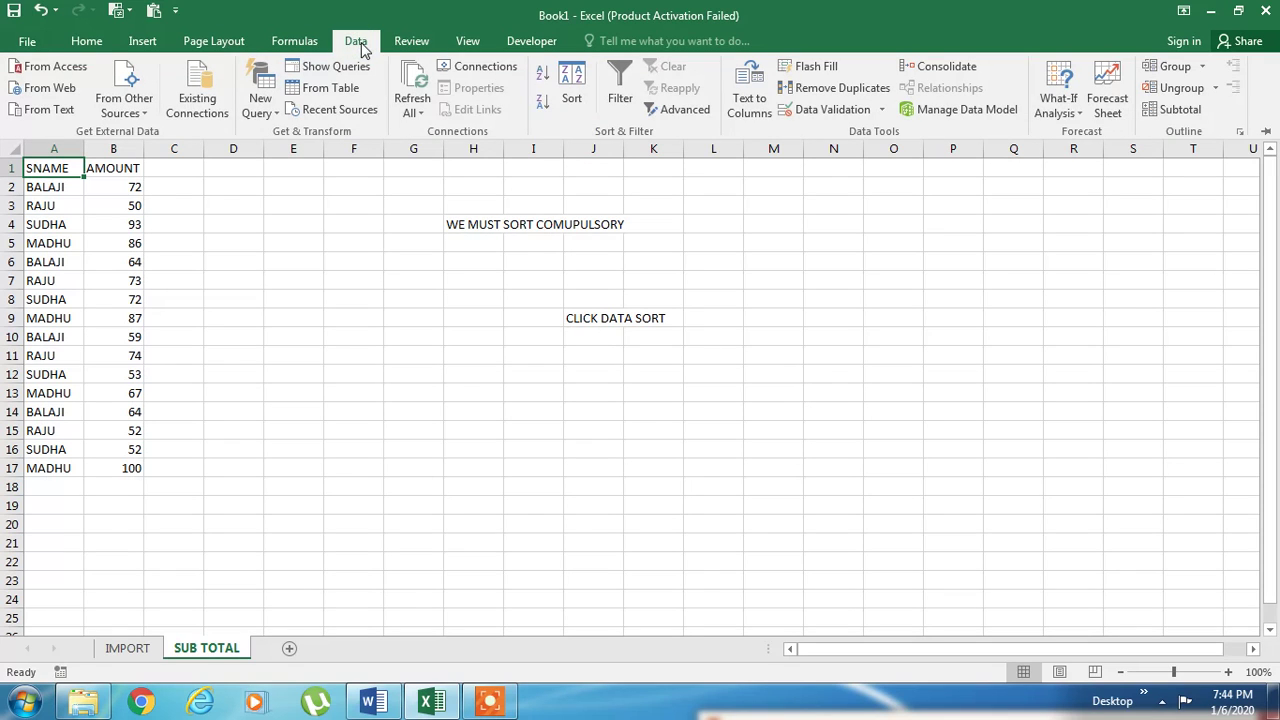
click(542, 78)
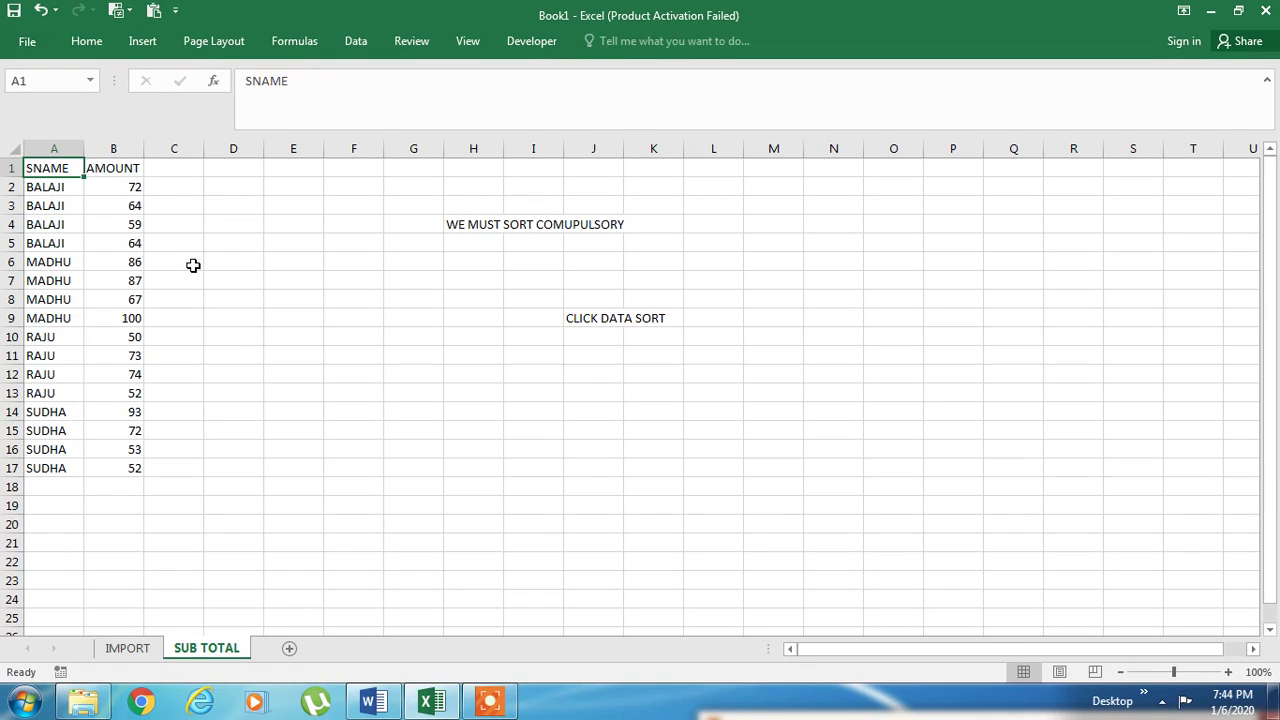
Step: Enter CLICK, DATA and SUB TOTAL in N6, N7 and N8
click(823, 263)
text(CL)
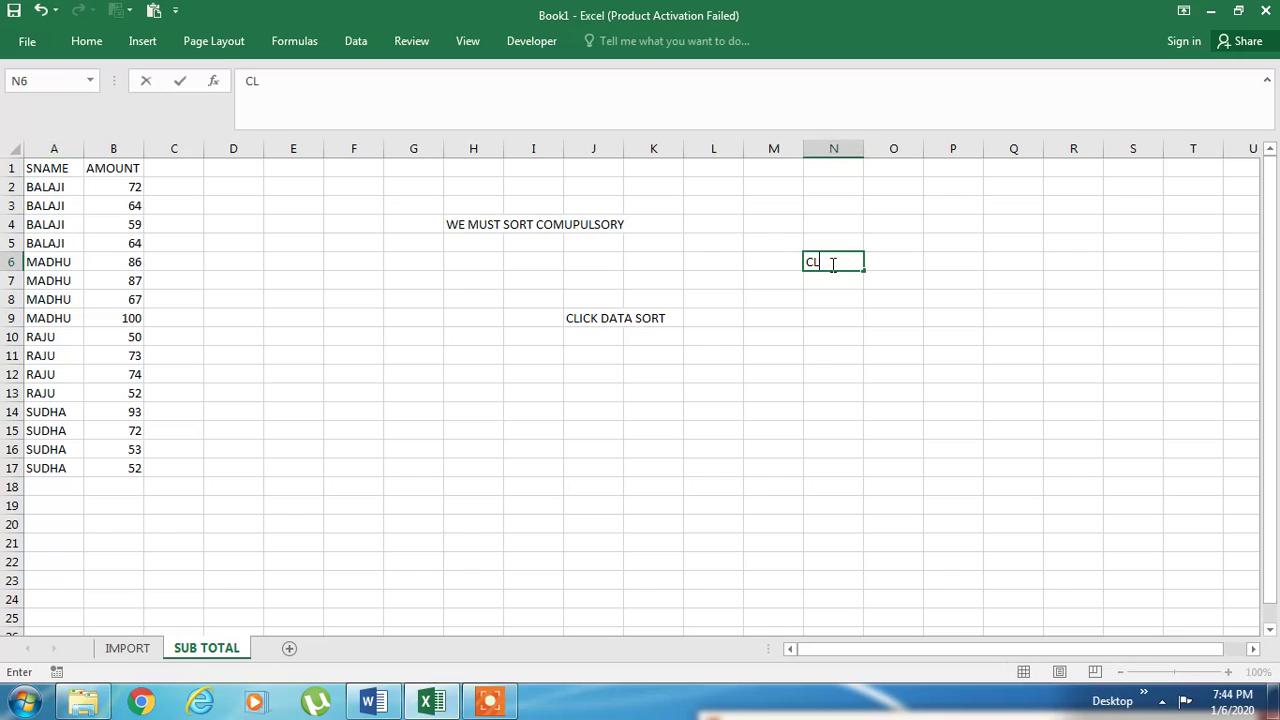
text(ICK)
key(Return)
text(DATA)
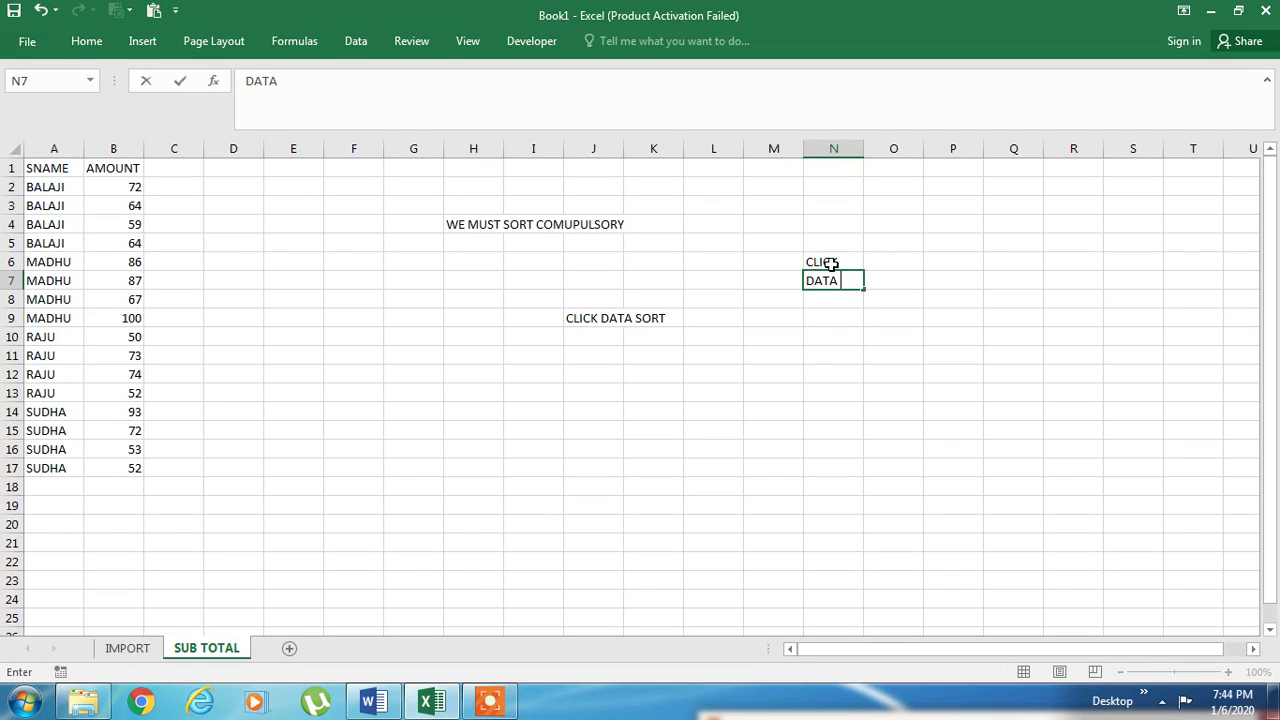
key(Return)
text(SUB TOTA)
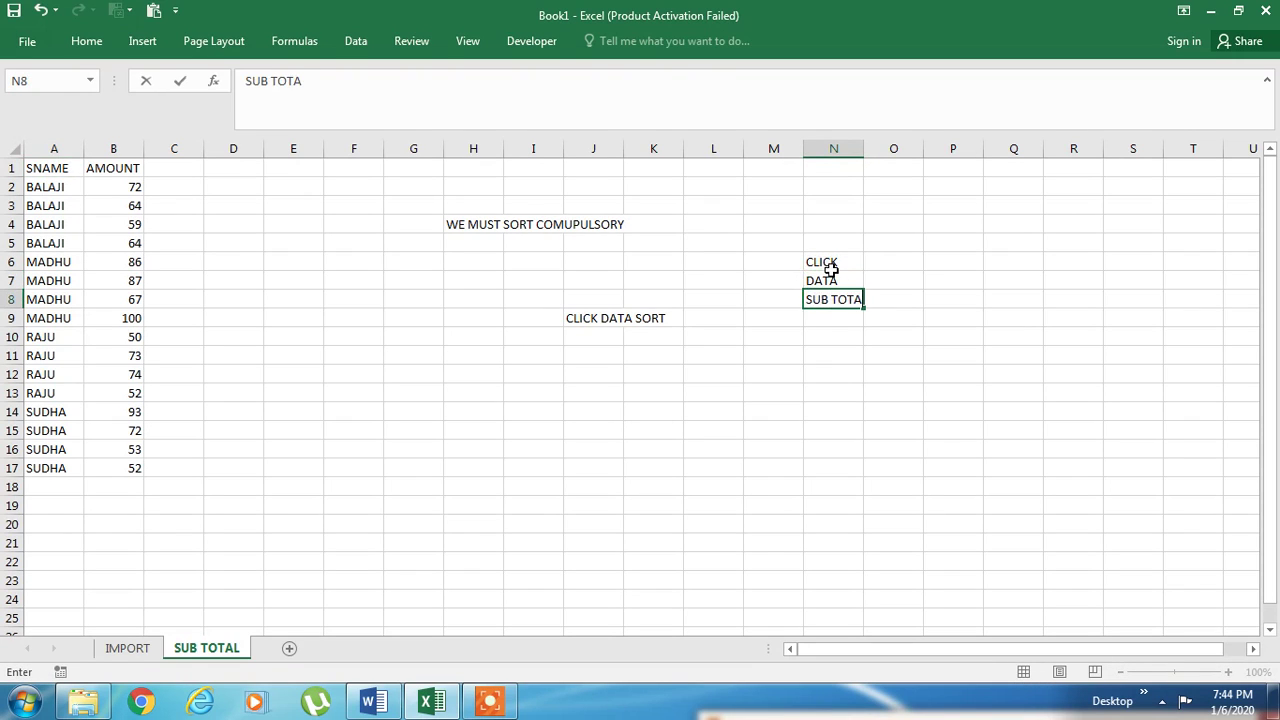
text(L)
key(Return)
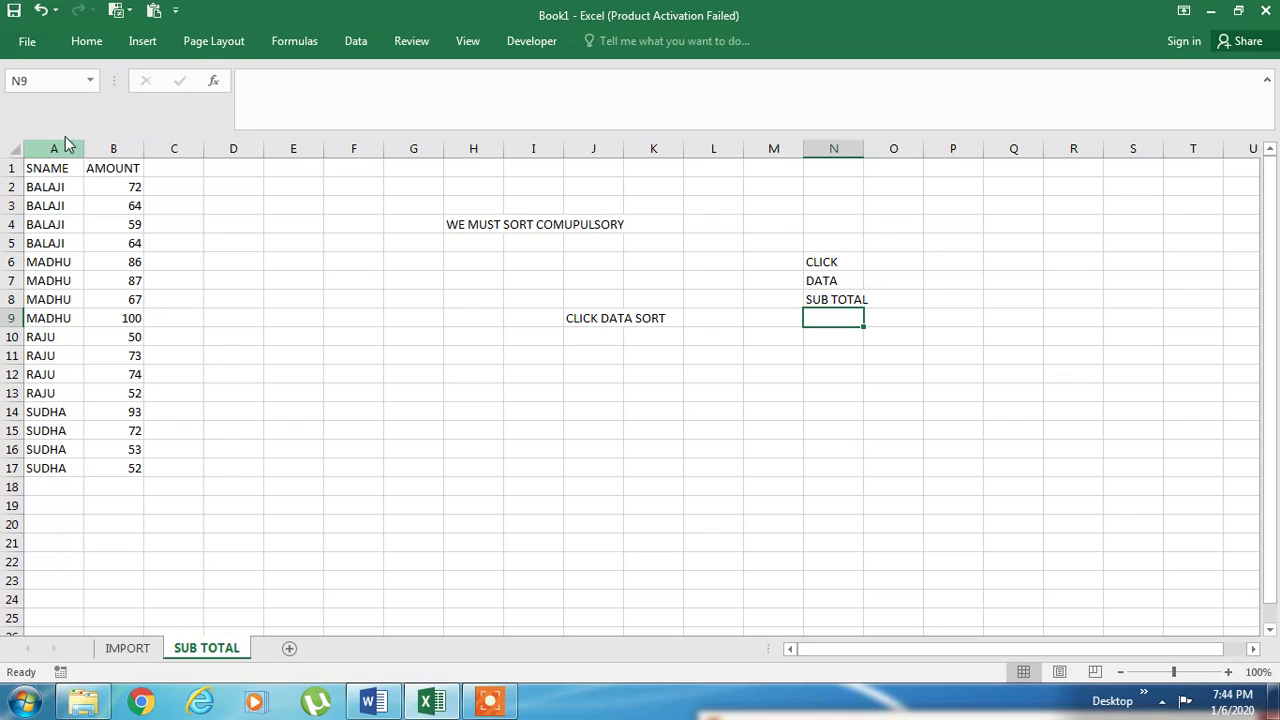
click(56, 170)
Step: Add Sum subtotals of AMOUNT per SNAME and collapse to the 1118 Grand Total
click(360, 41)
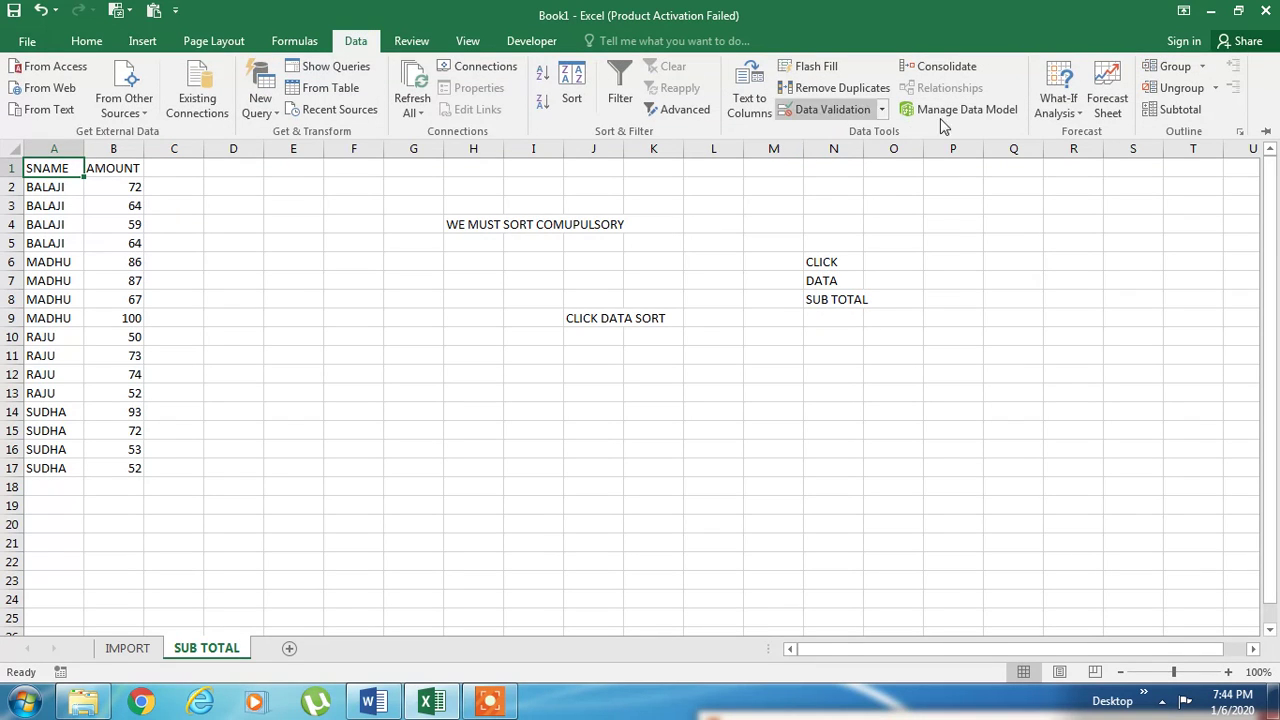
click(1180, 112)
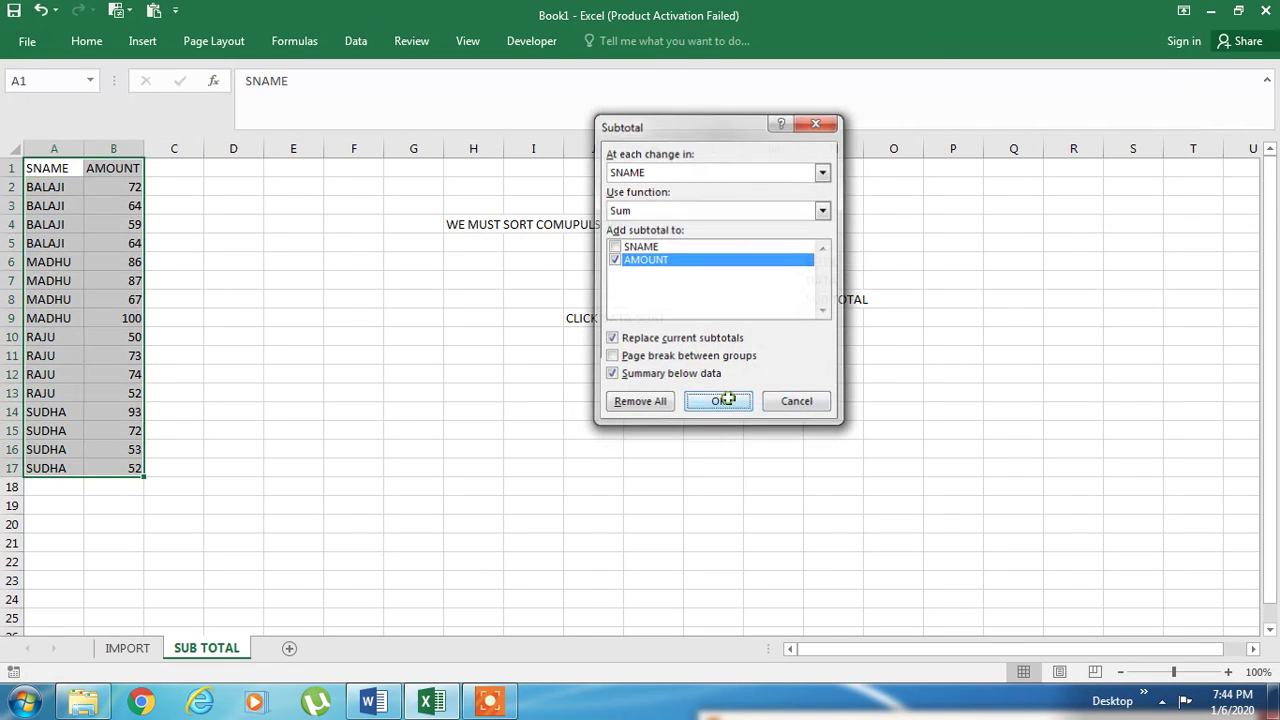
click(718, 400)
click(10, 148)
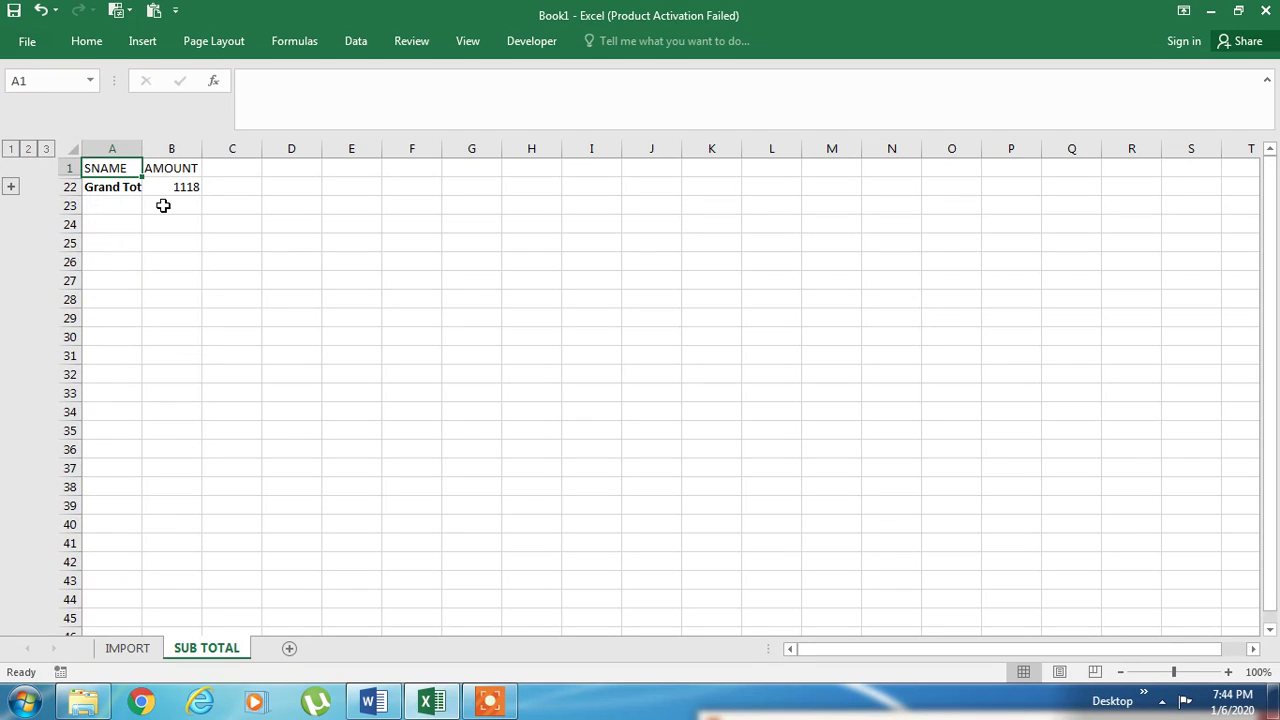
Step: Expand outline levels 2 and 3 to show totals 259, 340, 249, 270 and all detail rows
click(28, 148)
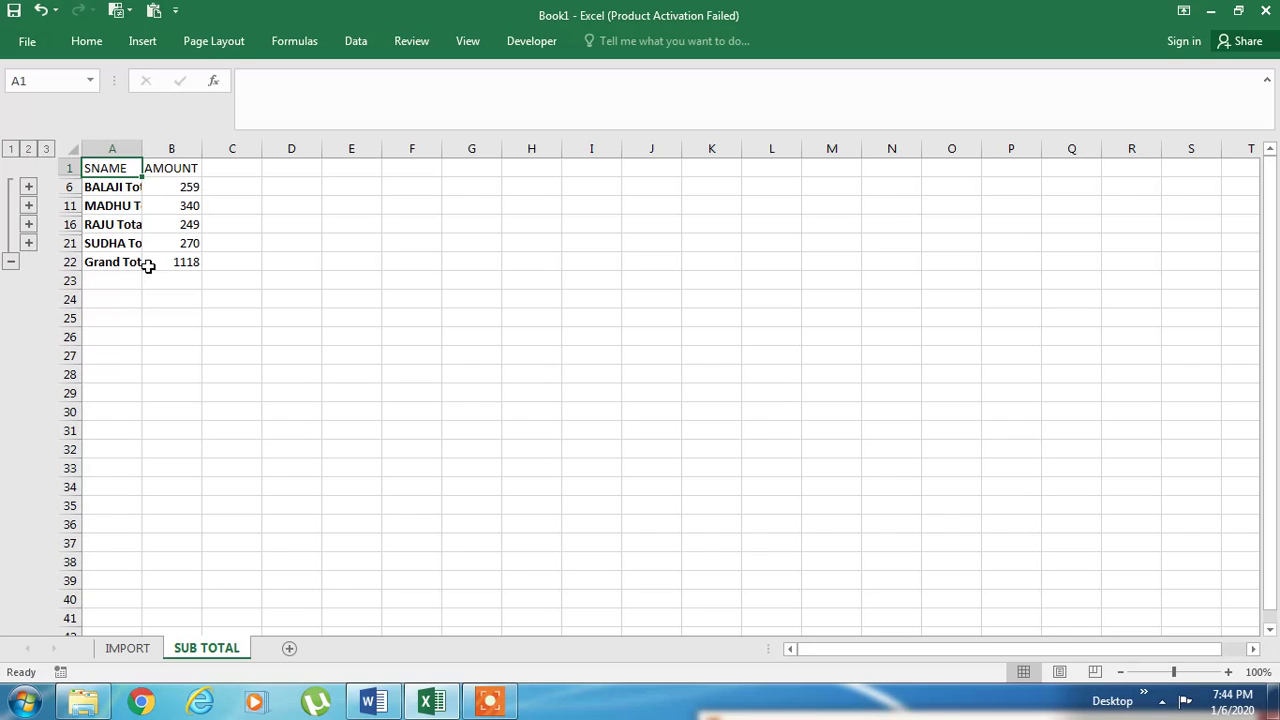
click(45, 148)
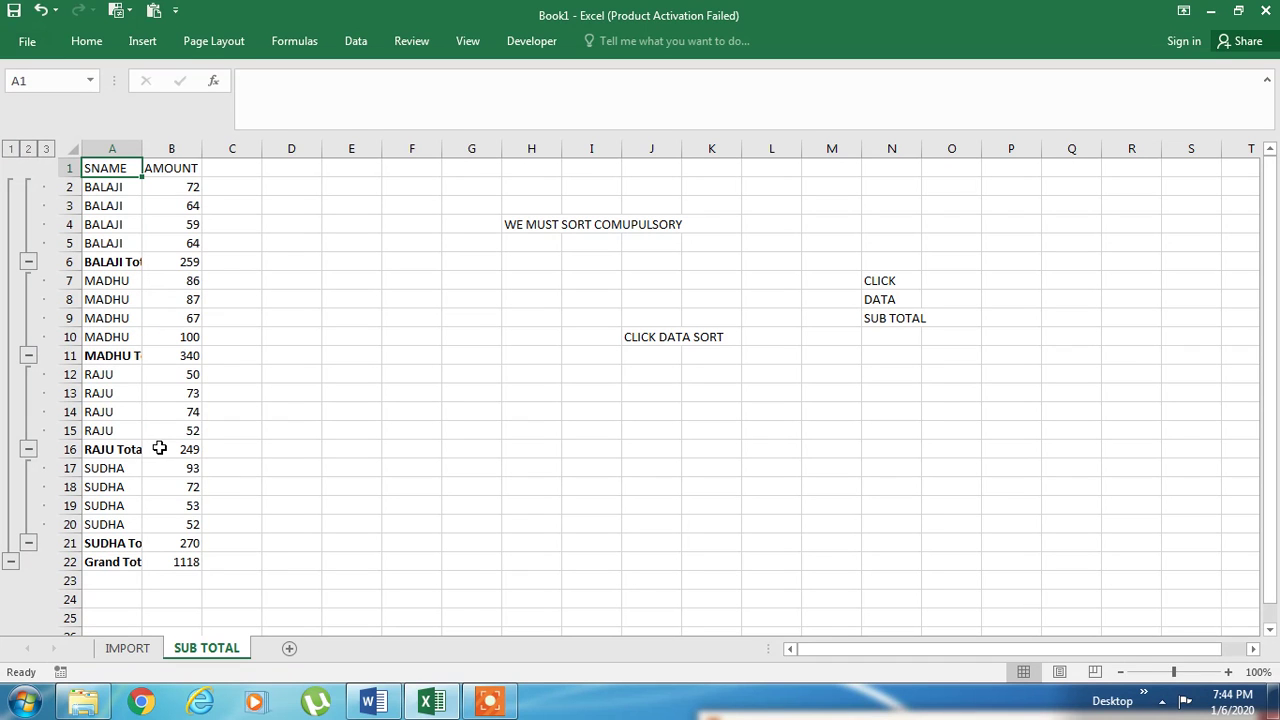
Step: Switch the subtotals to Count, giving 4 per name and a Grand Count of 16
click(362, 44)
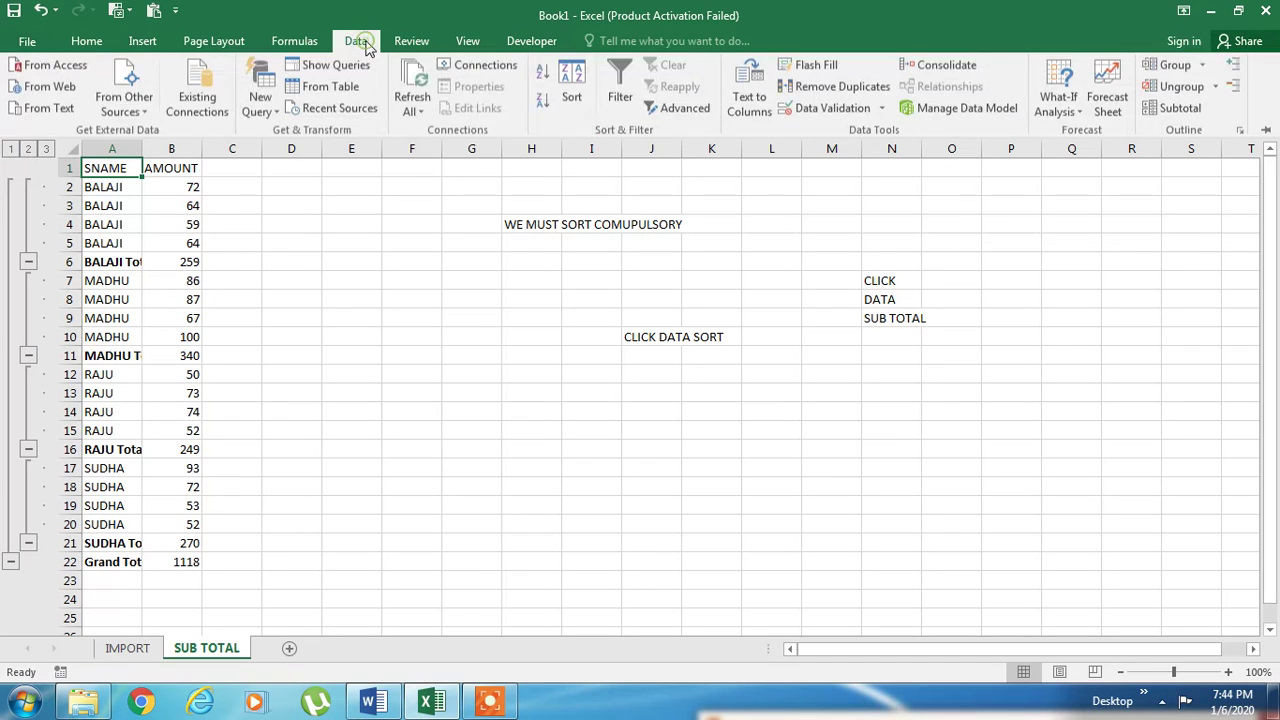
click(1180, 110)
click(697, 212)
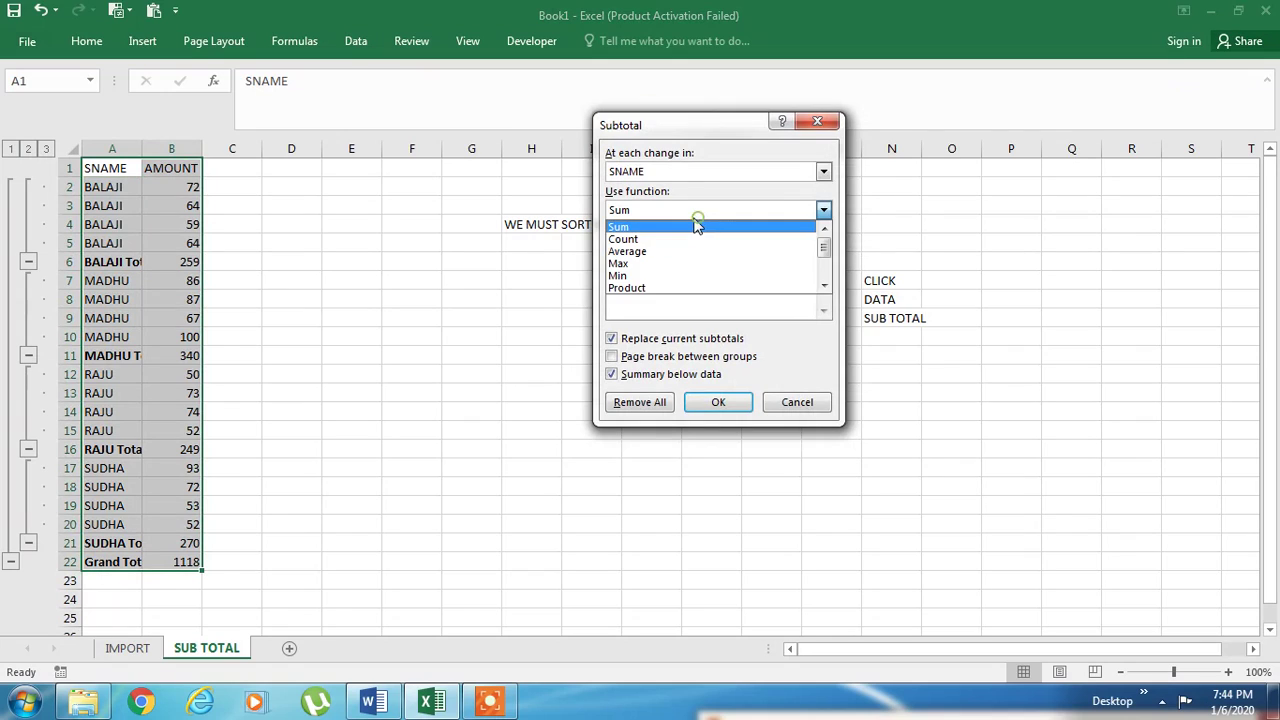
click(690, 239)
click(718, 402)
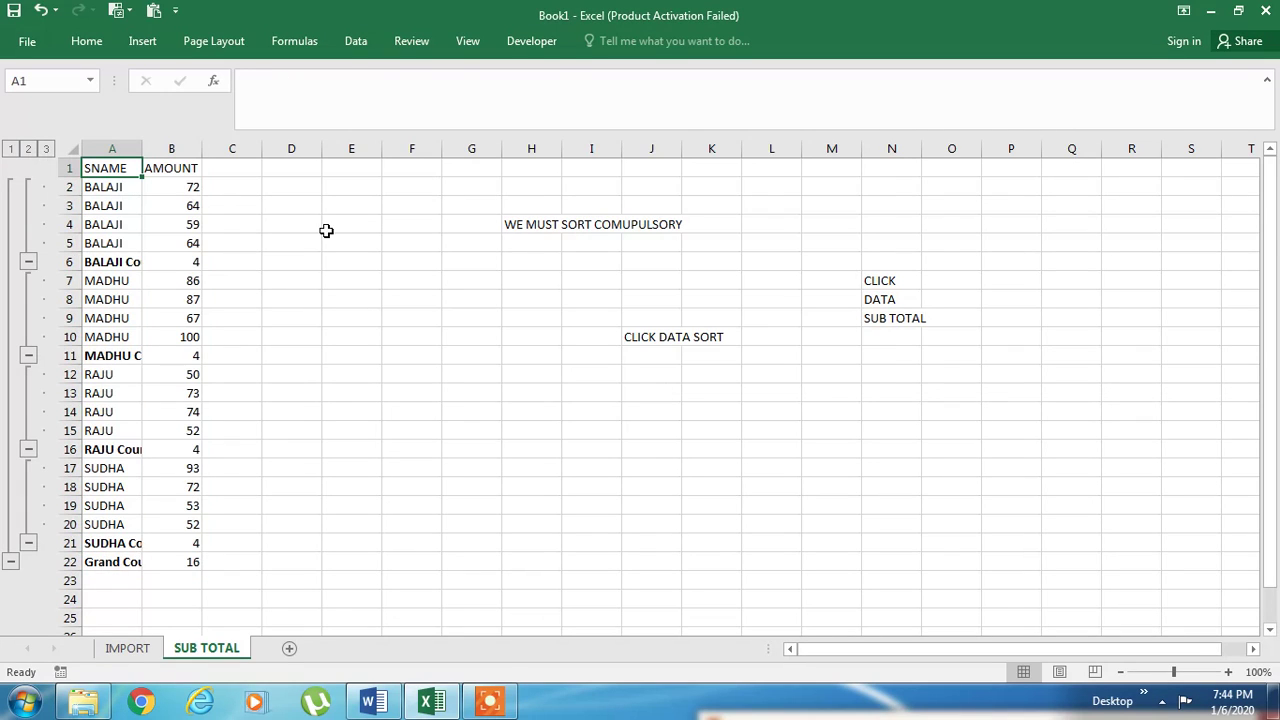
click(26, 151)
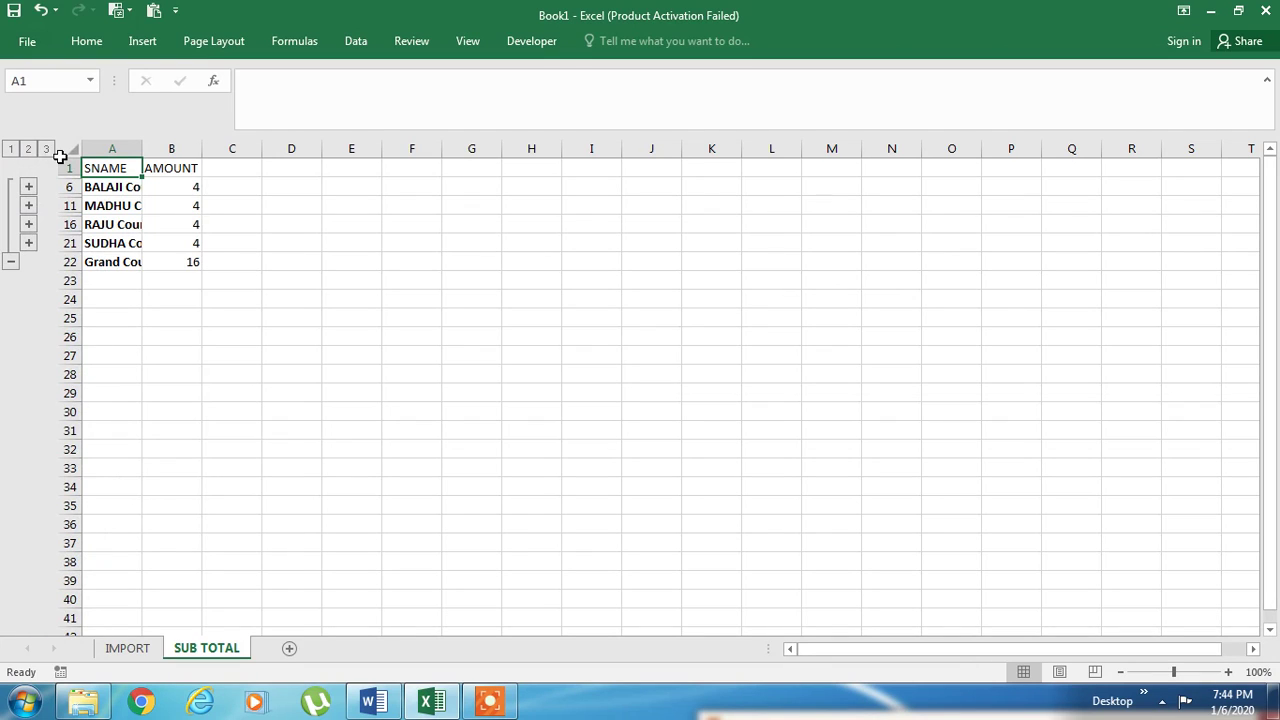
click(45, 148)
click(200, 261)
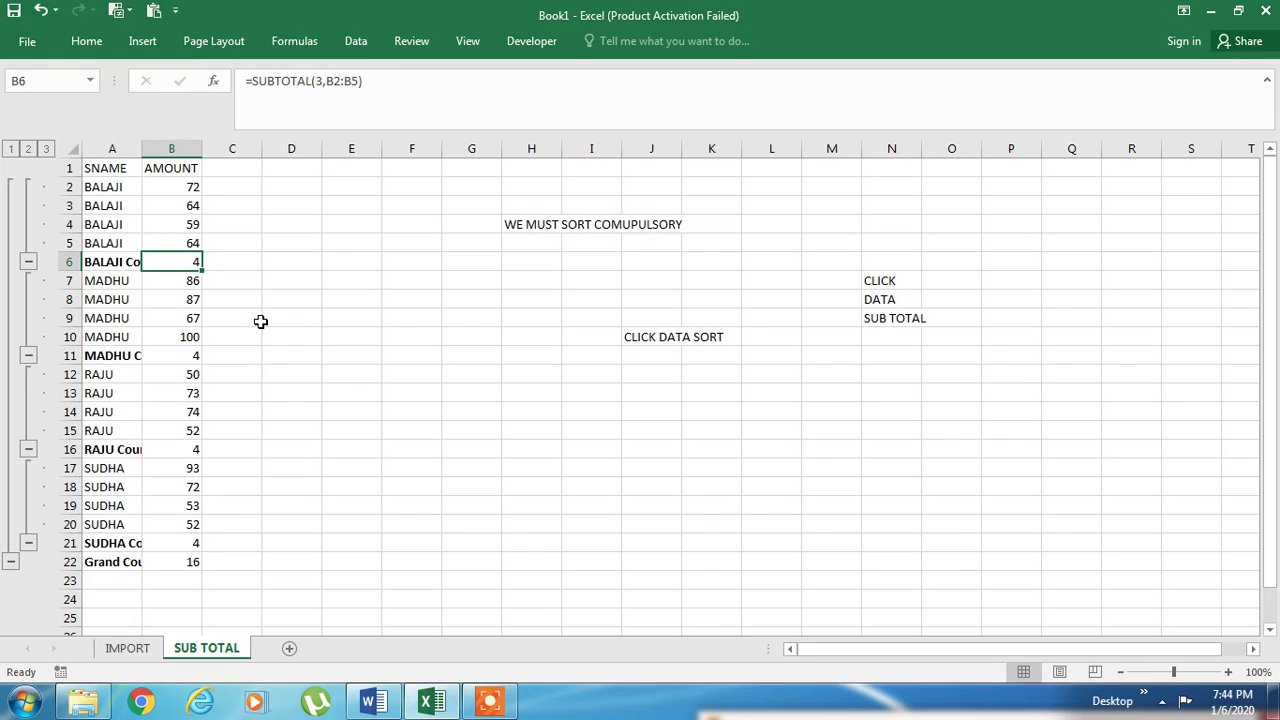
Step: Review the CONSOLIDATE and TEXT TO COLUMN topics in the Word course outline, then return to Excel
click(396, 703)
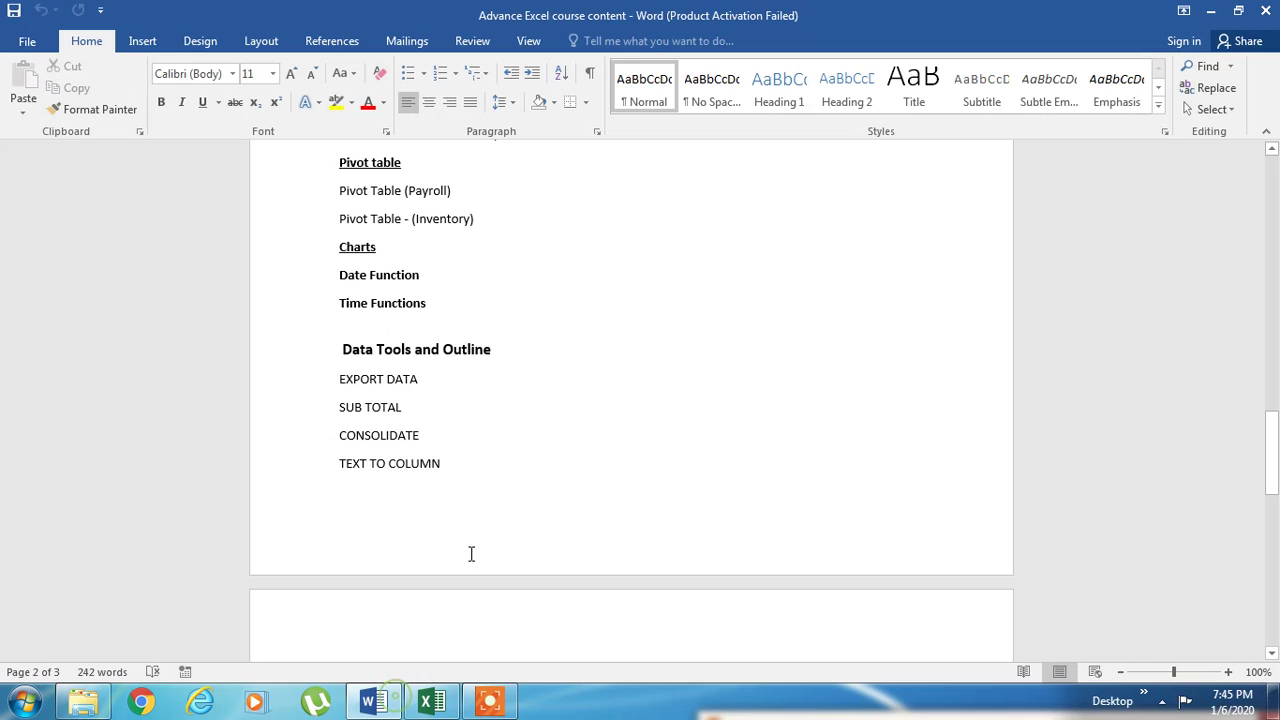
click(434, 437)
click(474, 458)
key(alt+Tab)
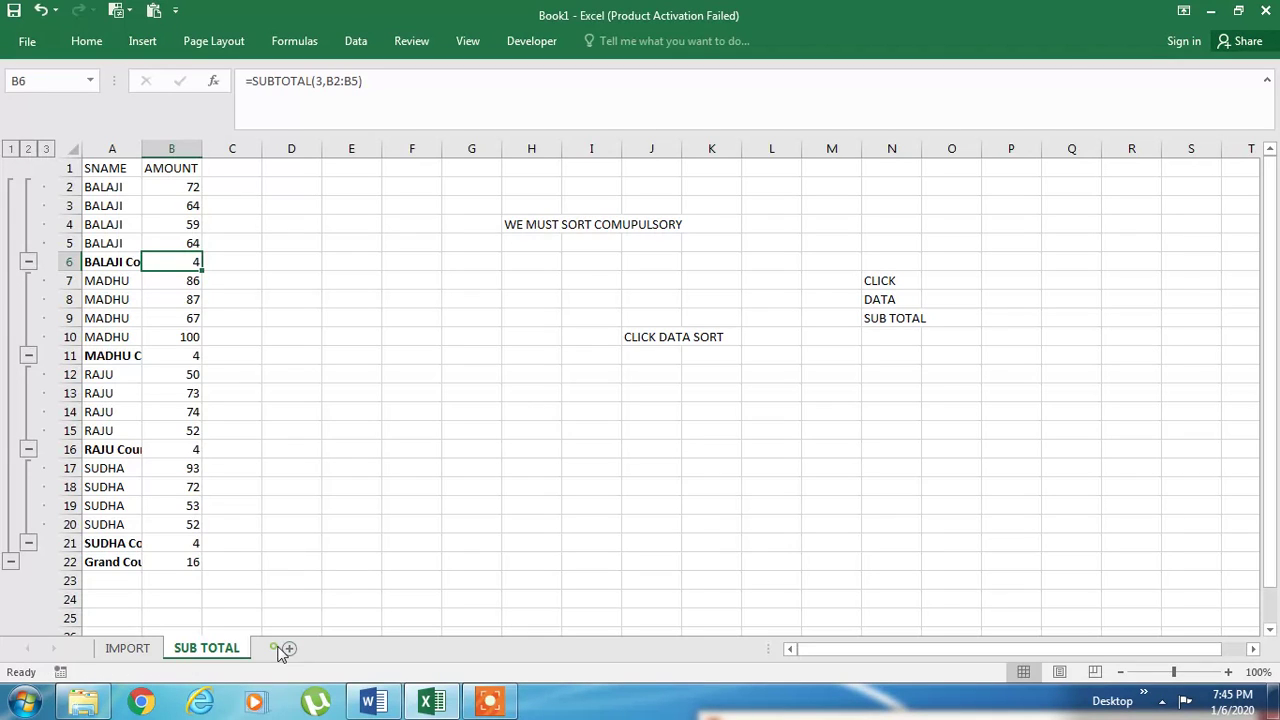
Step: Insert a new sheet and rename it CONSOLIDATE
click(290, 649)
double_click(290, 648)
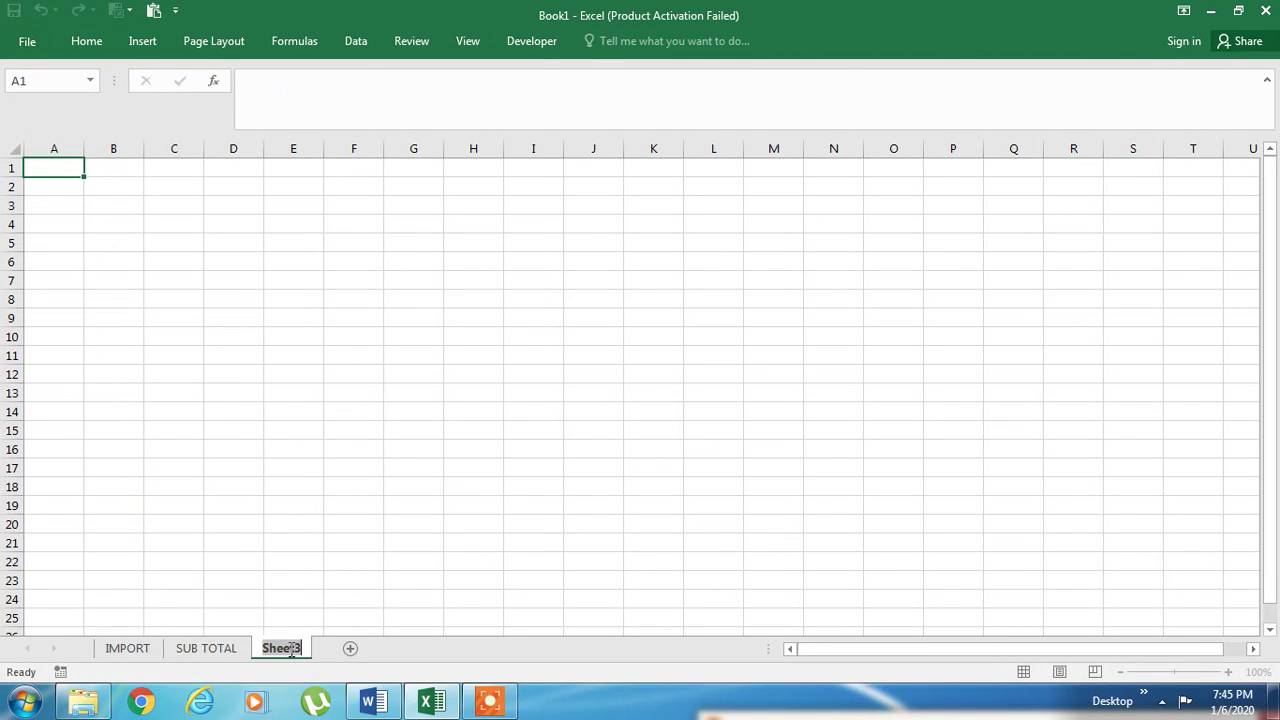
text(CONSOLIDATE)
key(Return)
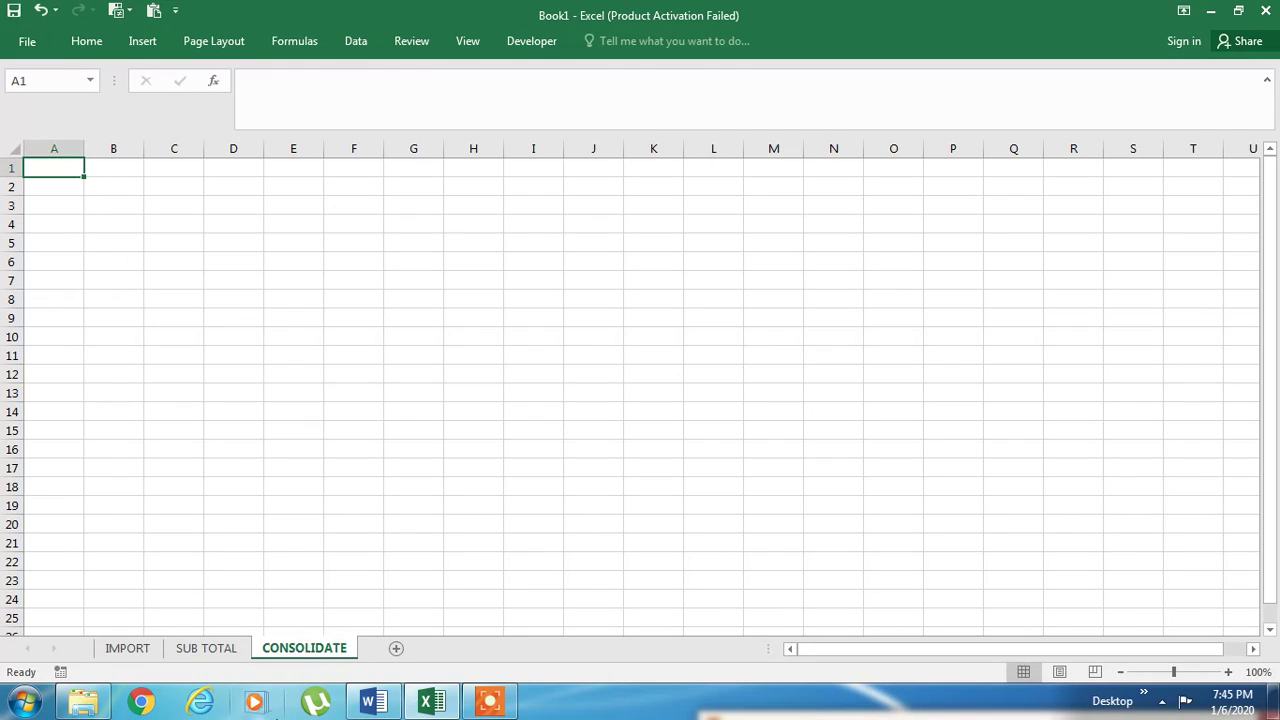
Step: Add SNAME and MARKS headers in H7:I7 and type sample numbers down column H
click(466, 274)
text(SNA)
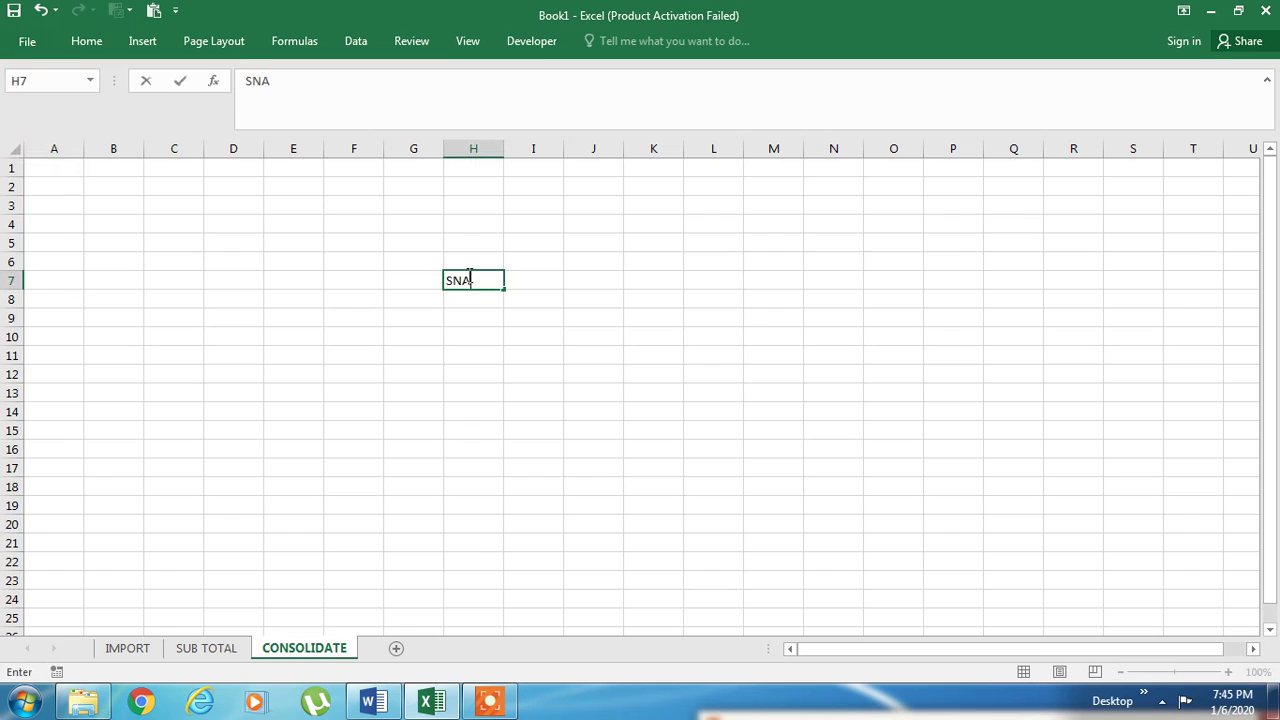
text(ME)
key(Tab)
text(MARKS)
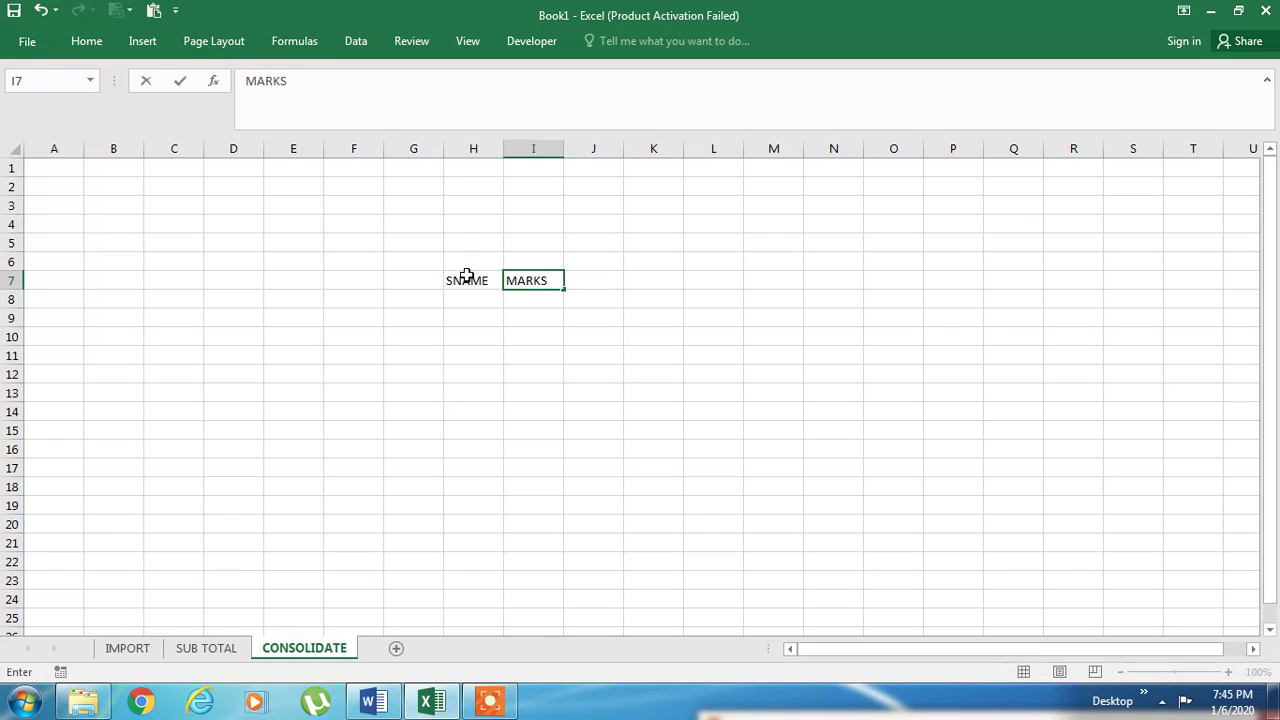
key(Return)
text(105)
key(Return)
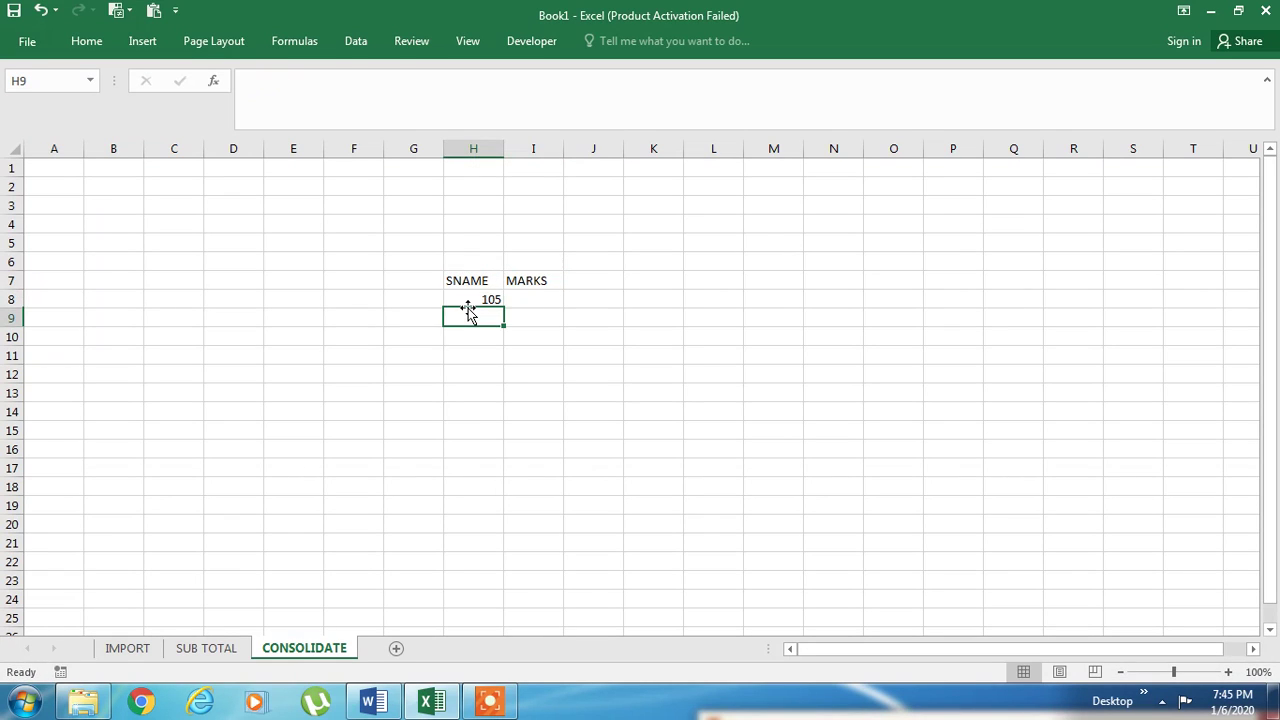
text(106)
key(Return)
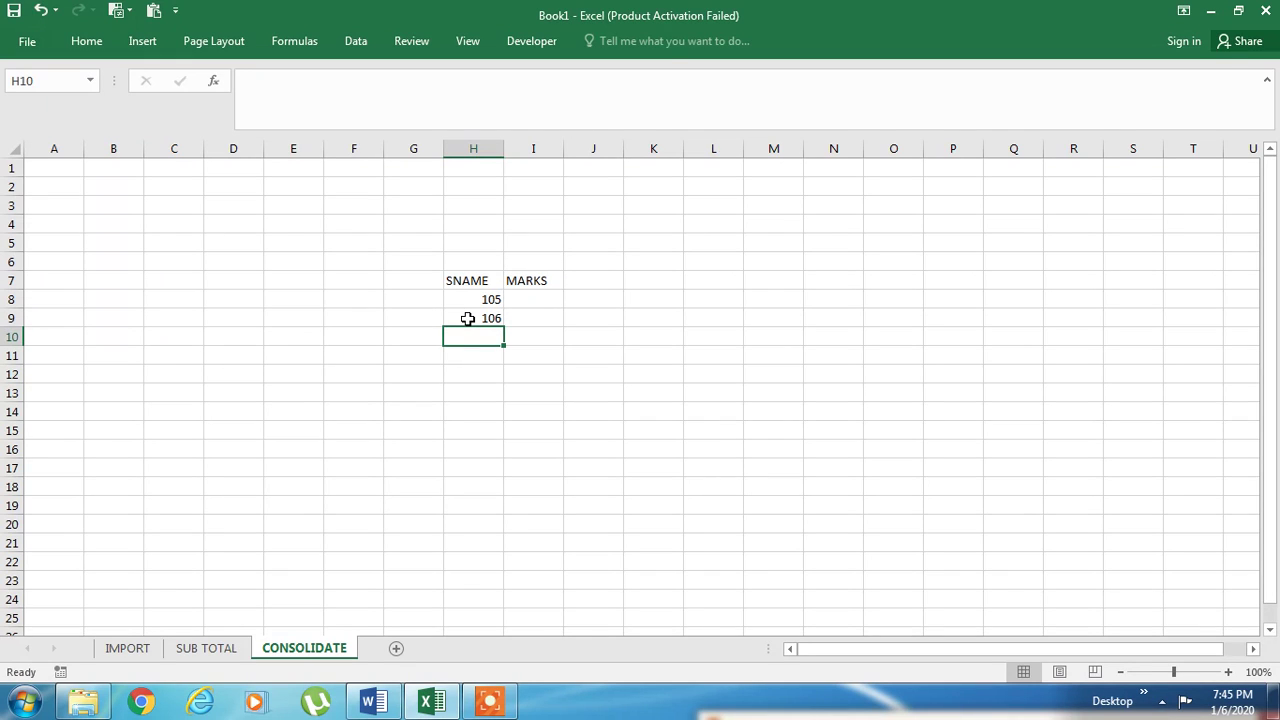
text(20)
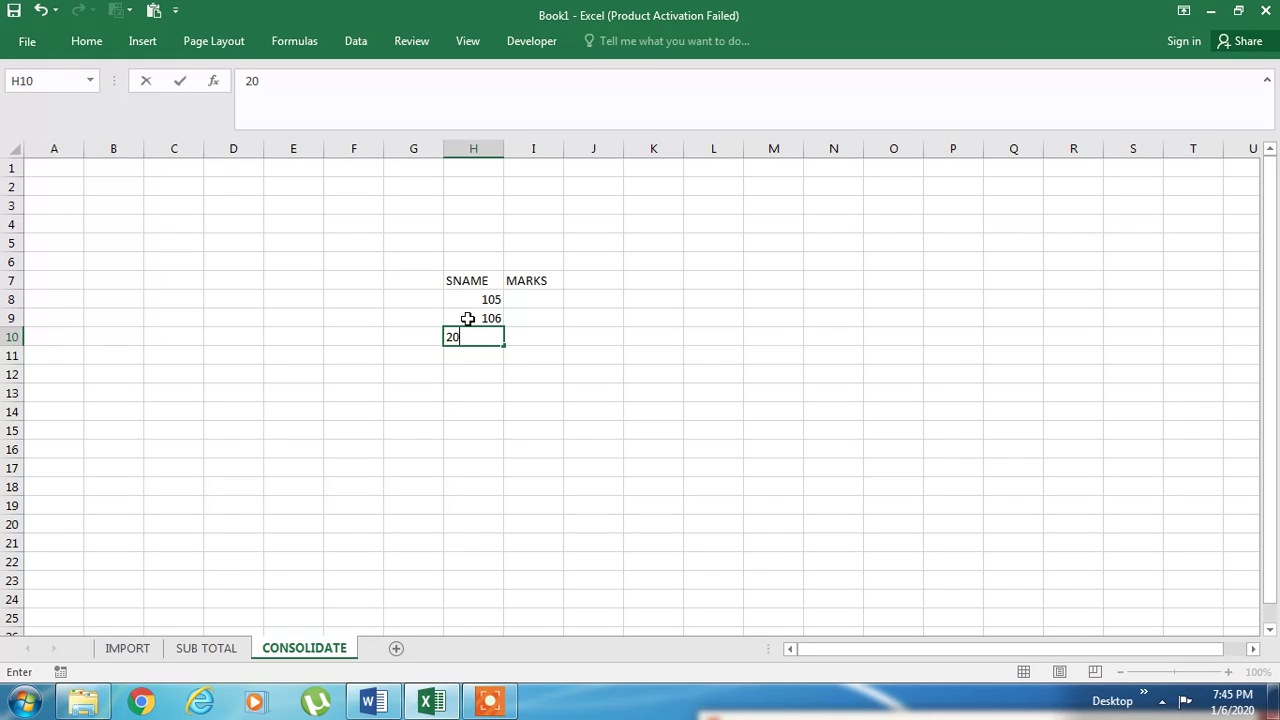
key(BackSpace)
key(BackSpace)
text(106)
key(Return)
text(102)
key(Return)
text(10)
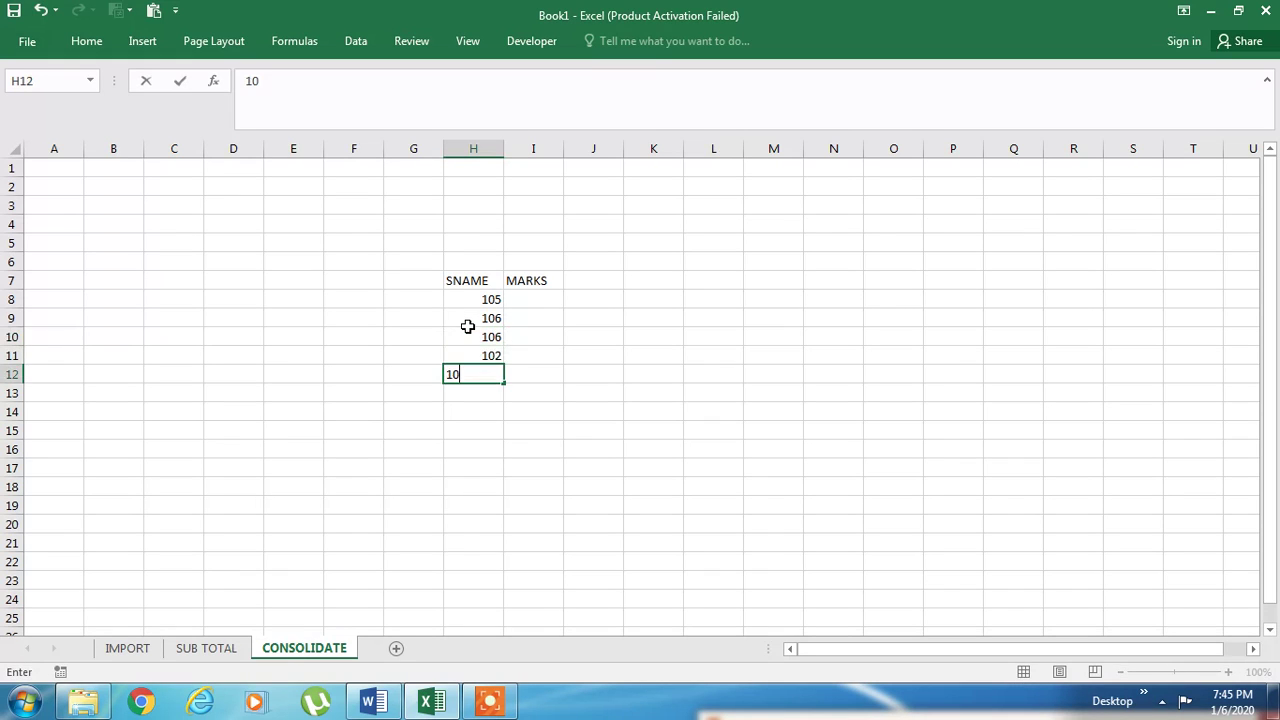
text(3)
key(Return)
text(104)
key(Return)
text(106)
key(Return)
key(Up)
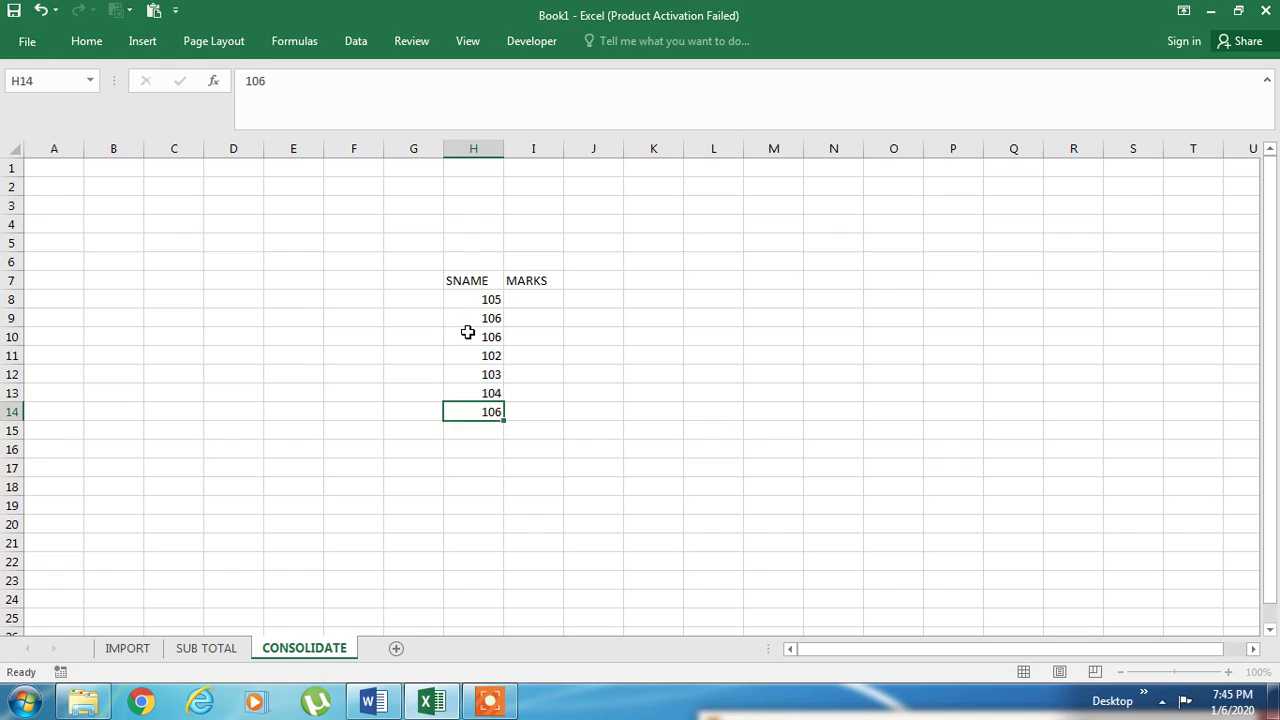
key(Up)
key(Up)
key(Up)
key(Up)
key(Up)
key(Up)
Step: Enter BALAJI, RAJU, SUDHA and paste them twice more to fill H8:H16
text(BALAJI)
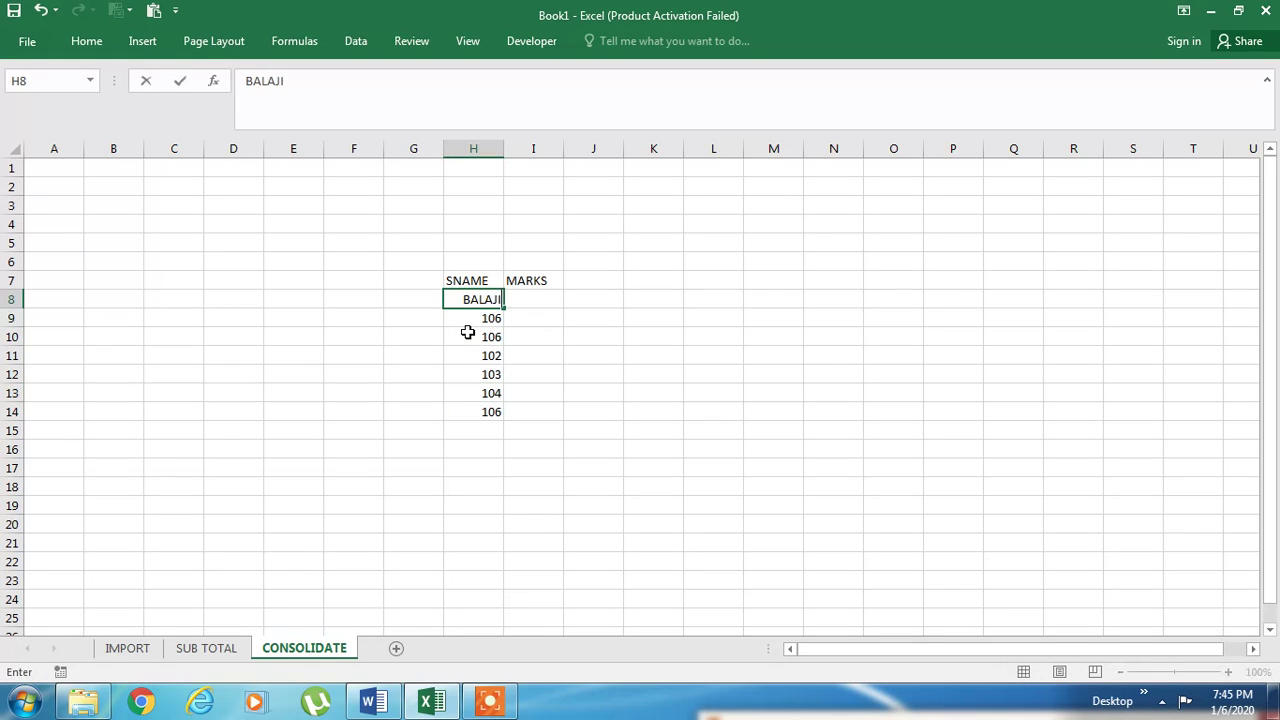
key(Return)
text(RAJU)
key(Return)
text(SU)
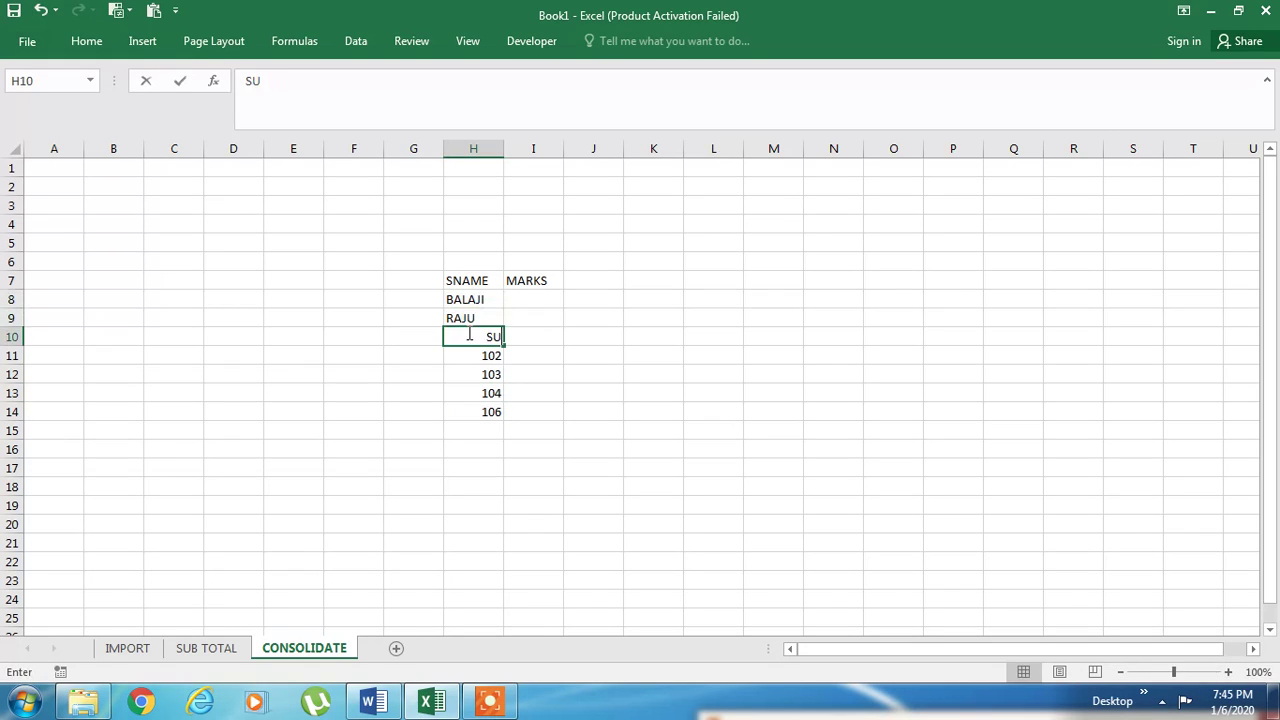
text(DHA)
key(Return)
key(Up)
key(Up)
key(Up)
key(shift+Down)
key(shift+Down)
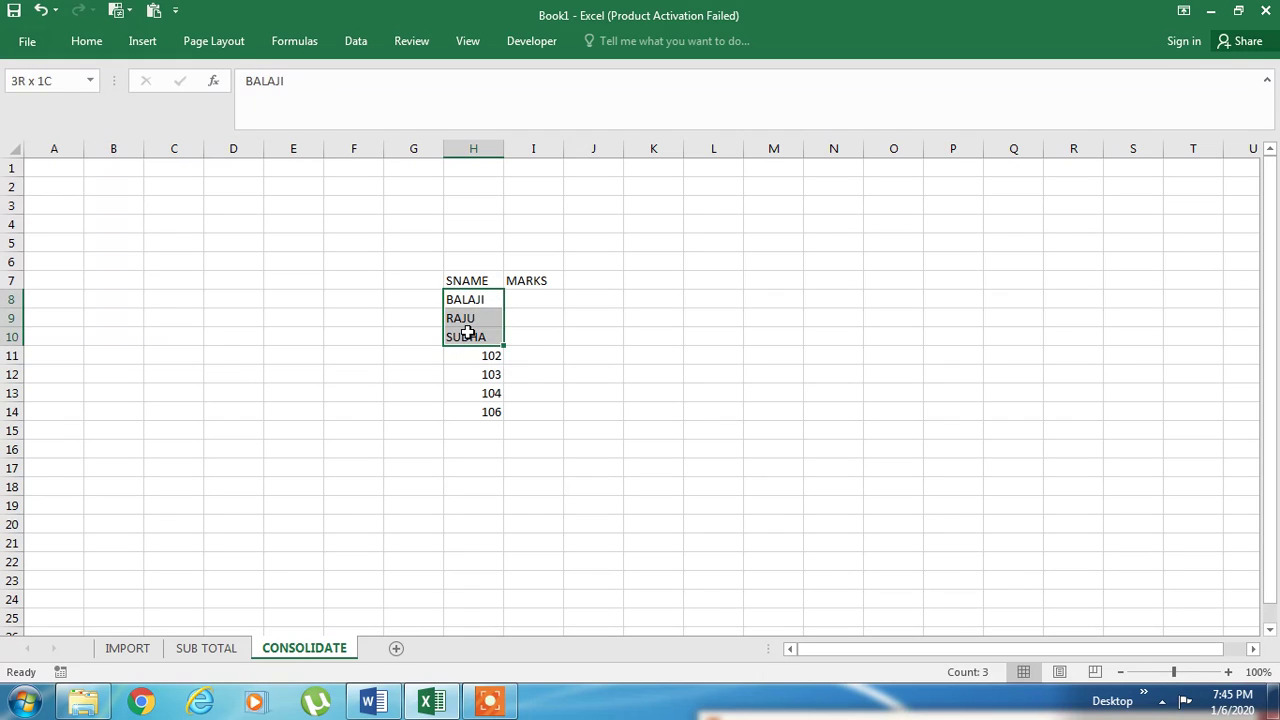
key(ctrl+c)
click(467, 333)
key(Down)
key(ctrl+v)
key(Down)
key(Down)
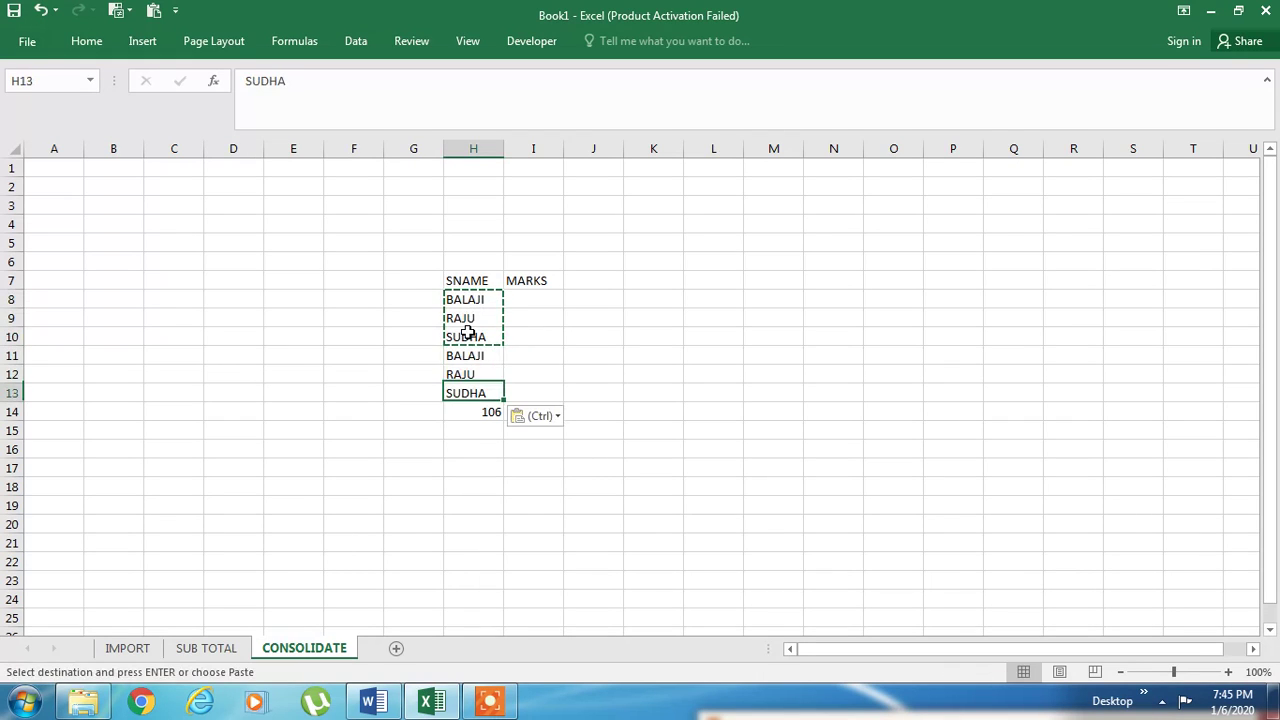
key(Down)
key(ctrl+v)
key(Escape)
key(Up)
key(Up)
key(Up)
key(Up)
key(Up)
key(Right)
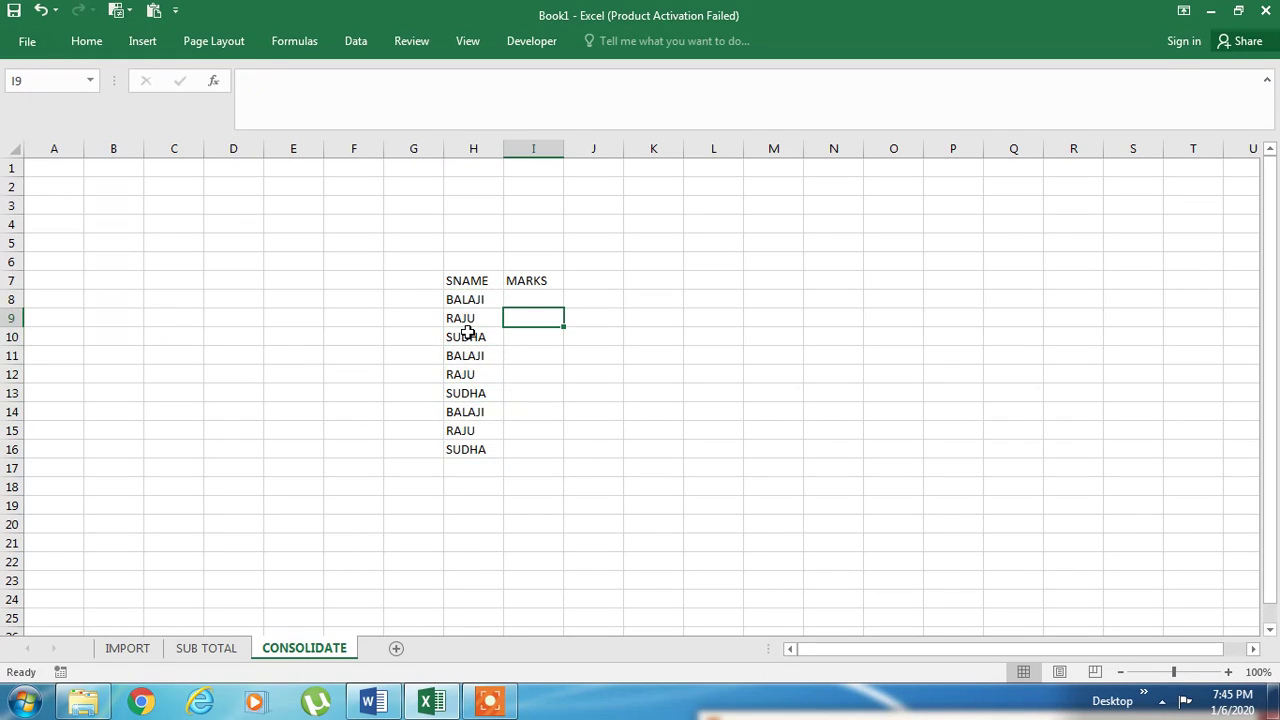
key(Up)
Step: Fill I8:I16 with =RANDBETWEEN(50,100) and paste the results back as fixed values
text(=RAN)
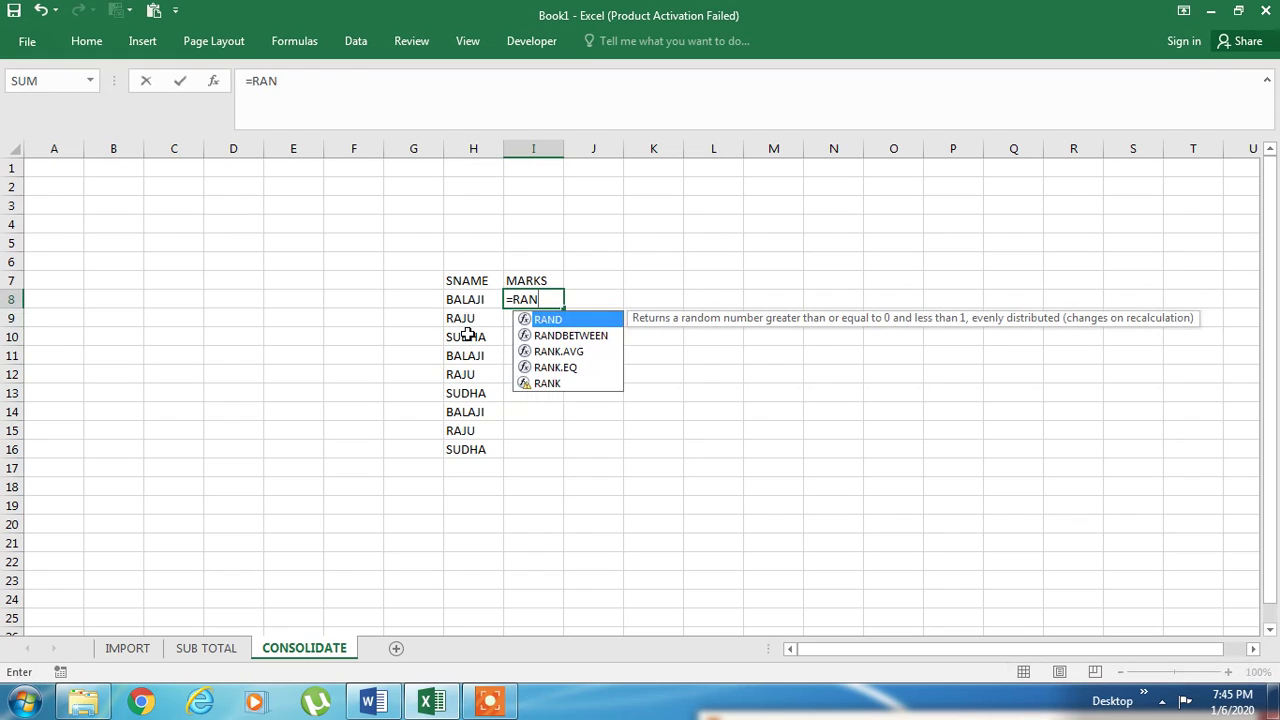
key(Down)
key(Tab)
text(50,100)
key(Return)
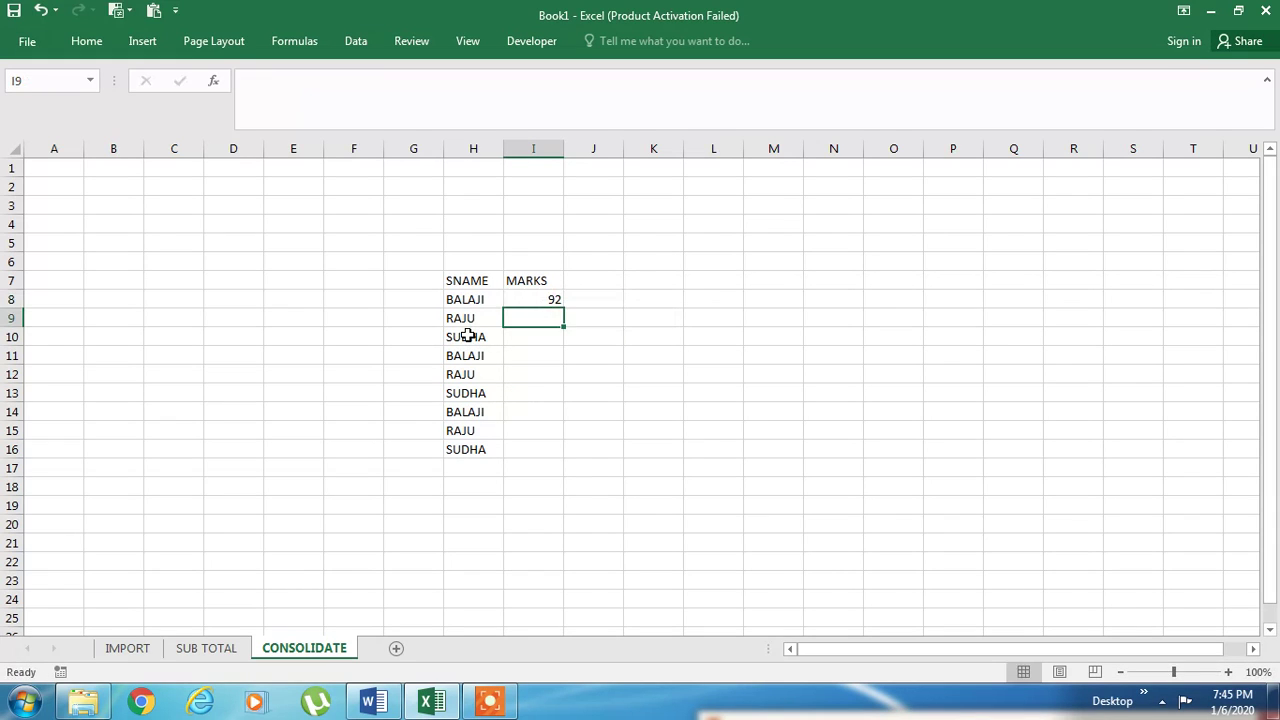
key(Left)
key(Up)
key(ctrl+Down)
key(Right)
key(ctrl+shift+Up)
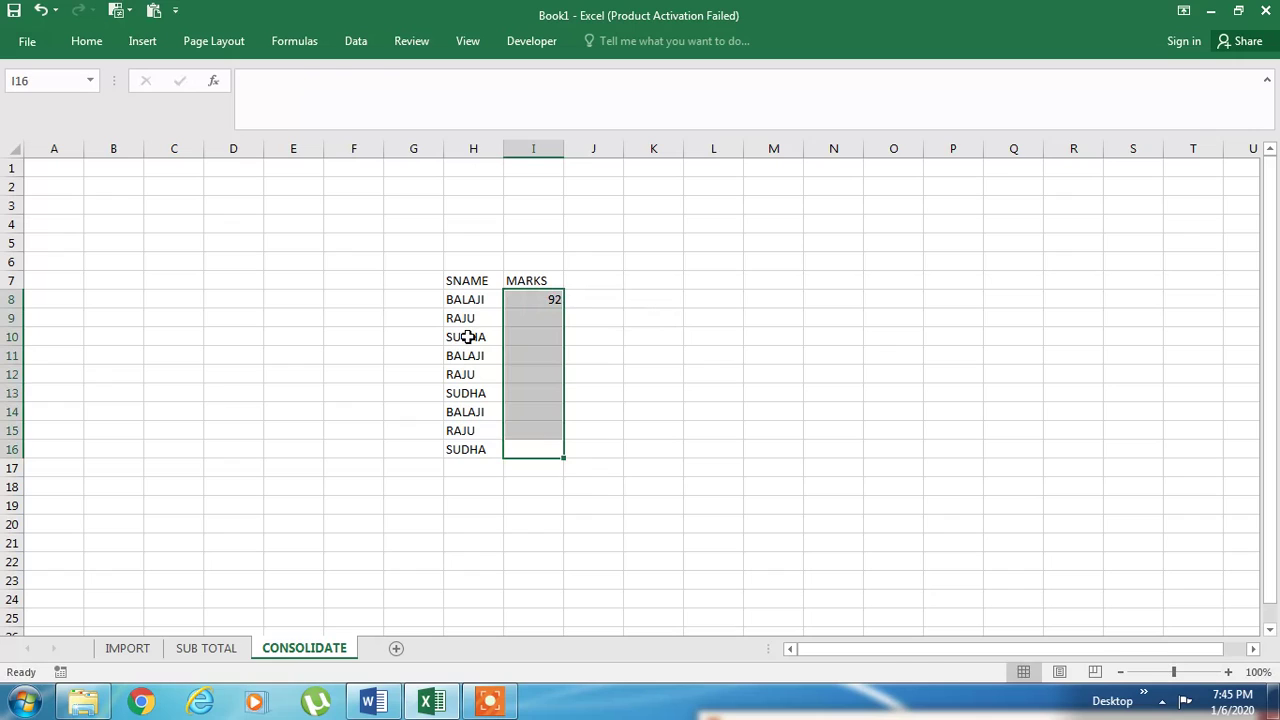
key(ctrl+d)
key(ctrl+c)
key(shift+F10)
key(s)
key(v)
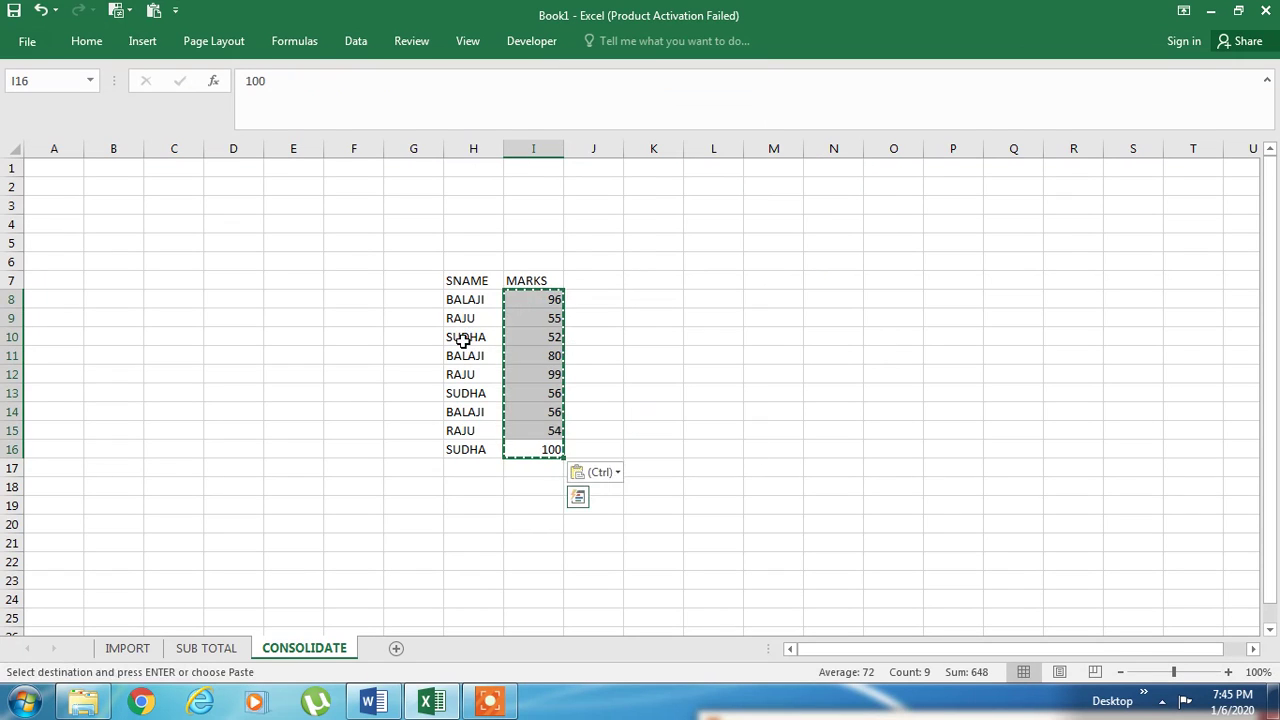
key(Escape)
key(Up)
key(Up)
key(Up)
key(Up)
key(Up)
key(Up)
key(Up)
key(Up)
key(Up)
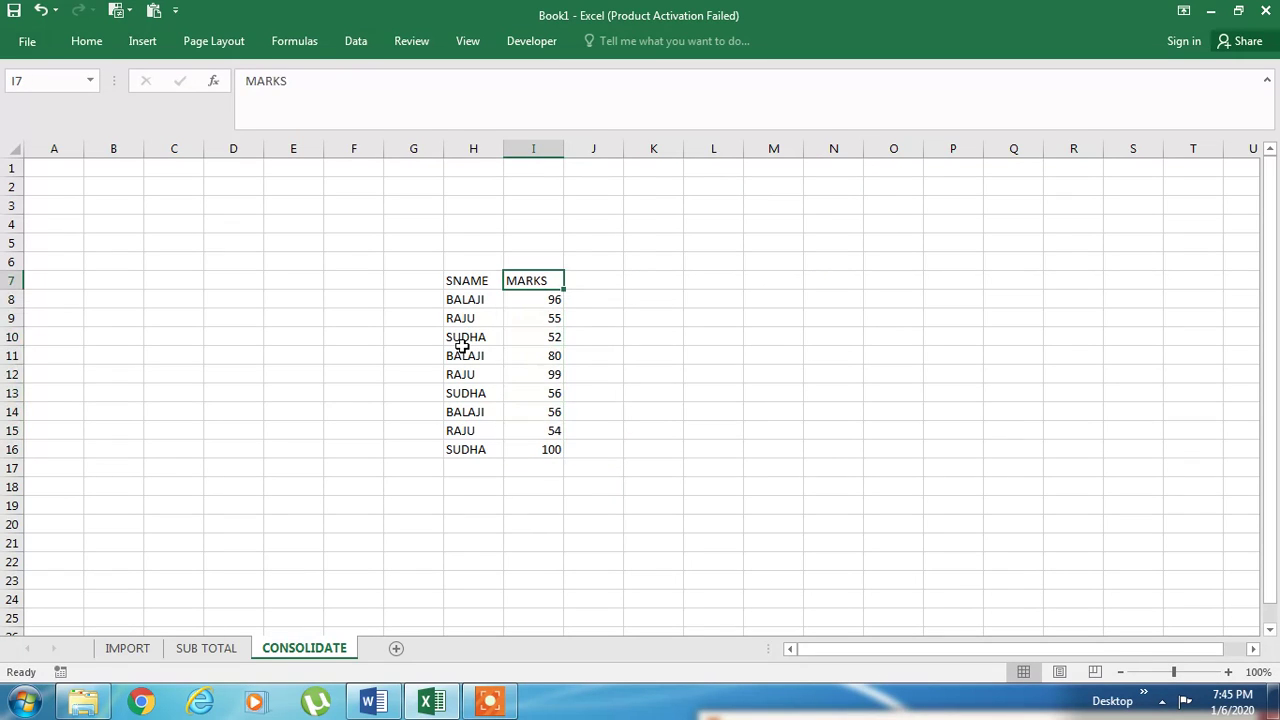
Step: Enter the notes CLICK DATA in L5 and CONSOLIDATE in L6
key(Right)
key(Right)
key(Right)
key(Up)
key(Up)
text(XLICK)
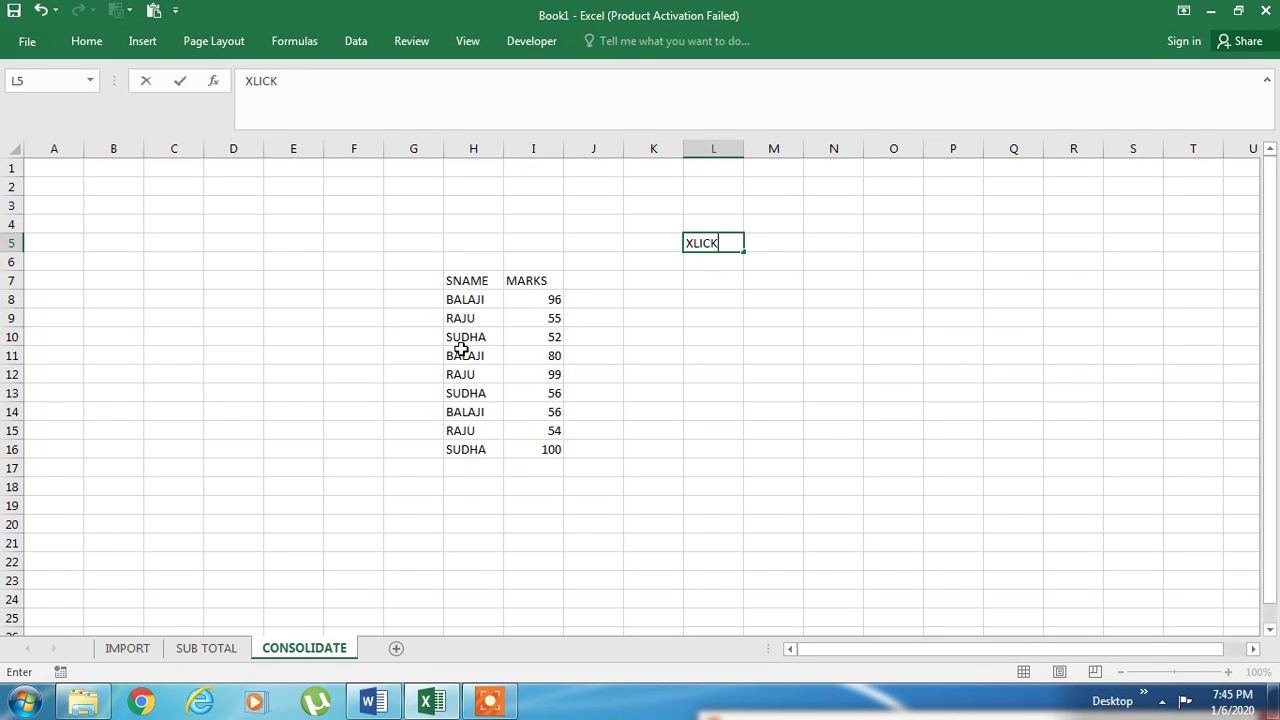
key(Escape)
text(CLICK DATA)
key(Return)
text(C)
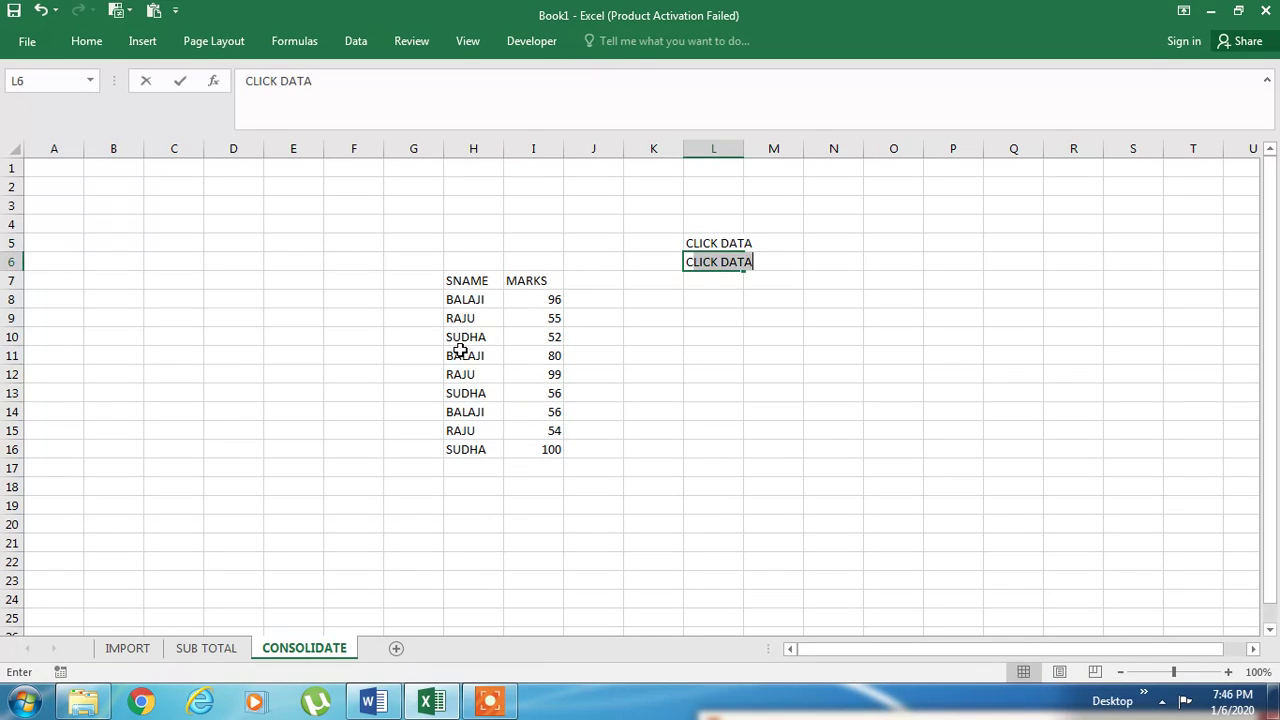
text(ONSOLIDATE)
key(Return)
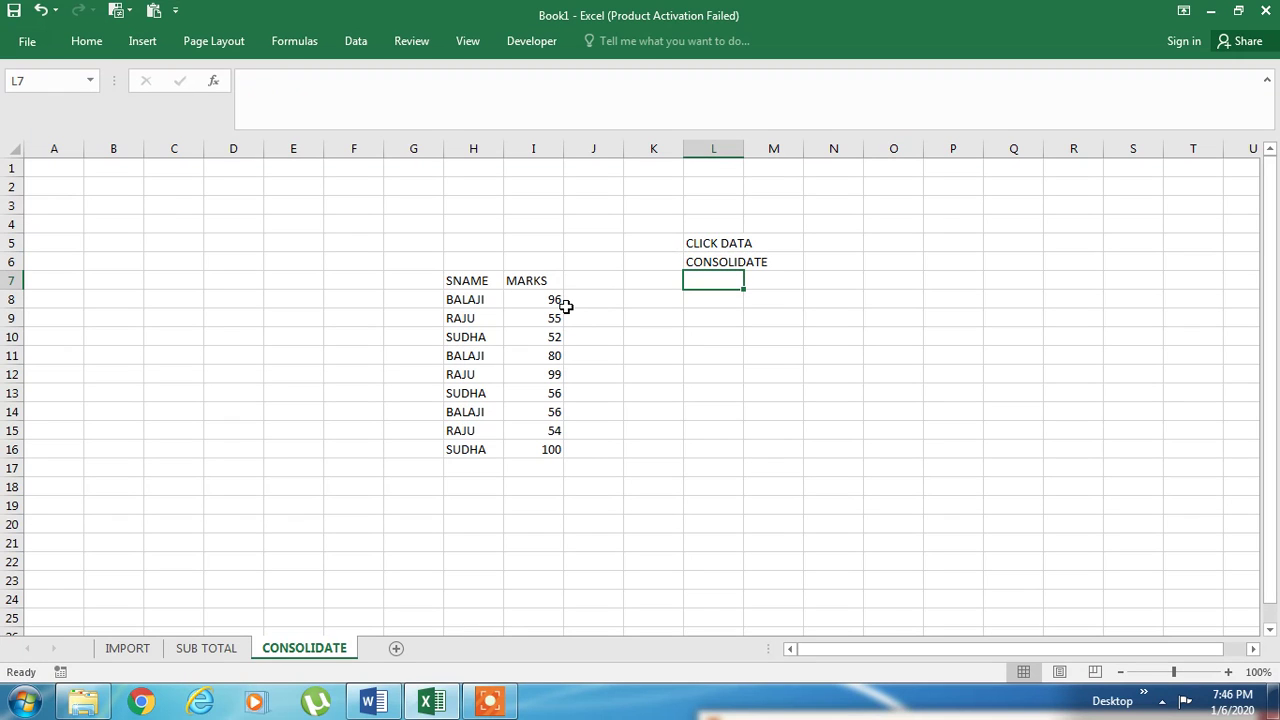
Step: Preview the Consolidate dialog for H7:I16, close it unapplied, and select C8
drag(462, 281, 551, 446)
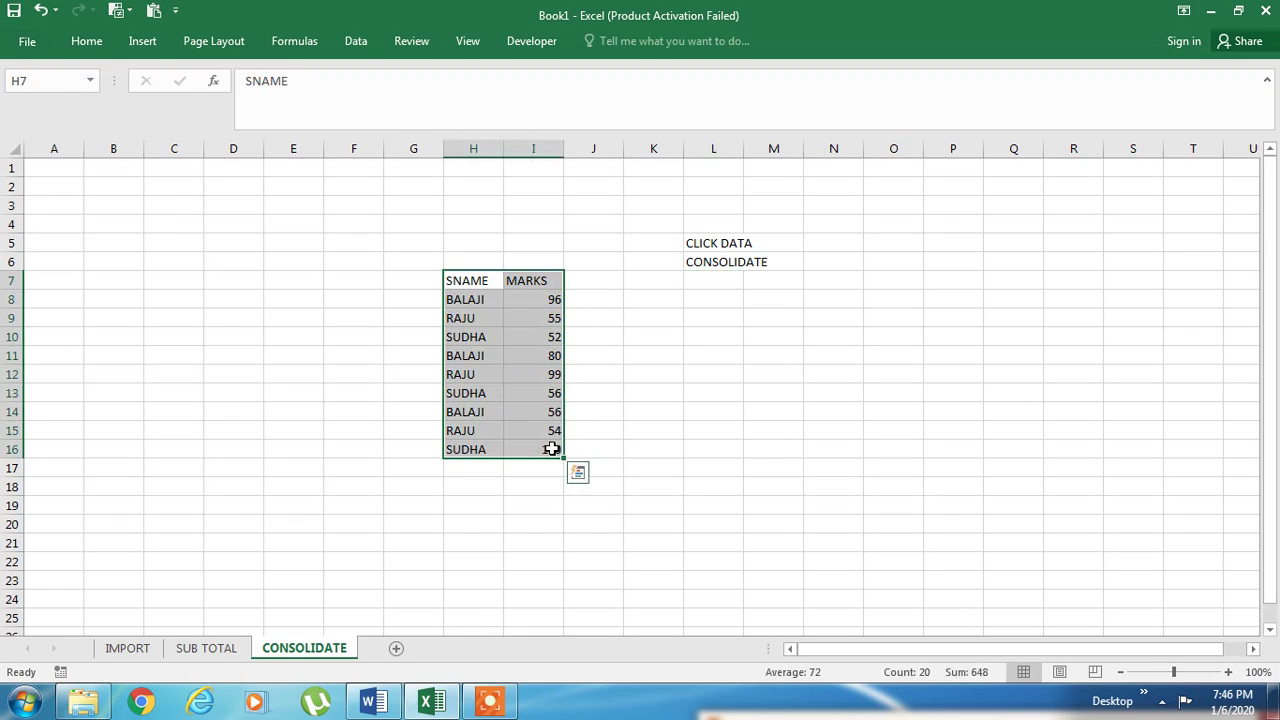
click(360, 44)
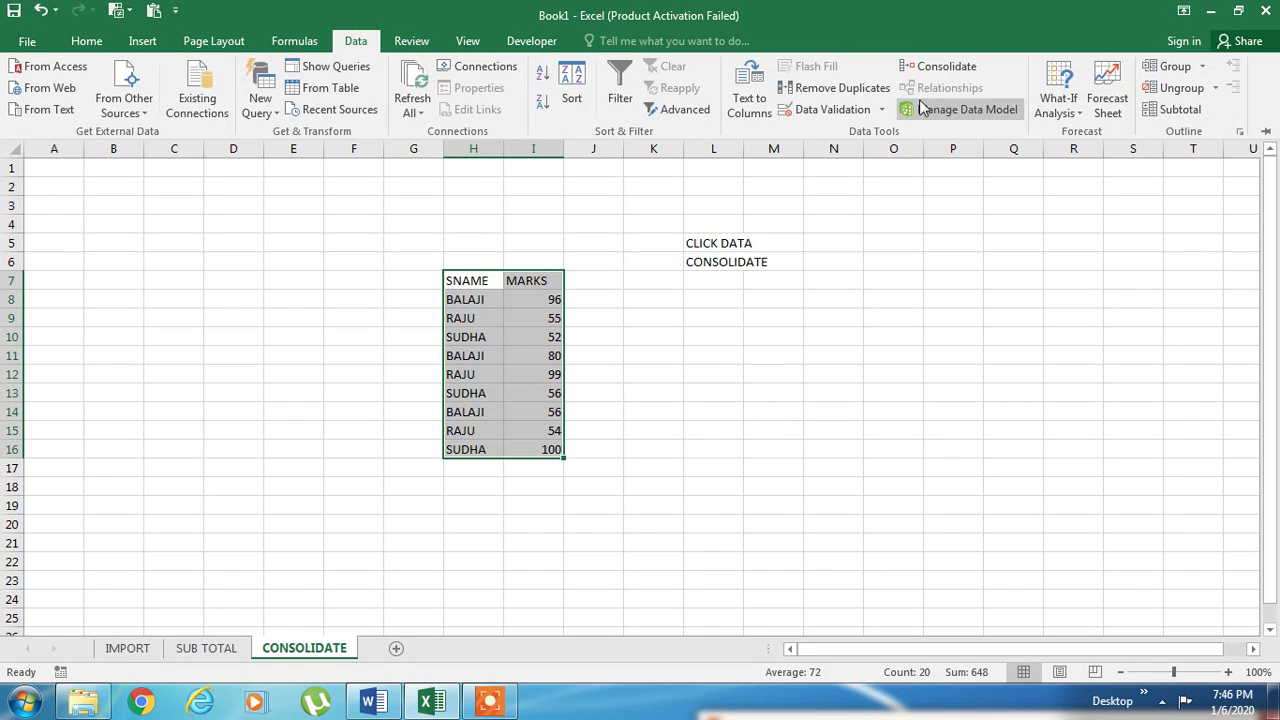
click(942, 66)
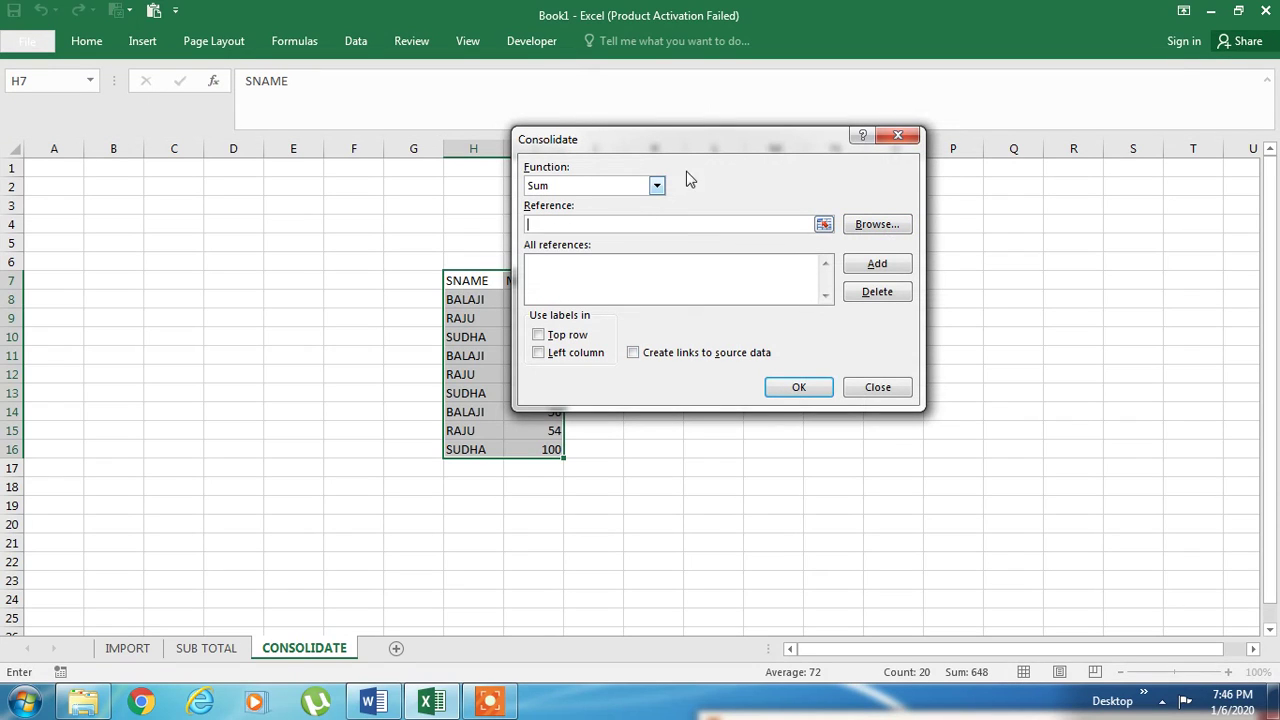
drag(760, 143, 878, 145)
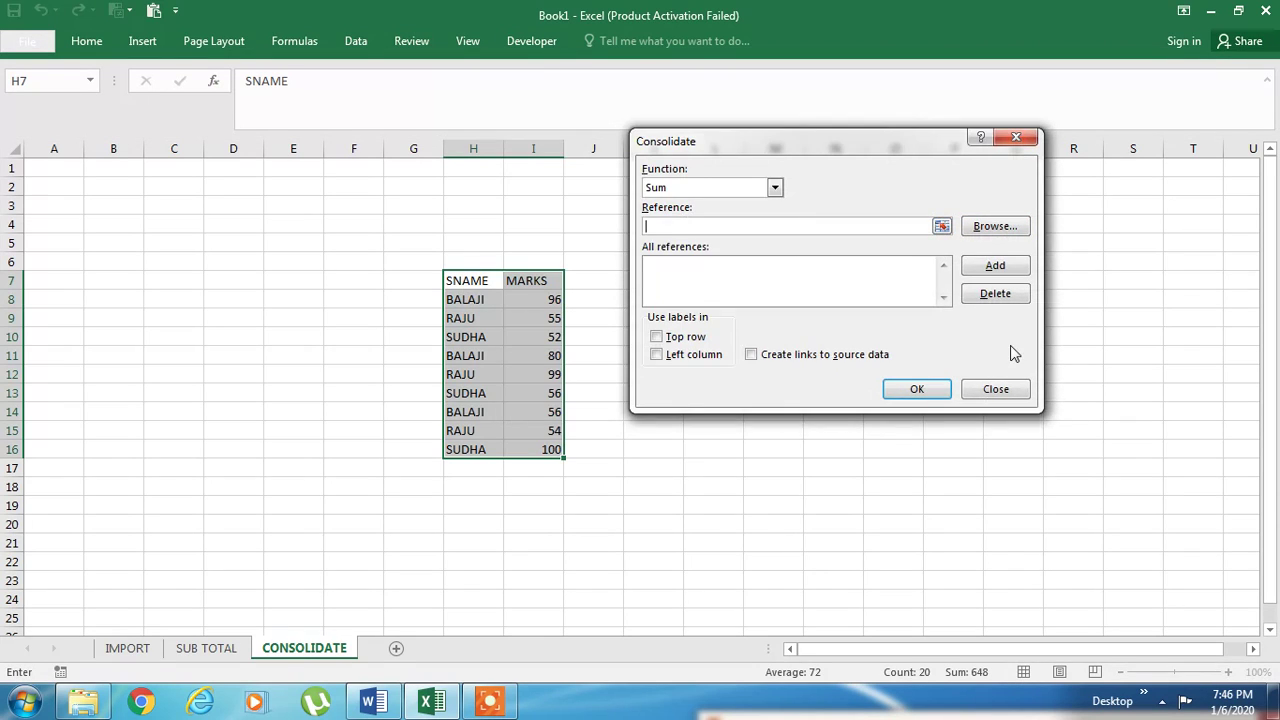
click(1016, 390)
click(893, 430)
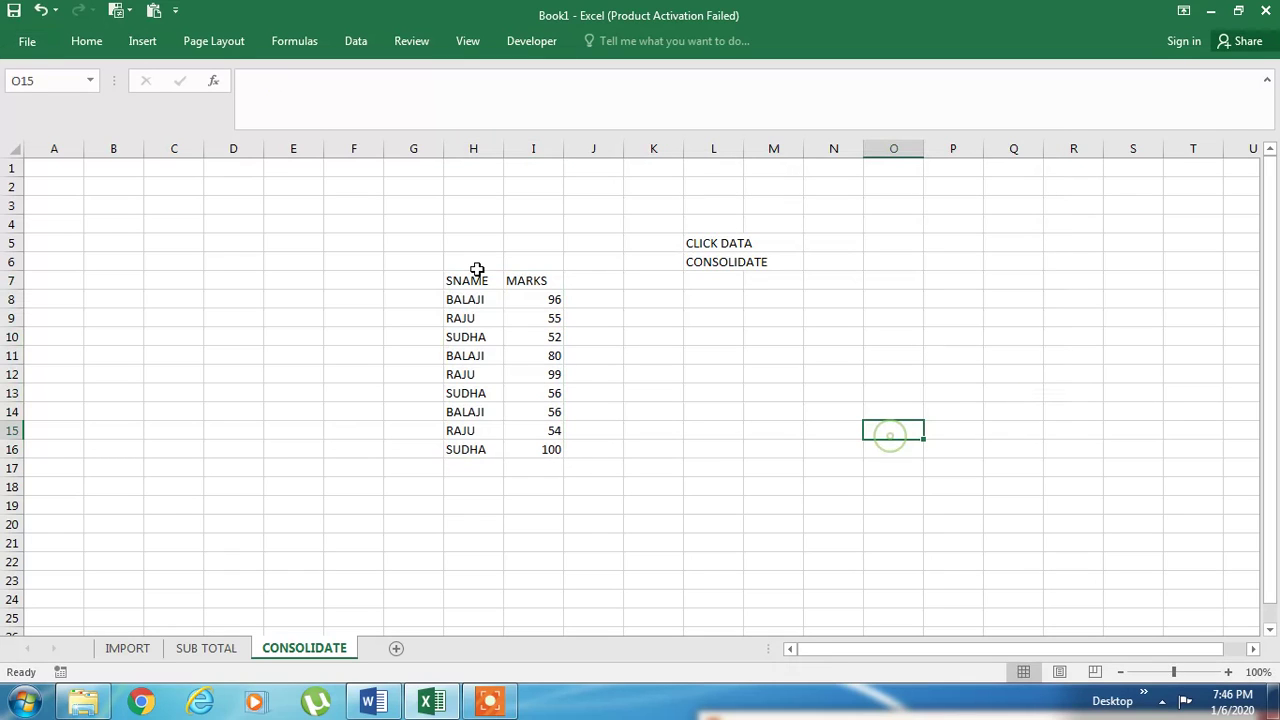
click(175, 297)
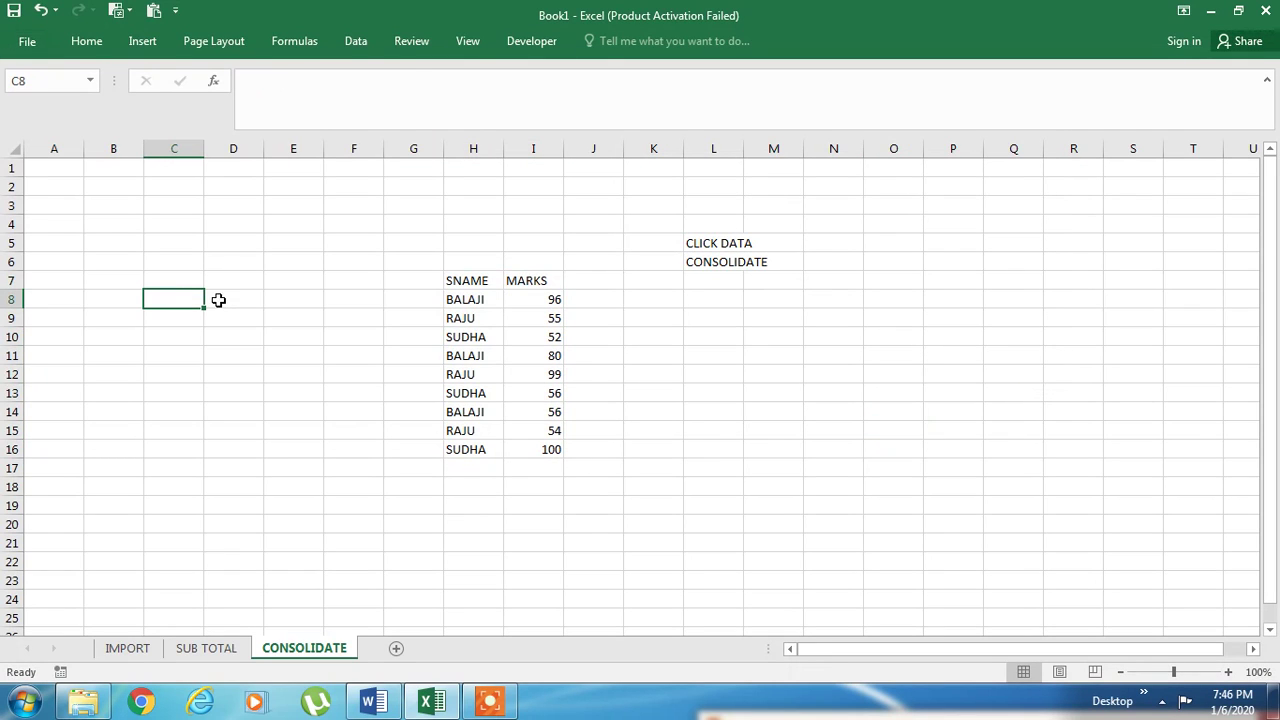
Step: Consolidate $H$7:$I$16 with Sum into C8 using top-row and left-column labels
click(362, 45)
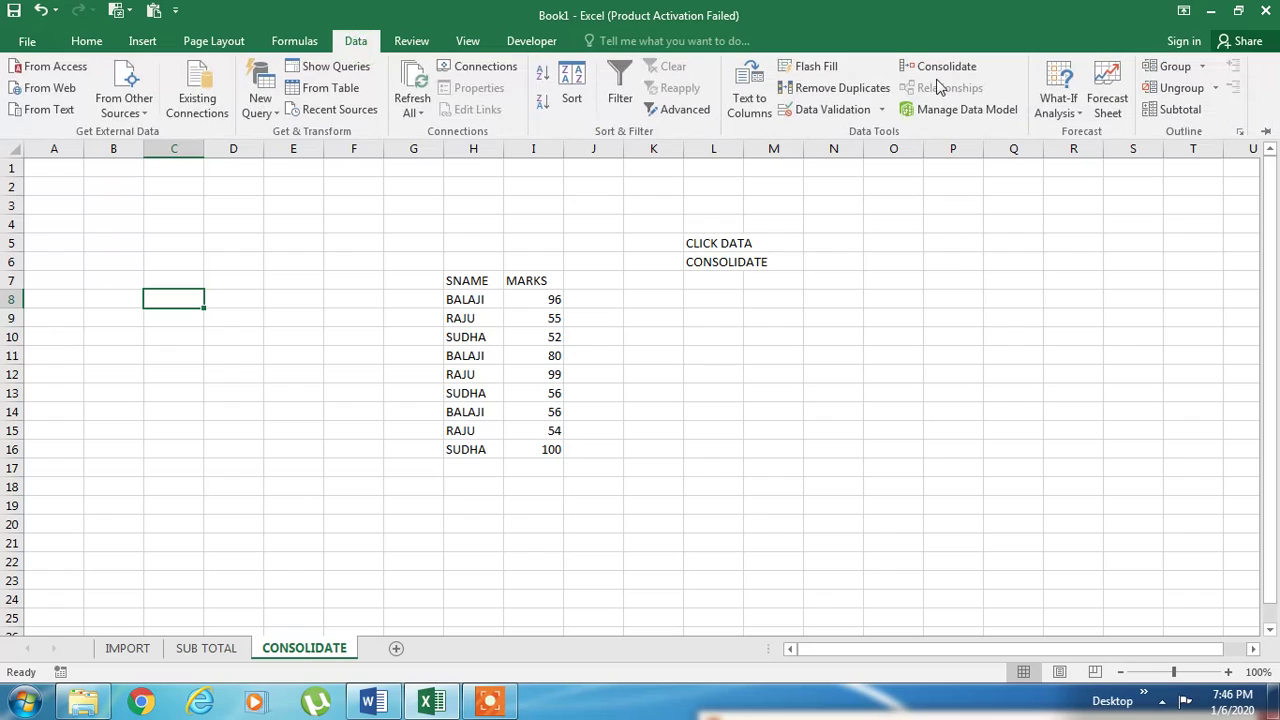
click(940, 66)
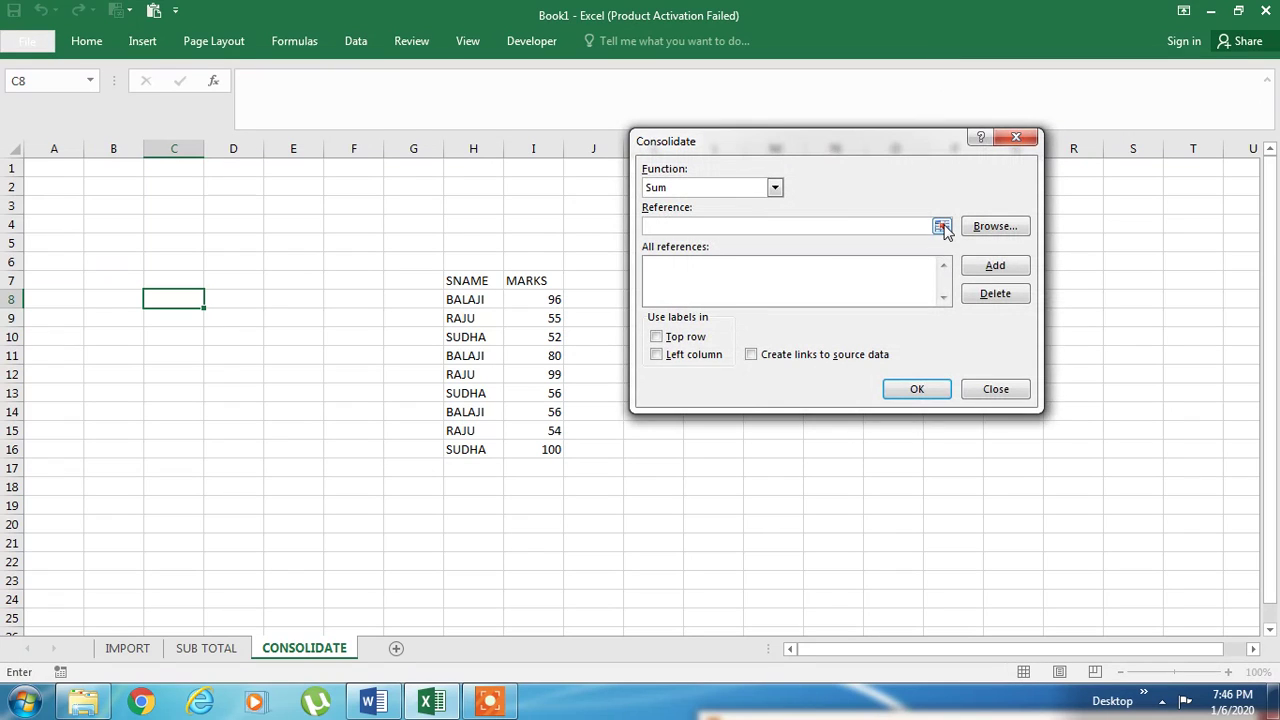
click(943, 227)
drag(465, 282, 555, 450)
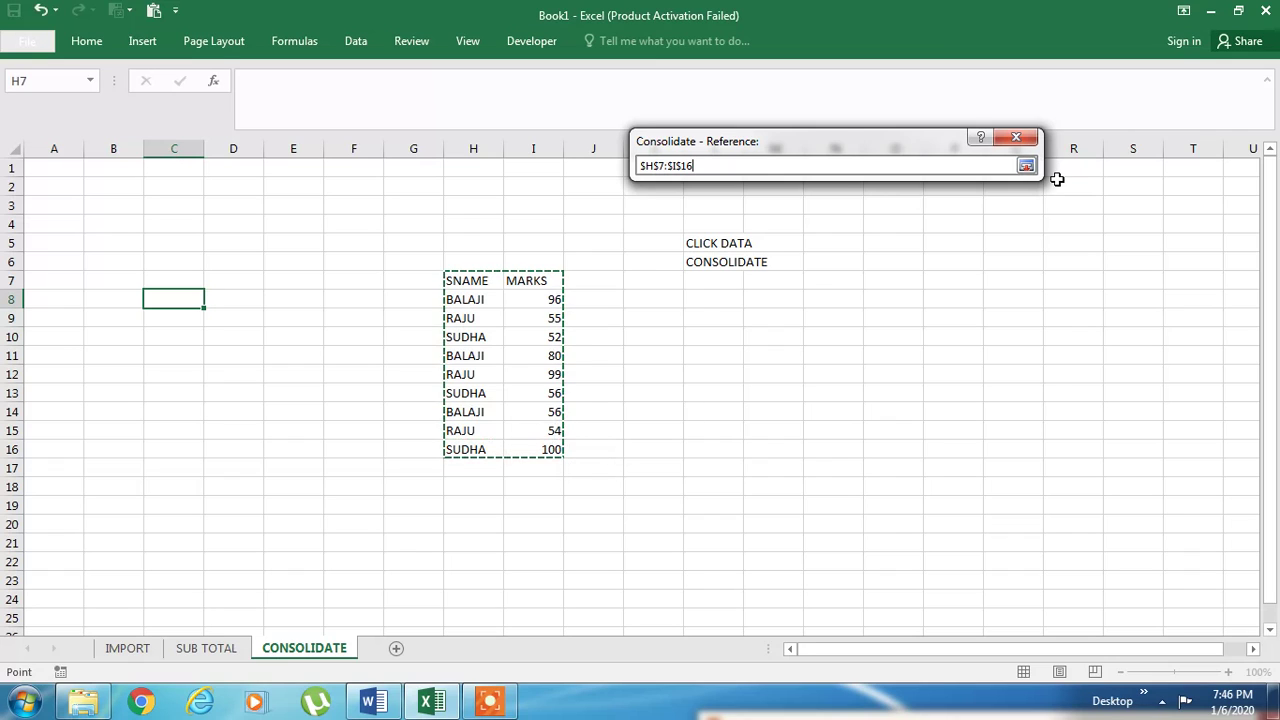
click(1026, 165)
click(995, 265)
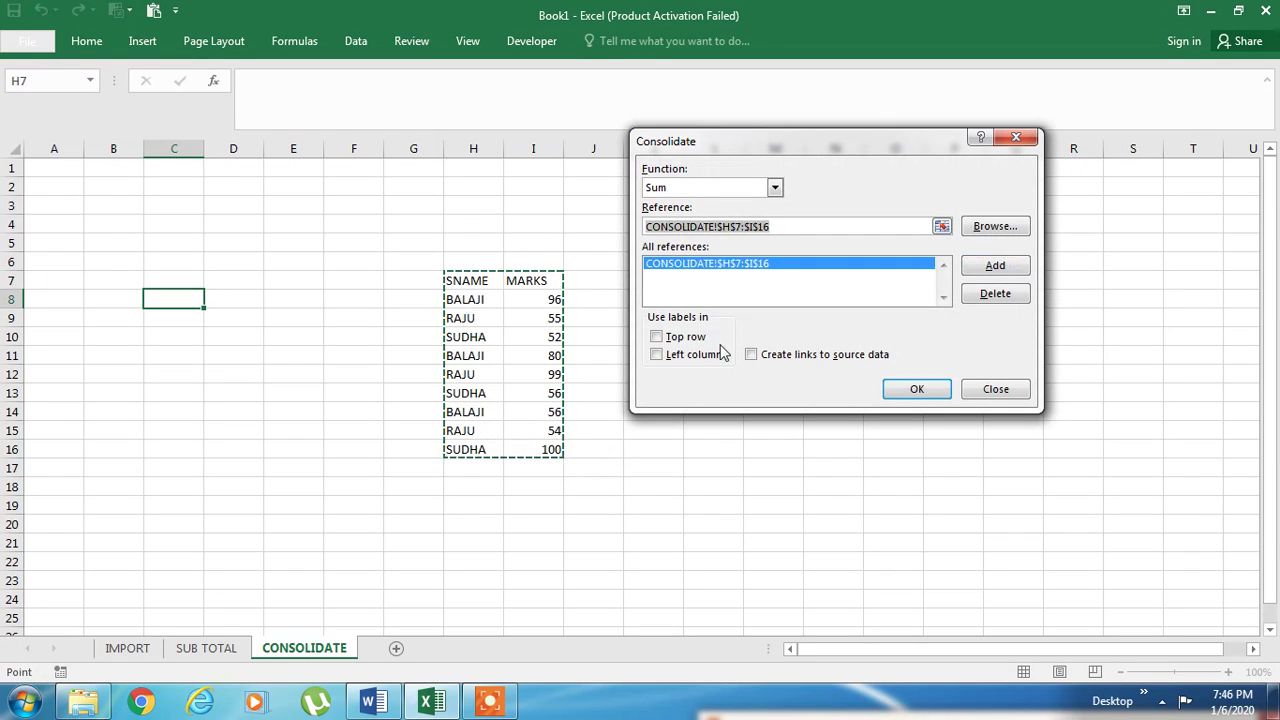
click(657, 337)
click(658, 355)
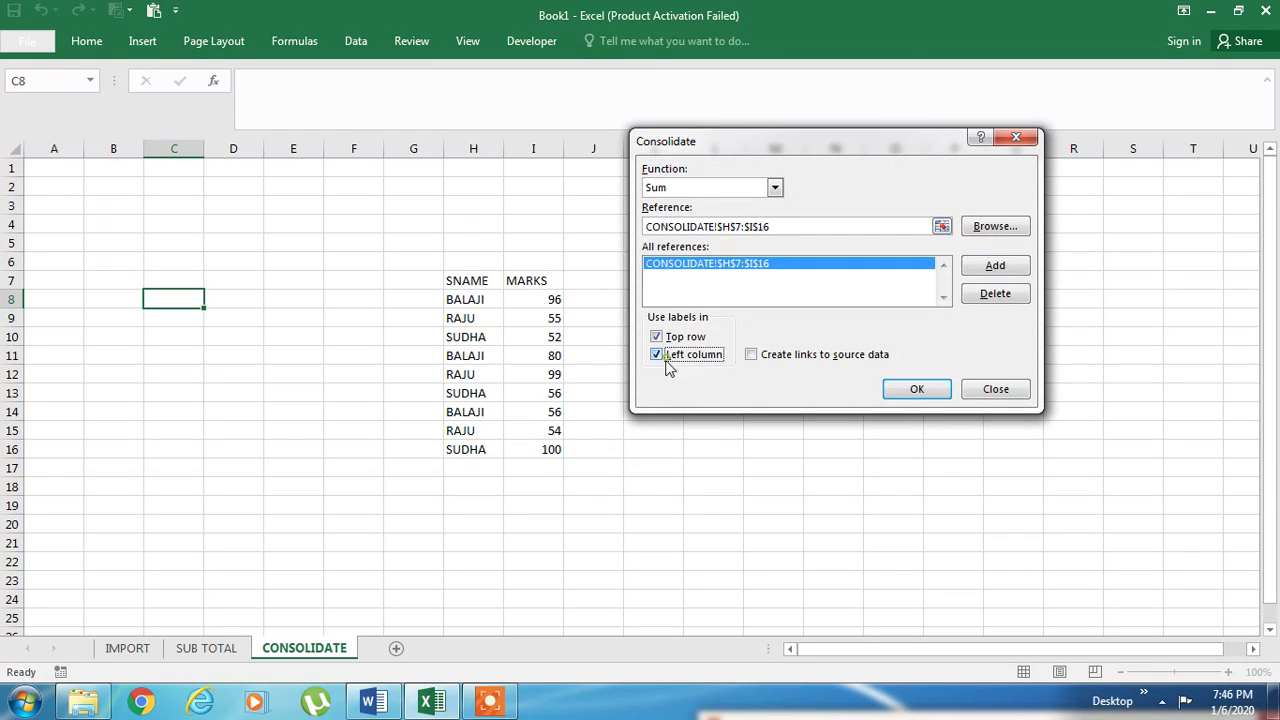
click(920, 390)
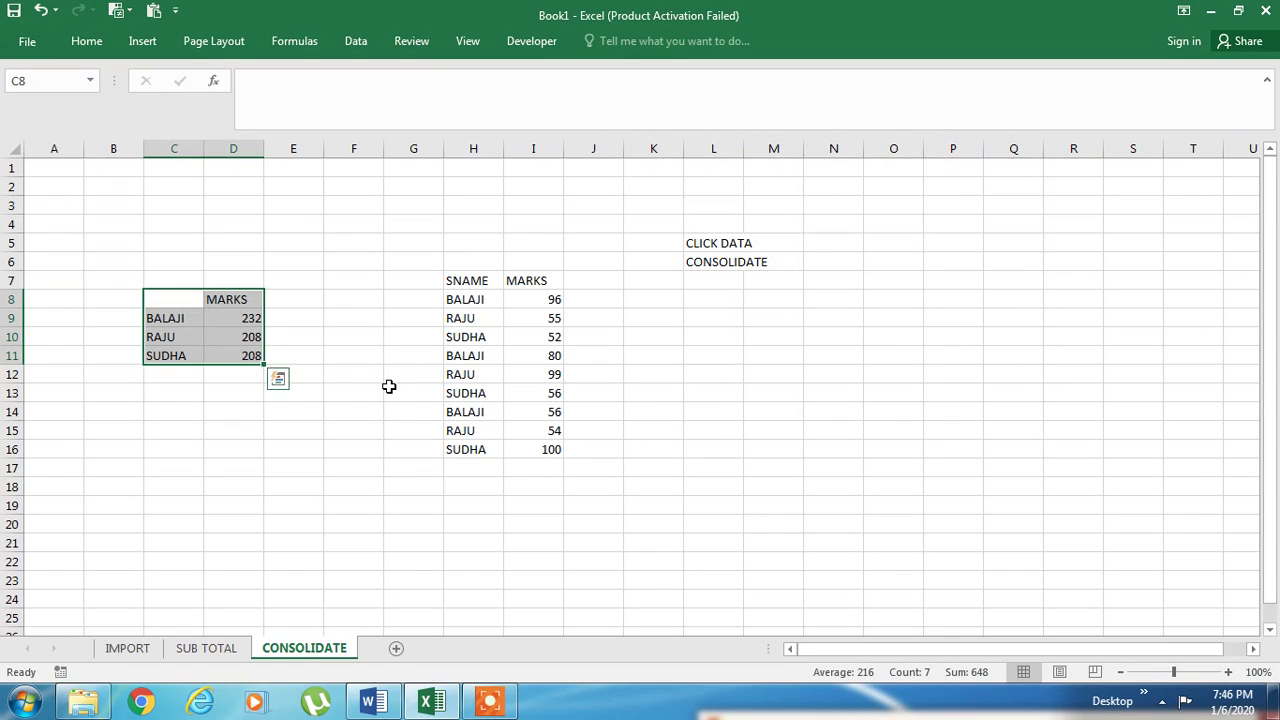
Step: Select cell N11 as the location for a second summary
click(830, 325)
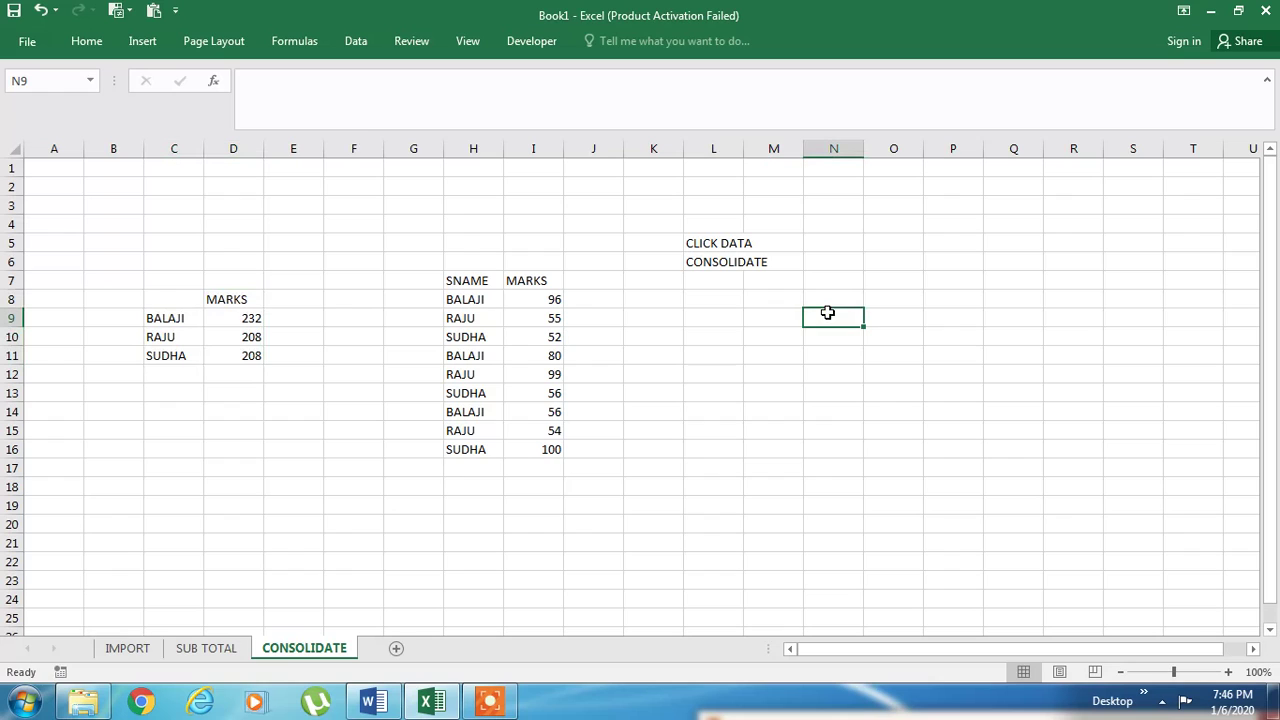
click(912, 304)
click(830, 352)
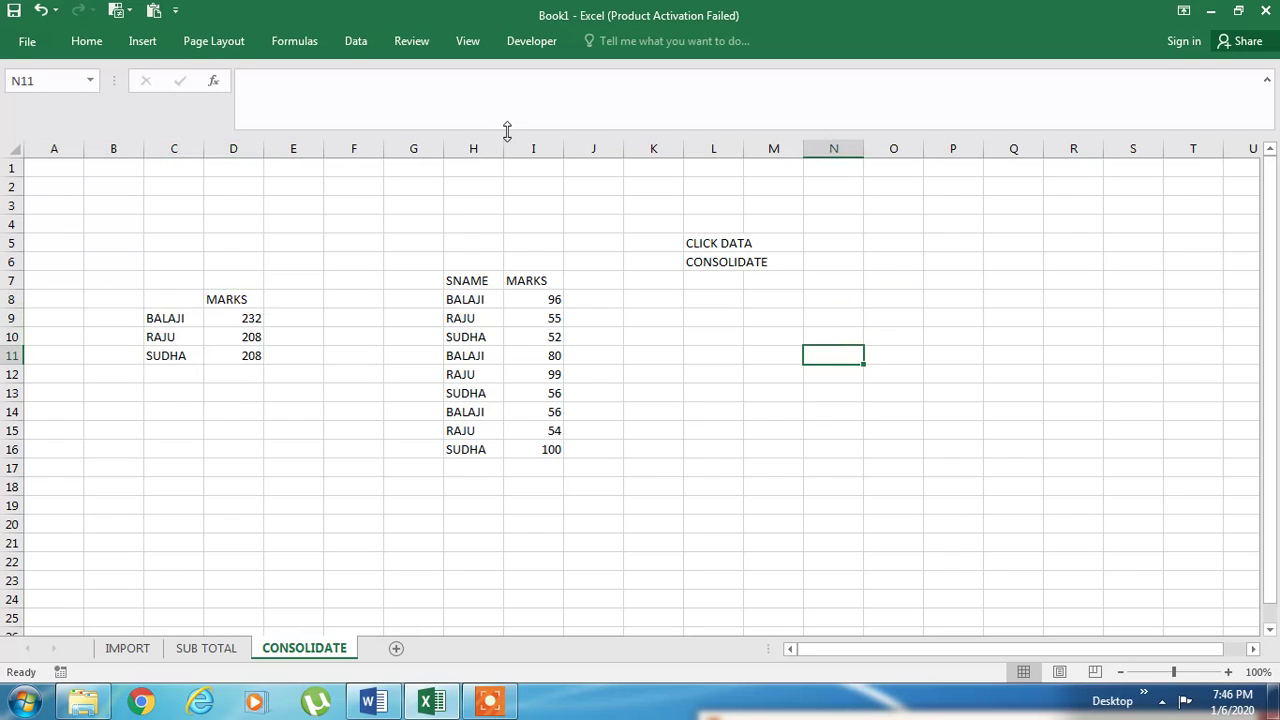
click(355, 41)
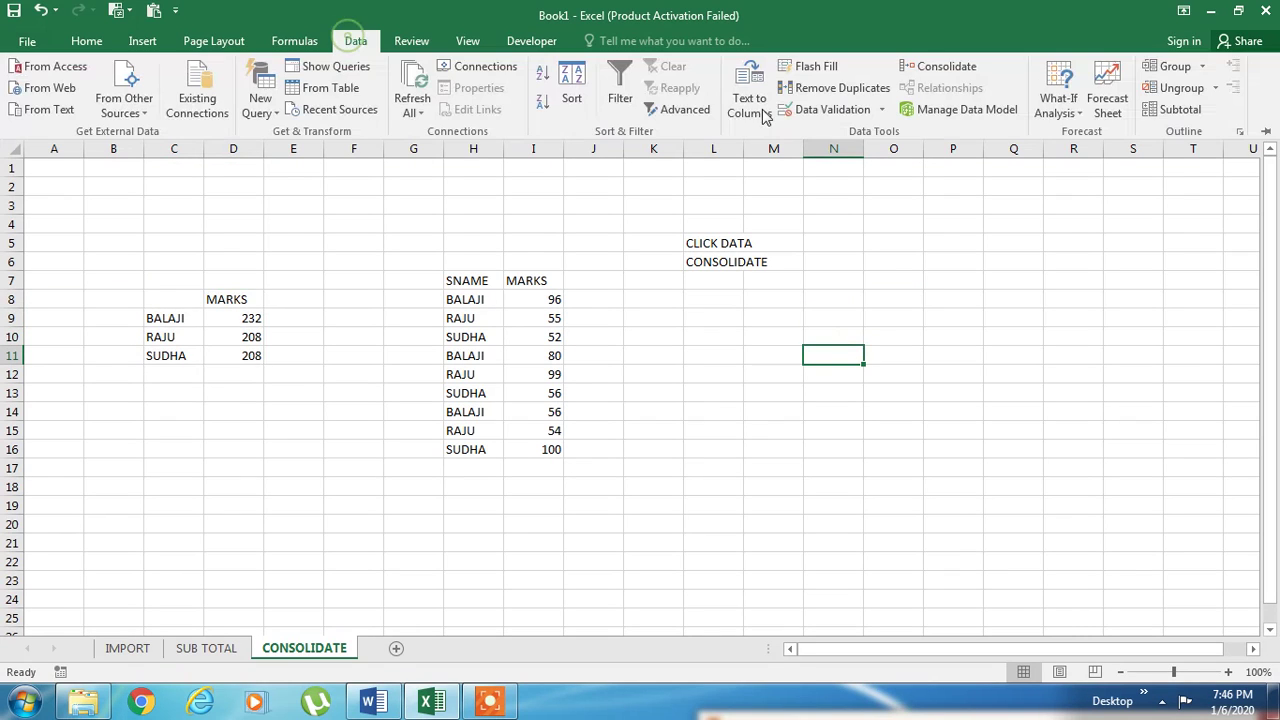
Step: Consolidate the same range into N11 with Count, giving 3 per student
click(940, 66)
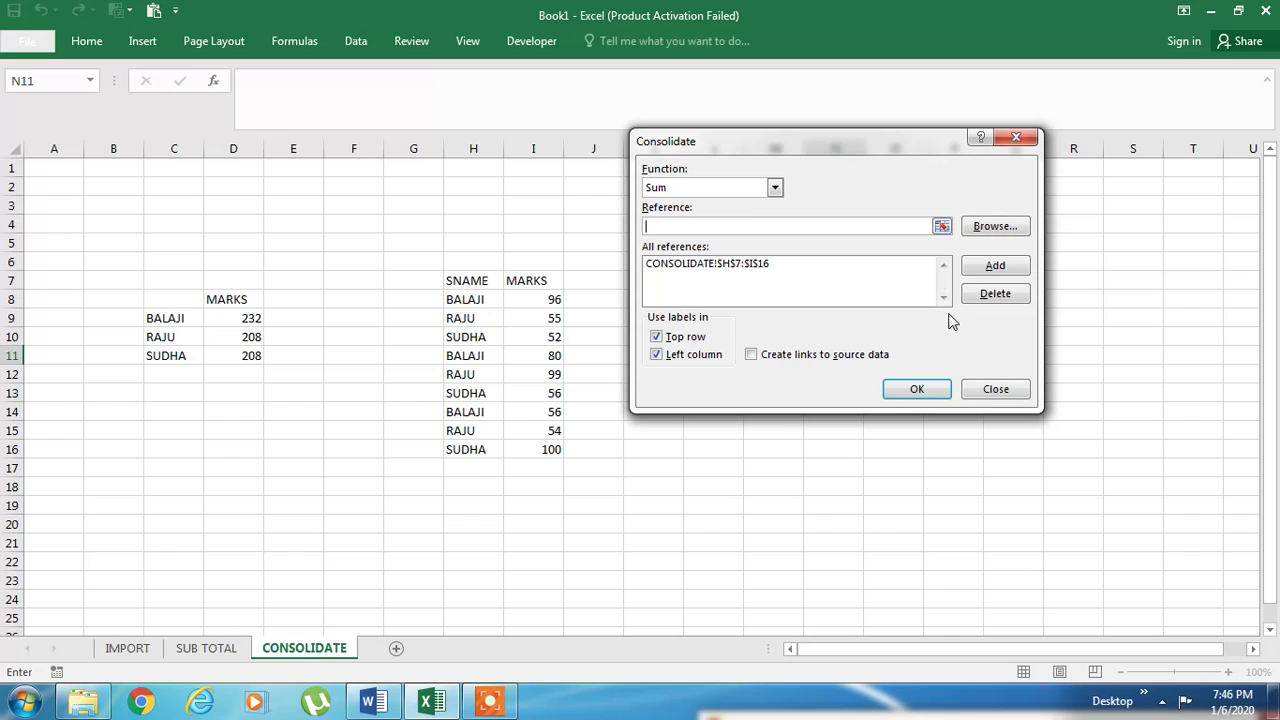
click(748, 184)
click(708, 219)
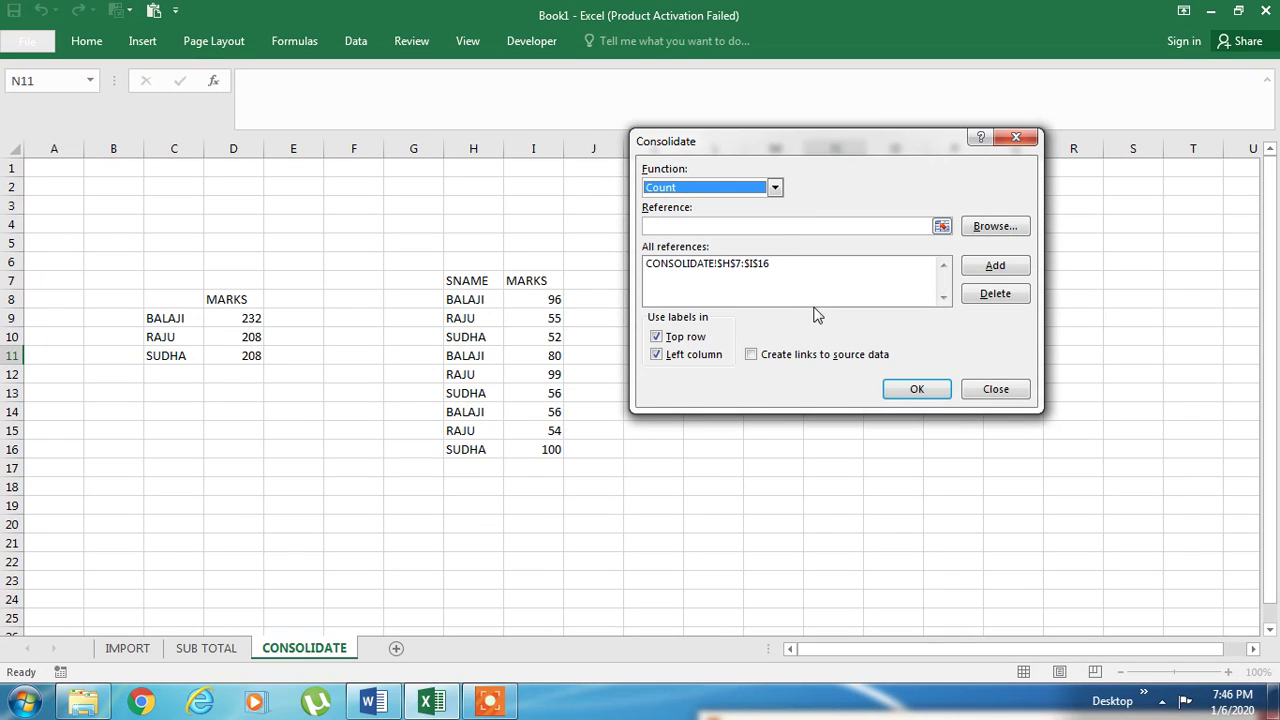
click(915, 389)
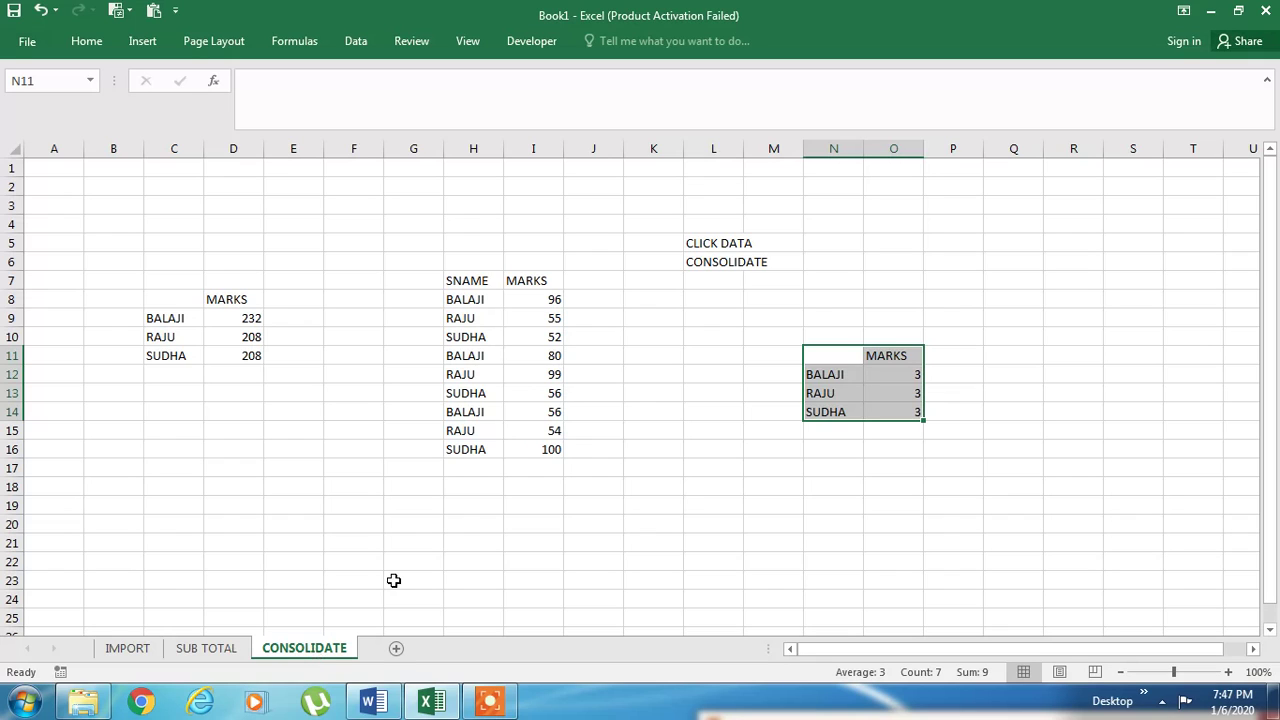
mouse_move(368, 695)
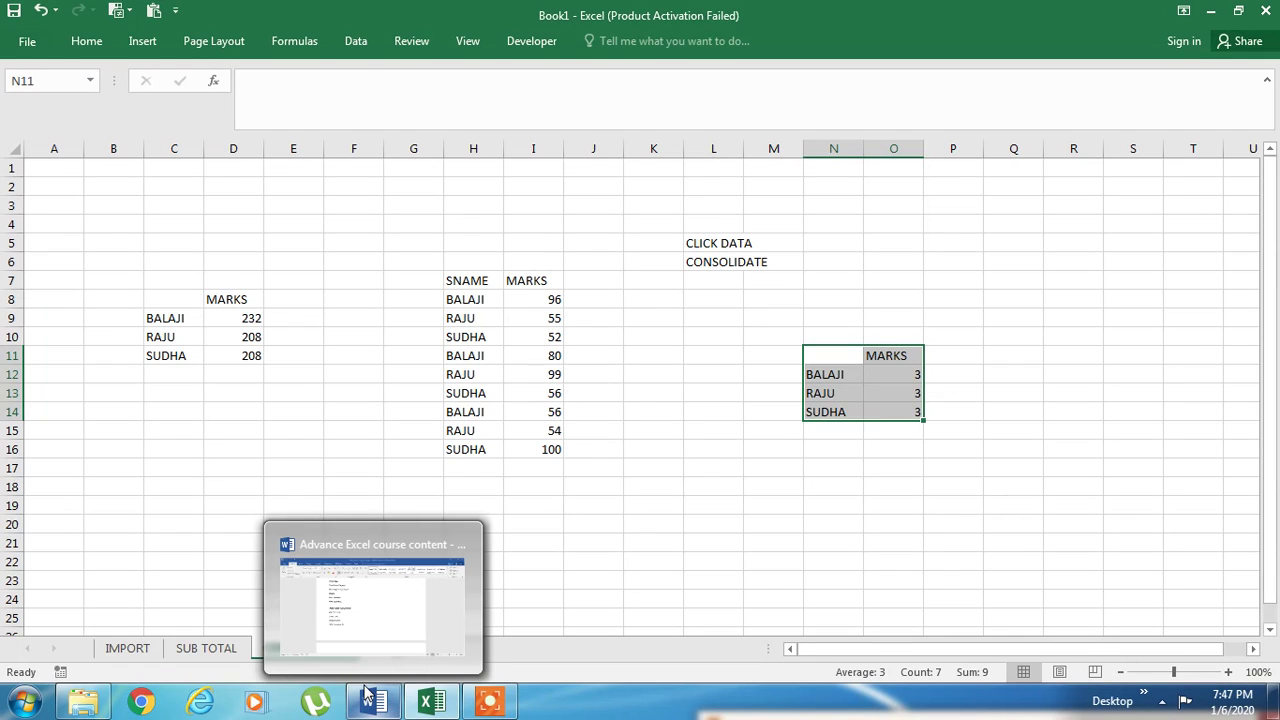
click(350, 630)
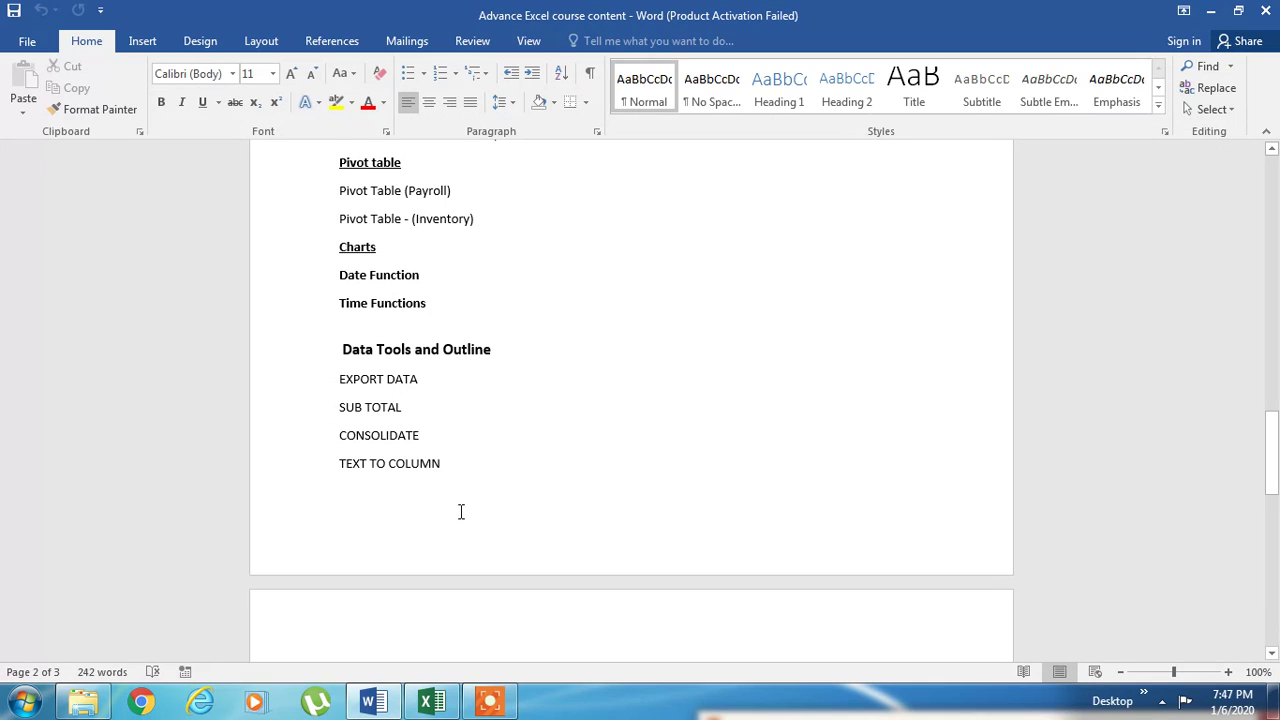
scroll(477, 503, down, 1)
scroll(478, 499, down, 2)
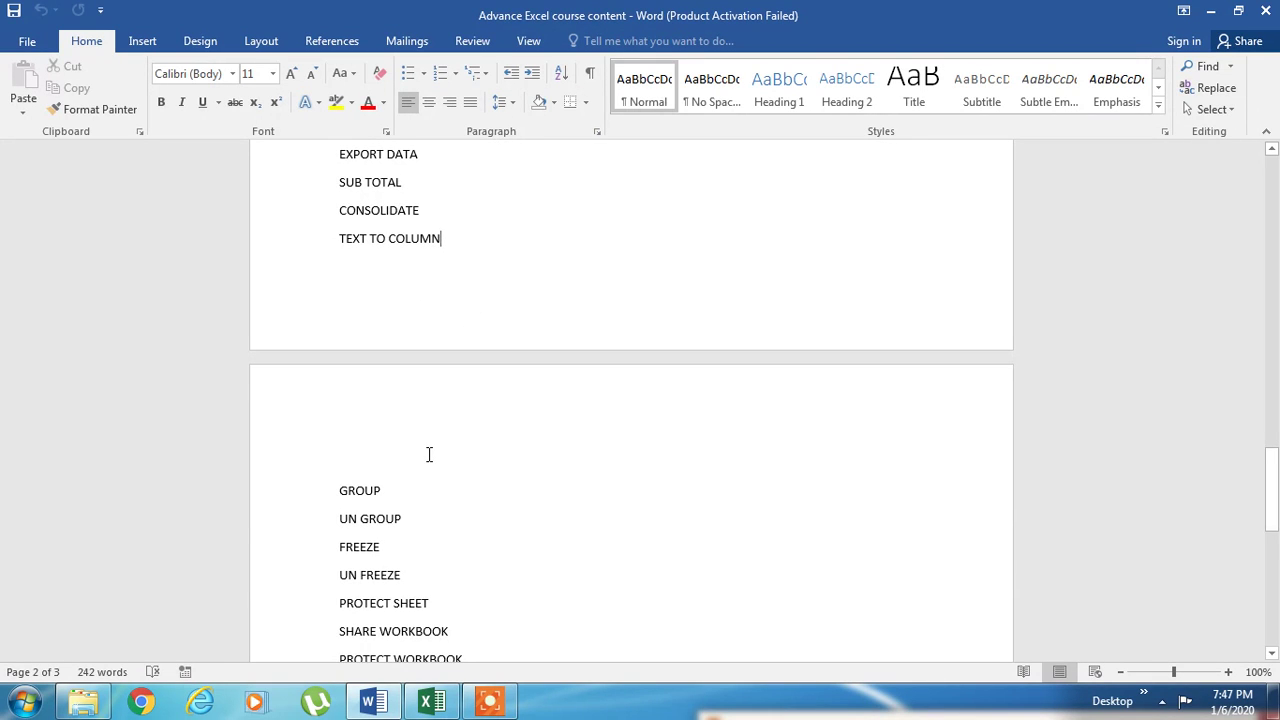
click(398, 490)
key(alt+Tab)
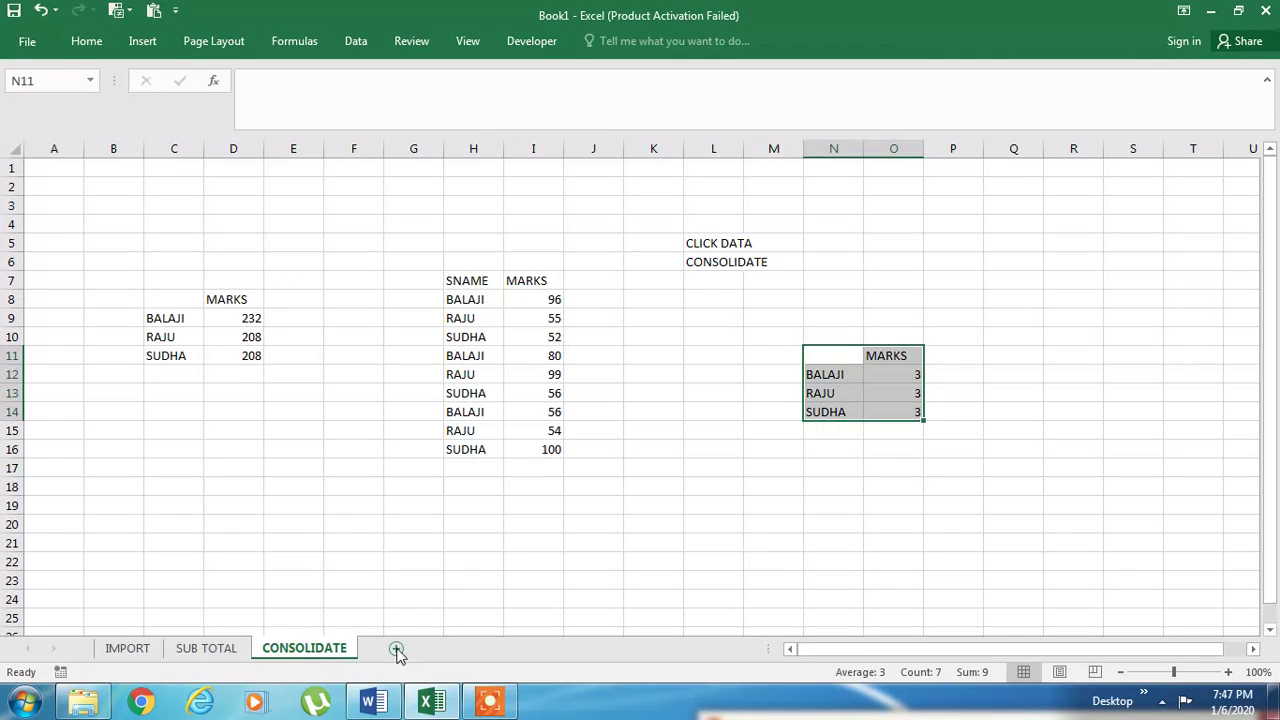
Step: Add a new sheet and name it GROUP & UN GROUP
click(397, 651)
double_click(405, 648)
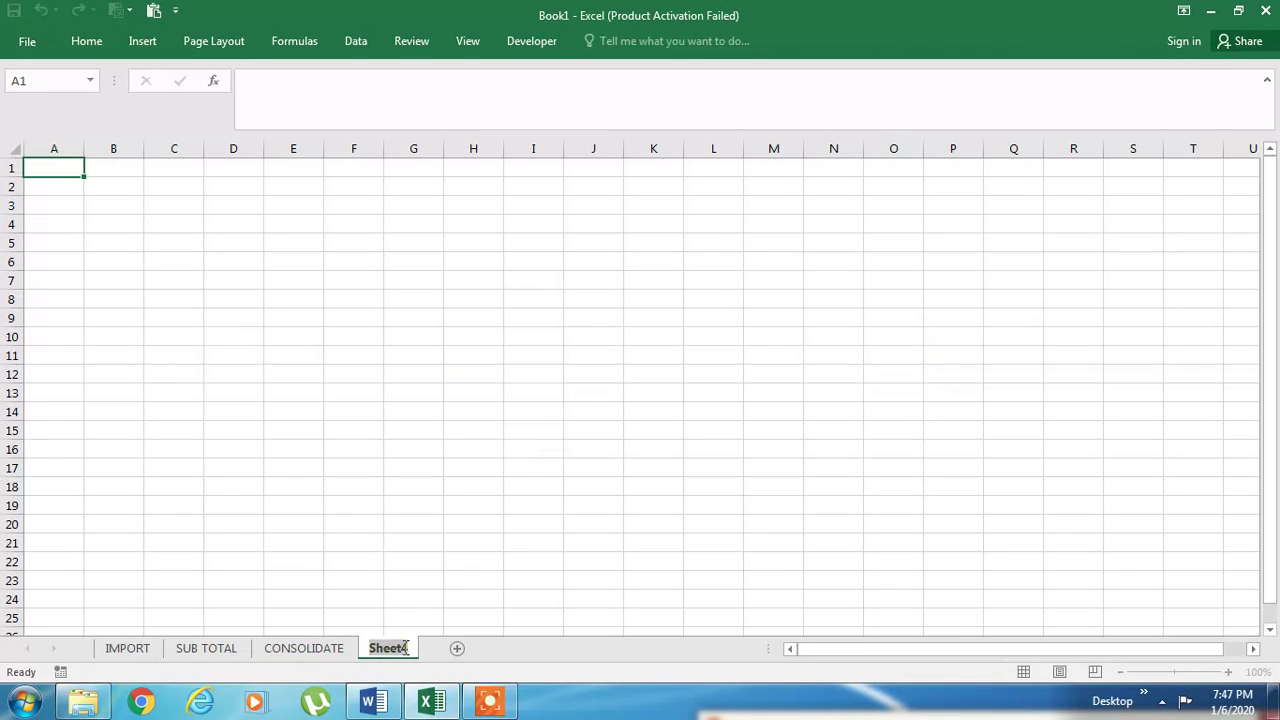
text(GROUP)
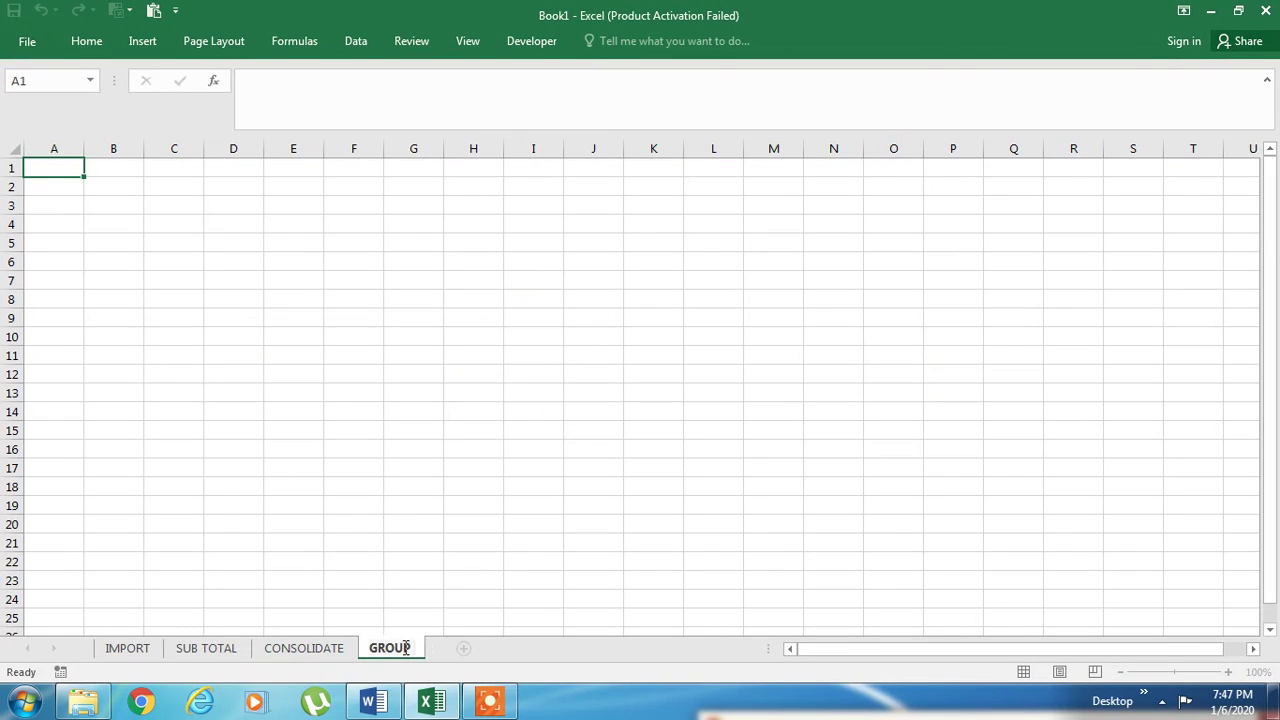
text( & UN GROUP)
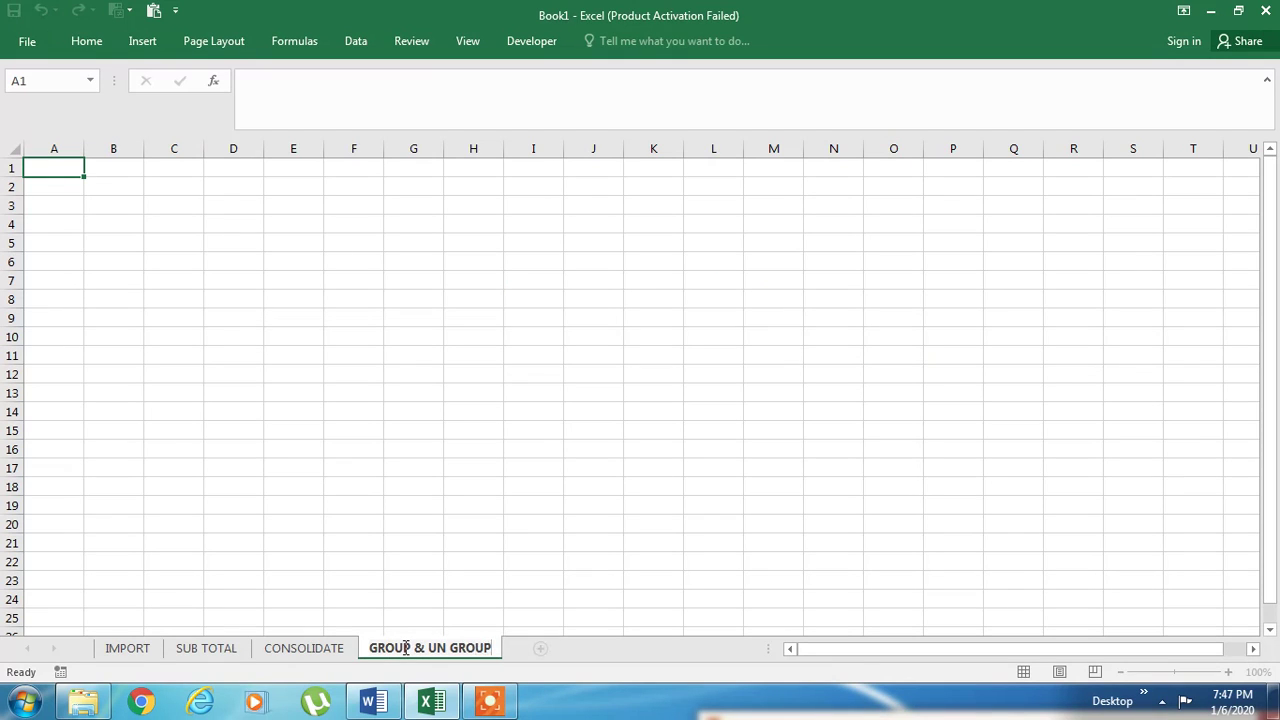
key(Return)
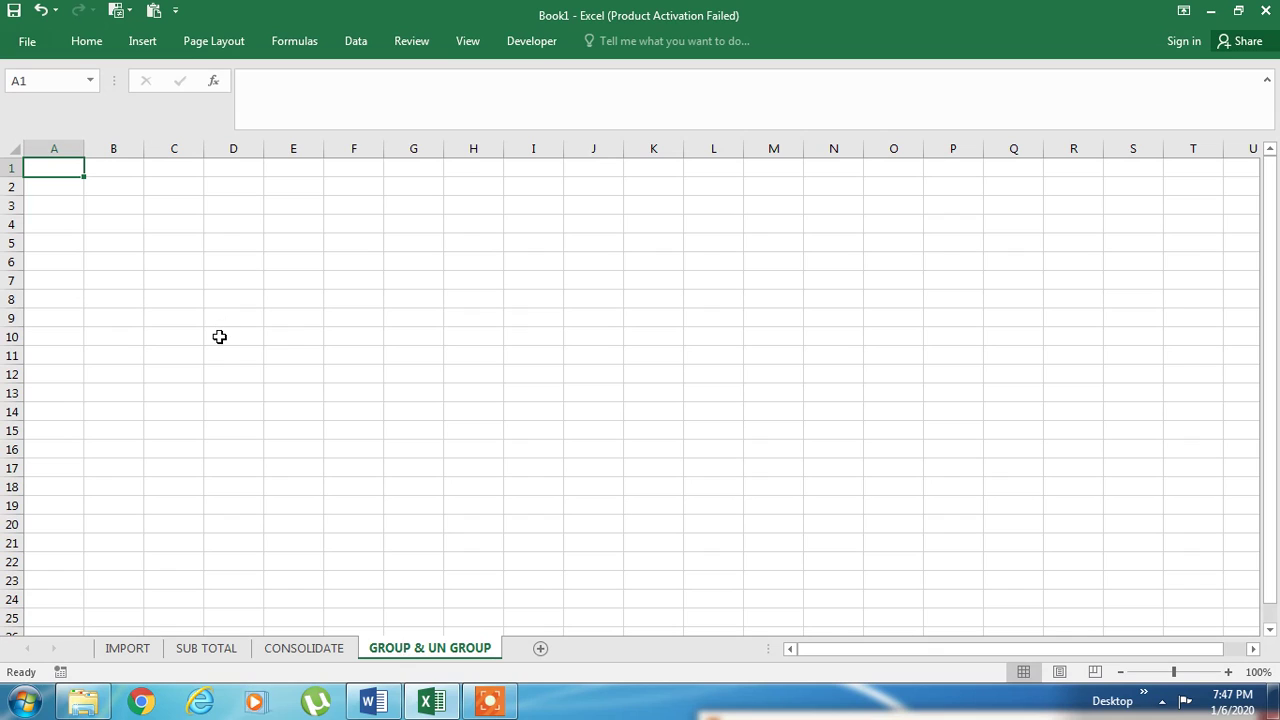
Step: Enter 1 in A1 and fill A1:A23 with a number series 1 to 23
text(1)
key(Return)
key(Up)
key(shift+Down)
key(shift+Down)
key(shift+Down)
key(shift+Down)
key(shift+Down)
key(shift+Down)
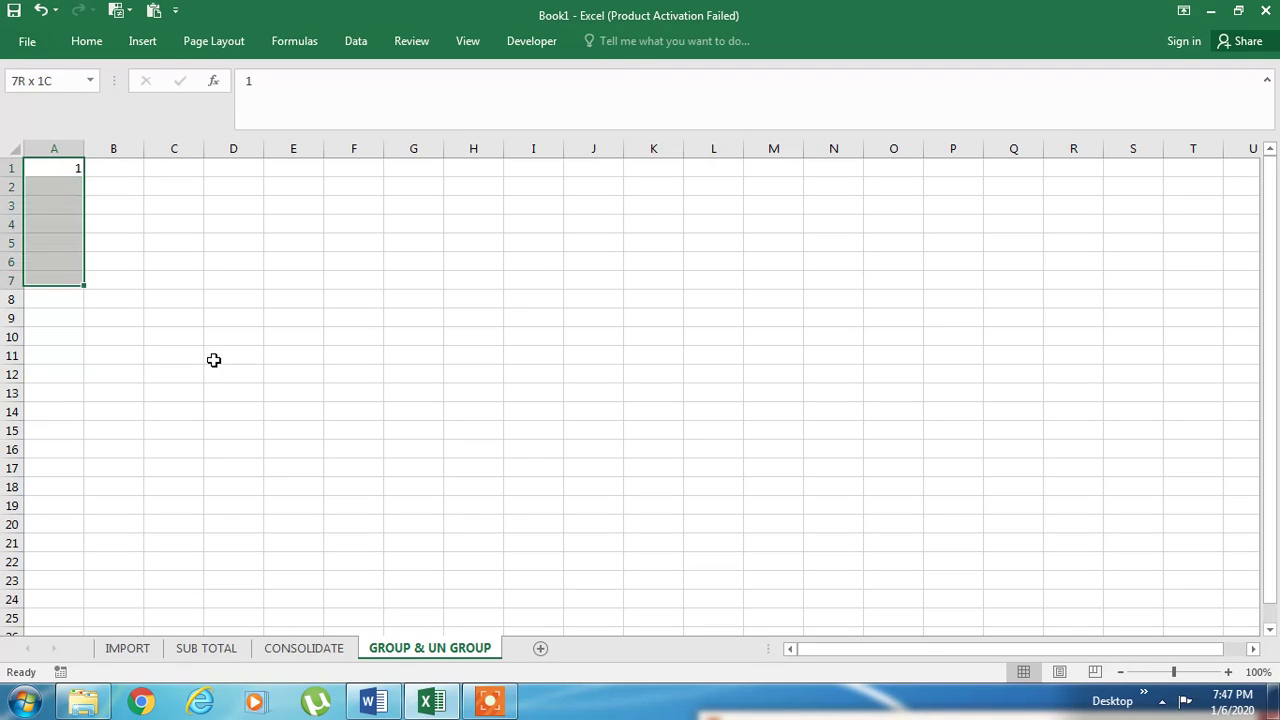
key(shift+Down)
key(shift+Down)
key(shift+Down)
key(shift+Down)
key(shift+Down)
key(shift+Down)
key(shift+Down)
key(shift+Down)
key(shift+Down)
key(shift+Down)
key(shift+Down)
key(shift+Down)
key(shift+Down)
key(shift+Down)
key(shift+Down)
key(shift+Down)
key(alt)
key(h)
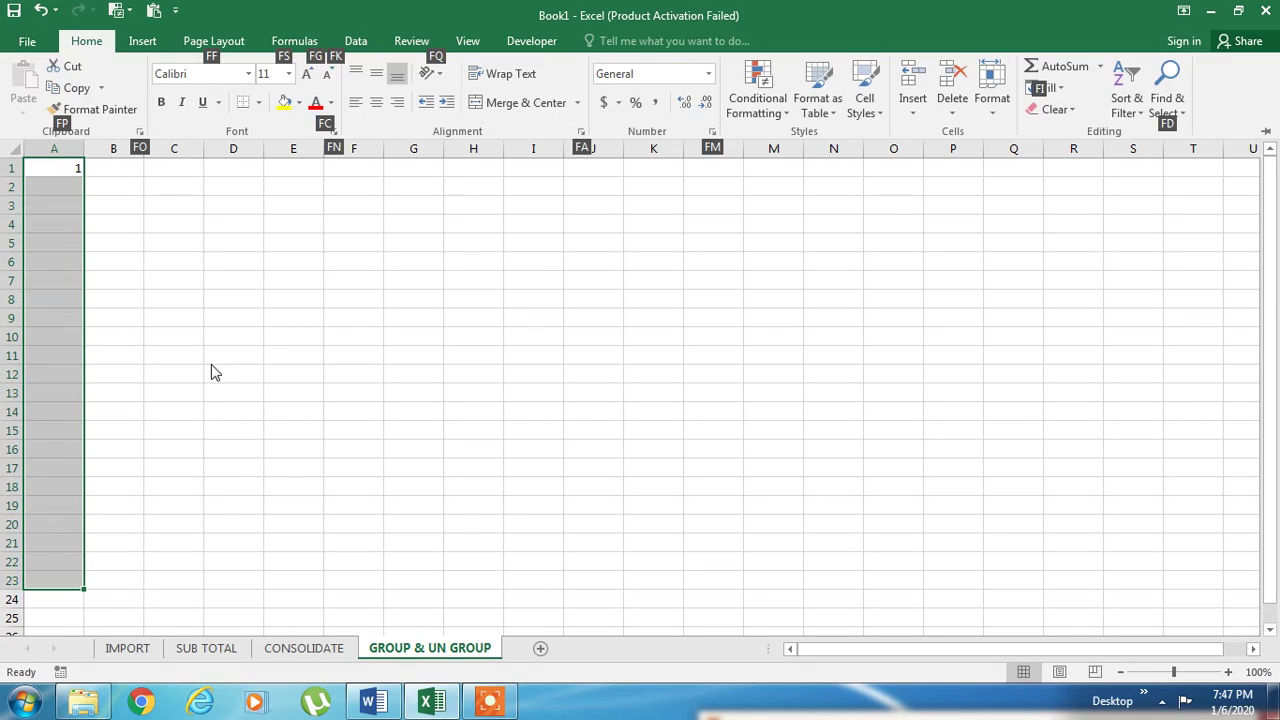
key(f)
key(i)
key(s)
key(Return)
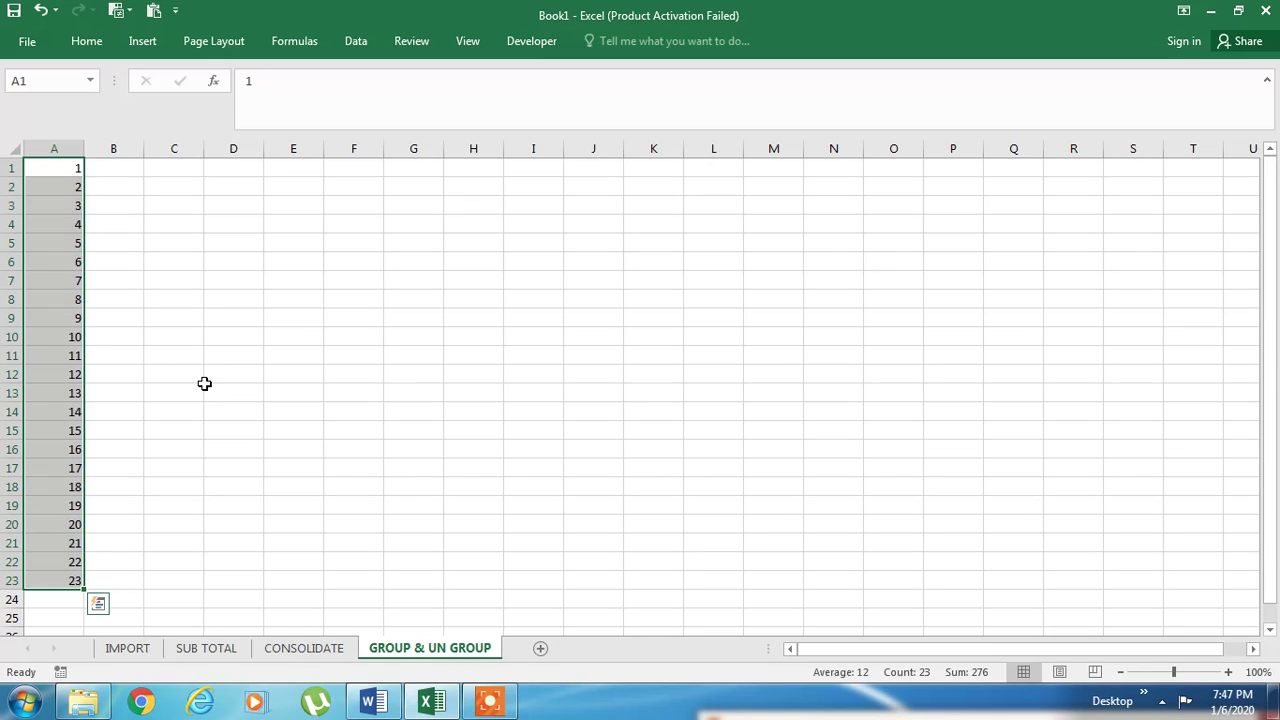
Step: Extend the selection to A28 and refill the series so it runs 1 to 28
key(shift+Down)
key(shift+Down)
key(shift+Down)
key(shift+Down)
key(shift+Down)
key(alt)
key(h)
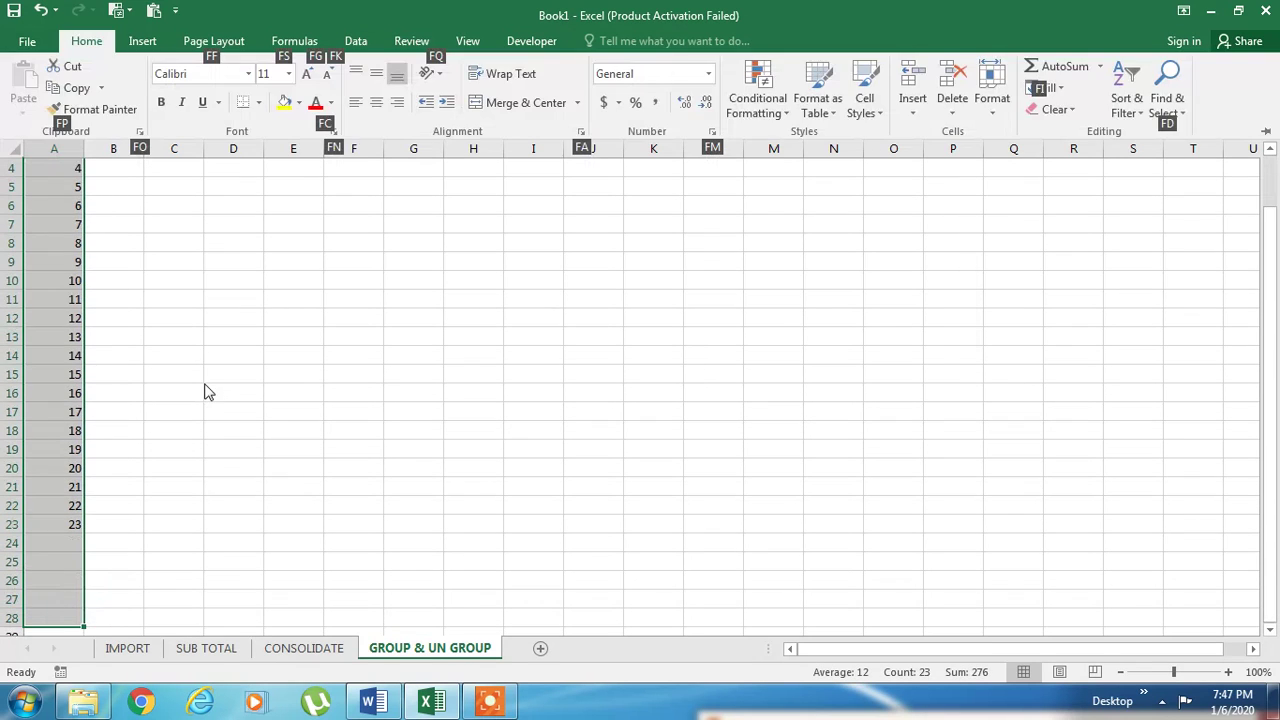
key(f)
key(i)
key(s)
key(Return)
click(160, 354)
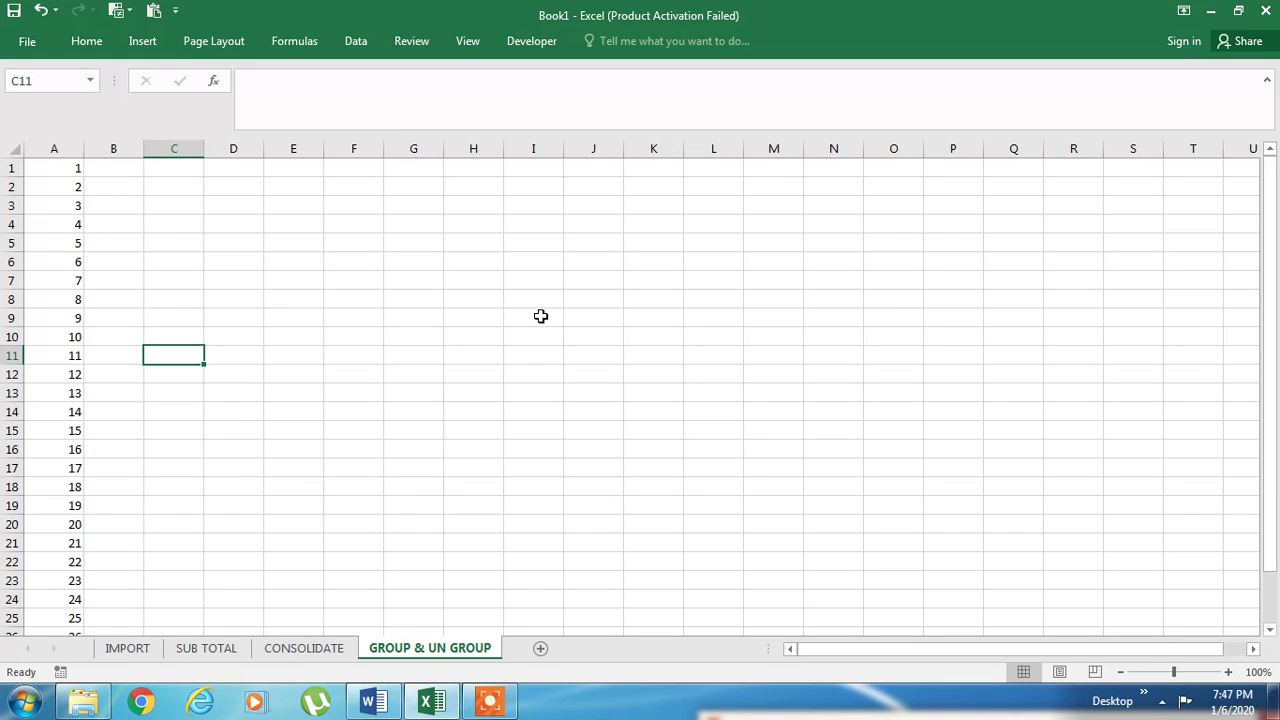
Step: Type CLICK DATA in J3 and GROUP/UN GROUP in J4, then select rows 1 to 8
click(566, 206)
text(CLICK DATA)
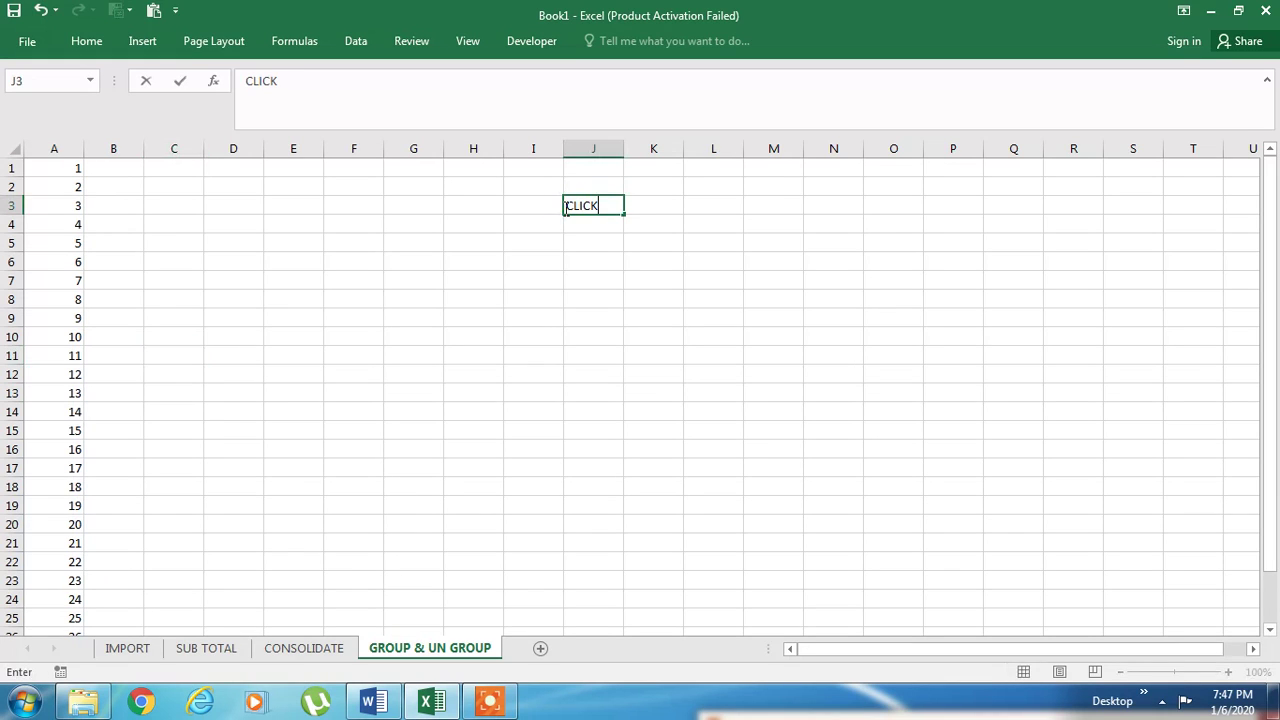
key(Return)
text(G)
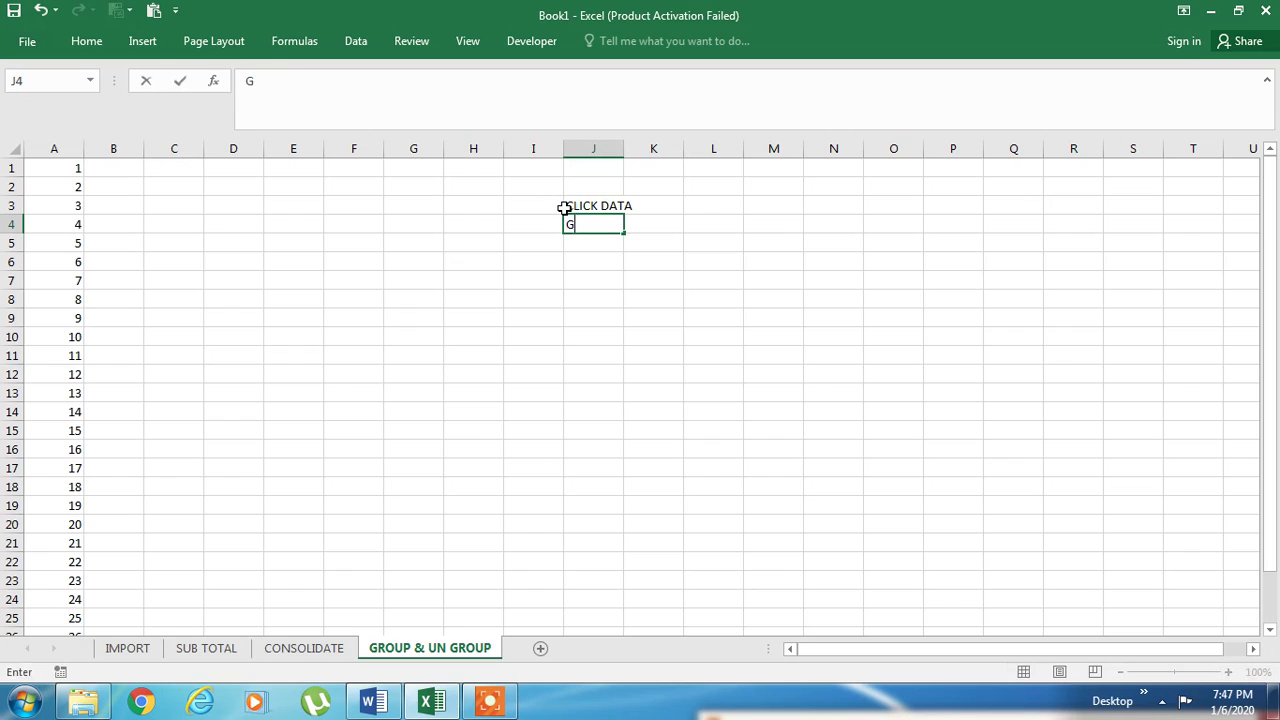
text(ROUP/UN GROUP)
key(Return)
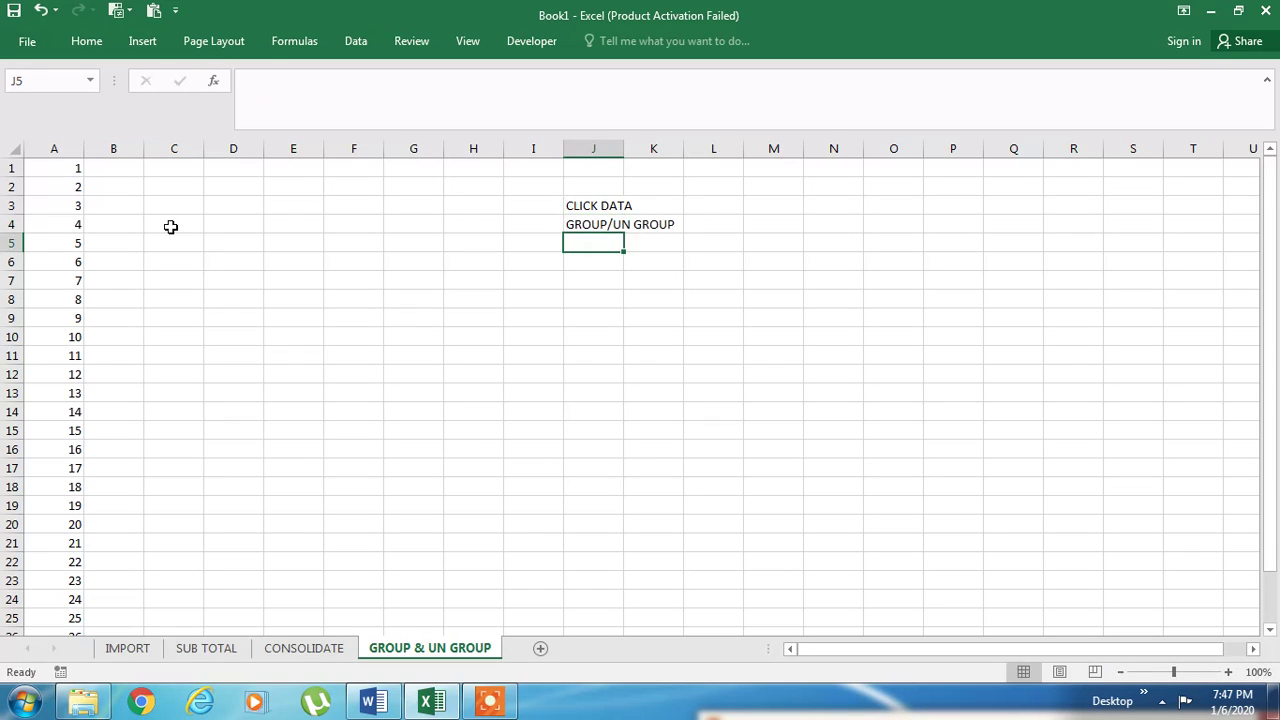
drag(171, 227, 171, 245)
drag(22, 168, 31, 298)
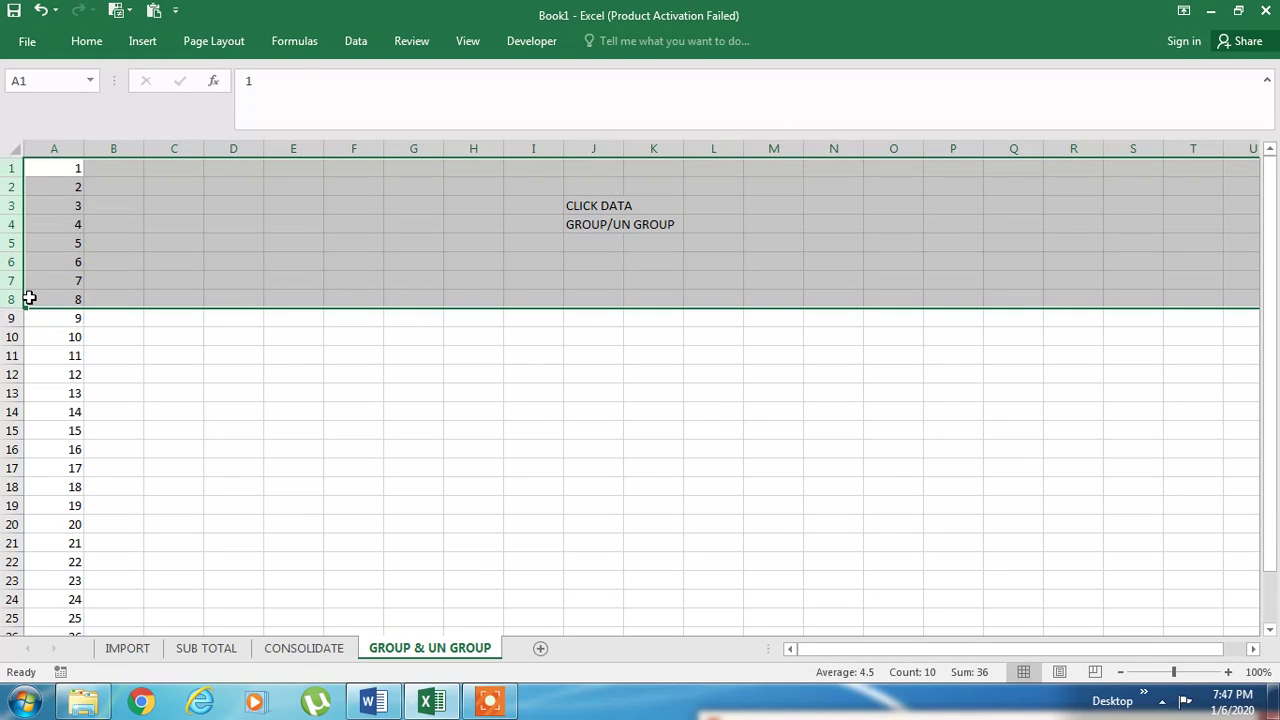
Step: Group rows 1 to 8 from the Data tab and collapse the group
click(356, 45)
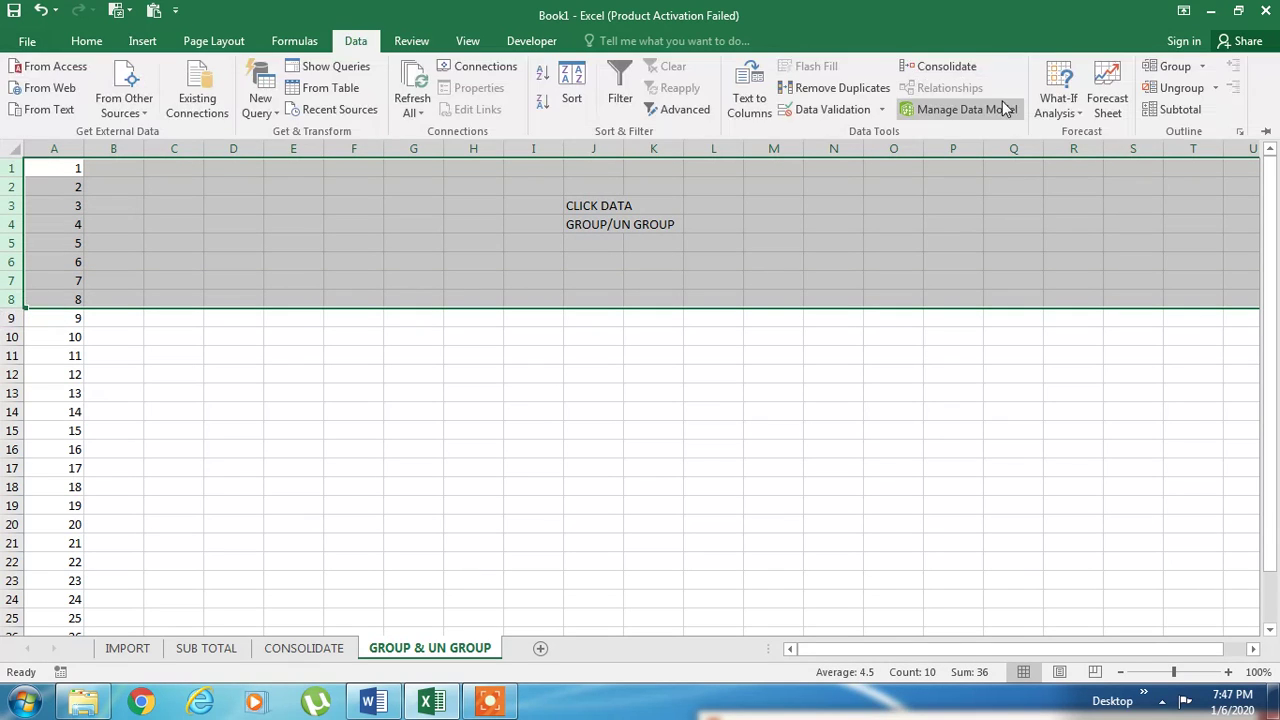
click(1172, 66)
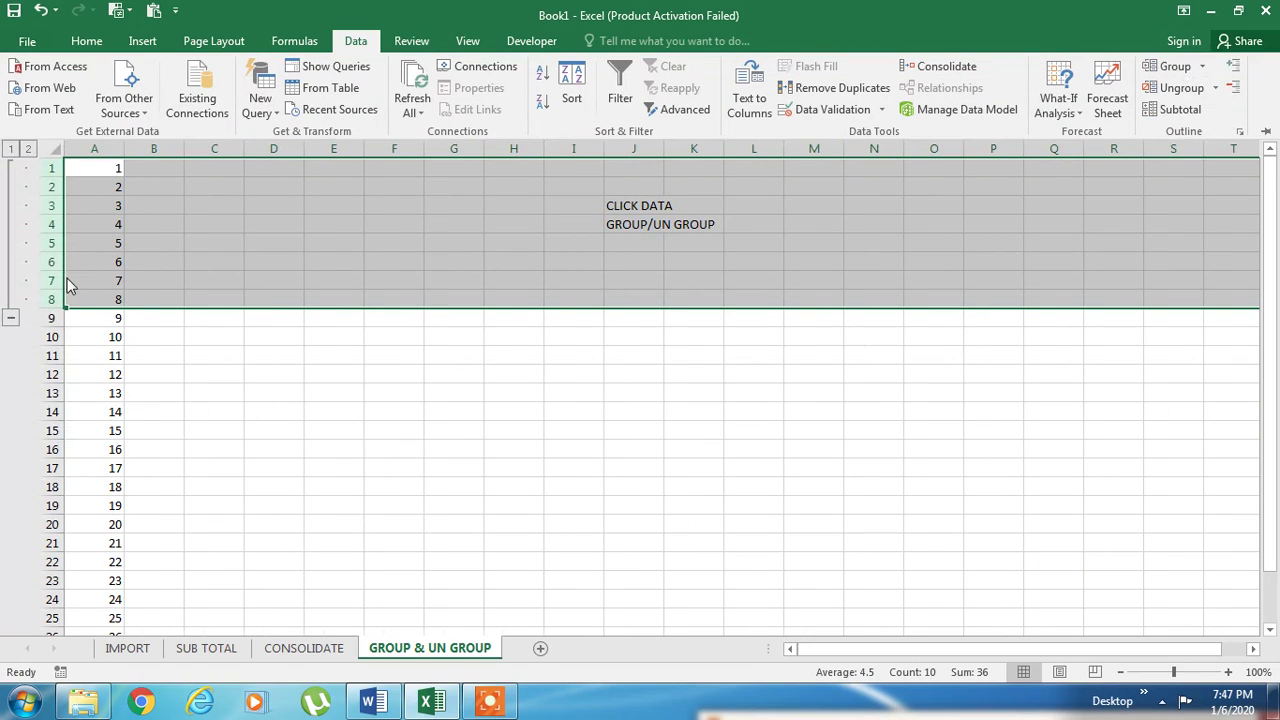
click(9, 320)
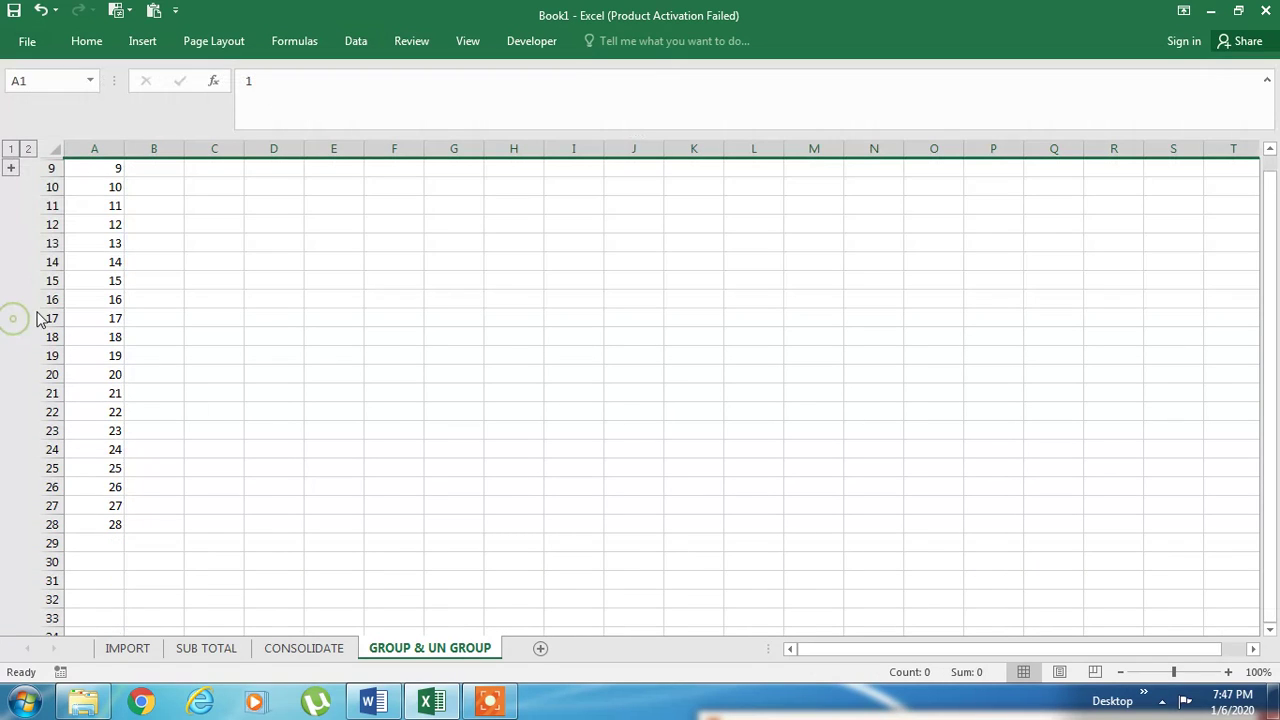
click(180, 296)
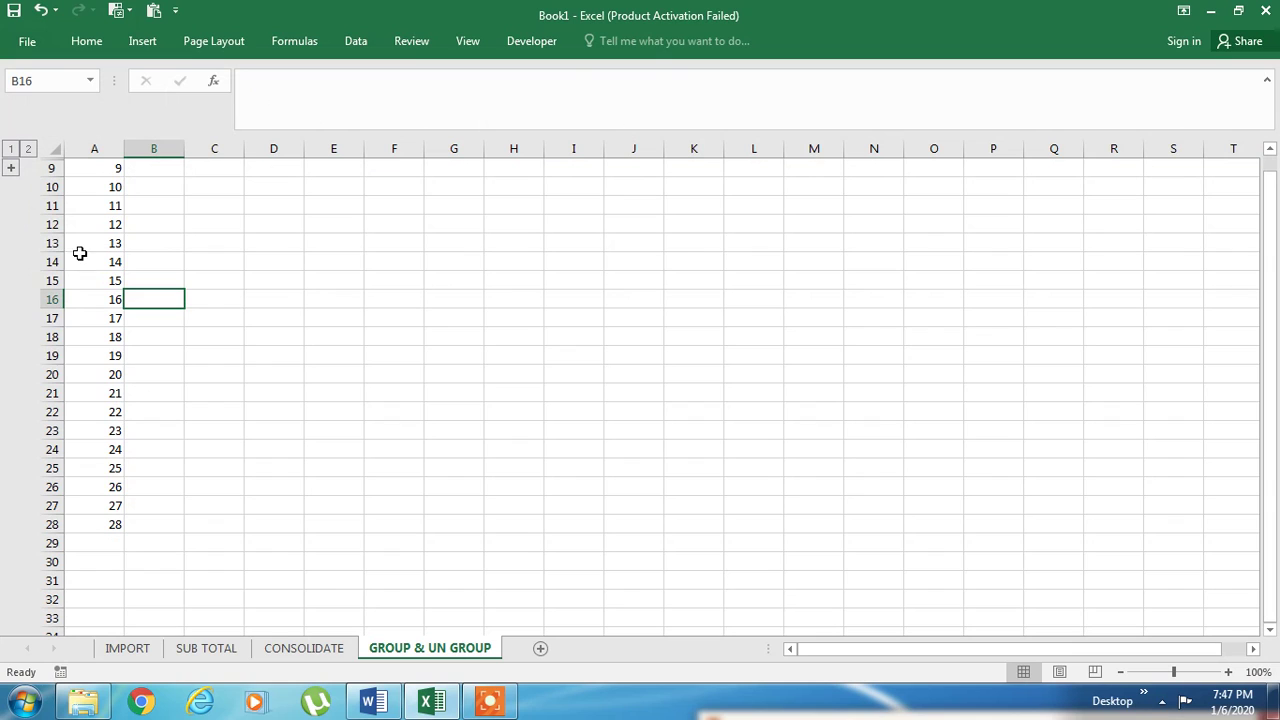
Step: Group rows 14 and 15 into a second outline level, then collapse and expand them
drag(46, 261, 46, 281)
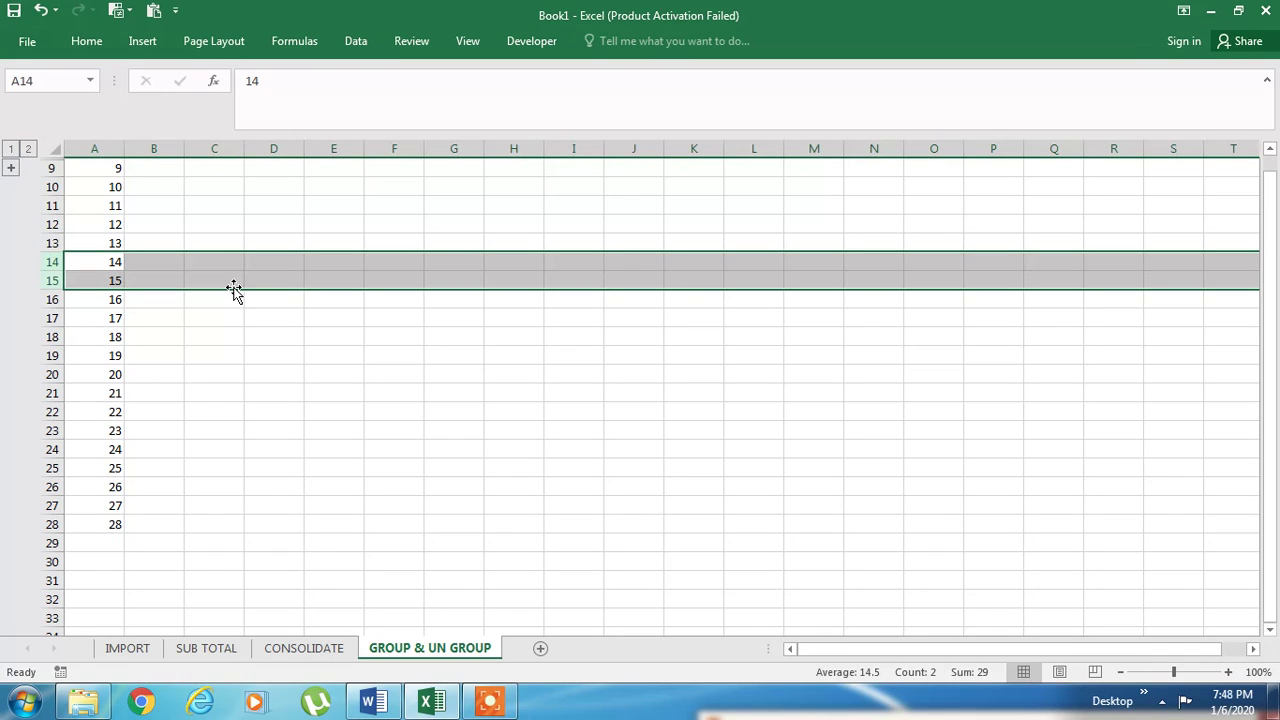
click(355, 41)
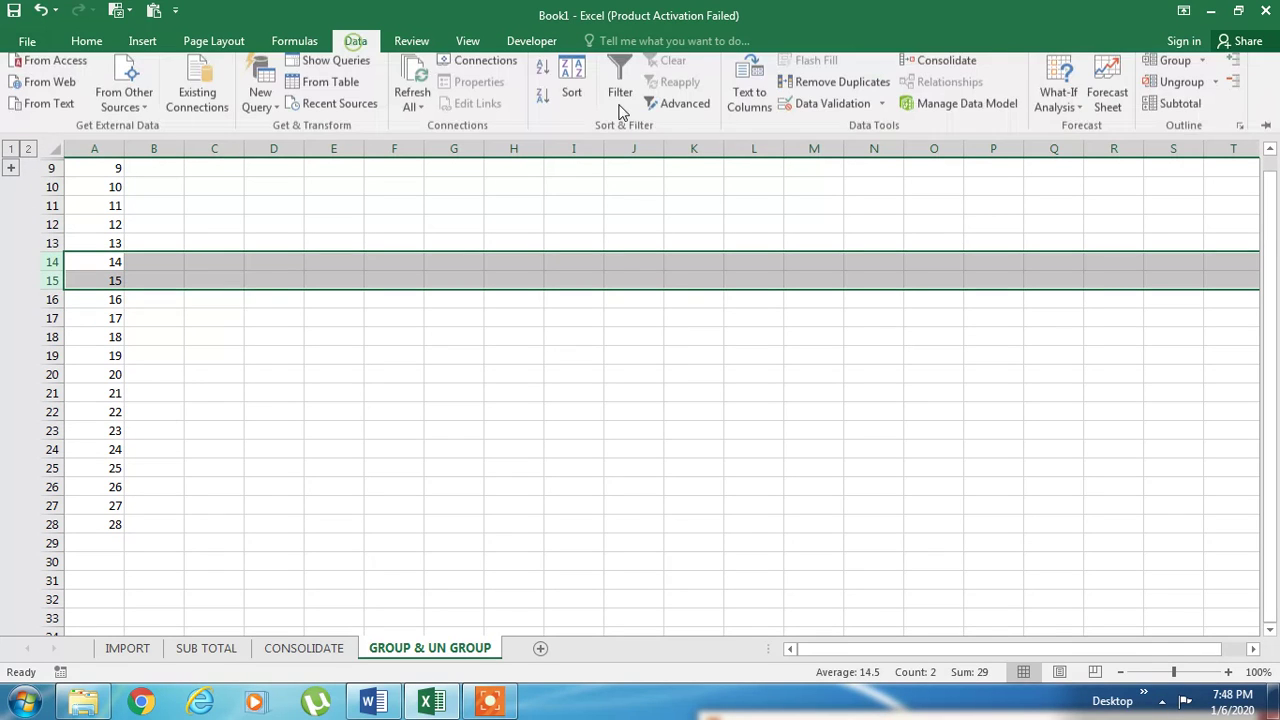
click(1168, 66)
click(1202, 66)
click(1186, 90)
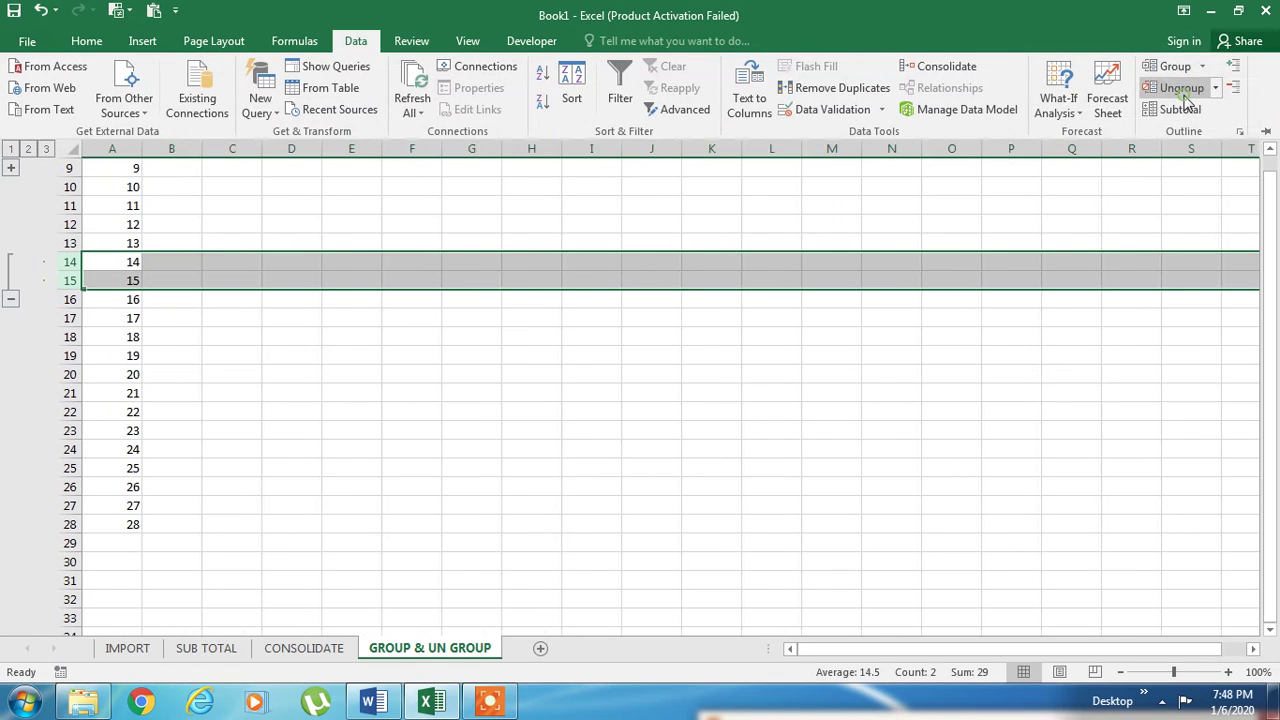
click(12, 312)
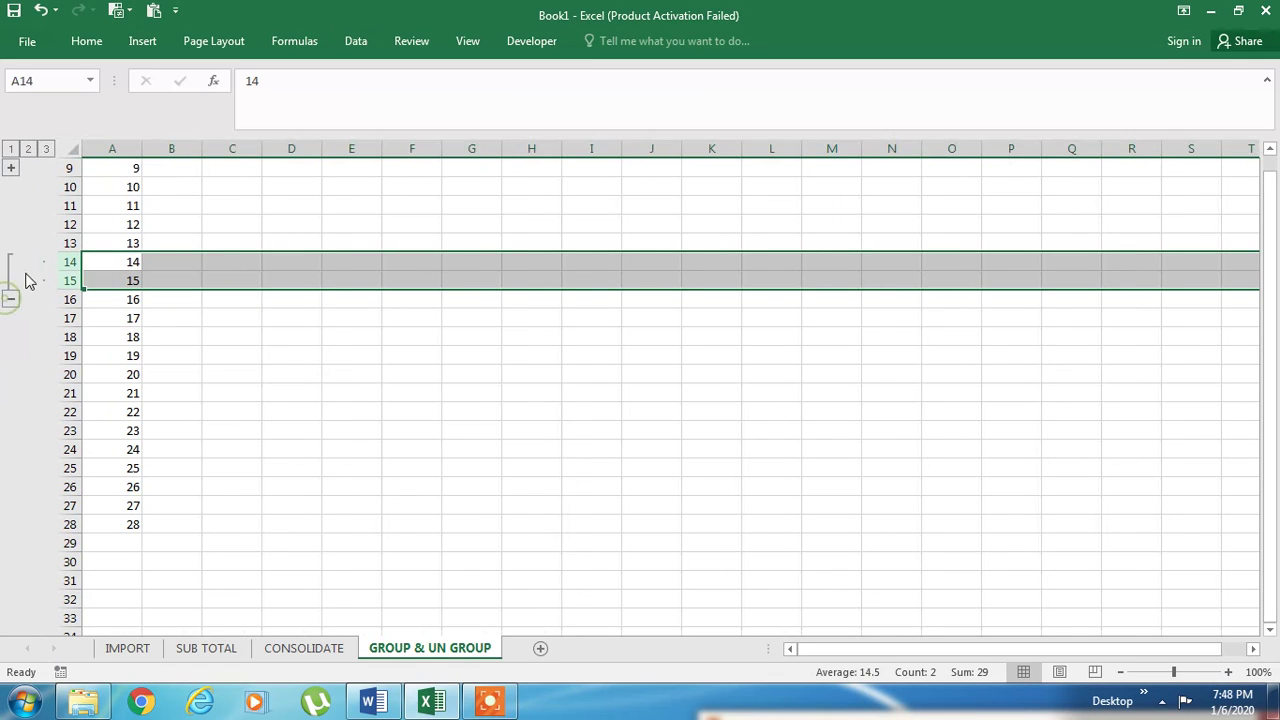
click(12, 299)
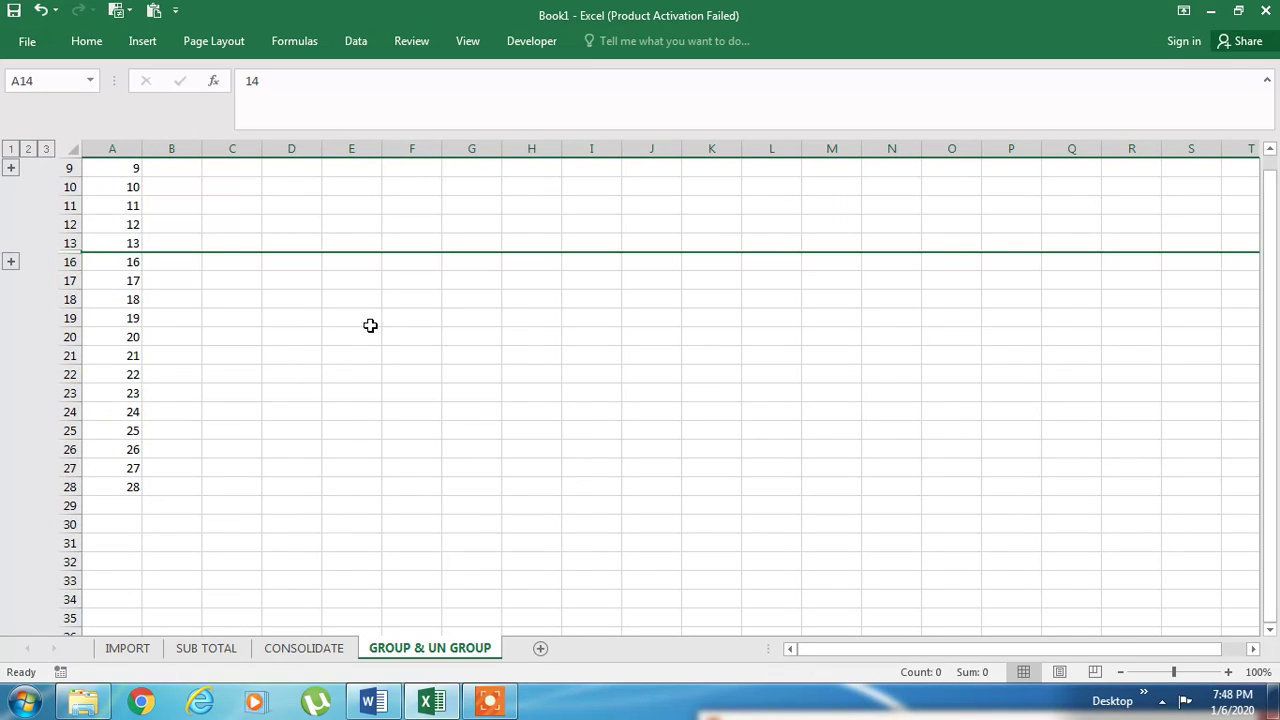
click(11, 261)
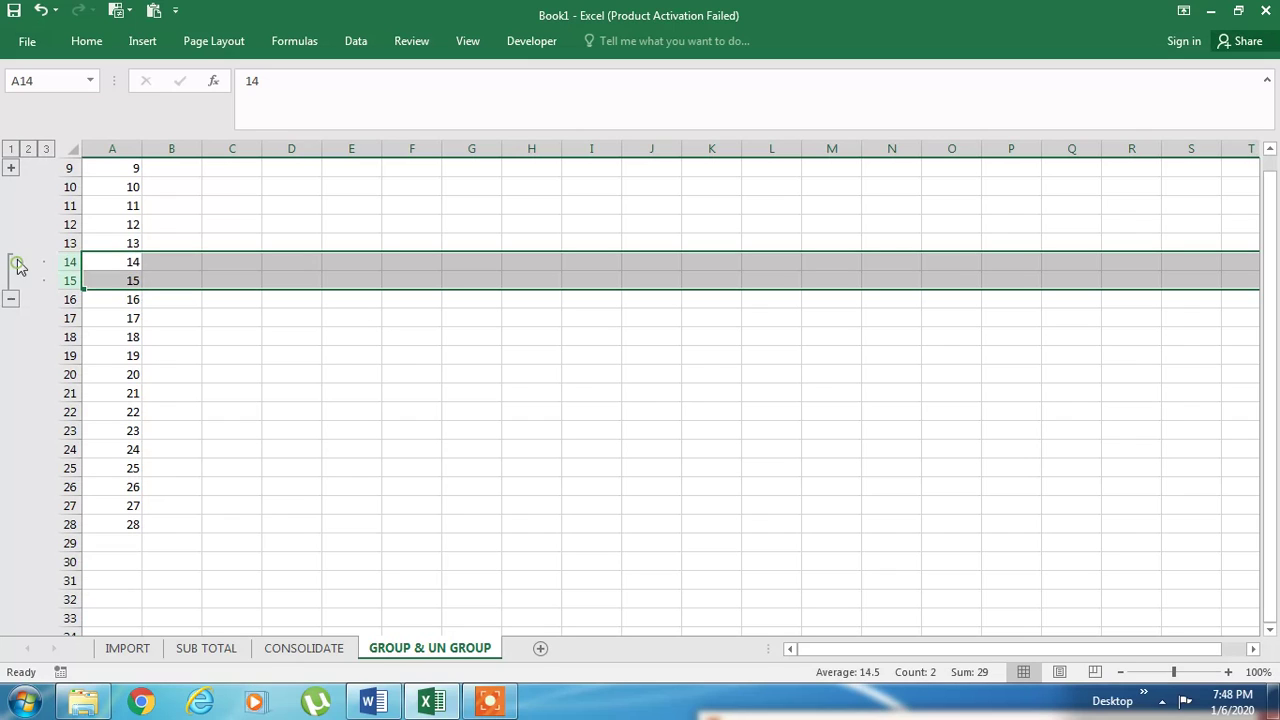
click(546, 358)
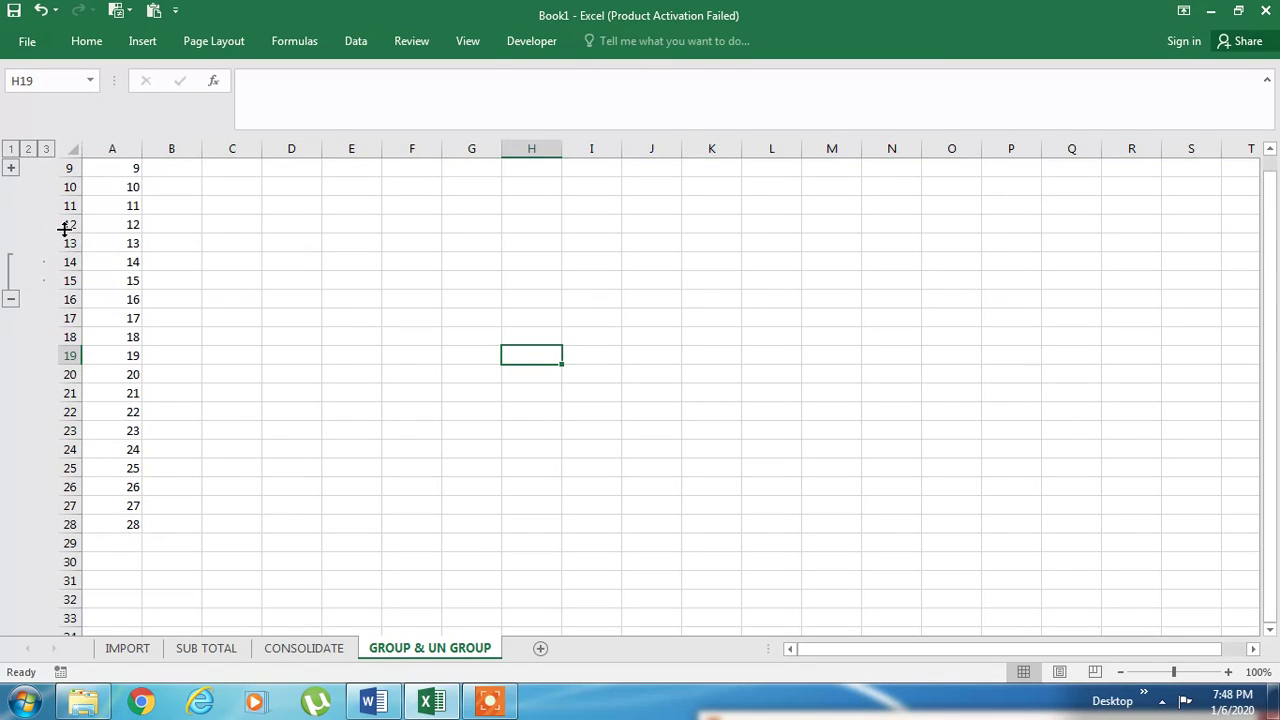
Step: Ungroup rows 12 to 18 by one level and expand the hidden rows 1 to 8
drag(63, 224, 75, 337)
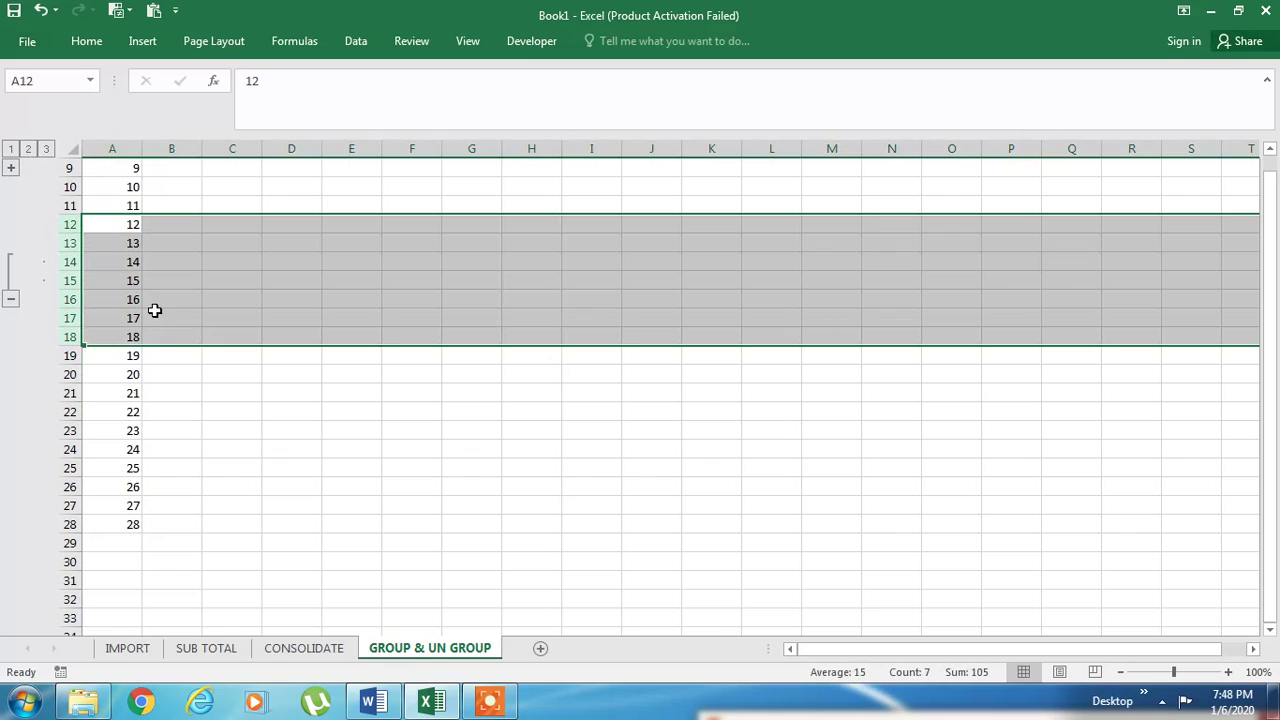
click(358, 42)
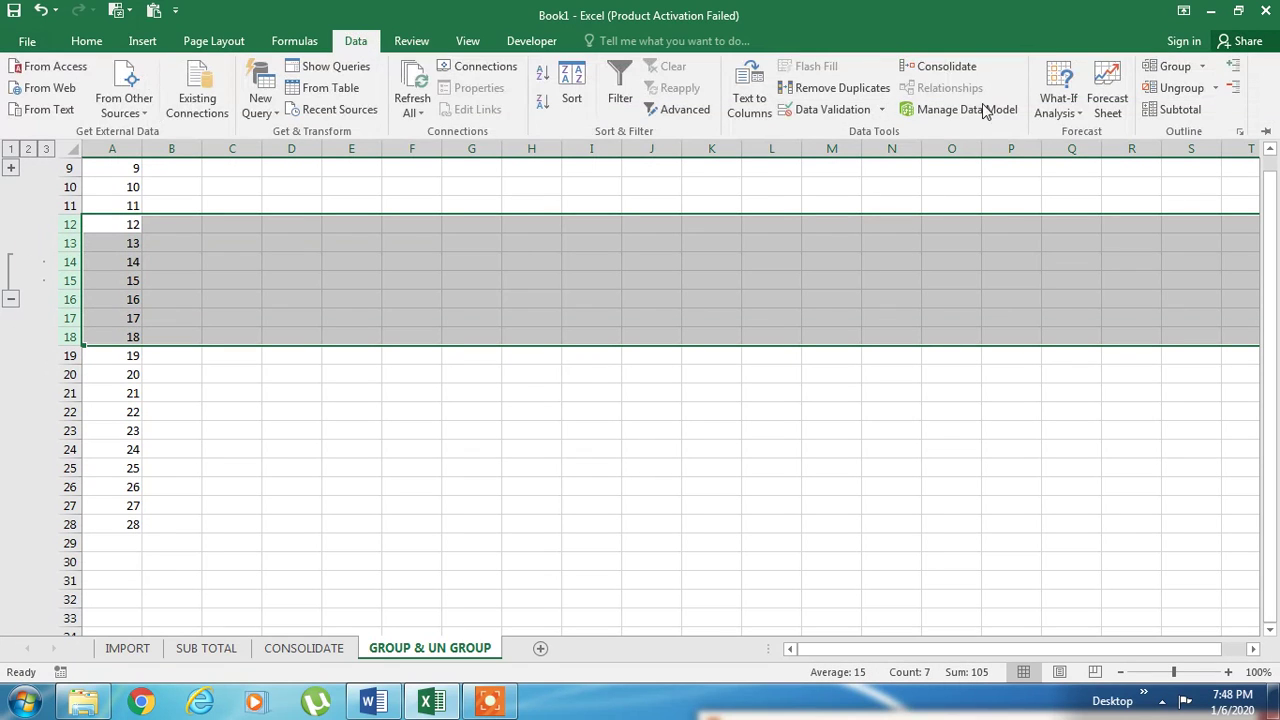
click(1175, 87)
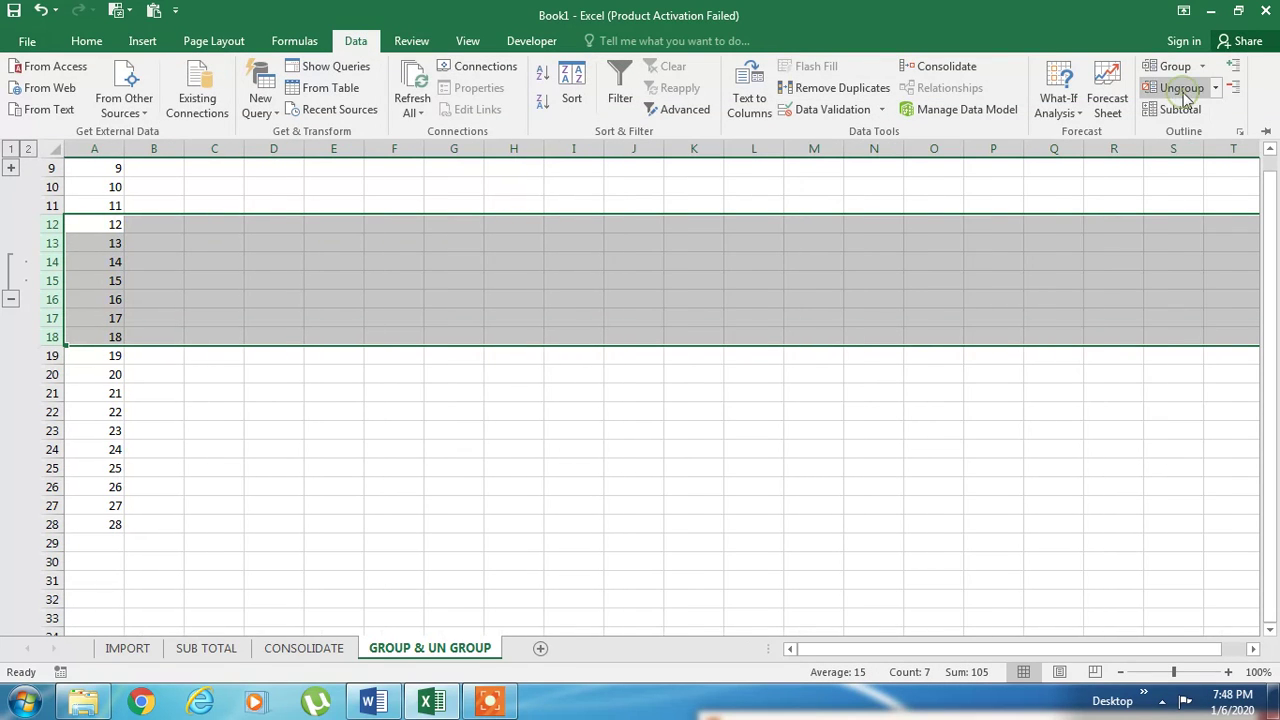
click(10, 172)
click(11, 168)
click(232, 278)
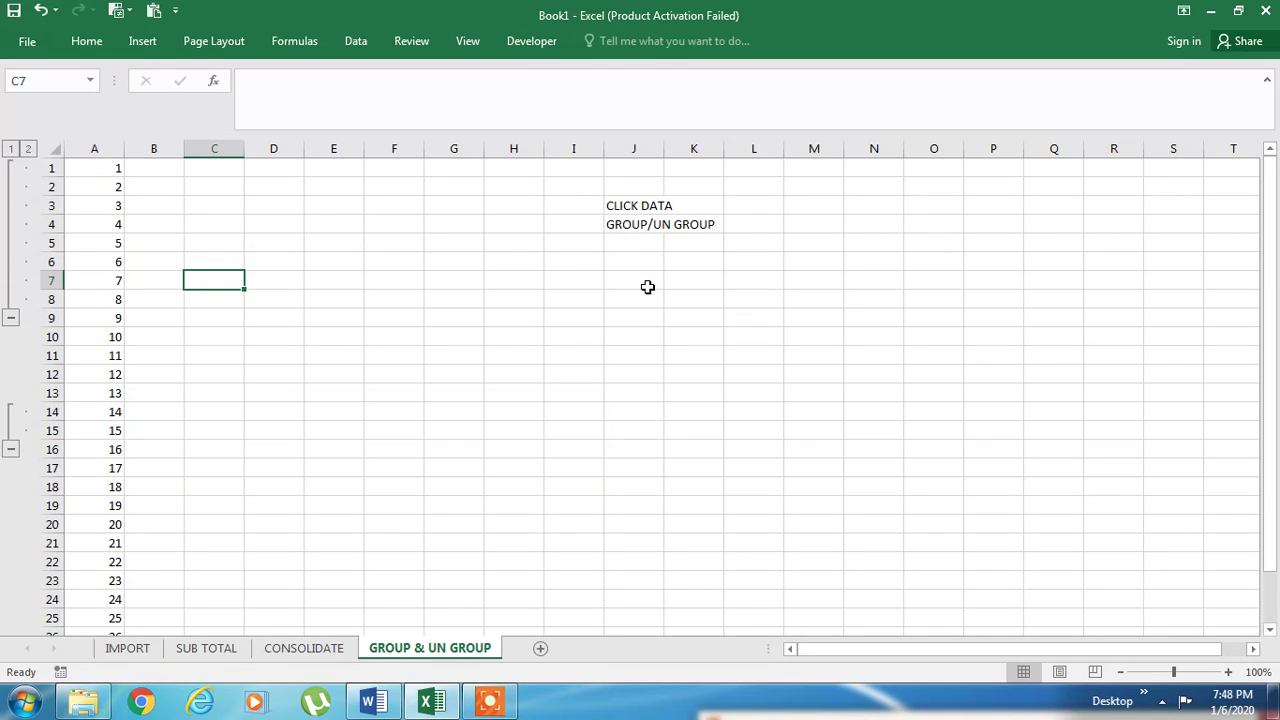
click(625, 208)
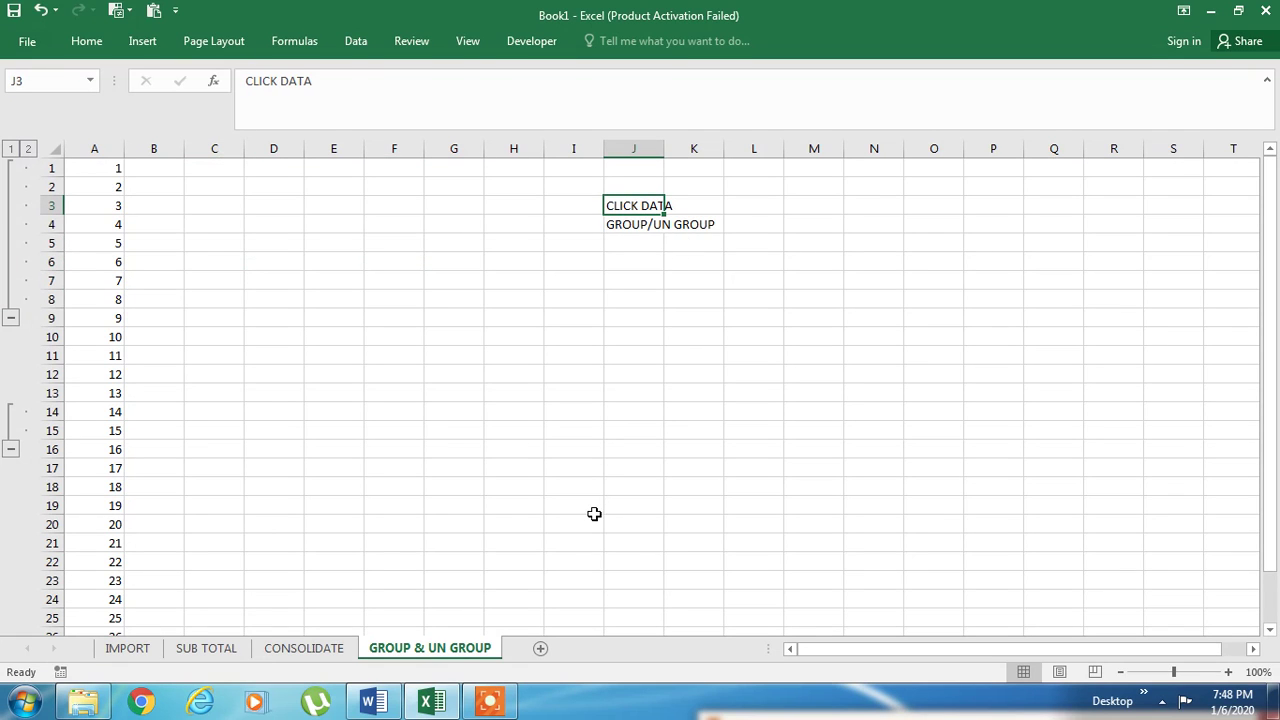
Step: Add a new sheet named FREEZE & UN FREEZE and enter 1 in cell A1
click(541, 650)
double_click(533, 652)
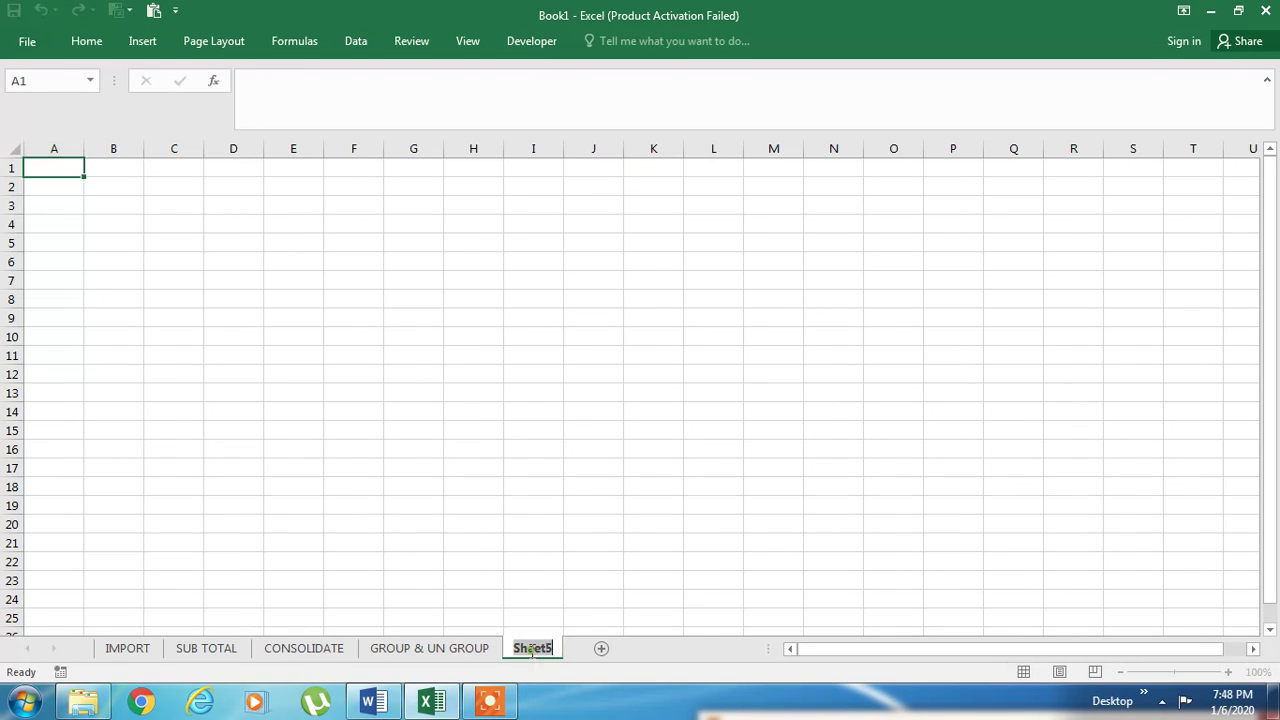
text(FREE )
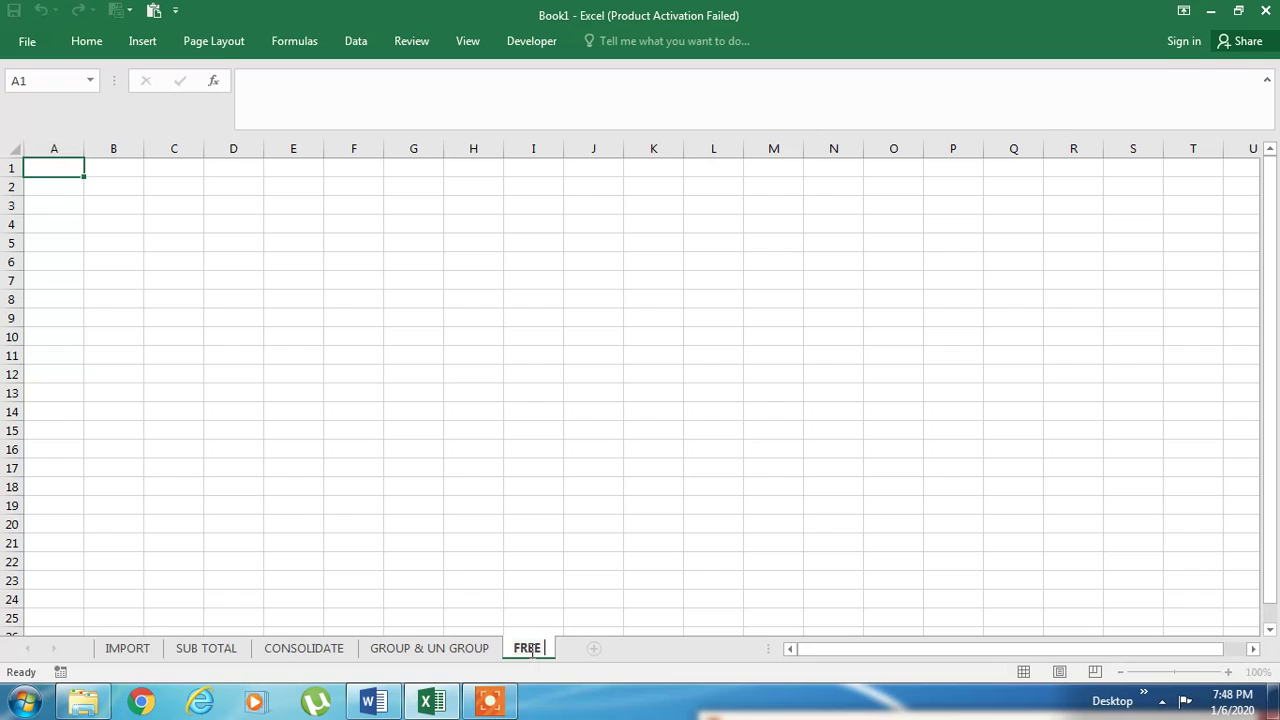
text(ZE)
key(Return)
text(& UN FREEZE)
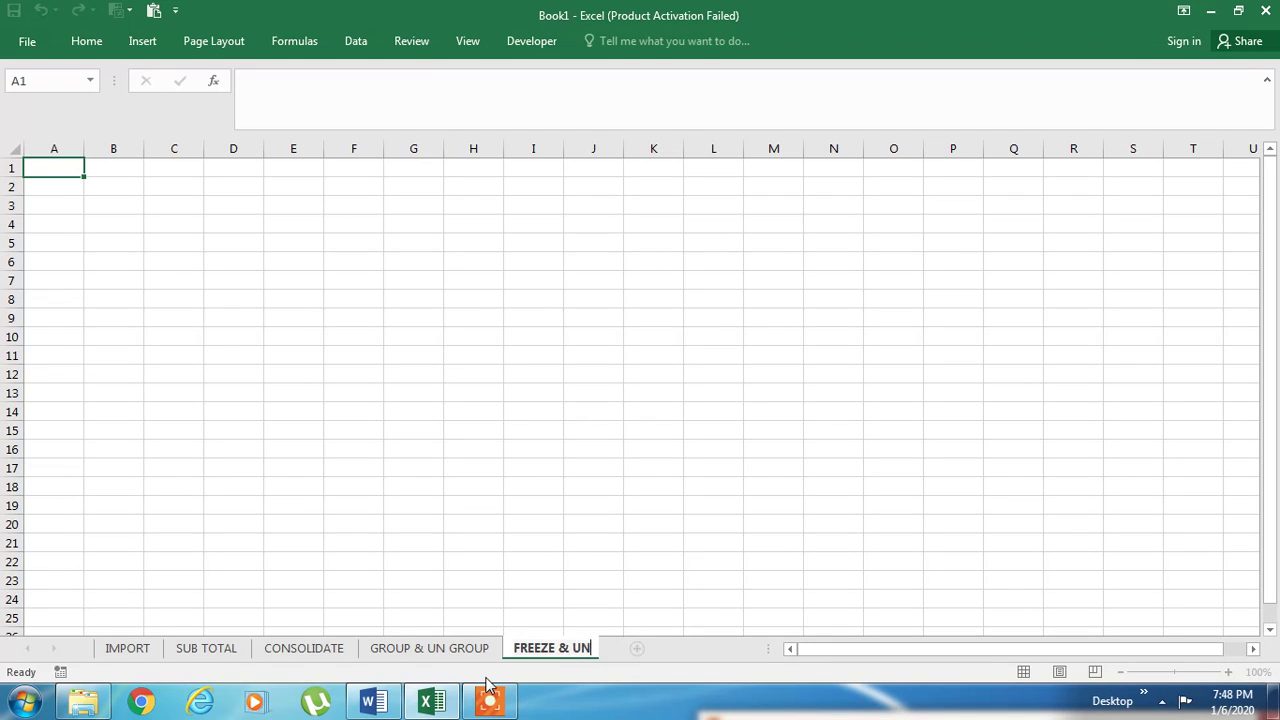
key(Return)
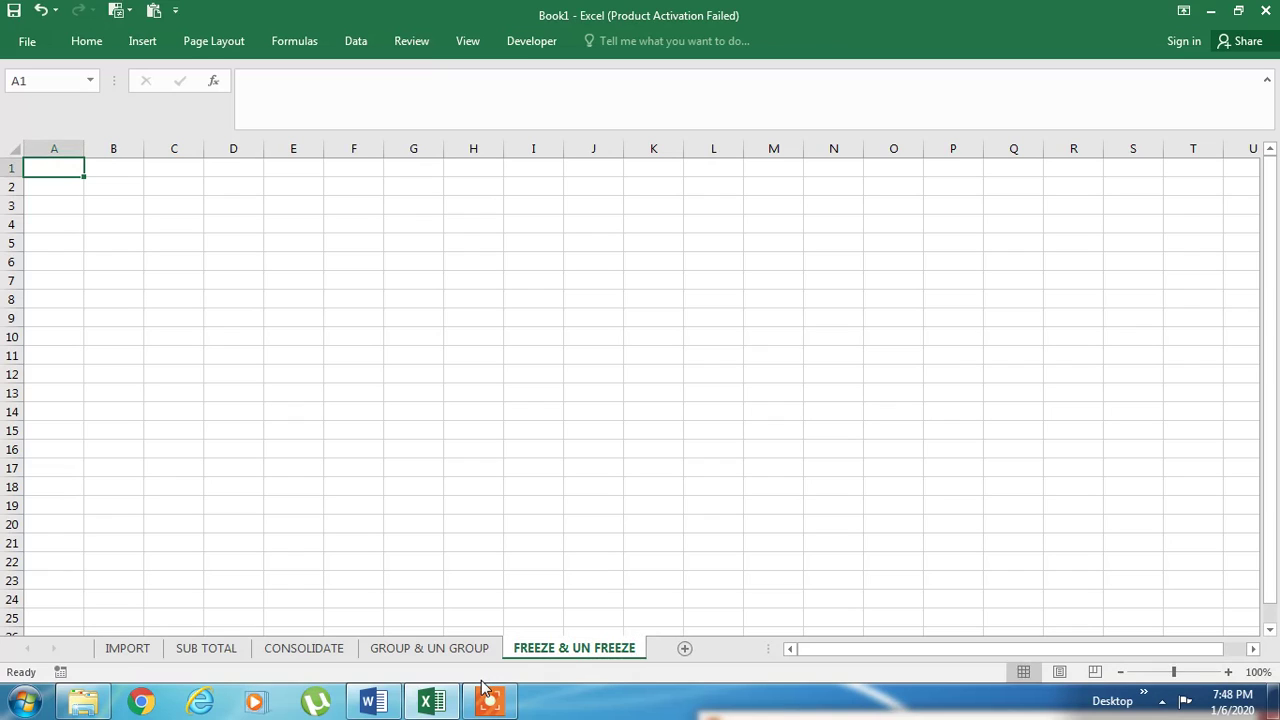
text(1)
key(Return)
Step: Fill column A with a linear series from 1 with step 1, stopping at 44
key(Up)
key(shift+Down)
key(shift+Down)
key(shift+Down)
key(shift+Down)
key(shift+Down)
key(shift+Down)
key(shift+Down)
key(shift+Down)
key(shift+Down)
key(shift+Down)
key(shift+Down)
key(shift+Down)
key(shift+Down)
key(shift+Down)
key(shift+Down)
key(shift+Down)
key(shift+Down)
key(shift+Down)
key(shift+Down)
key(shift+Down)
key(shift+Down)
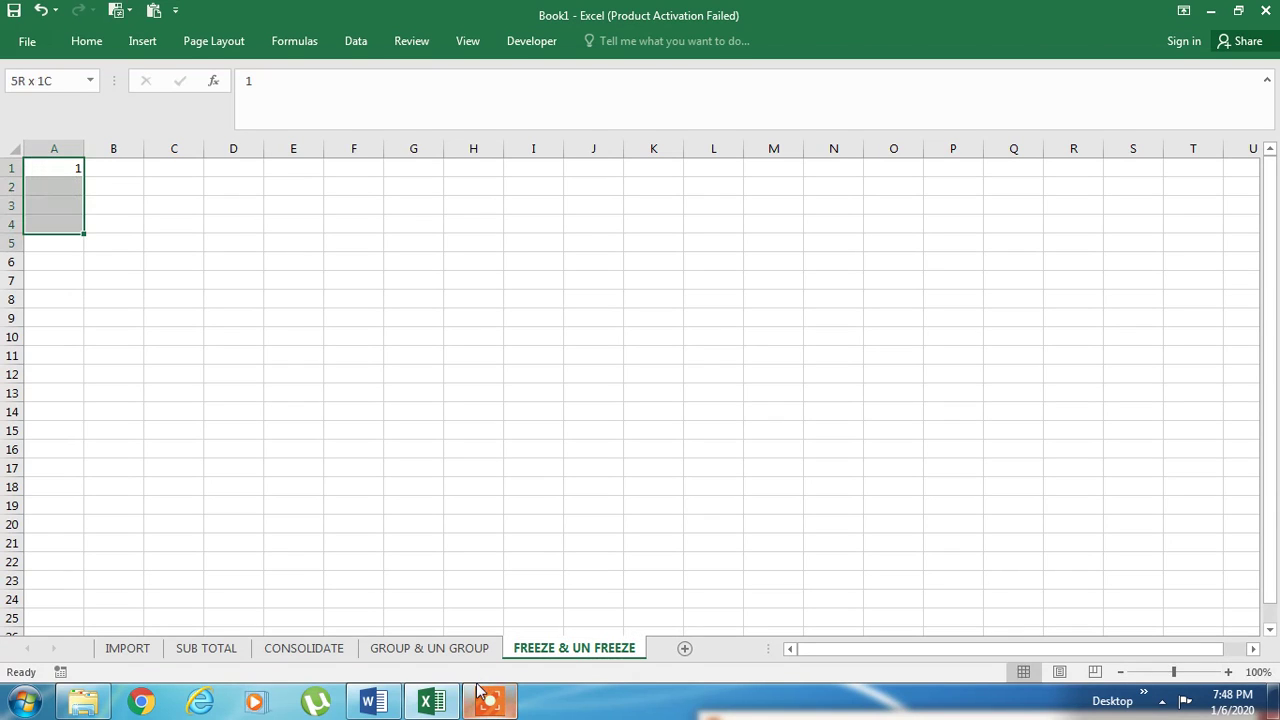
scroll(478, 692, up, 6)
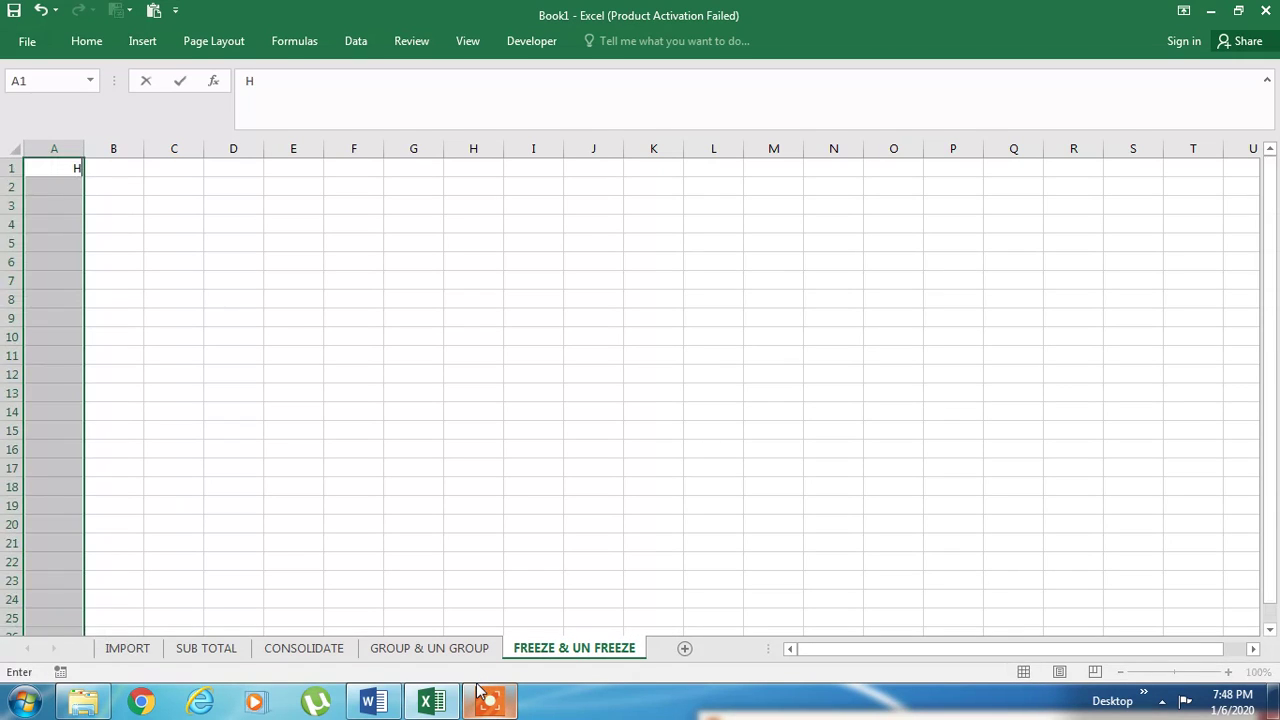
key(alt)
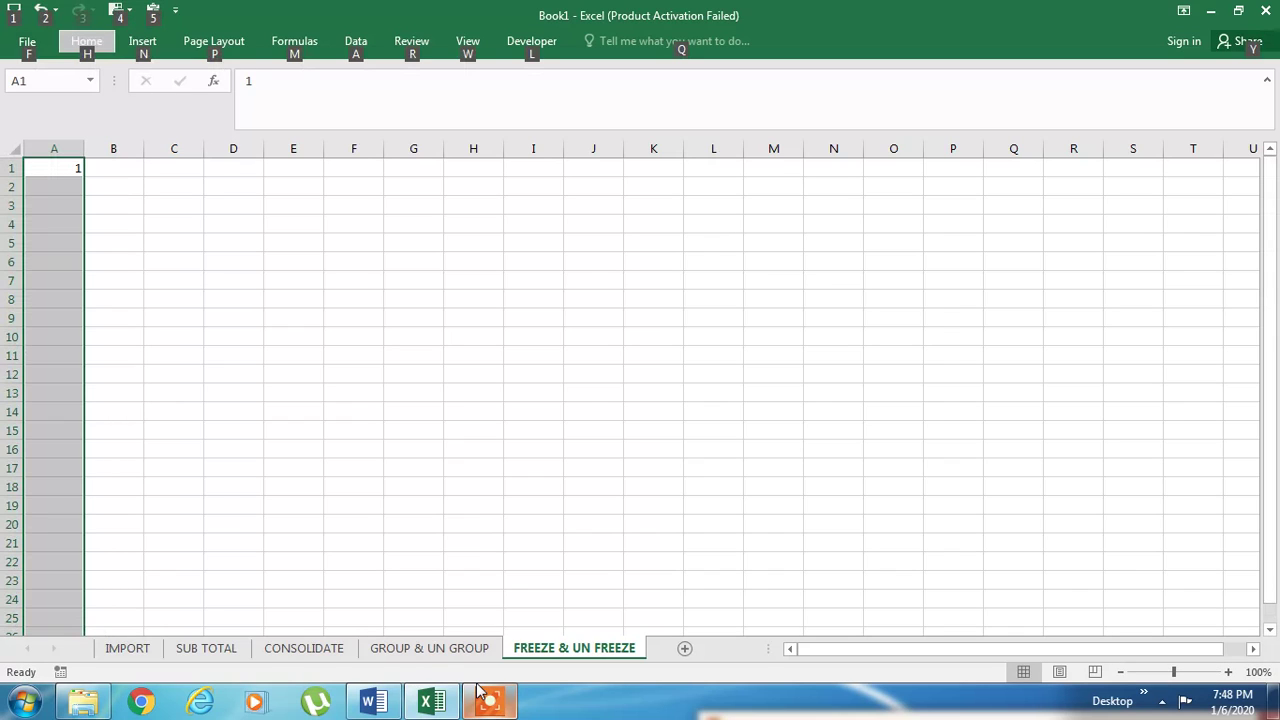
key(Escape)
key(alt+h)
key(f)
key(i)
key(s)
key(Tab)
text(44)
key(Return)
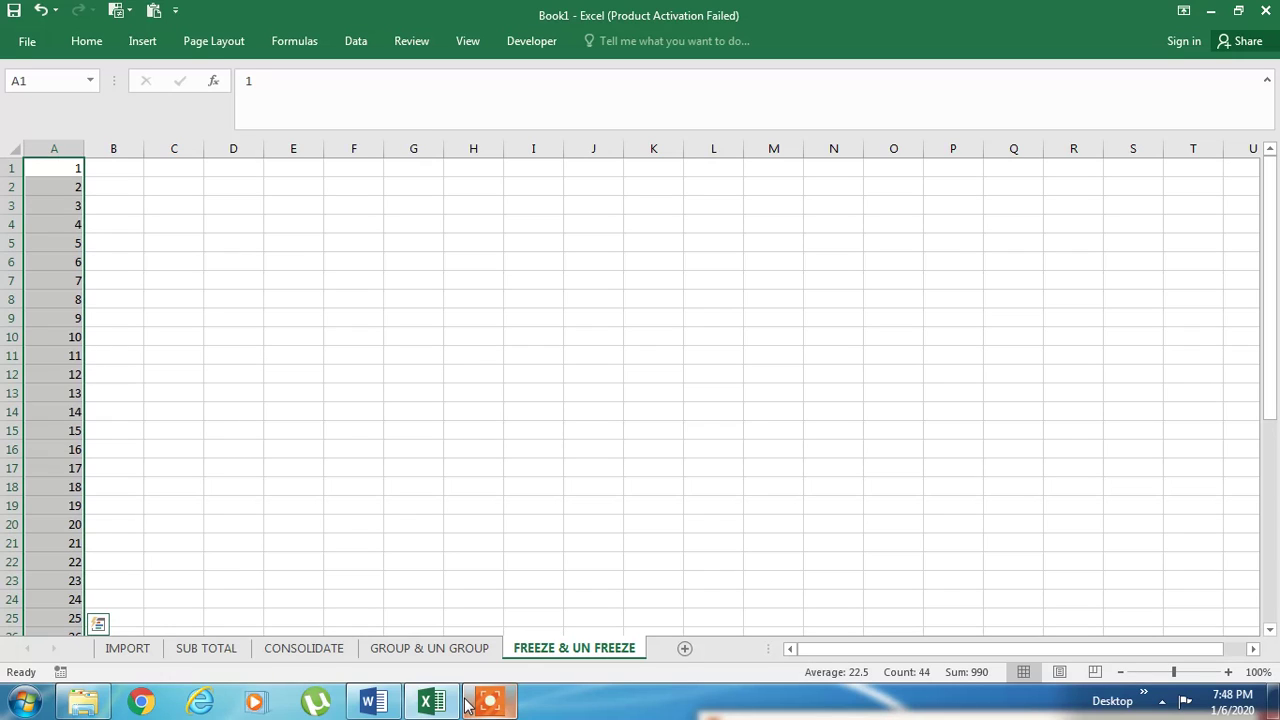
Step: Insert an empty row above the numbers and enter the header SNO in A1
key(ctrl+Home)
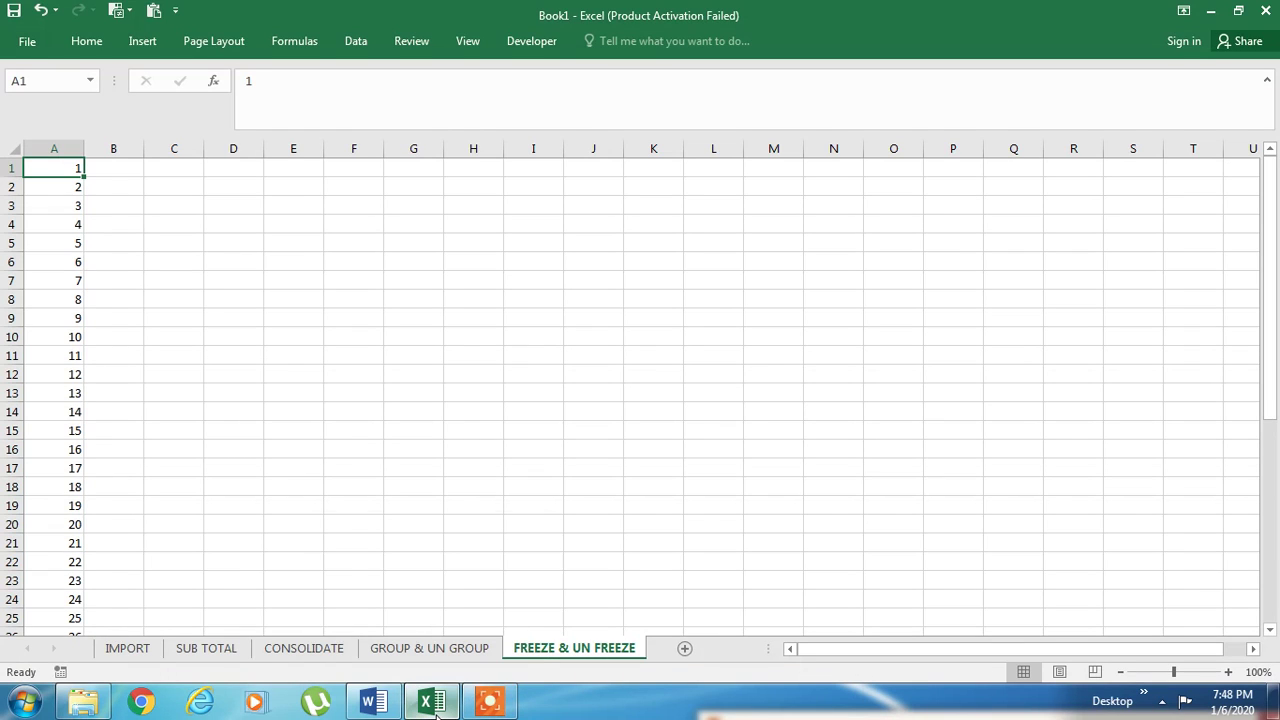
mouse_move(432, 703)
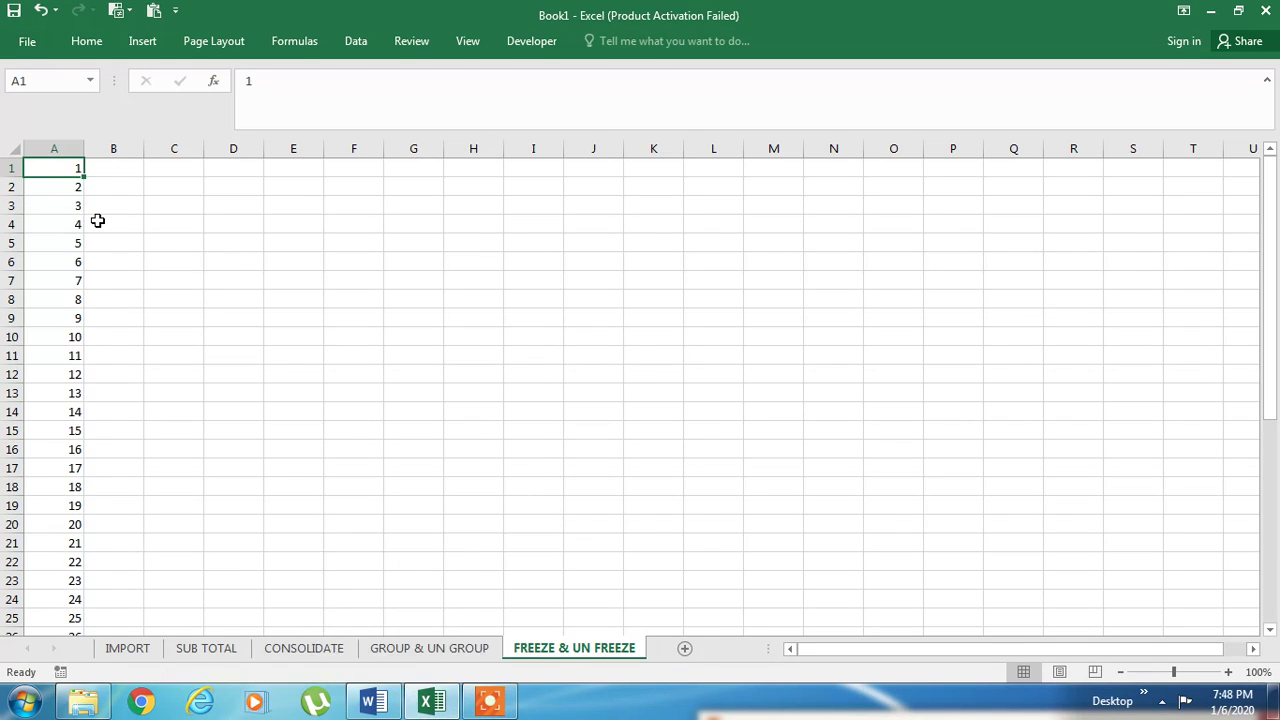
key(shift+space)
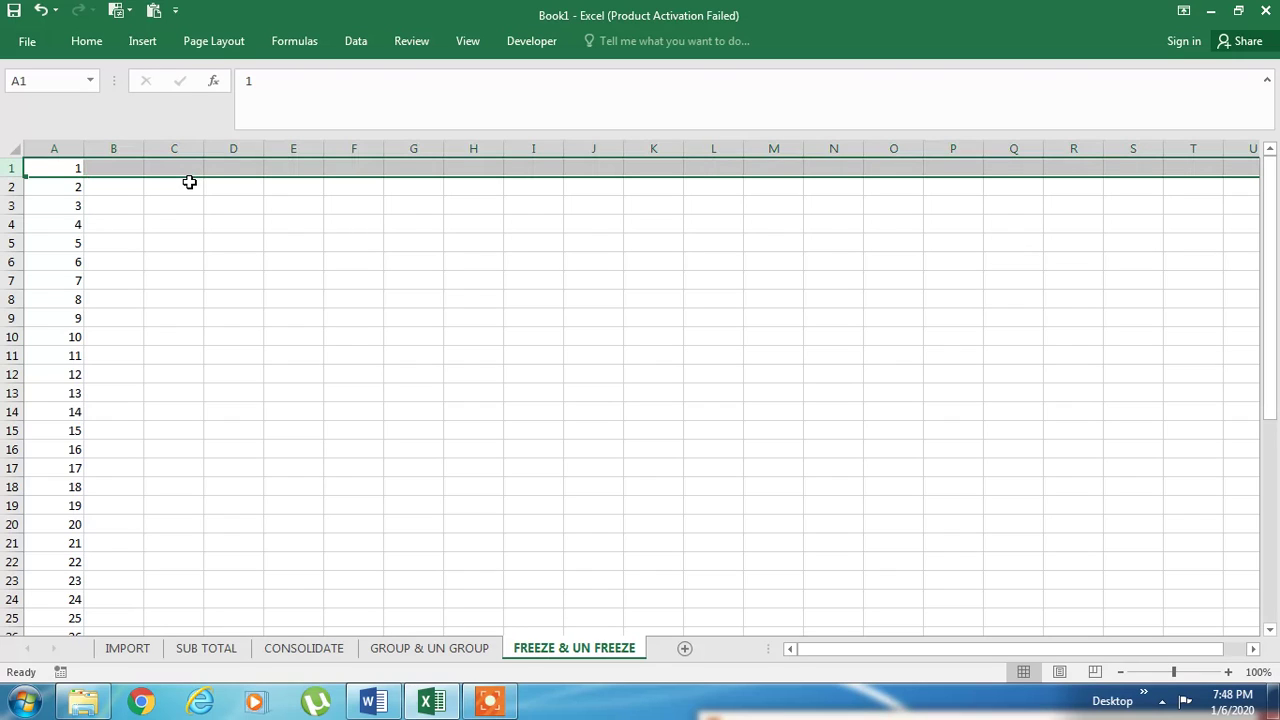
key(ctrl+shift+plus)
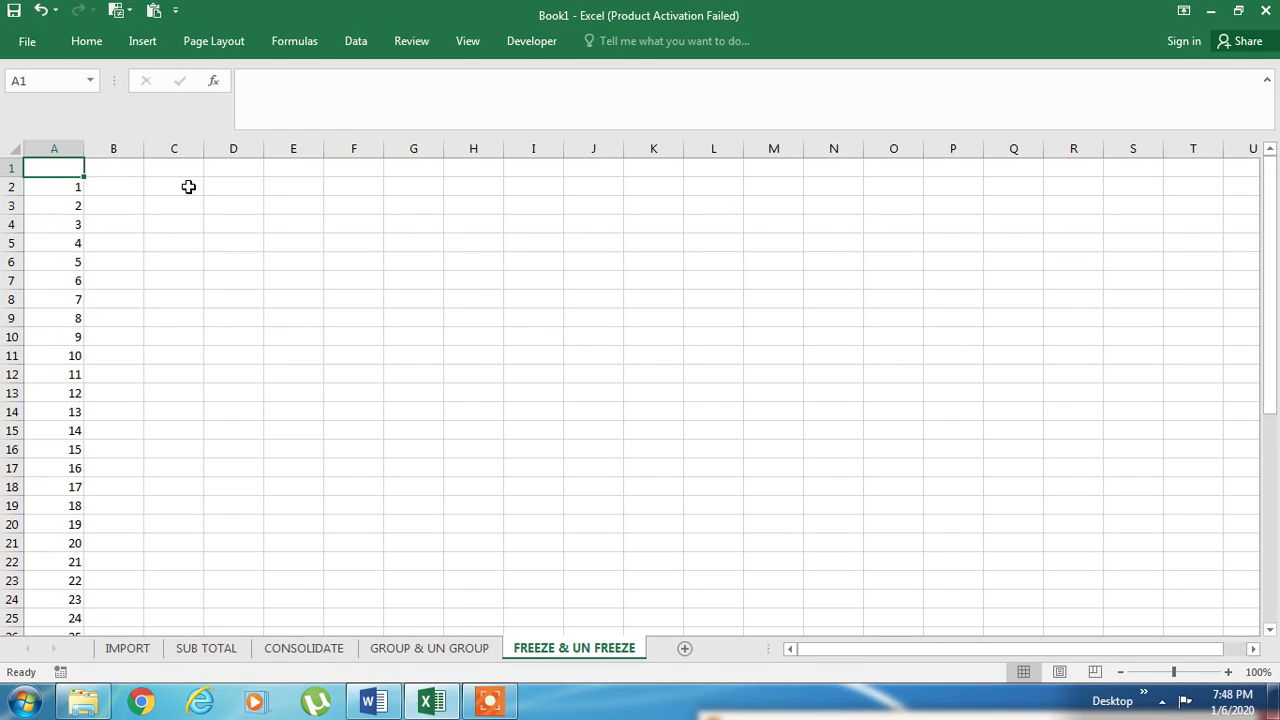
text(SNO)
key(Return)
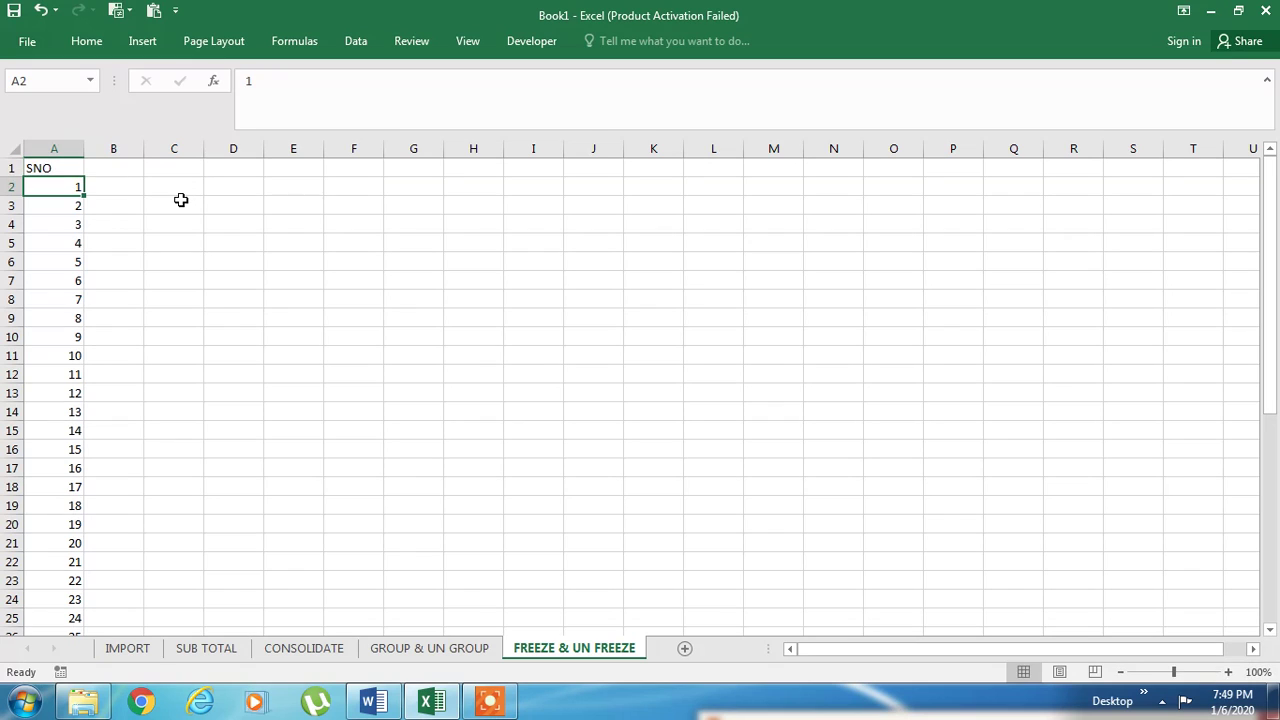
Step: Move through column A to check the serial numbers, ending on the first one
key(Down)
key(Down)
key(Down)
key(Down)
key(Down)
key(Down)
key(Down)
key(Down)
key(Down)
key(Down)
key(Down)
key(Down)
key(Down)
key(Down)
key(Down)
key(Down)
key(Down)
key(Down)
key(Down)
key(Down)
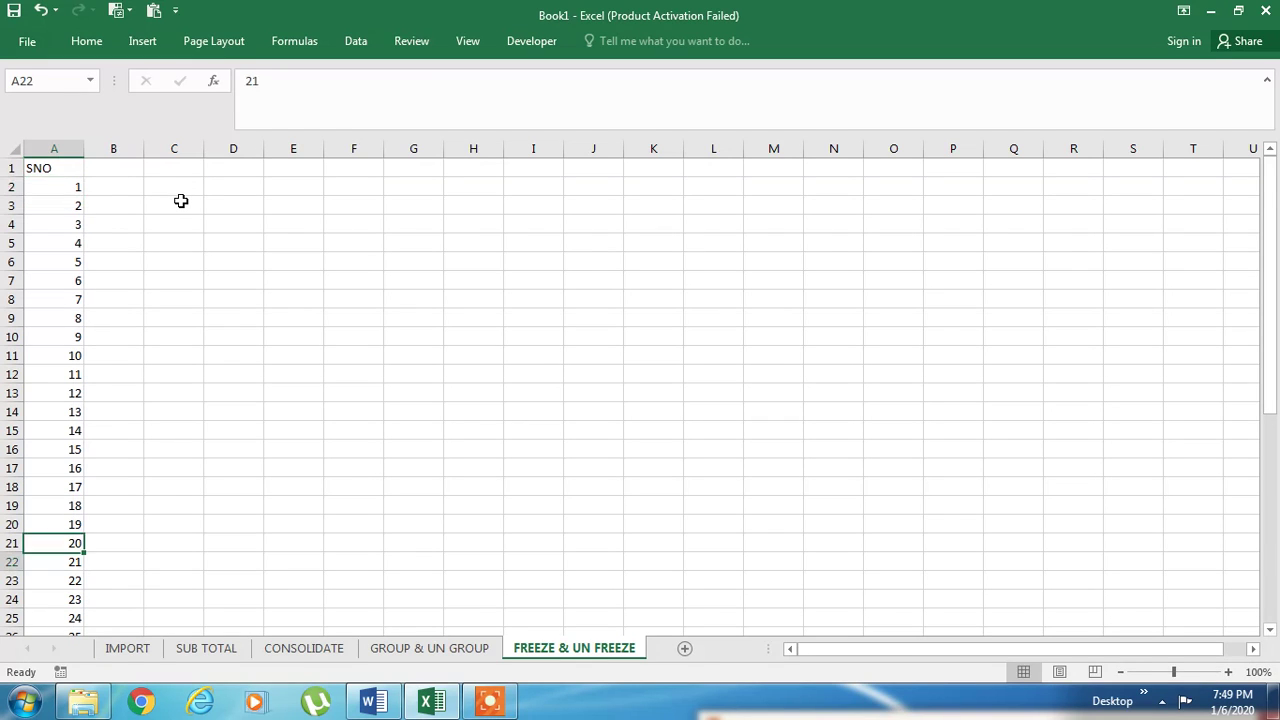
key(Down)
key(Down)
key(Down)
key(Down)
key(Down)
key(Down)
key(Down)
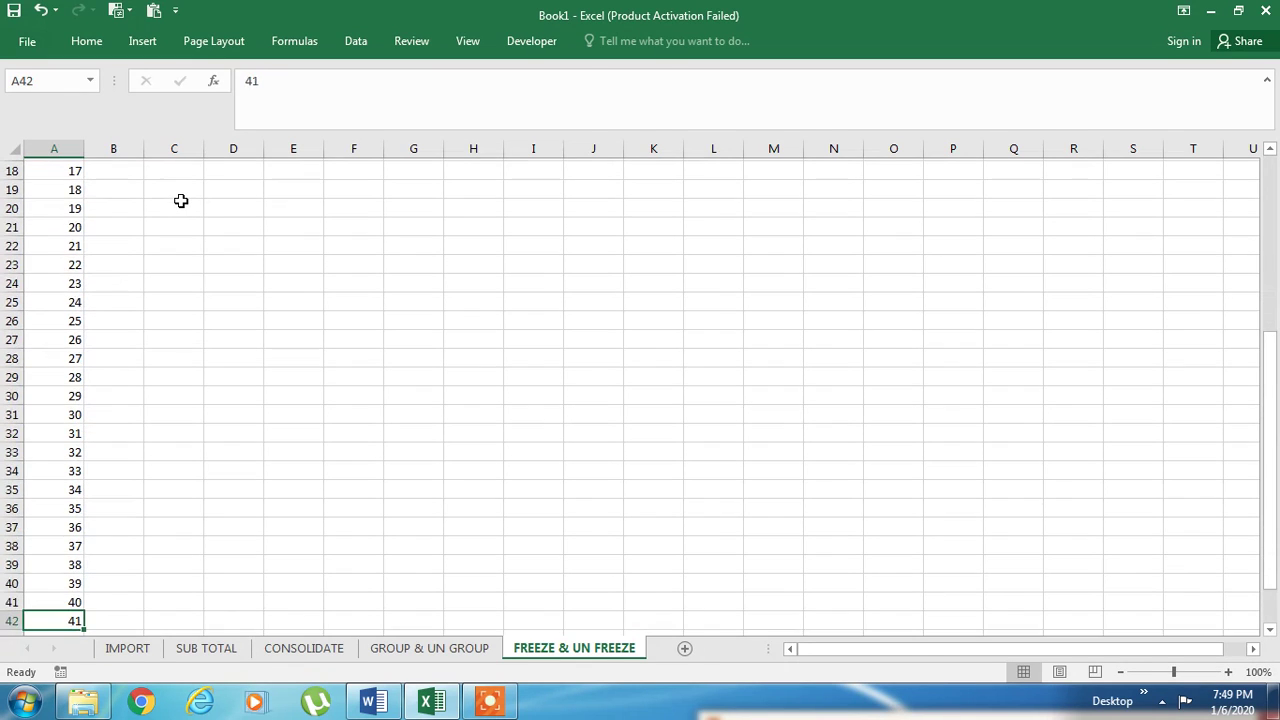
key(Up)
key(Up)
key(Up)
key(Up)
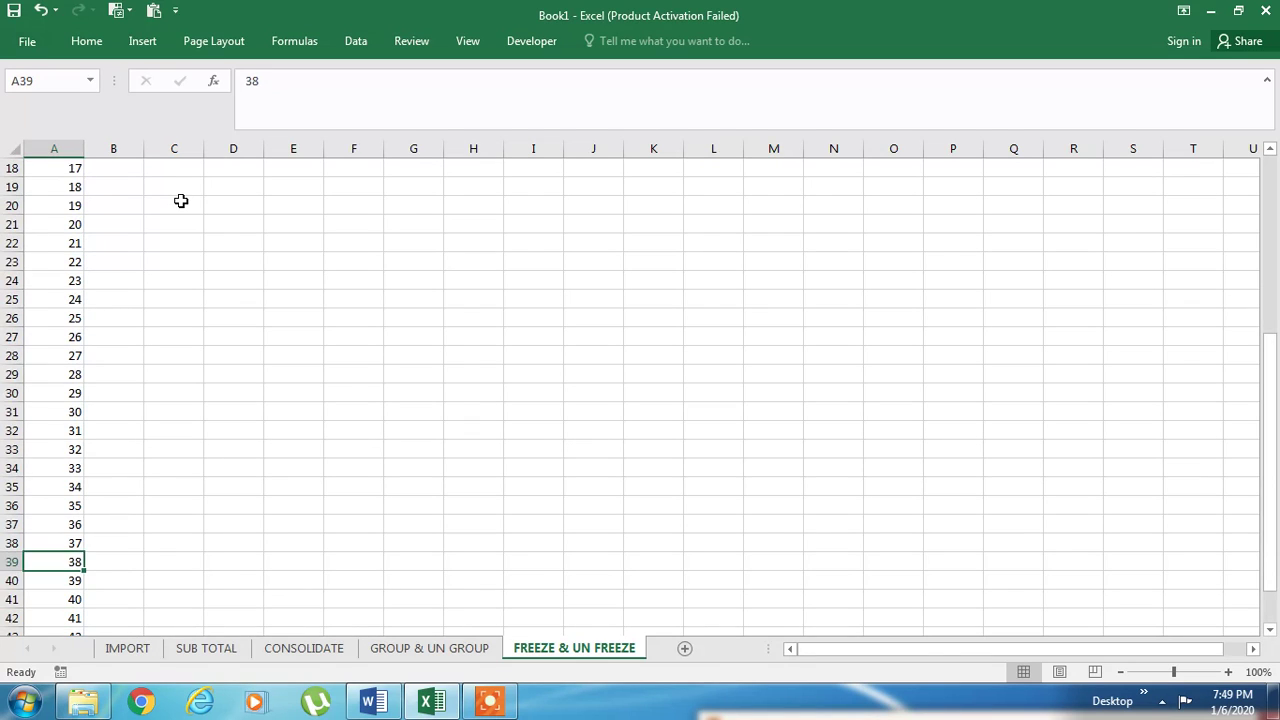
key(ctrl+Up)
key(Down)
key(Down)
key(Down)
key(Down)
key(Down)
key(Down)
key(Down)
key(Down)
key(Down)
key(Down)
key(Down)
key(Down)
key(Down)
key(Down)
key(Down)
key(Down)
key(Down)
key(Down)
key(Down)
key(Down)
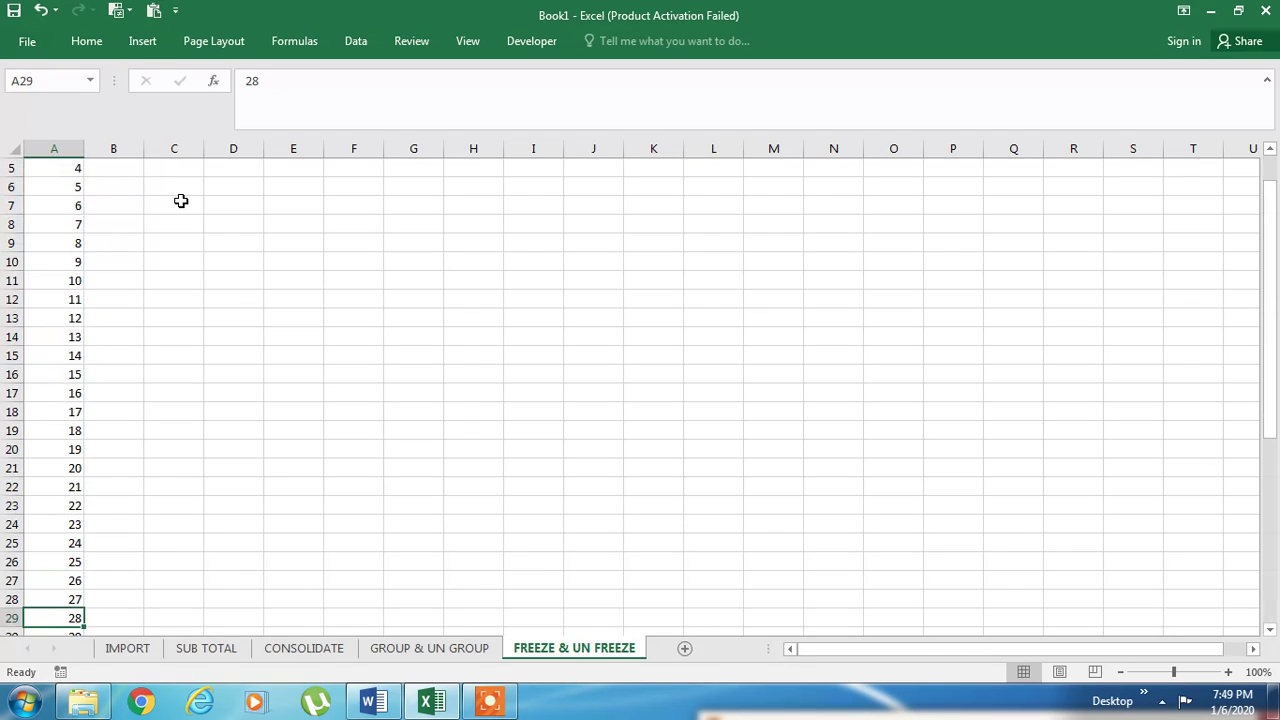
key(Down)
key(Down)
key(Down)
key(Down)
key(Down)
key(Down)
key(Down)
key(Down)
key(Down)
key(Down)
key(Down)
key(ctrl+Up)
key(Down)
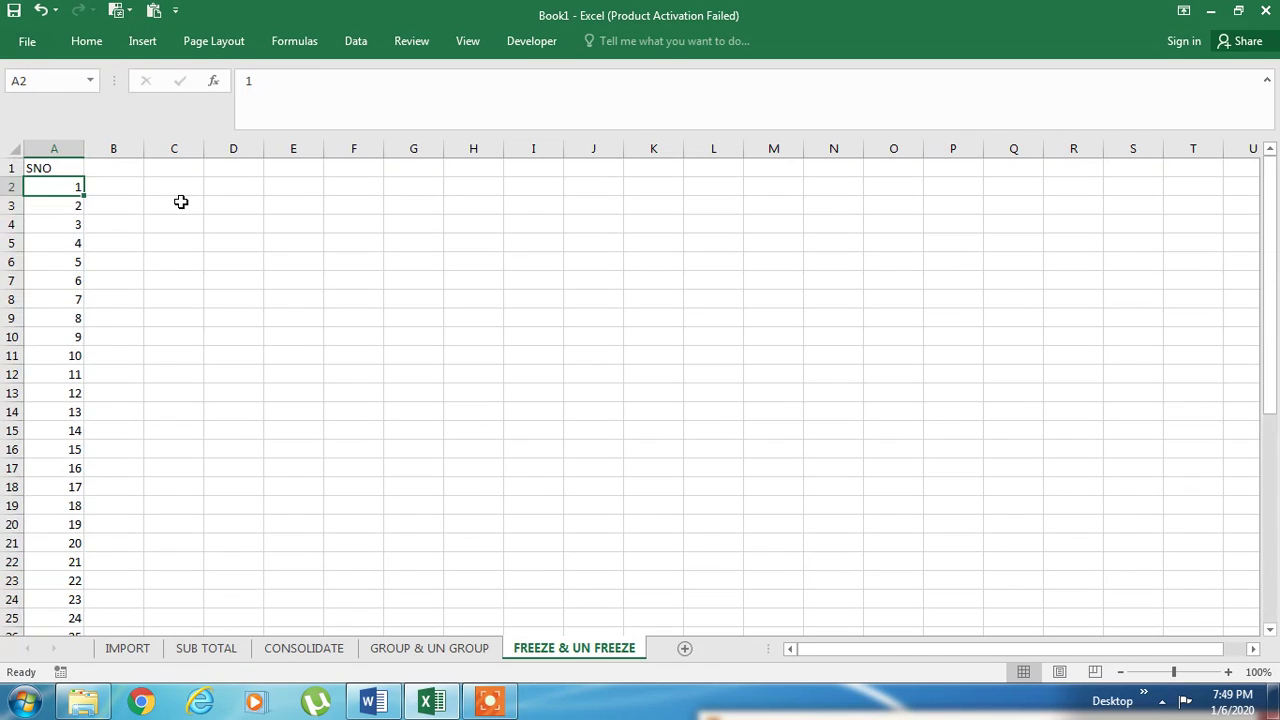
Step: Cancel a CLICK DATA note in I5 and look at the View tab's Freeze Panes options
click(558, 245)
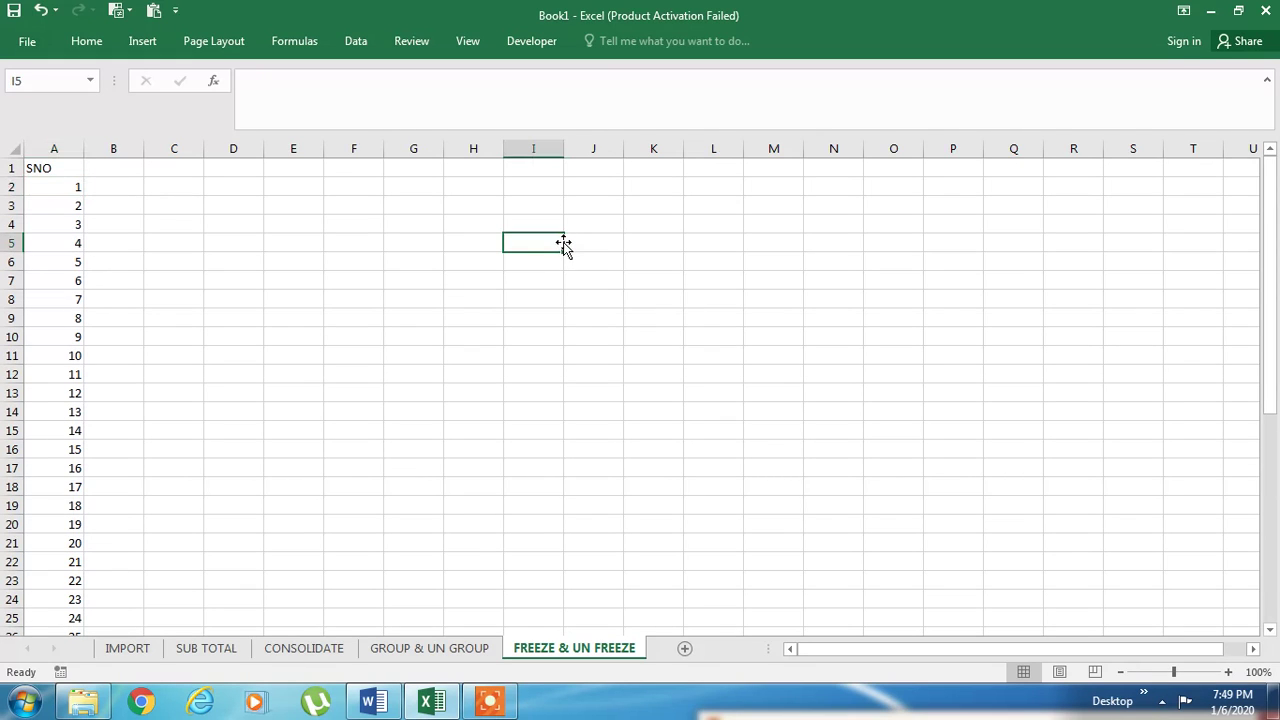
text(CLICK DATA)
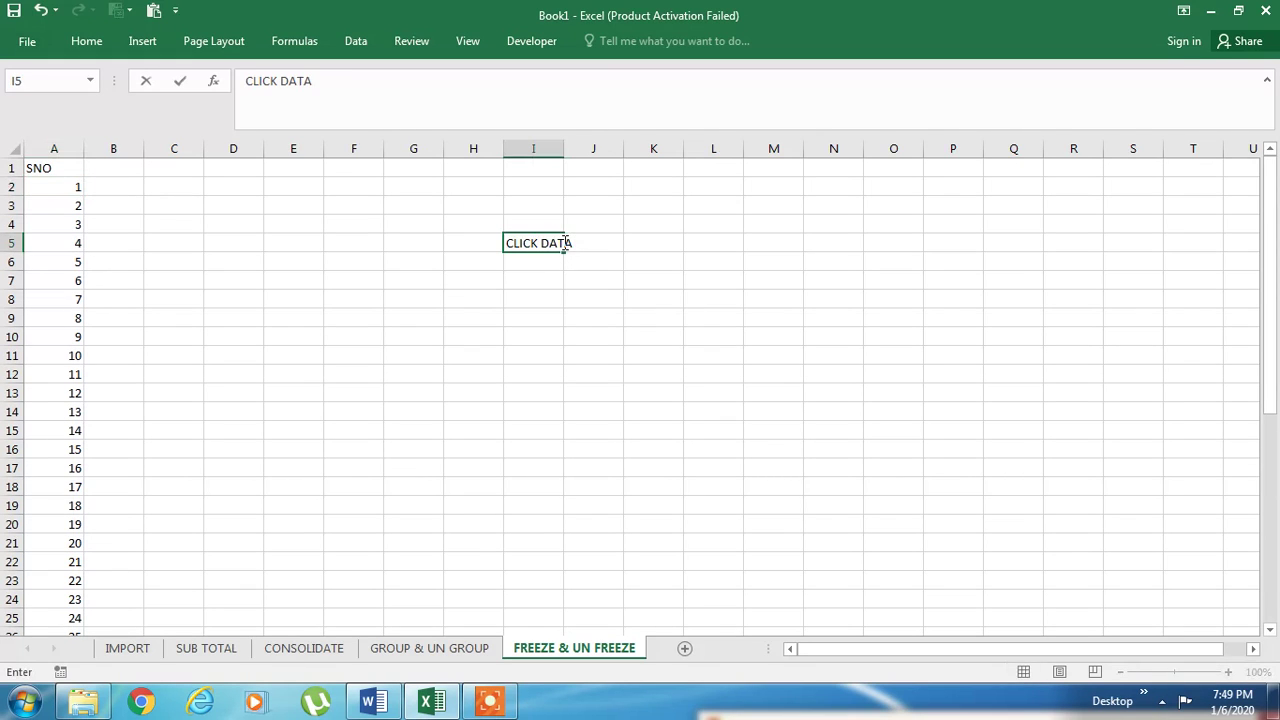
key(Escape)
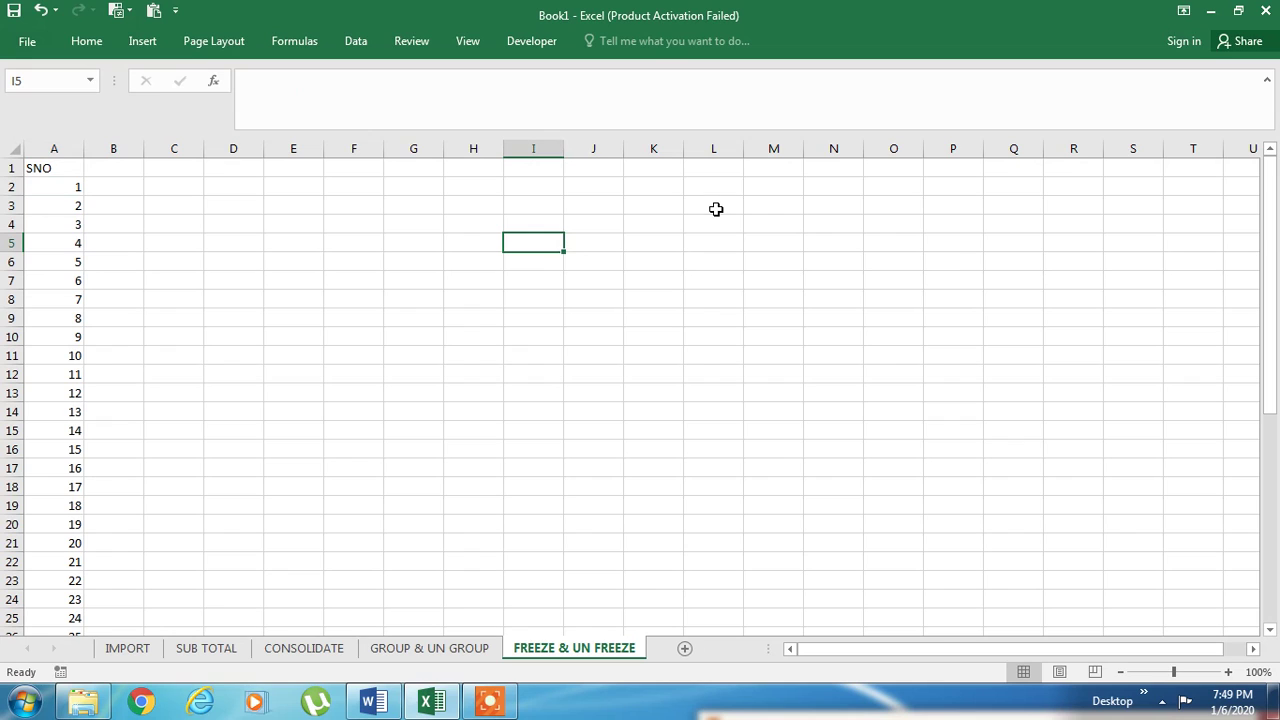
click(411, 41)
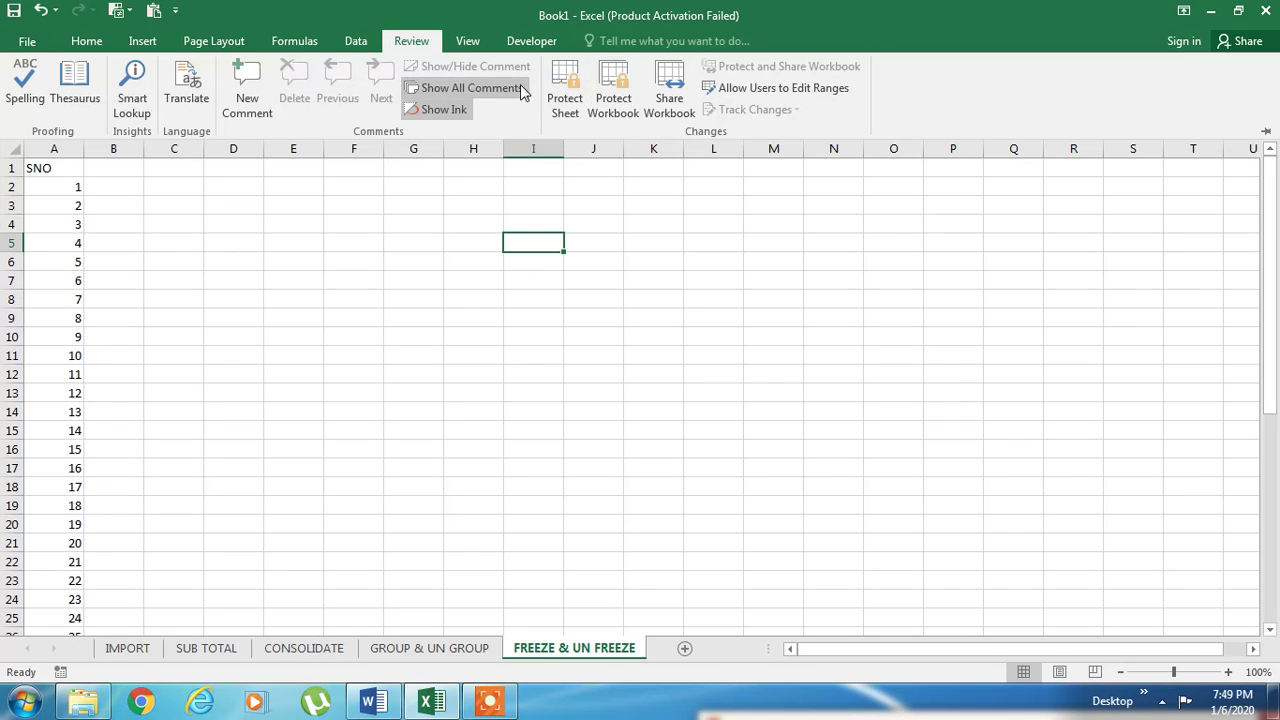
click(468, 42)
click(470, 44)
click(471, 46)
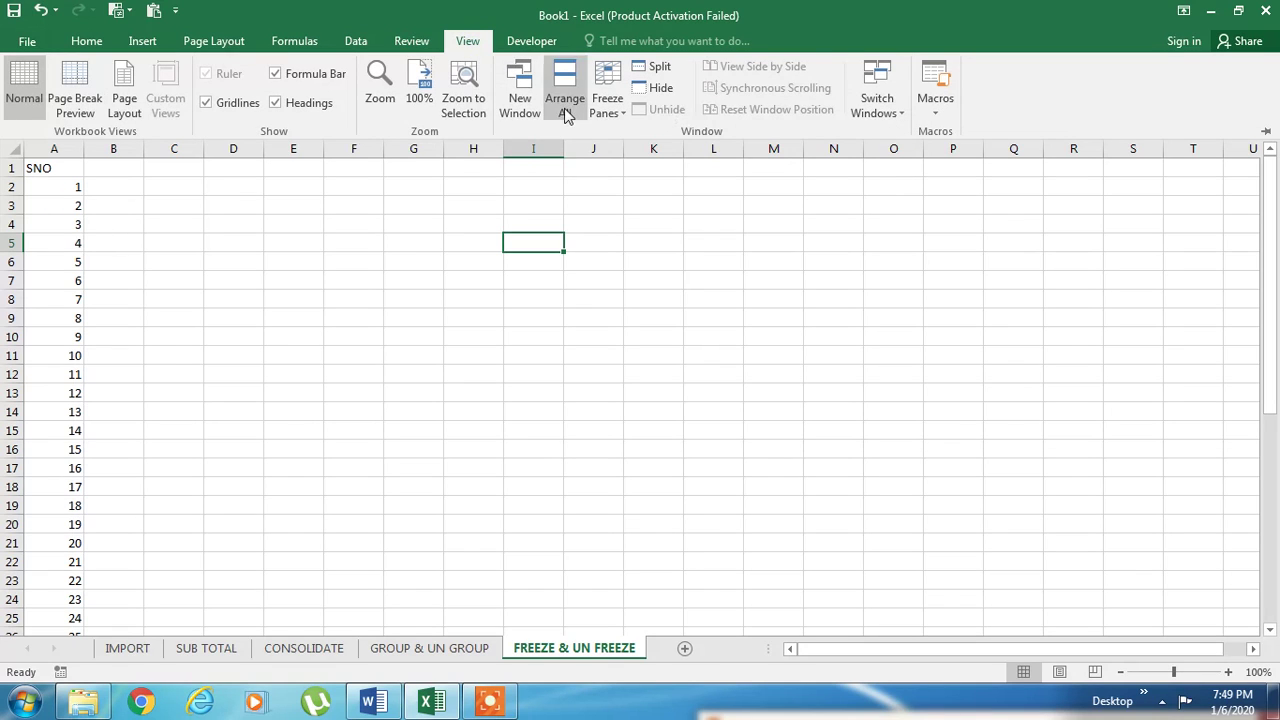
click(607, 100)
click(563, 249)
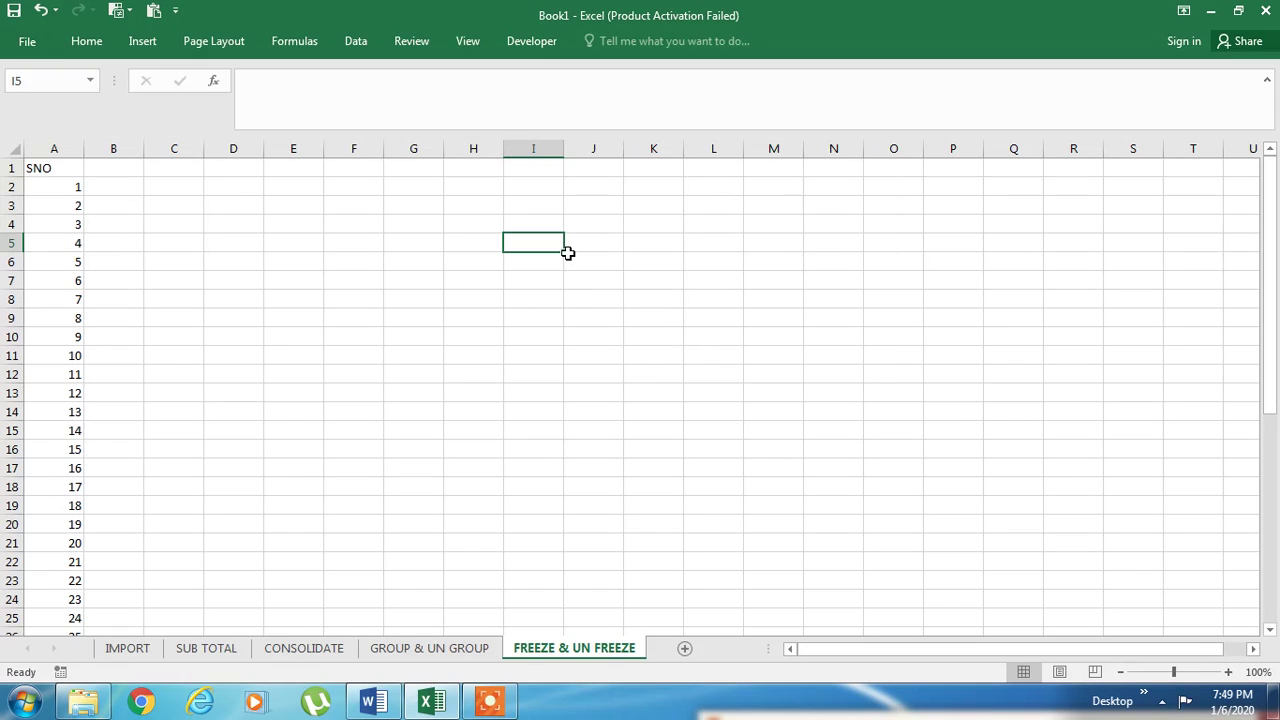
Step: Add the note ALT WF in cell J5
click(579, 245)
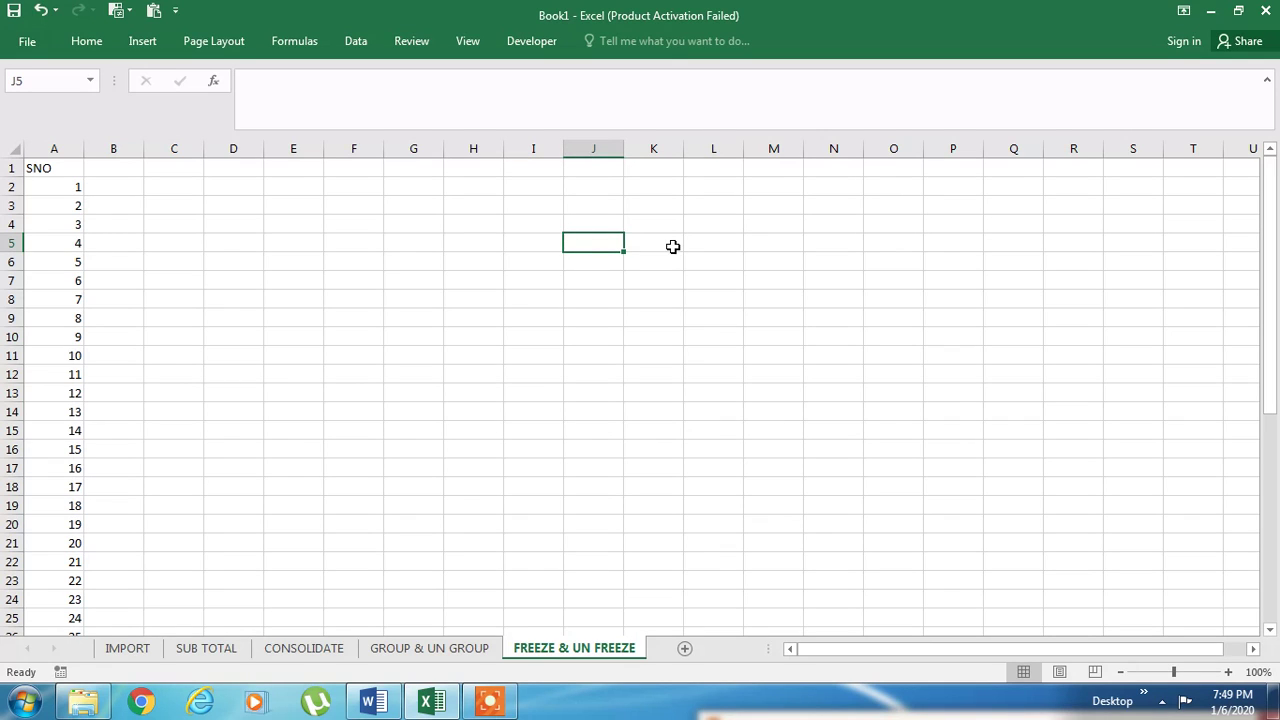
text(ALT)
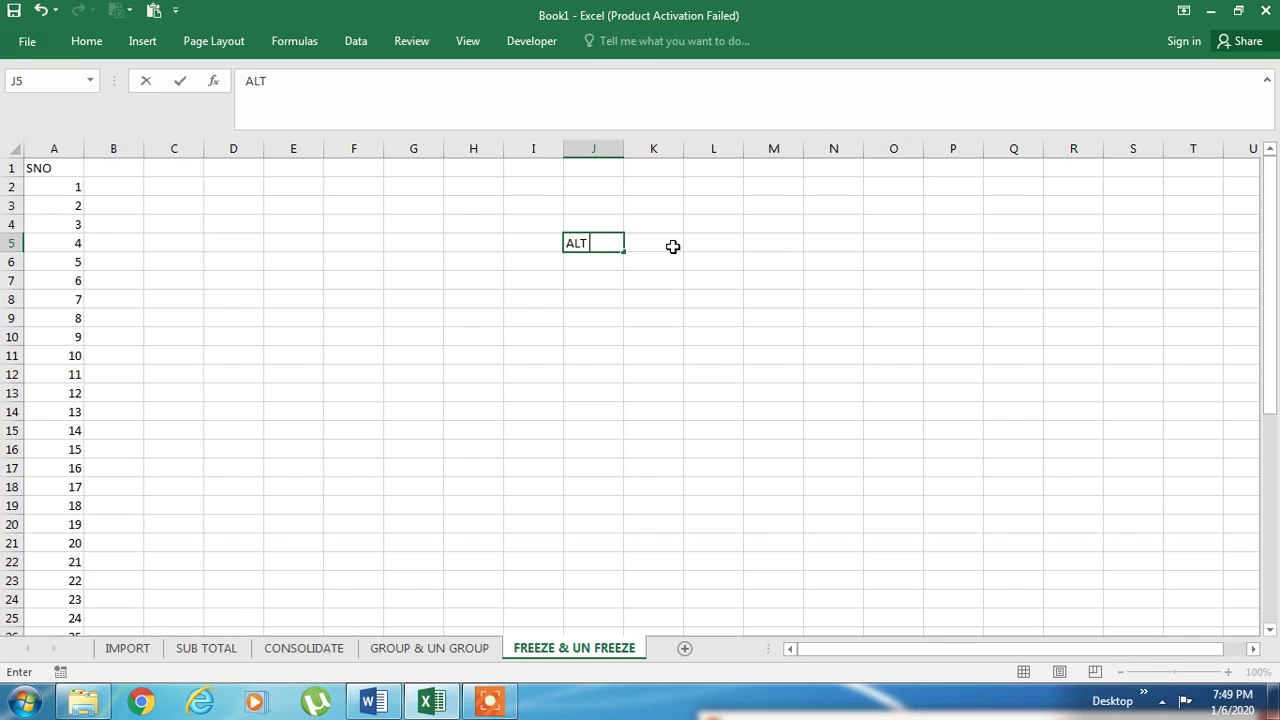
text( WF)
key(Return)
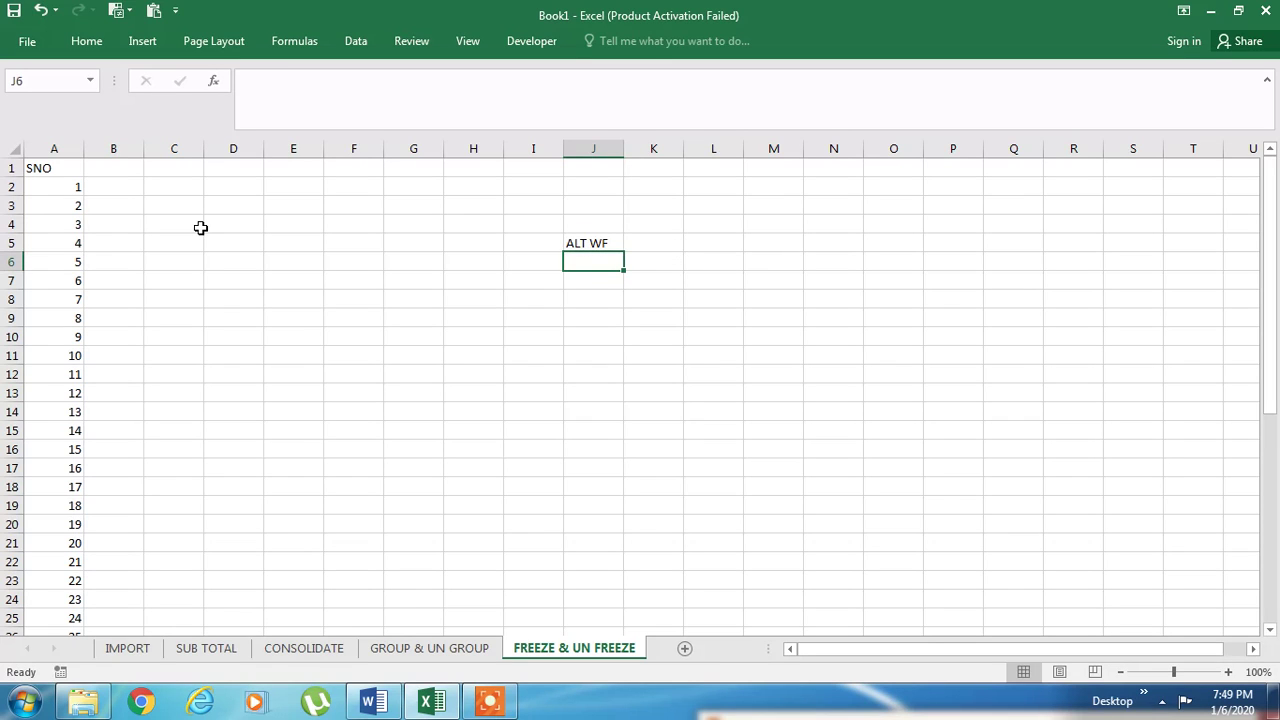
Step: Select row 2 and freeze panes so the SNO header row stays fixed
click(49, 184)
key(shift+space)
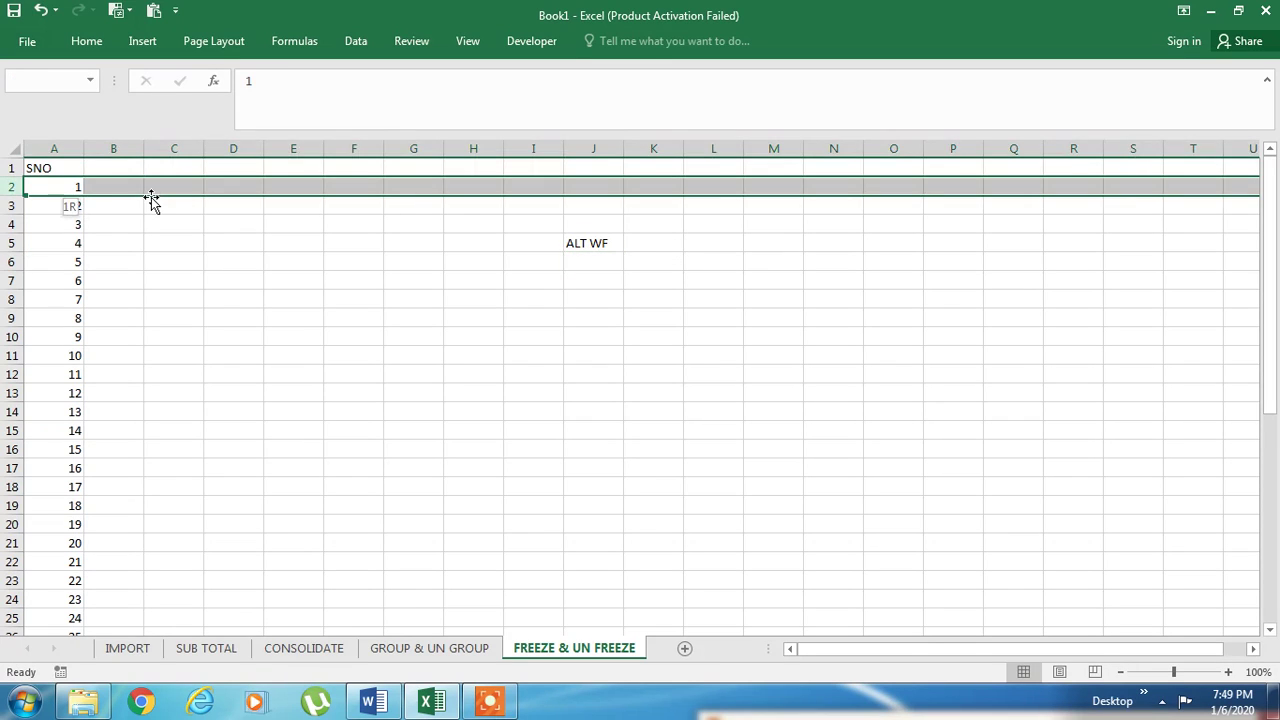
click(472, 41)
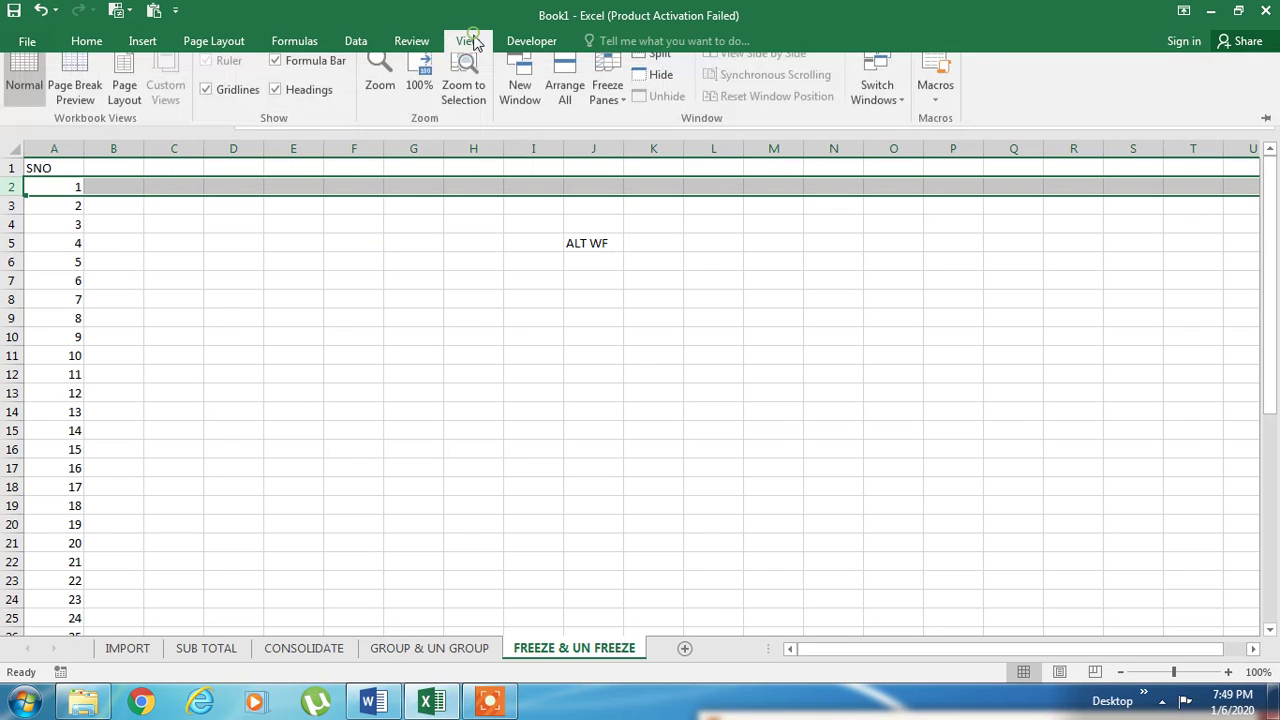
click(620, 114)
click(660, 140)
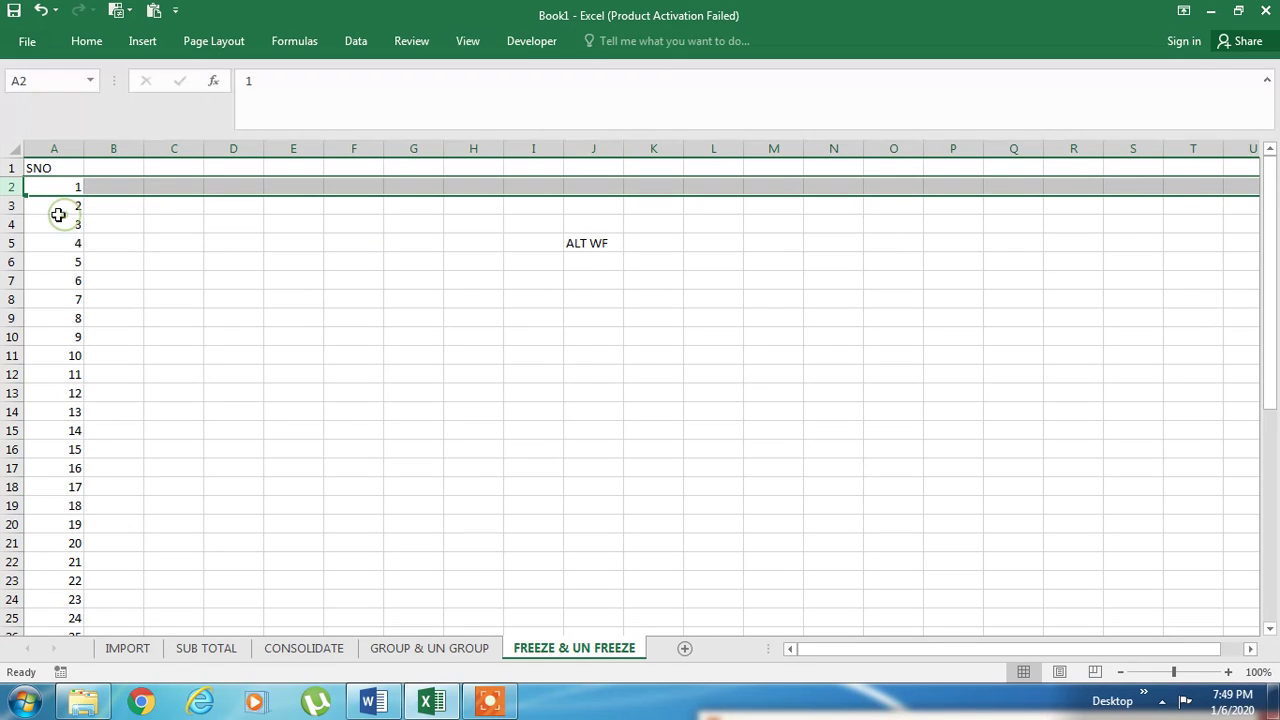
Step: Move down past the last serial number to test the frozen header, then return to the top
click(58, 212)
click(60, 222)
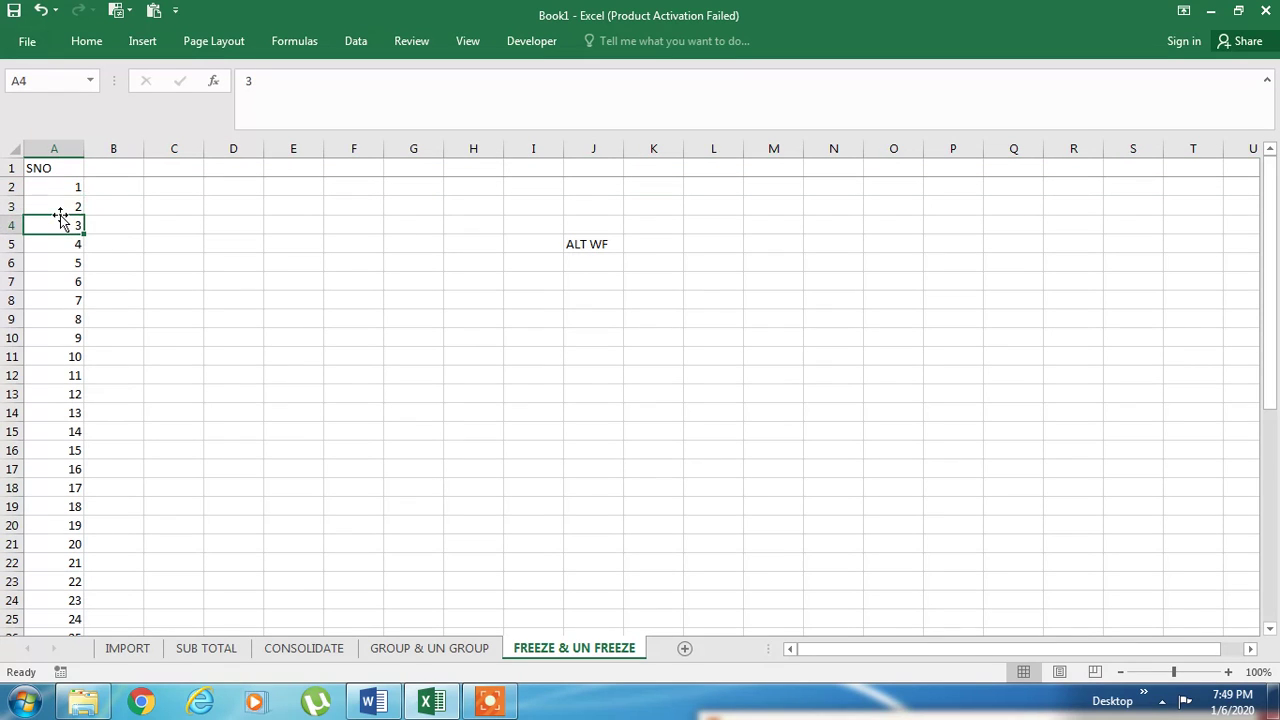
key(Down)
key(Down)
key(Down)
key(Down)
key(Down)
key(Down)
key(Down)
key(Down)
key(Down)
key(Down)
key(Down)
key(Down)
key(Down)
key(Down)
key(Down)
key(Down)
key(Down)
key(Down)
key(Down)
key(Down)
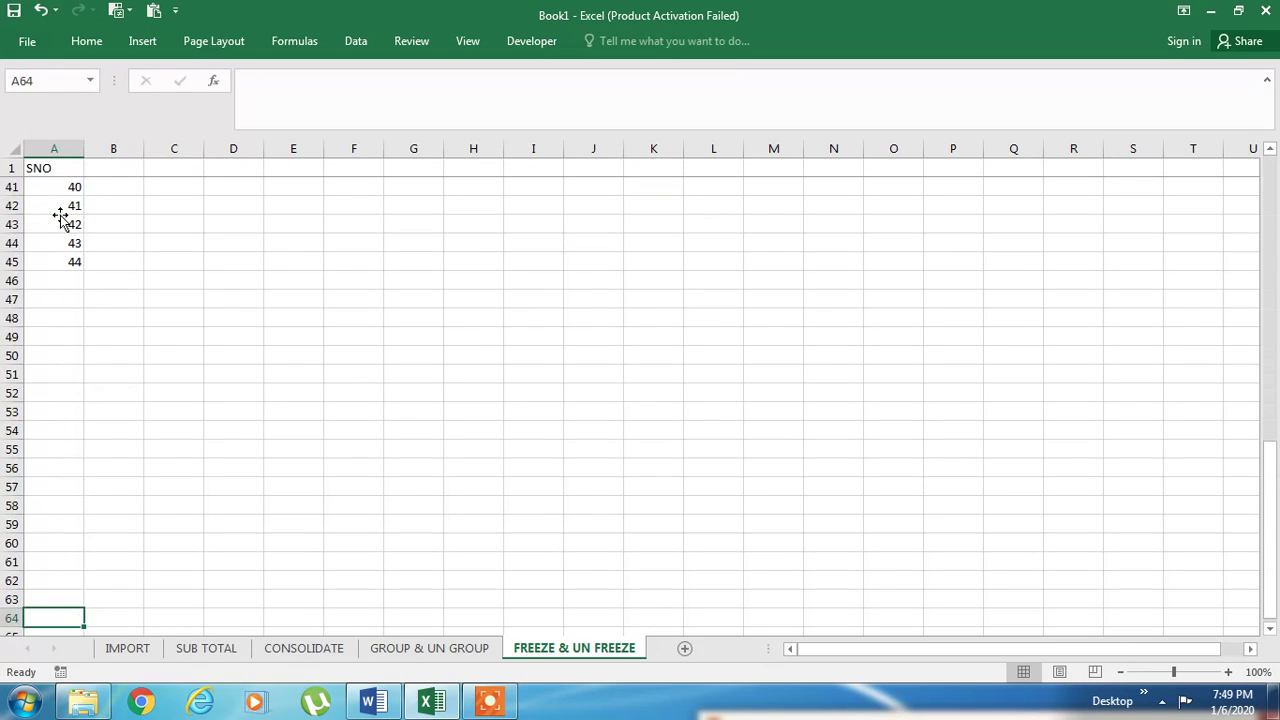
key(Down)
key(Down)
key(Down)
key(Down)
key(Down)
key(Down)
key(Down)
key(Down)
key(Down)
key(Down)
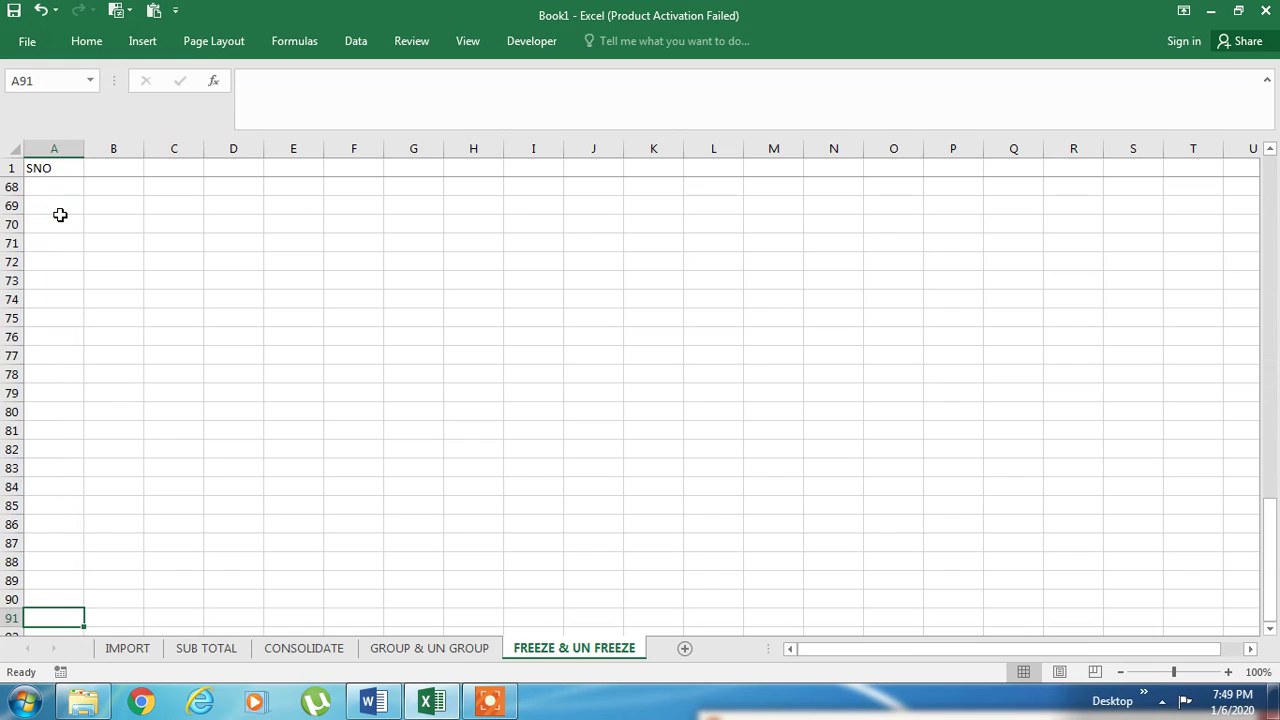
key(ctrl+Up)
key(ctrl+Home)
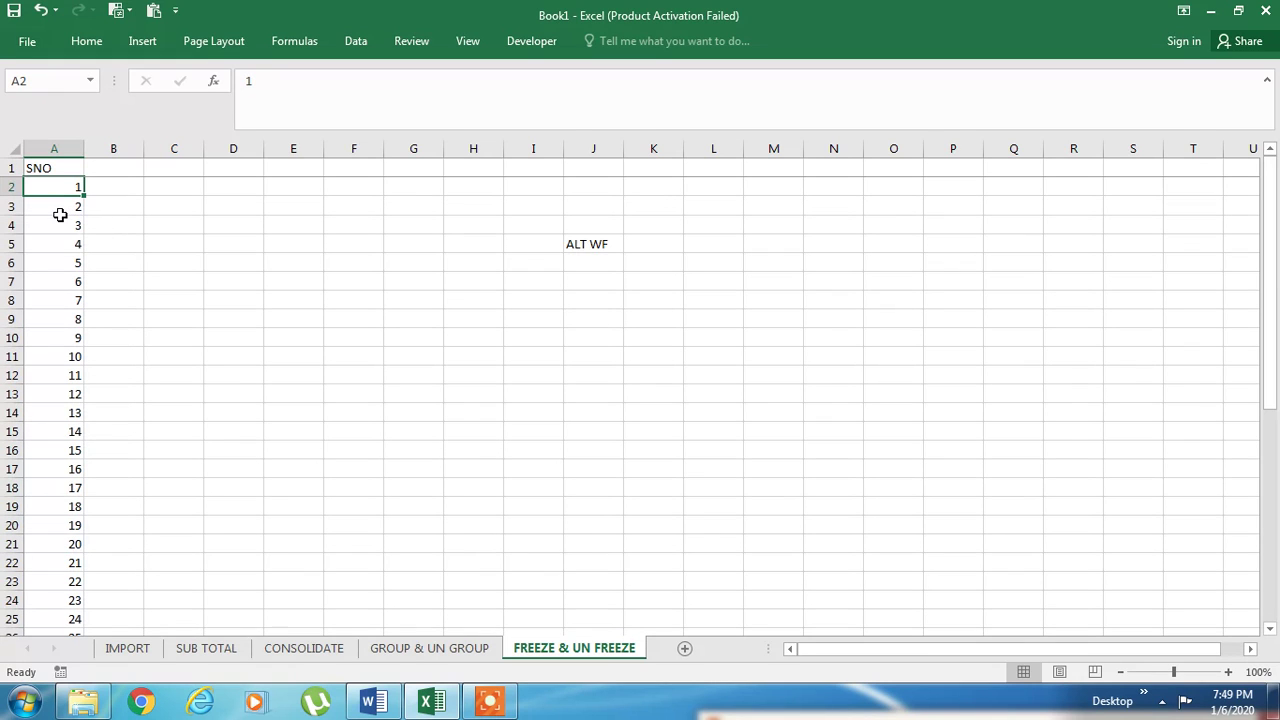
Step: Select row 2 and unfreeze the panes with Alt W F F
key(shift+space)
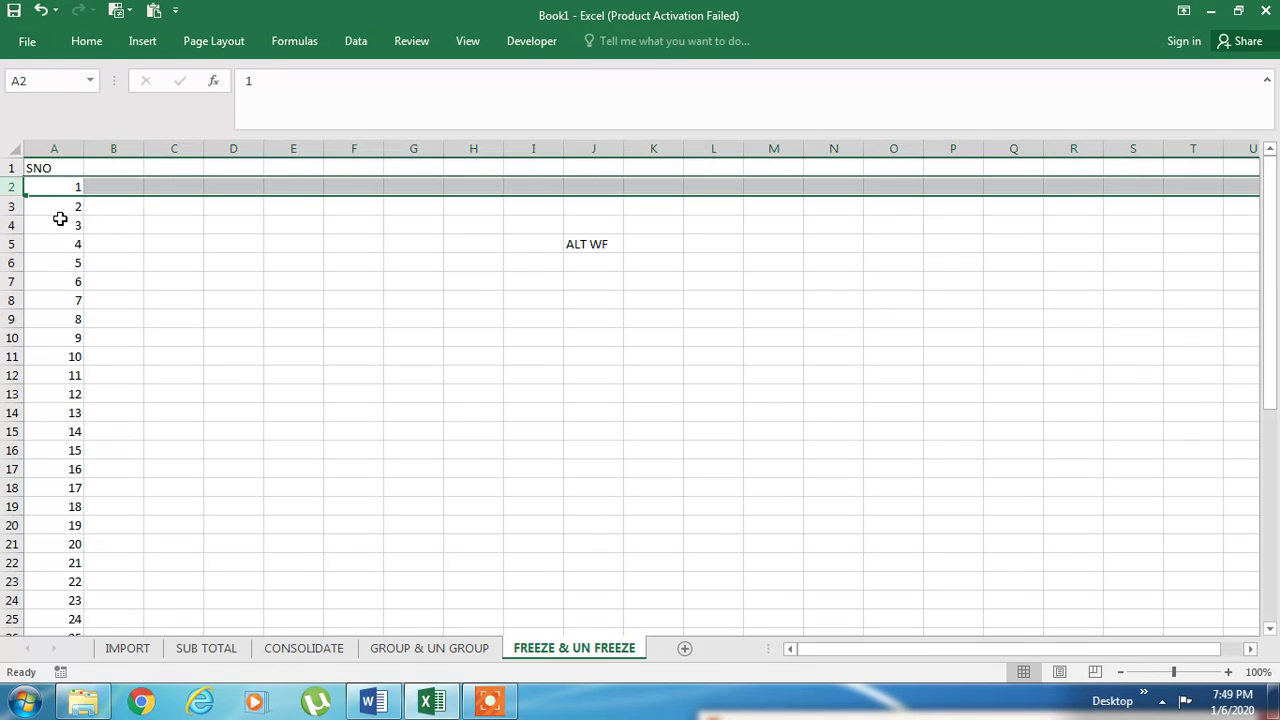
key(alt)
key(w)
key(f)
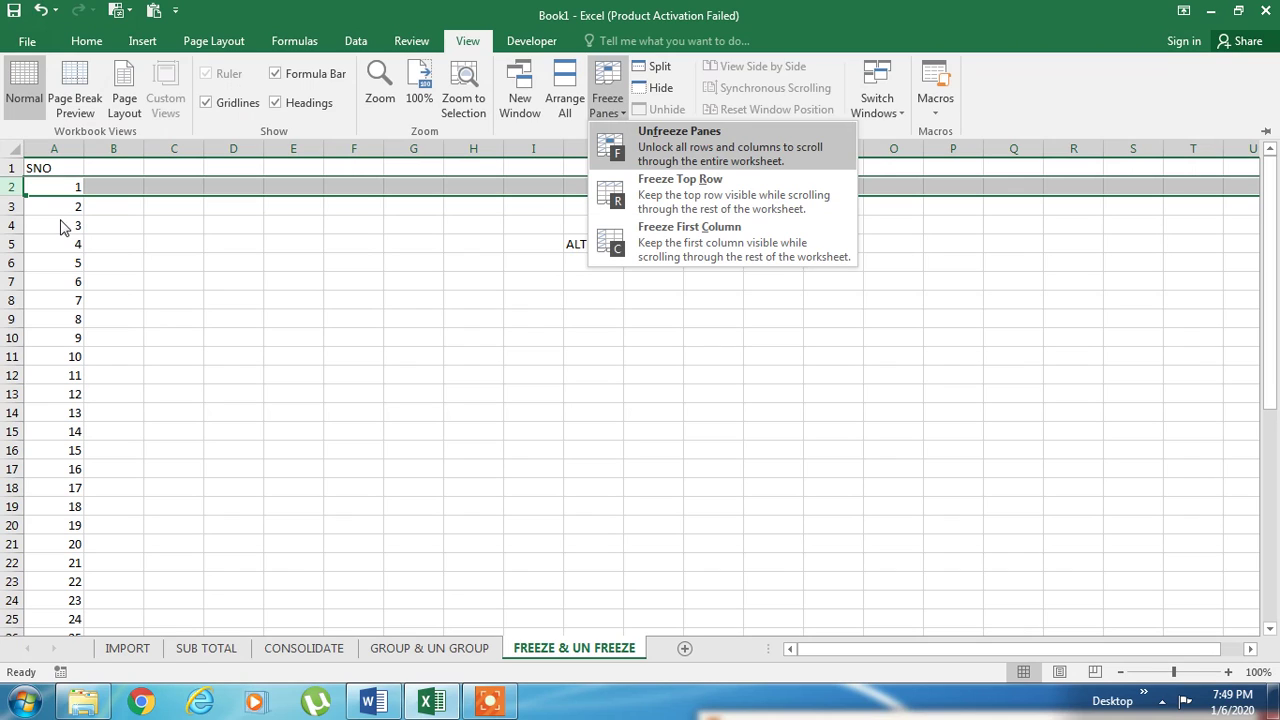
key(f)
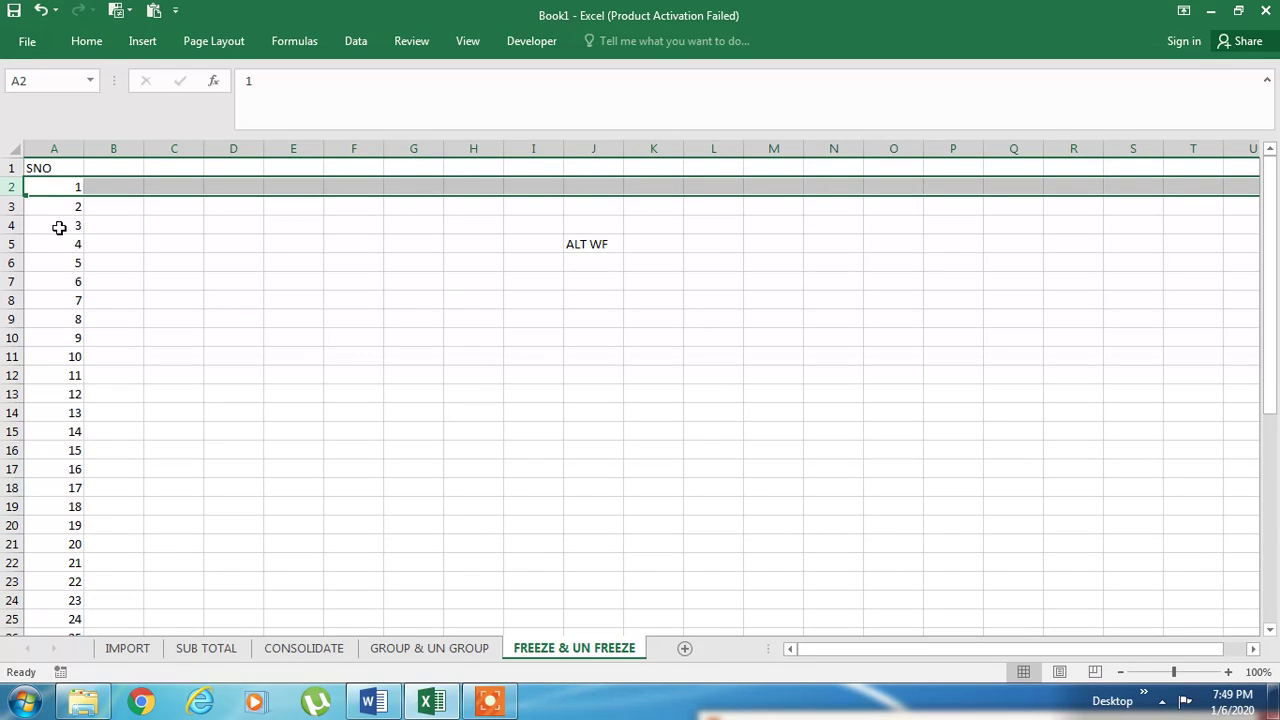
Step: Select column B and freeze panes to lock column A, testing by moving right past column AP
click(350, 357)
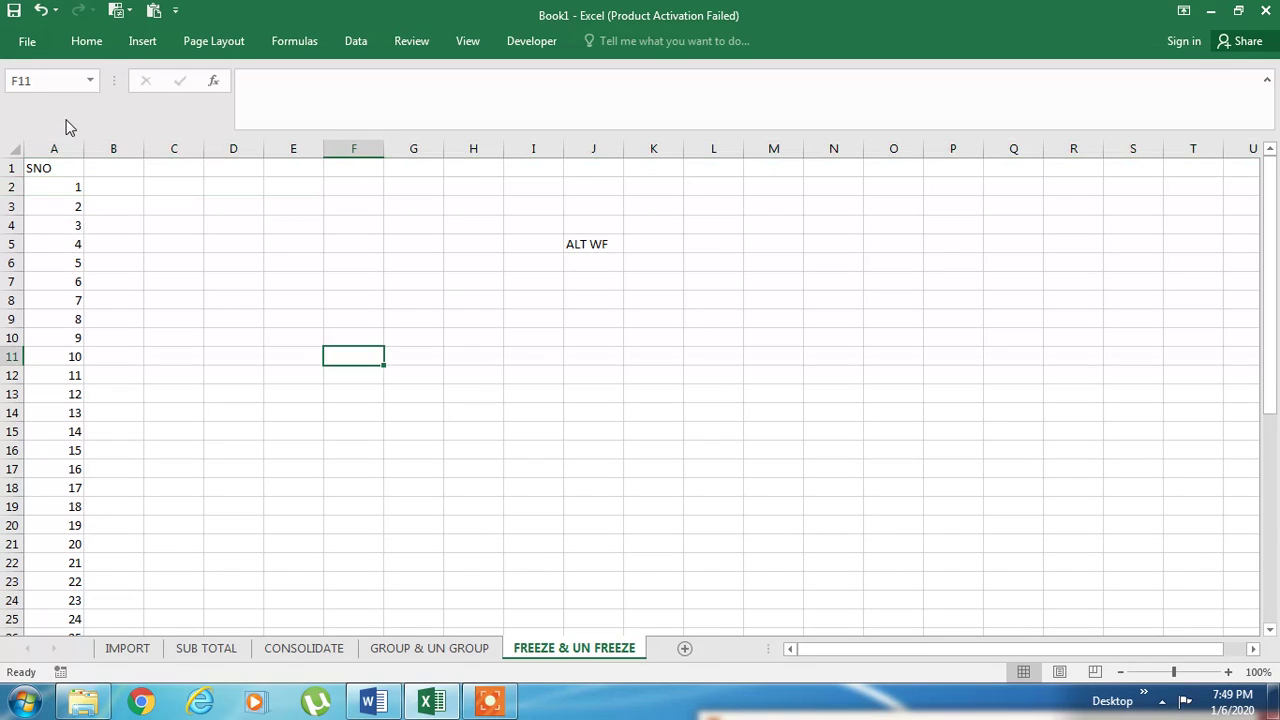
click(122, 147)
key(alt)
key(w)
key(f)
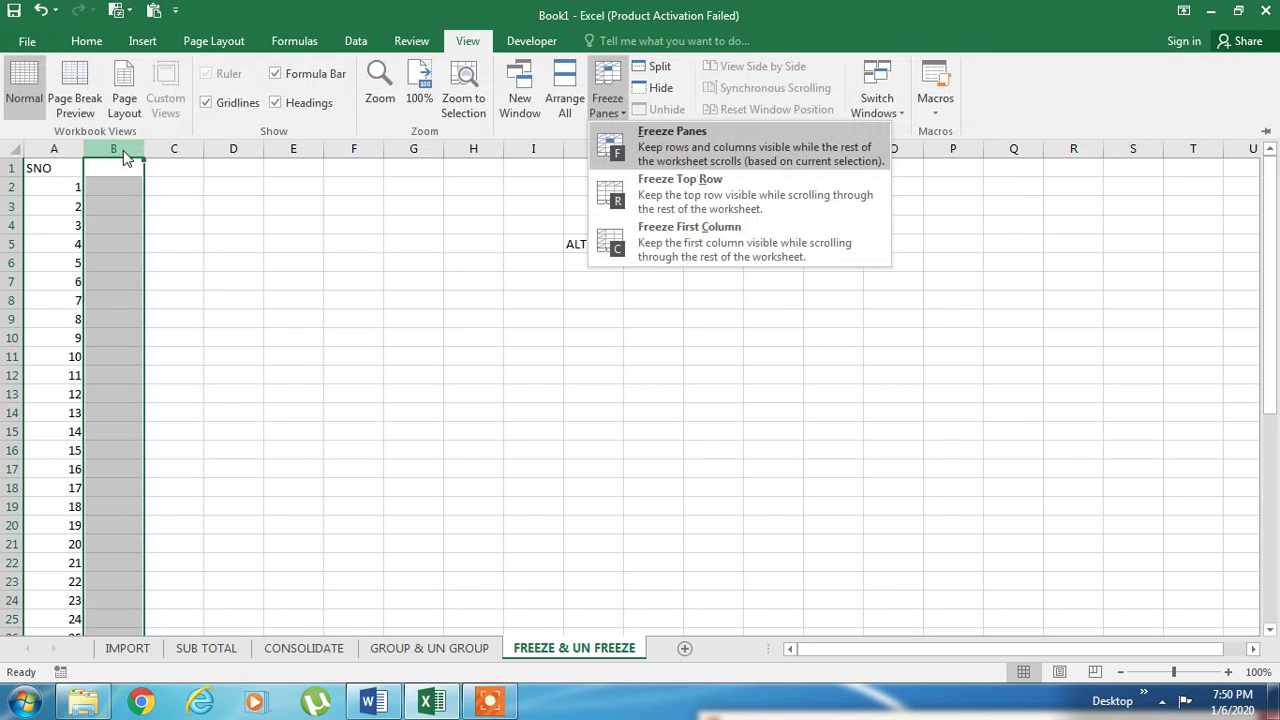
key(f)
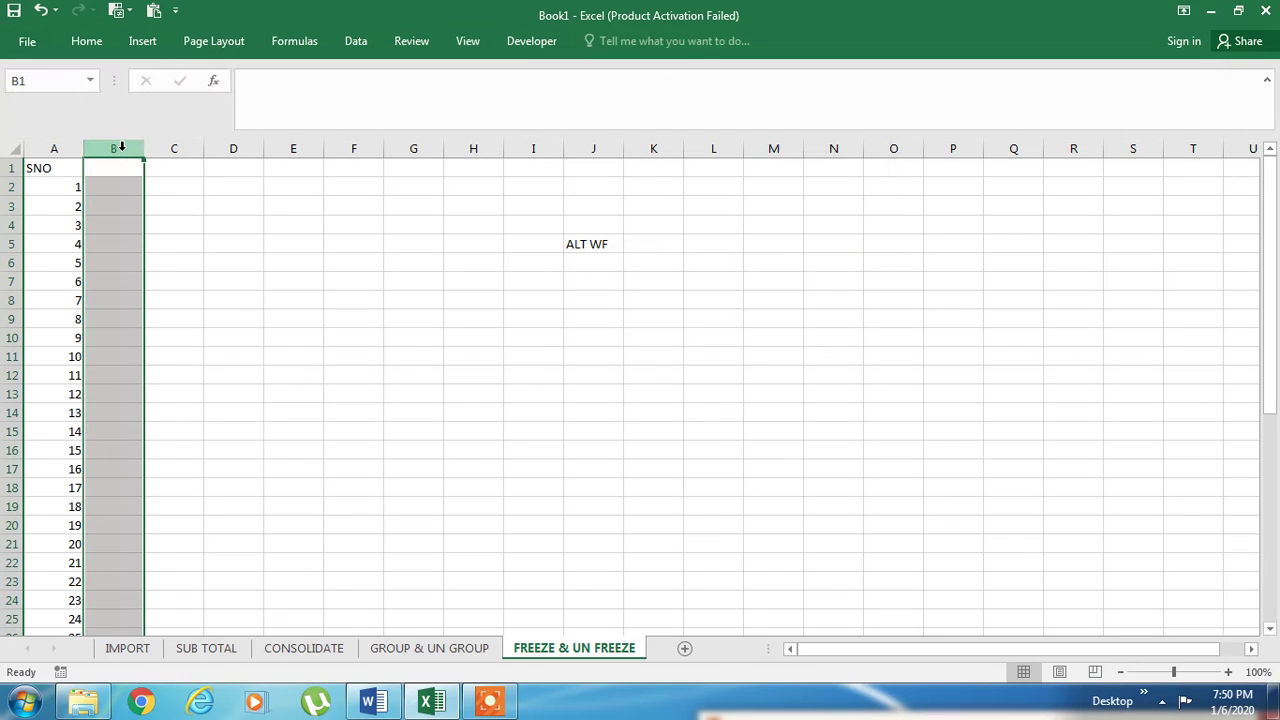
key(Right)
key(Right)
key(Right)
key(Right)
key(Right)
key(Right)
key(Right)
key(Right)
key(Right)
key(Right)
key(Right)
key(Right)
key(Right)
key(Right)
key(Right)
key(Right)
key(Right)
key(Right)
key(Right)
key(Right)
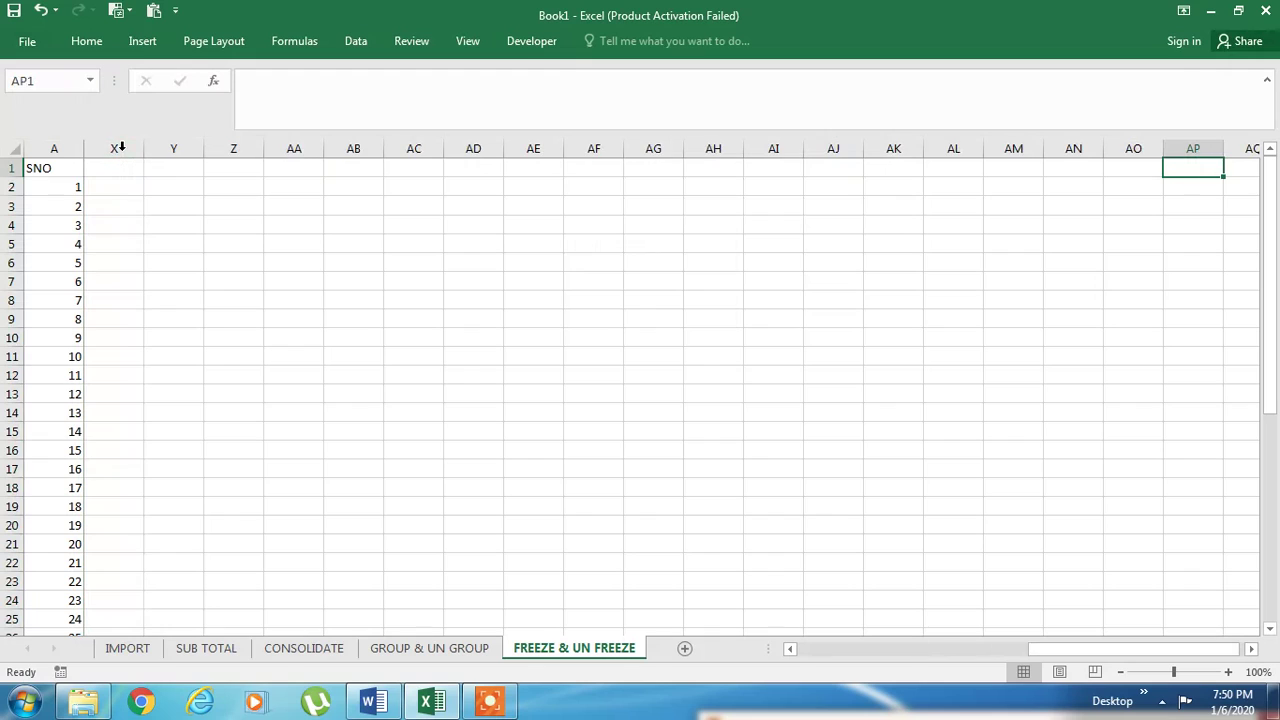
key(Right)
key(Right)
key(Right)
key(Right)
key(Right)
key(Right)
key(Right)
key(Right)
key(Right)
key(Right)
key(Right)
key(Right)
key(Right)
key(Right)
key(Right)
key(Right)
key(Right)
key(Right)
key(Right)
key(Right)
key(ctrl+Home)
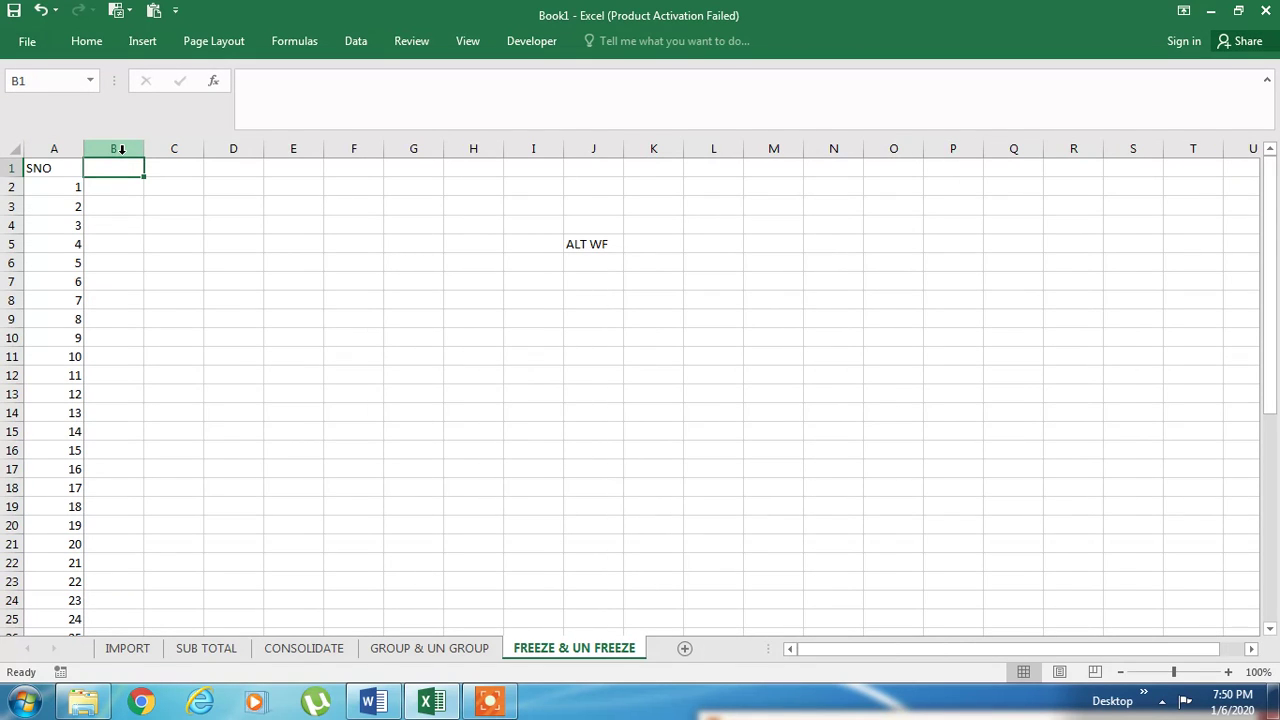
Step: Select A1:B45 and unfreeze the panes with Alt W F
key(Left)
key(ctrl+shift+Down)
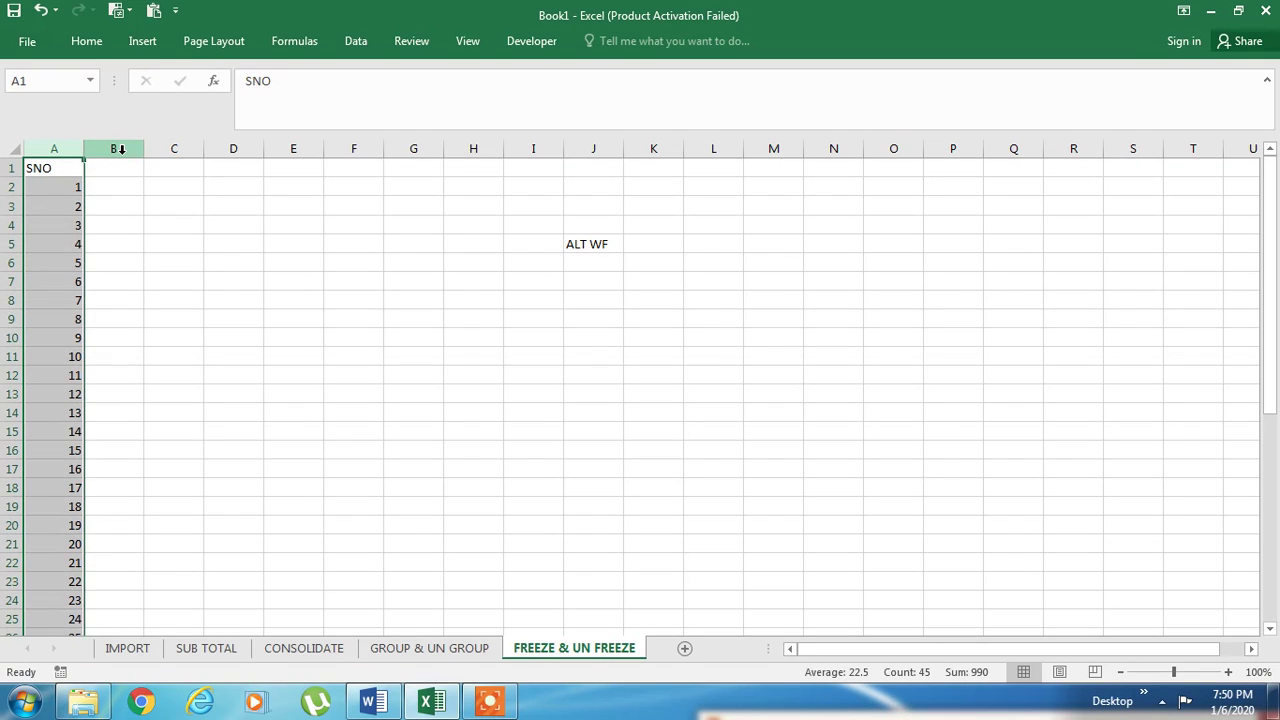
key(shift+Right)
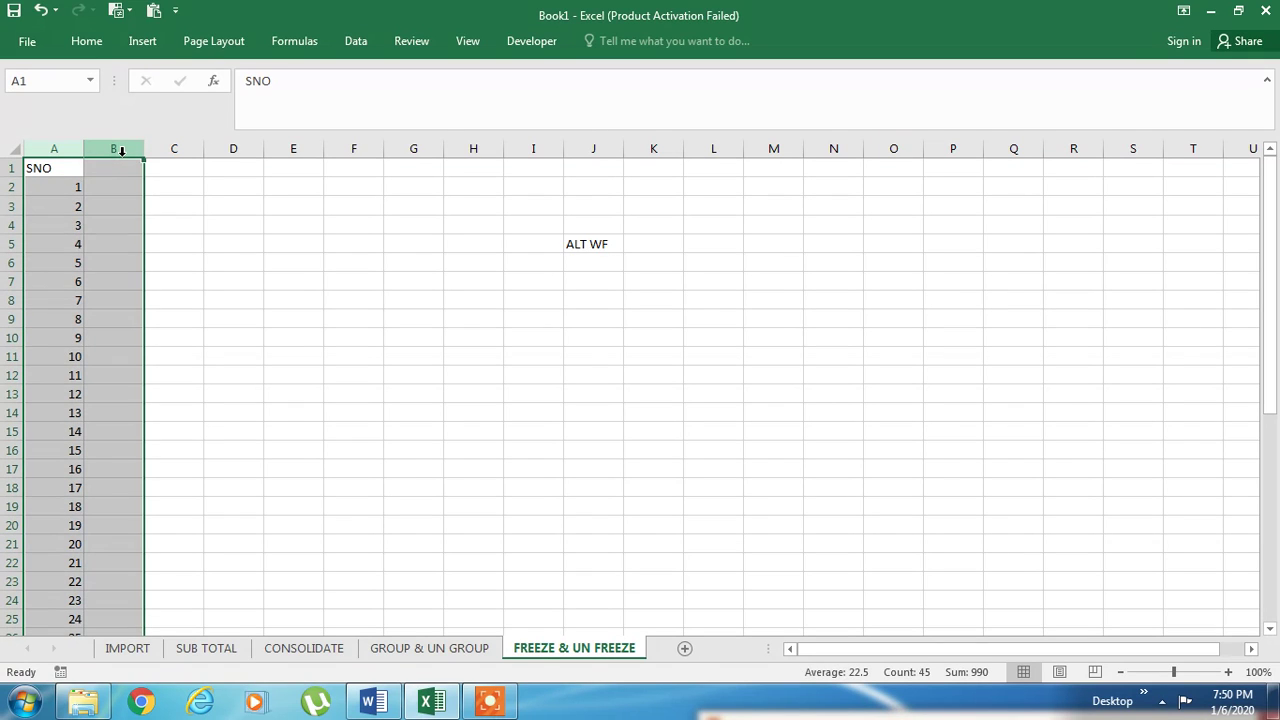
key(alt+w)
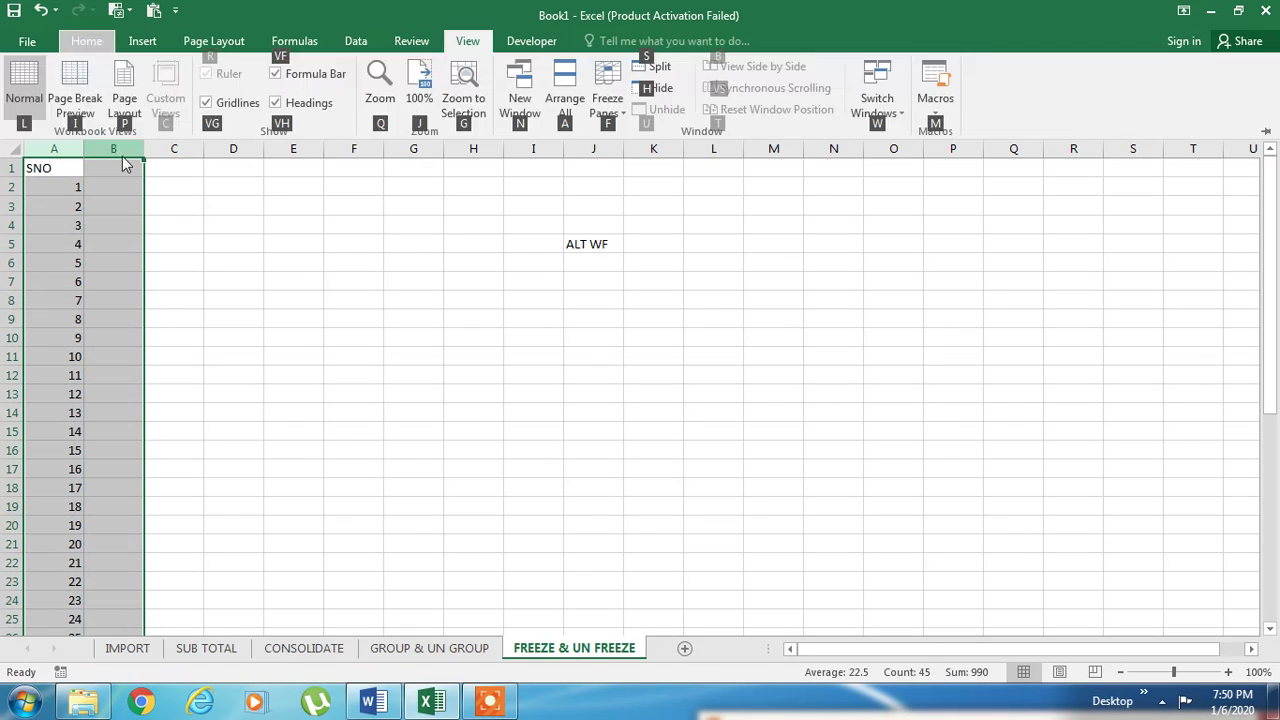
key(f)
key(f)
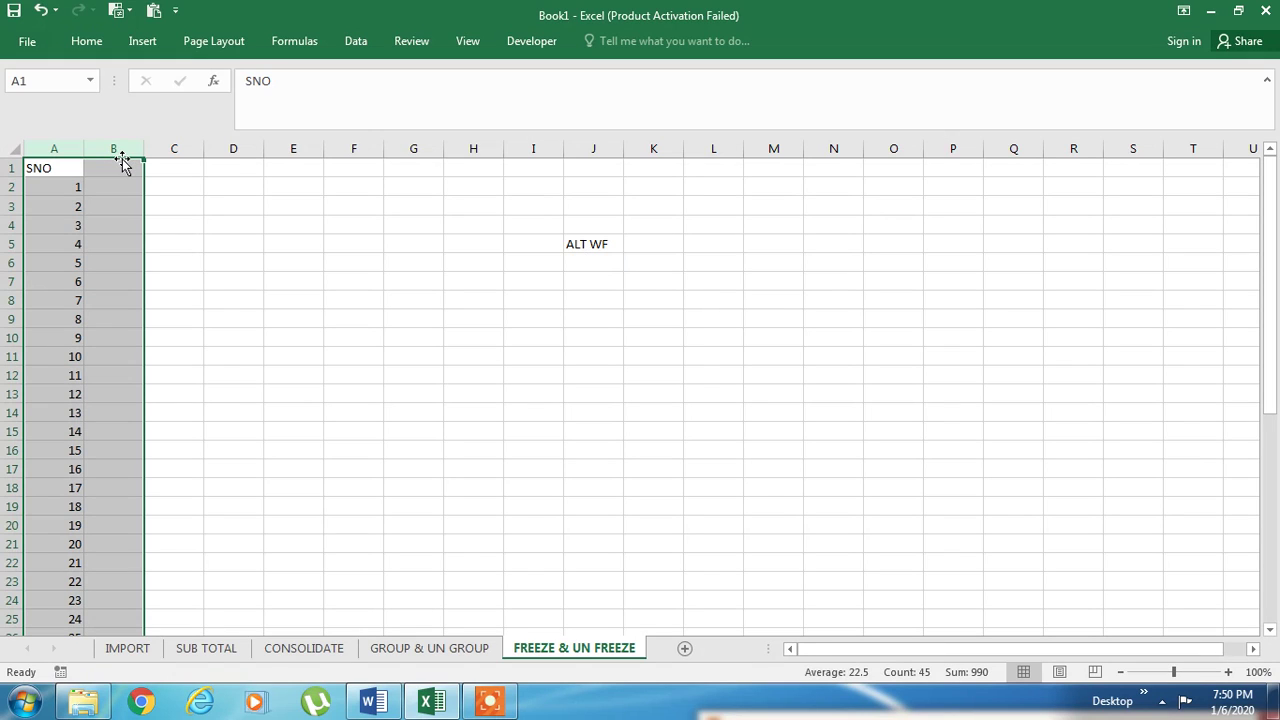
click(330, 304)
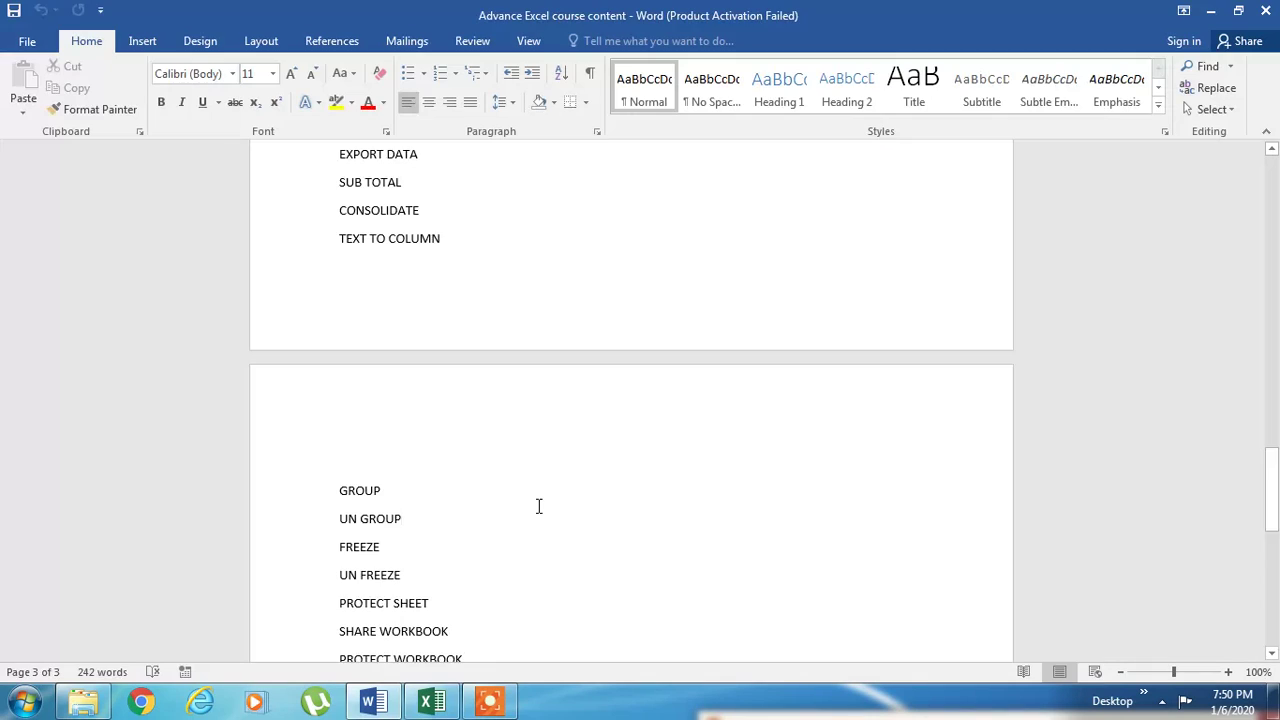
Step: Find the SHARE WORKBOOK topic in the Word course outline, then return to Excel's Data tab
key(alt+Tab)
scroll(530, 530, down, 1)
click(480, 496)
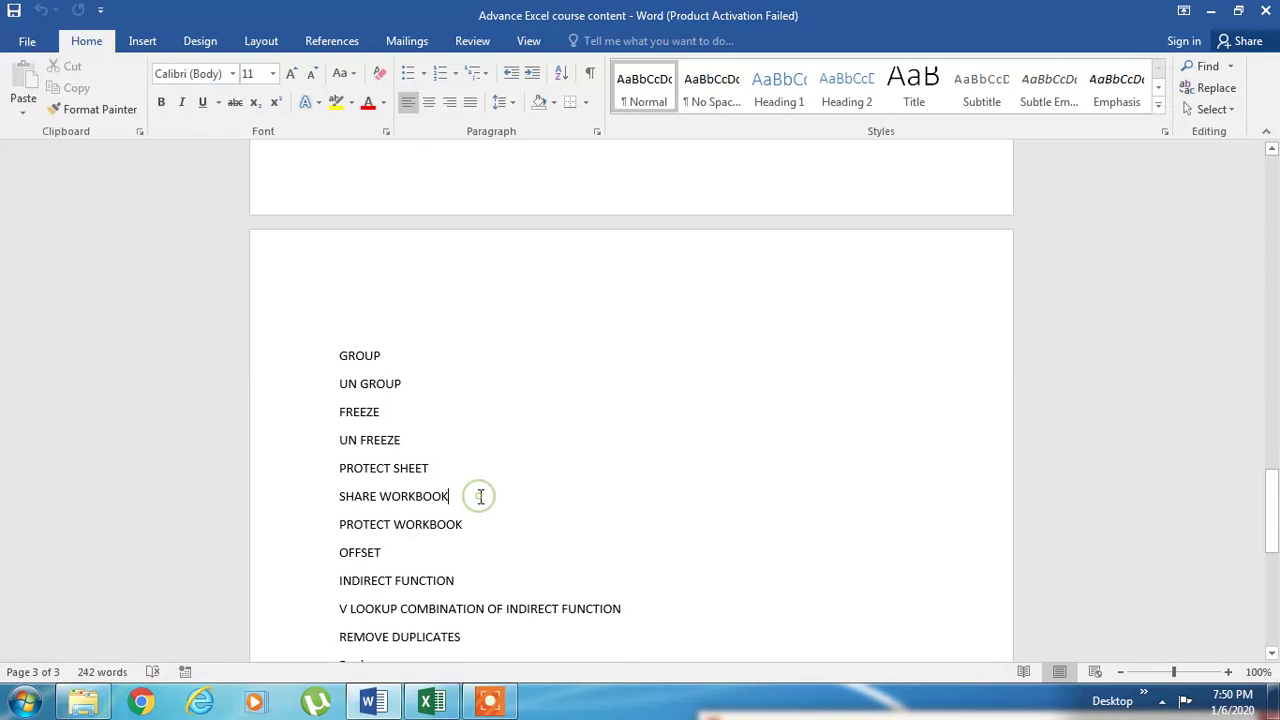
key(alt+Tab)
click(473, 318)
click(360, 41)
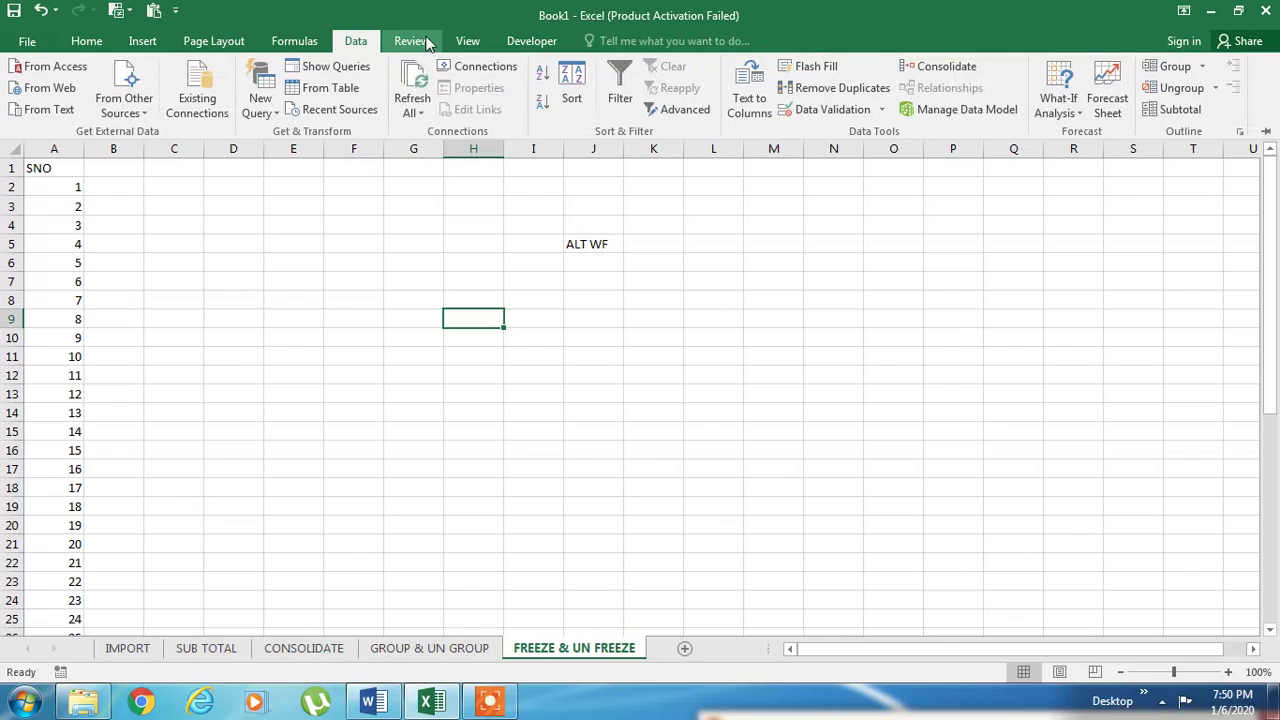
click(411, 41)
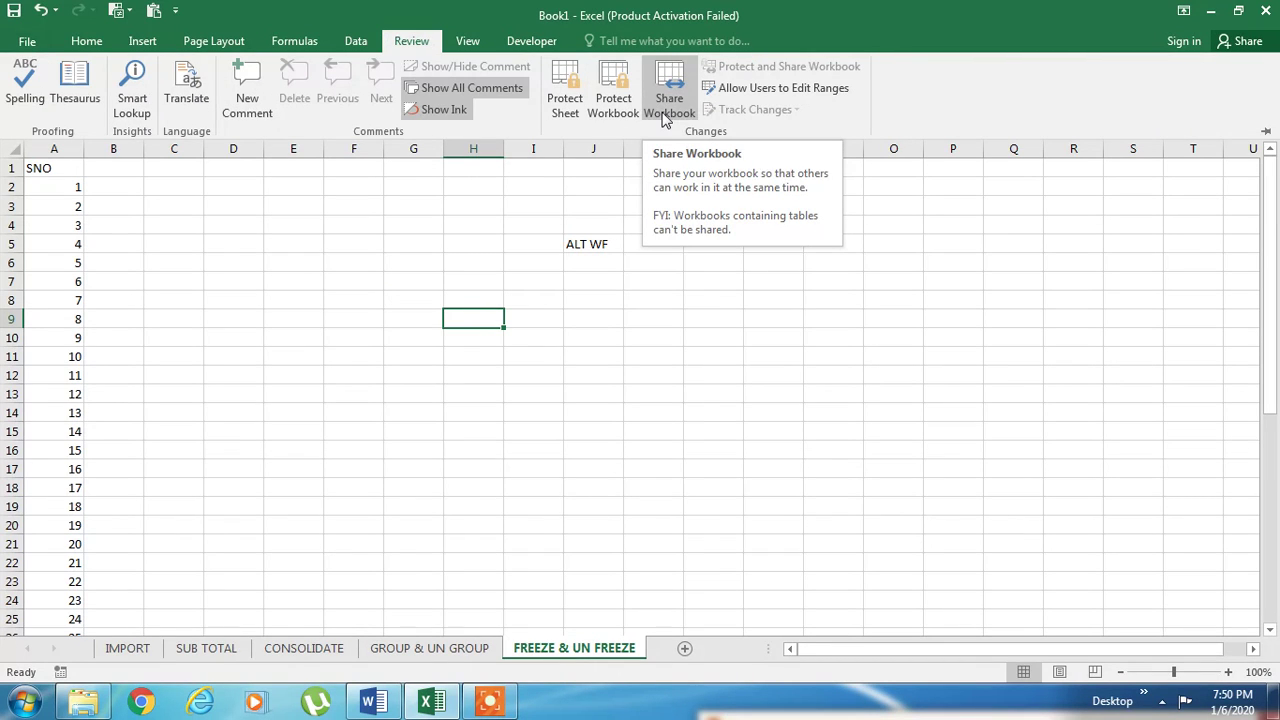
click(665, 118)
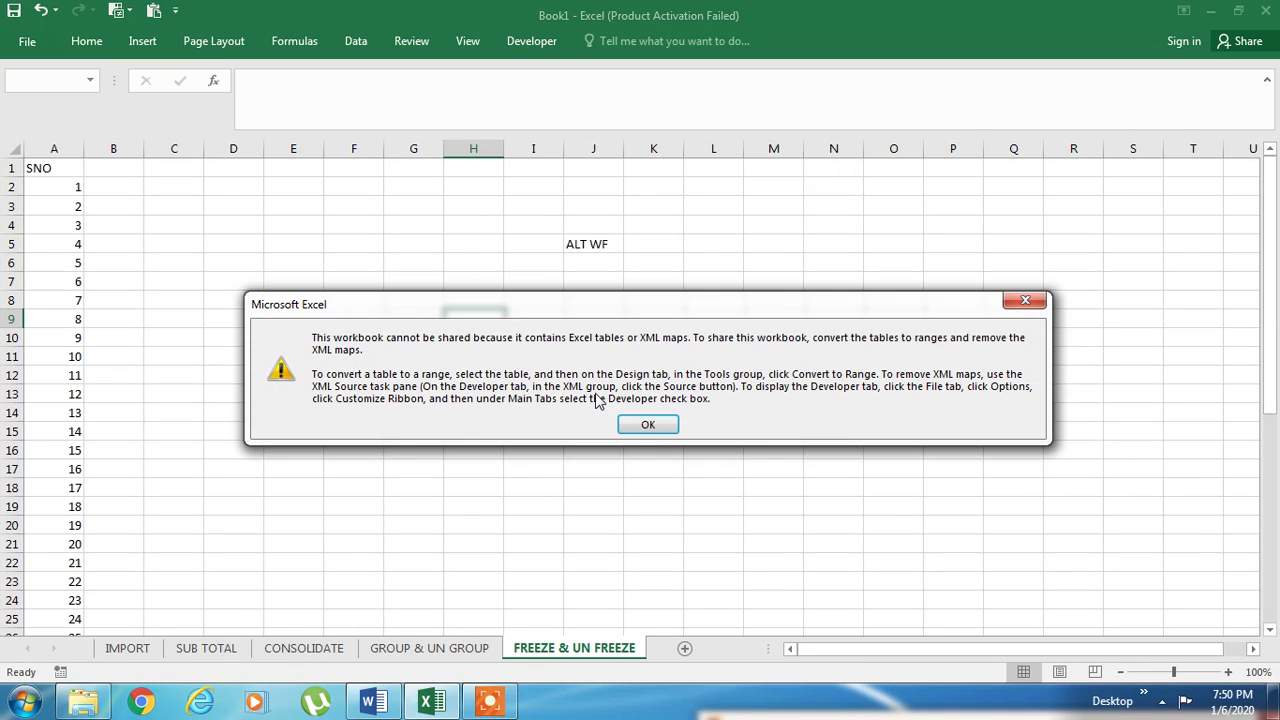
click(648, 432)
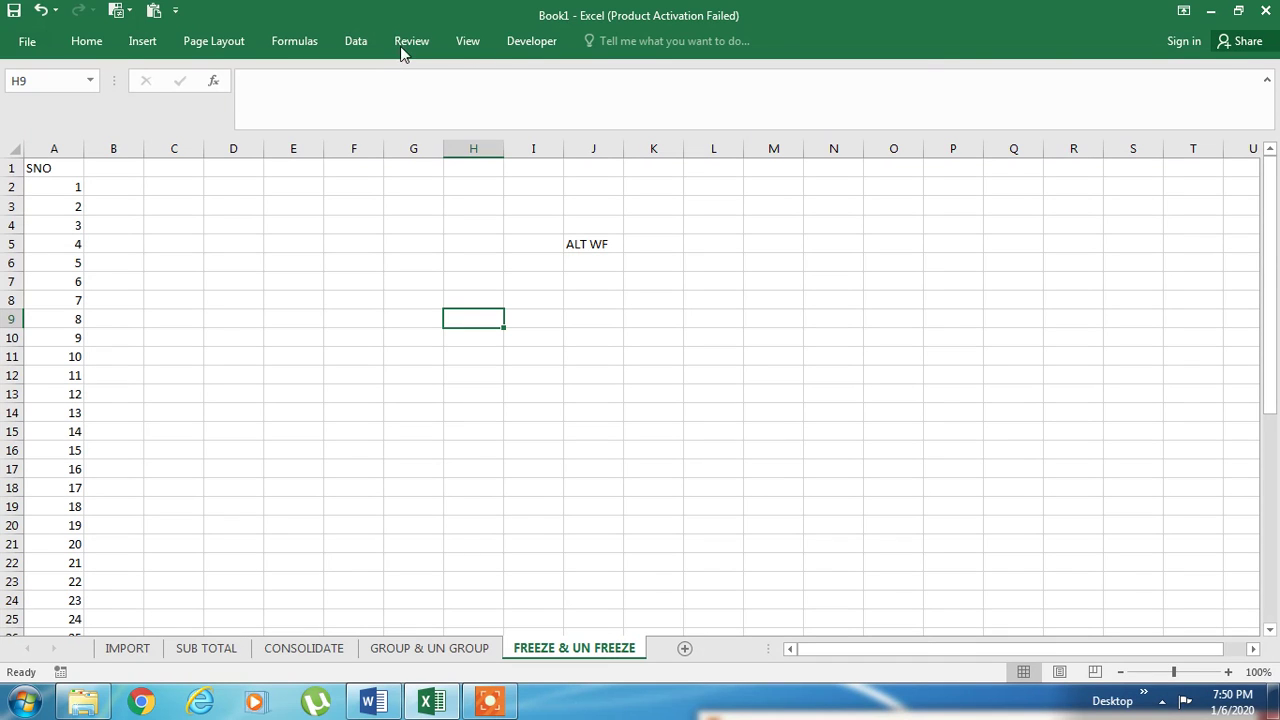
Step: Try Review > Share Workbook and dismiss the cannot-be-shared message
click(403, 46)
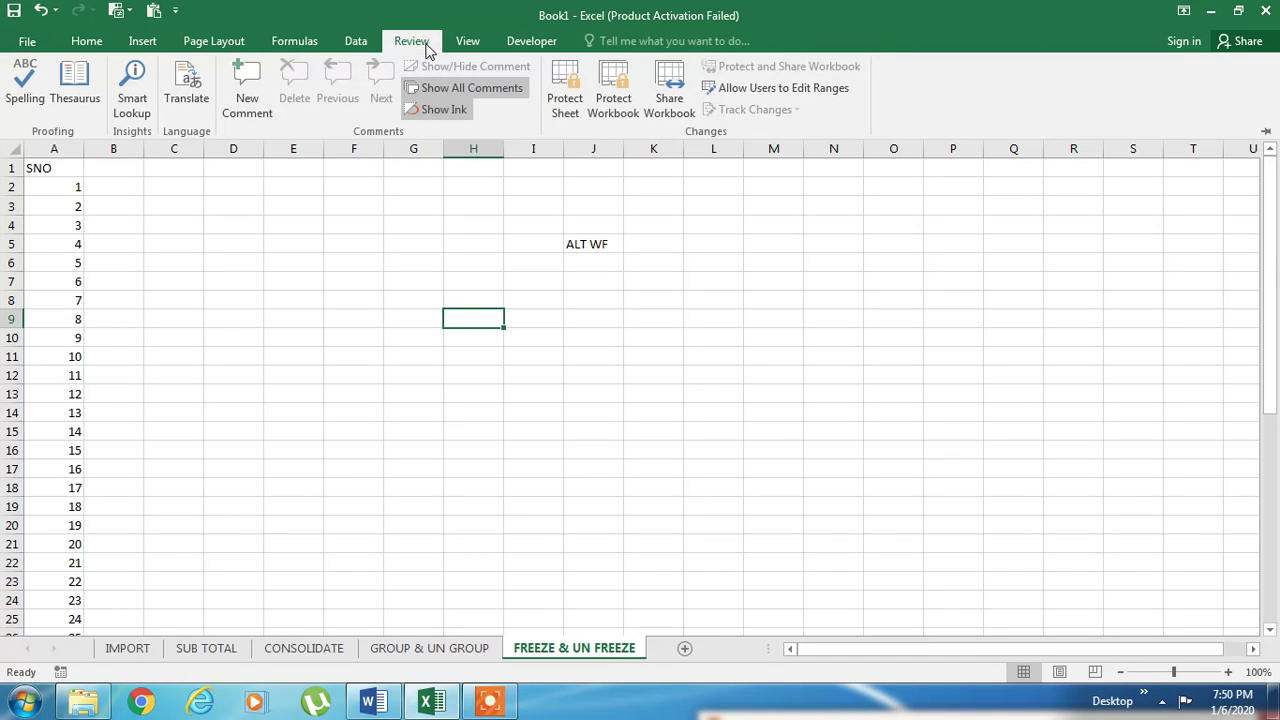
click(680, 112)
key(Return)
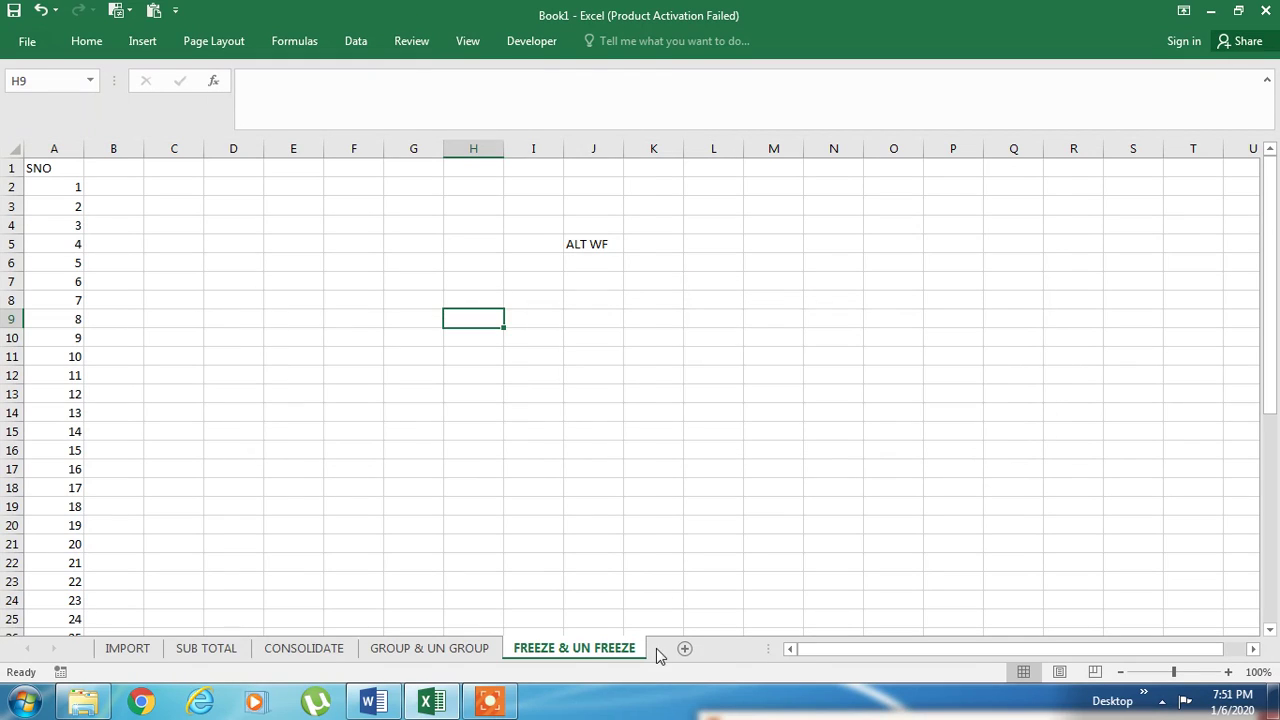
Step: Insert a new blank worksheet and name it SHARE WORKBOOK
key(shift+F11)
double_click(611, 647)
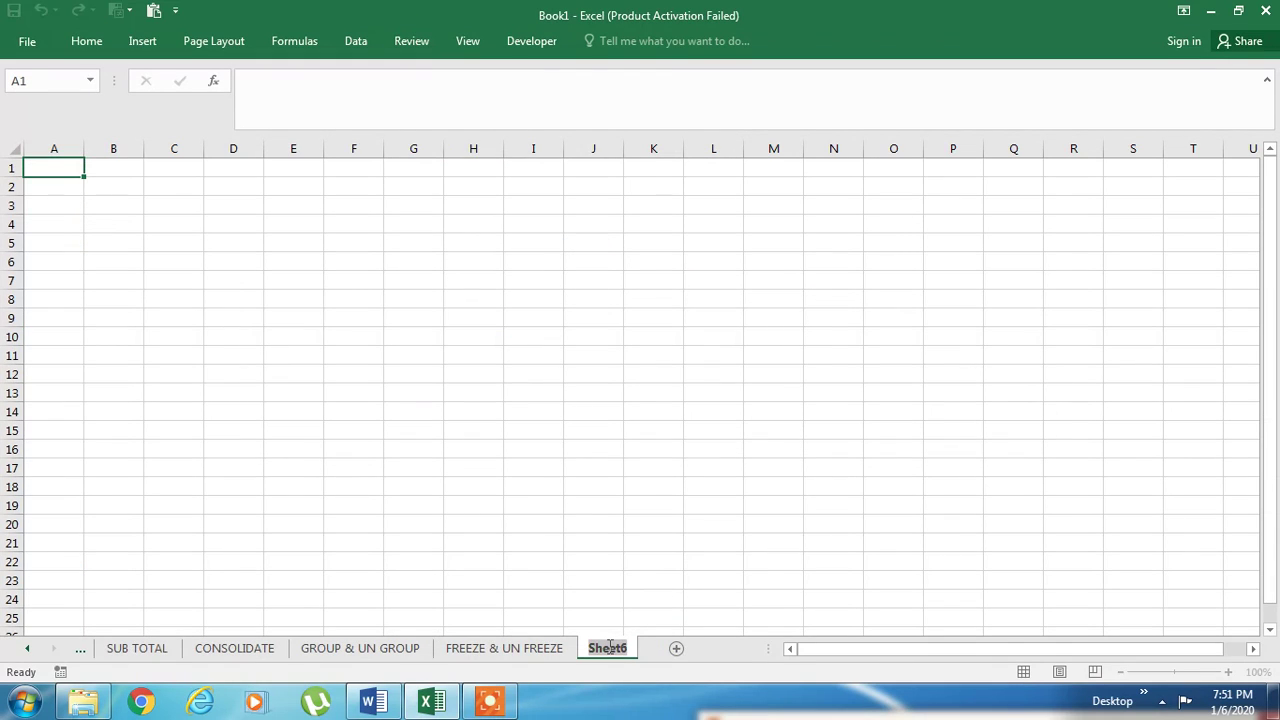
text(SHARE WORKBOO)
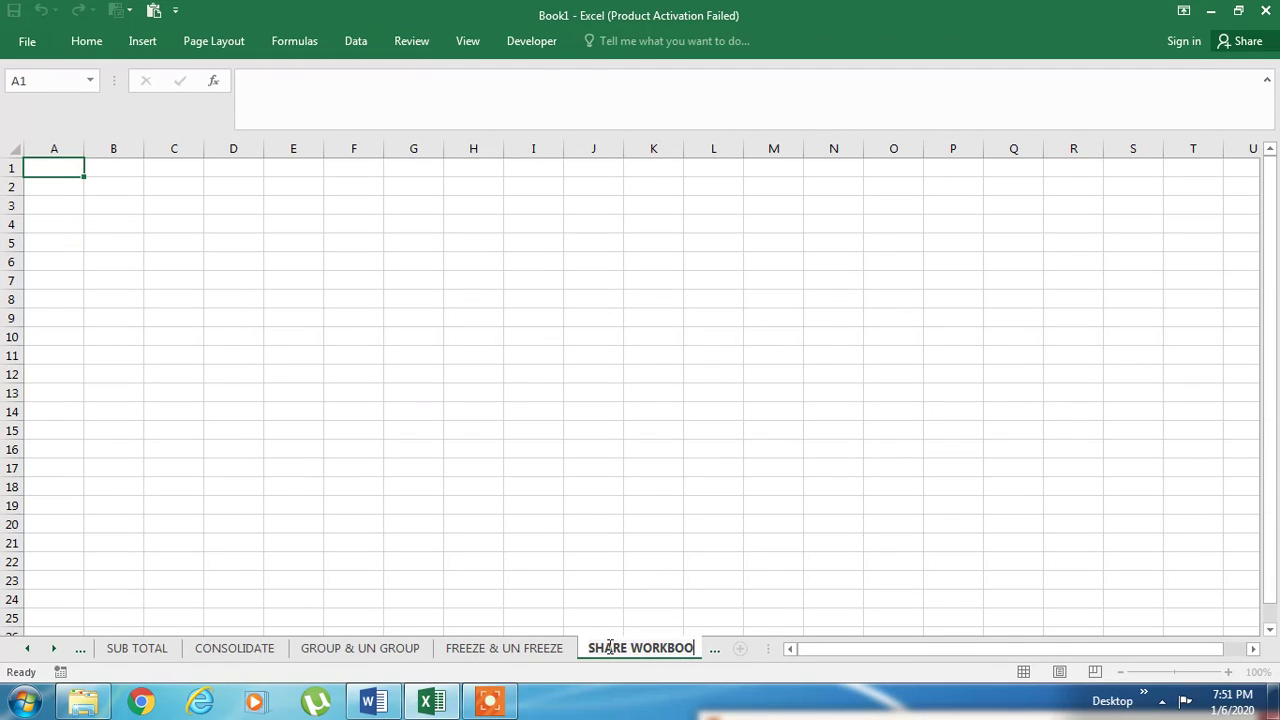
text(K)
key(Return)
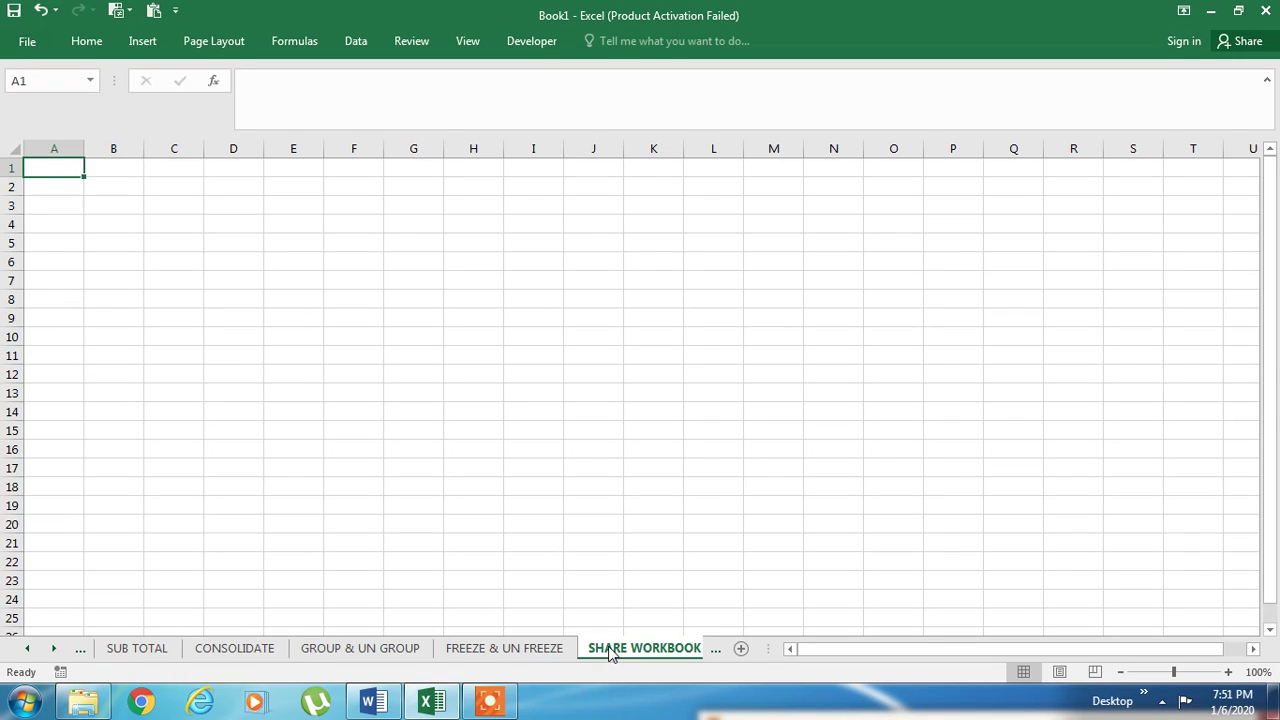
Step: Type the note CLICK REVIEW SHARE WORKBOOK into cell J6
click(567, 264)
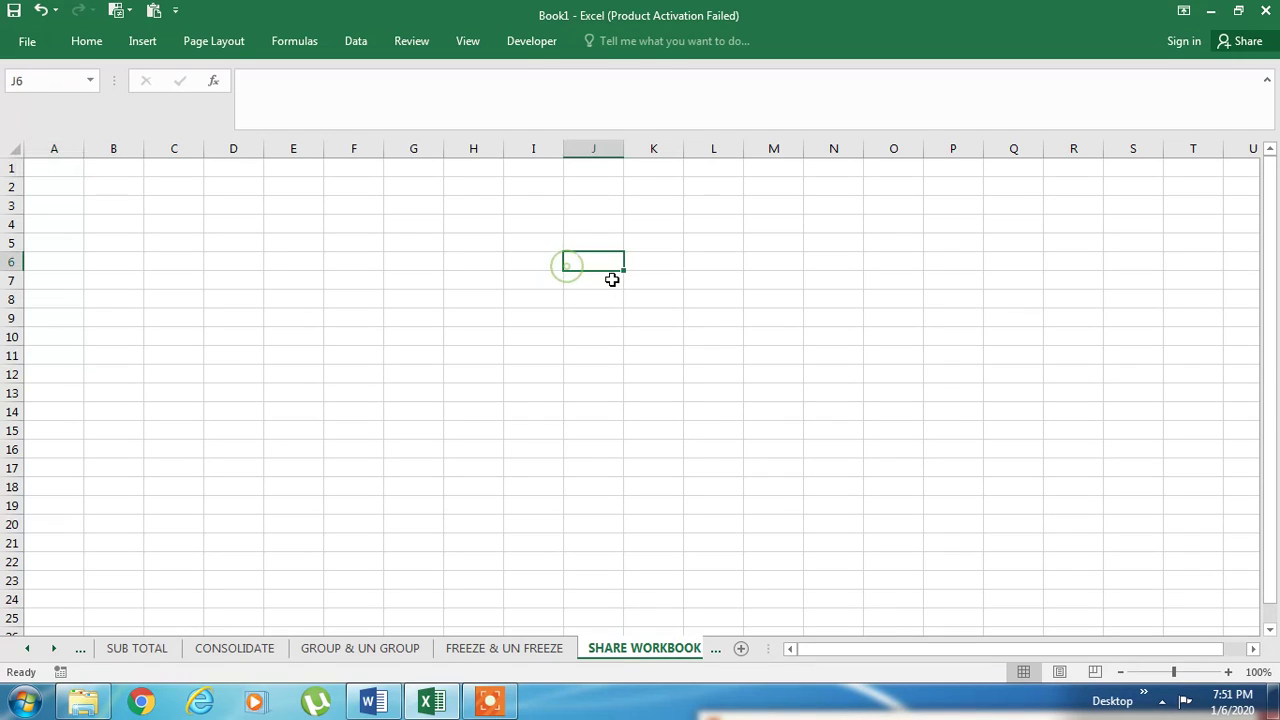
text(C)
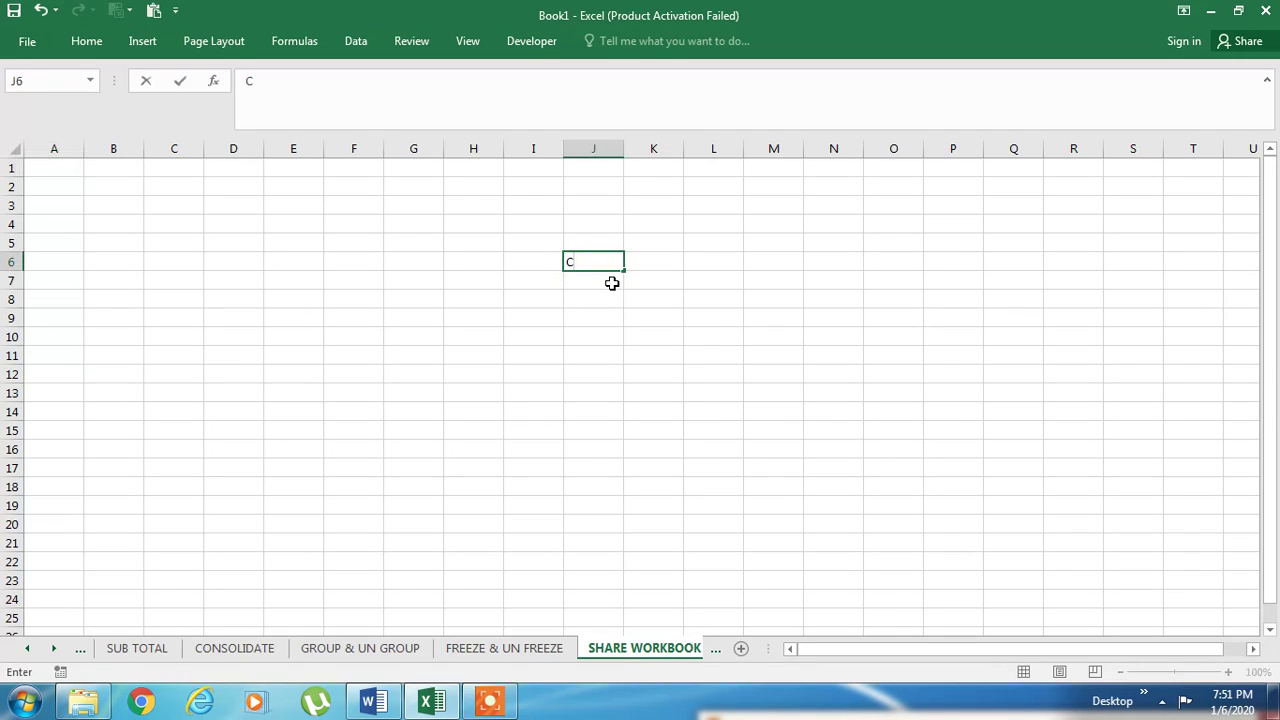
text(LICK REVIEW SHARE WO)
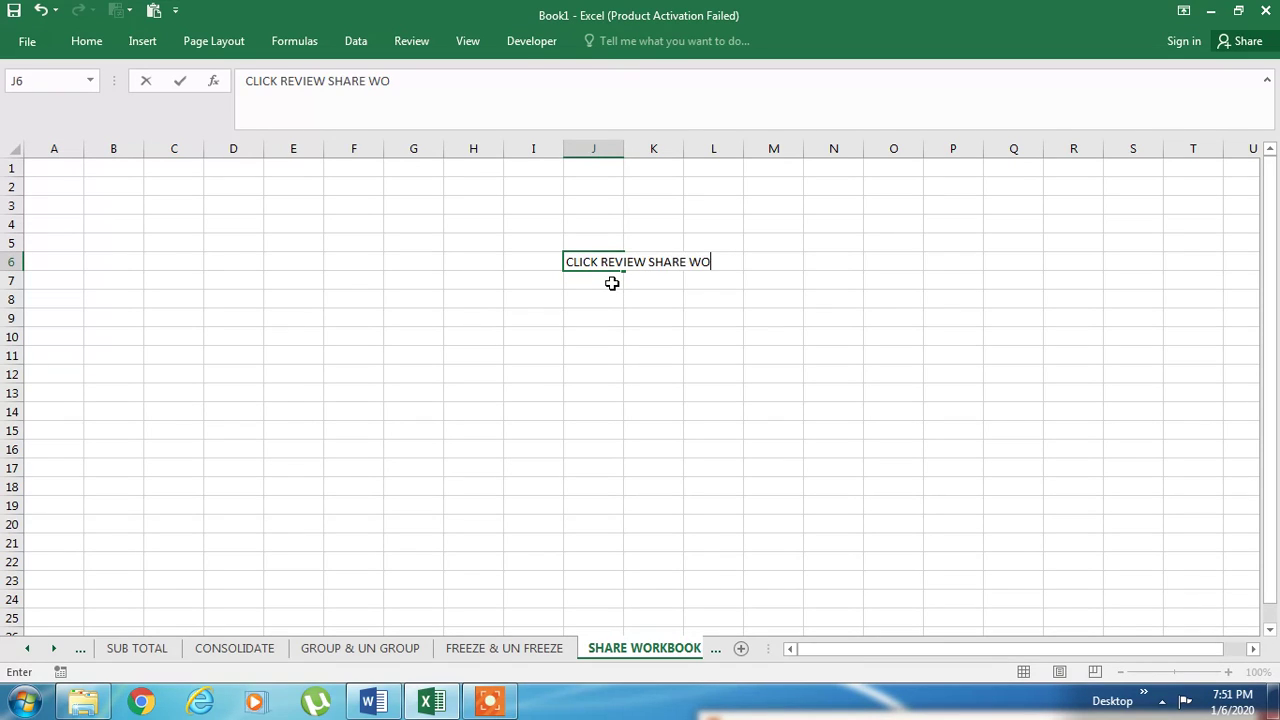
text(RKBOOL)
key(Return)
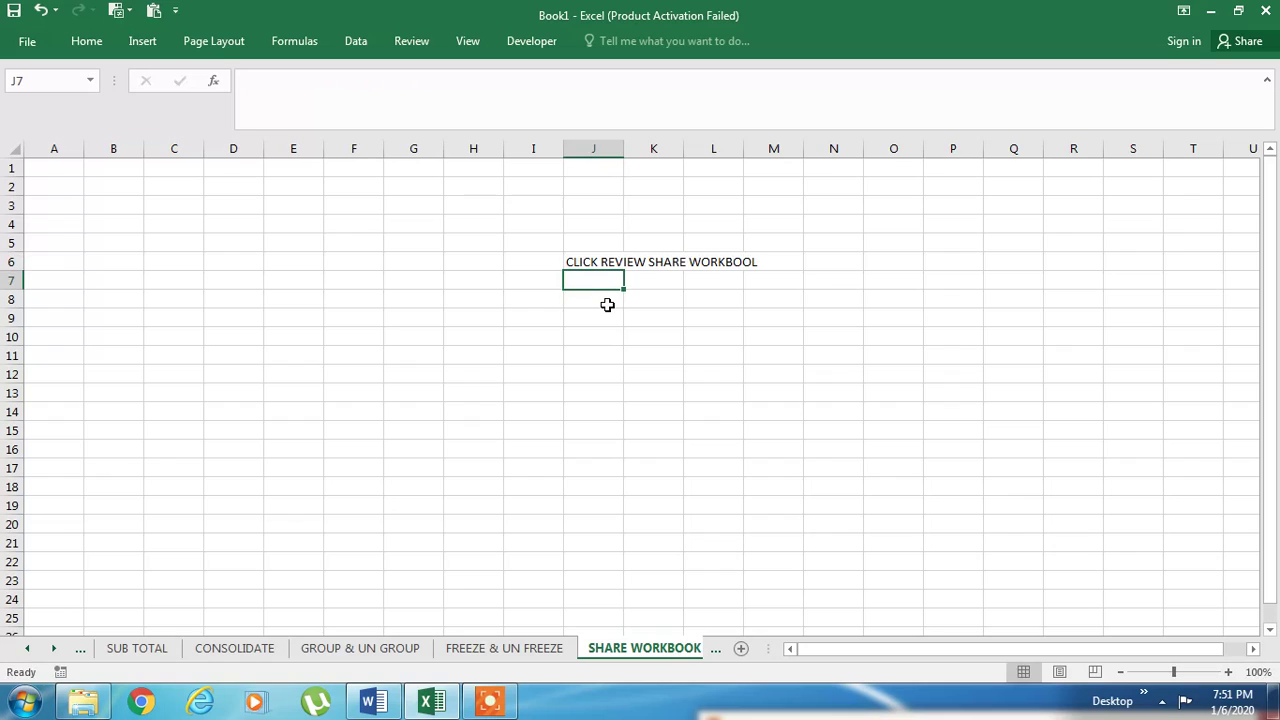
Step: Fix the final letter so J6 ends in WORKBOOK, then save the workbook
key(Up)
key(F2)
key(BackSpace)
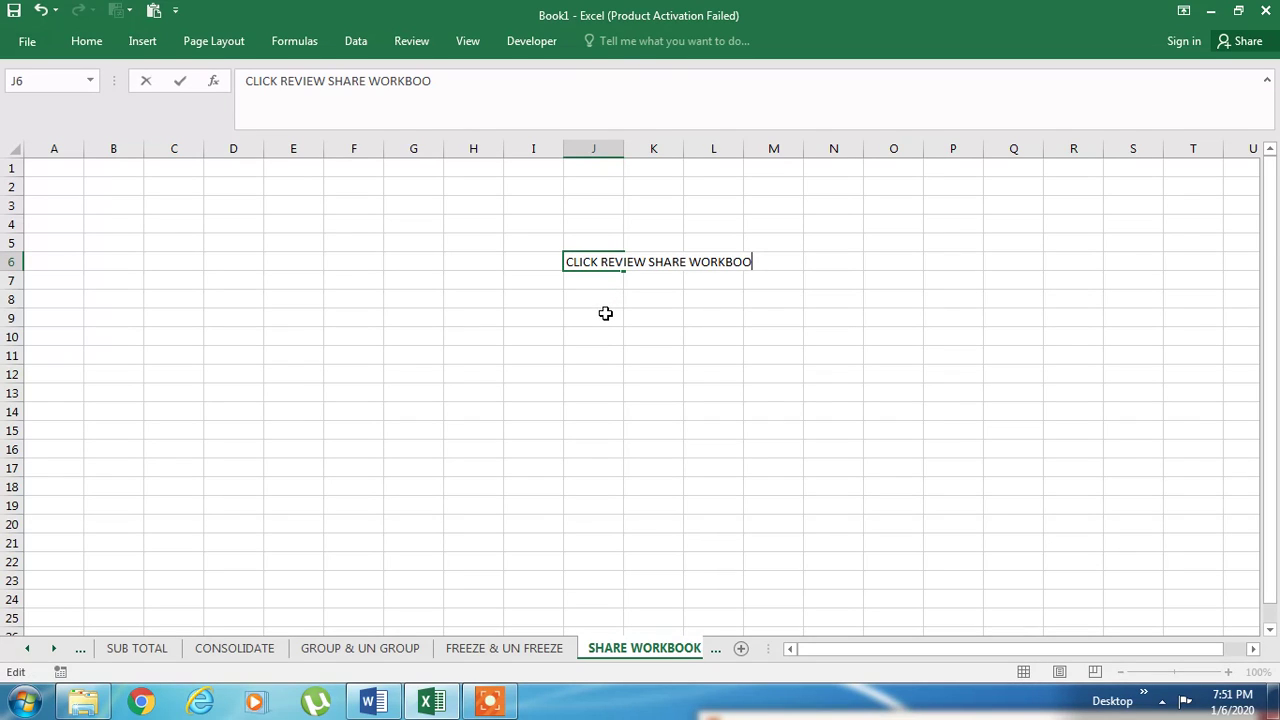
text(K)
key(Return)
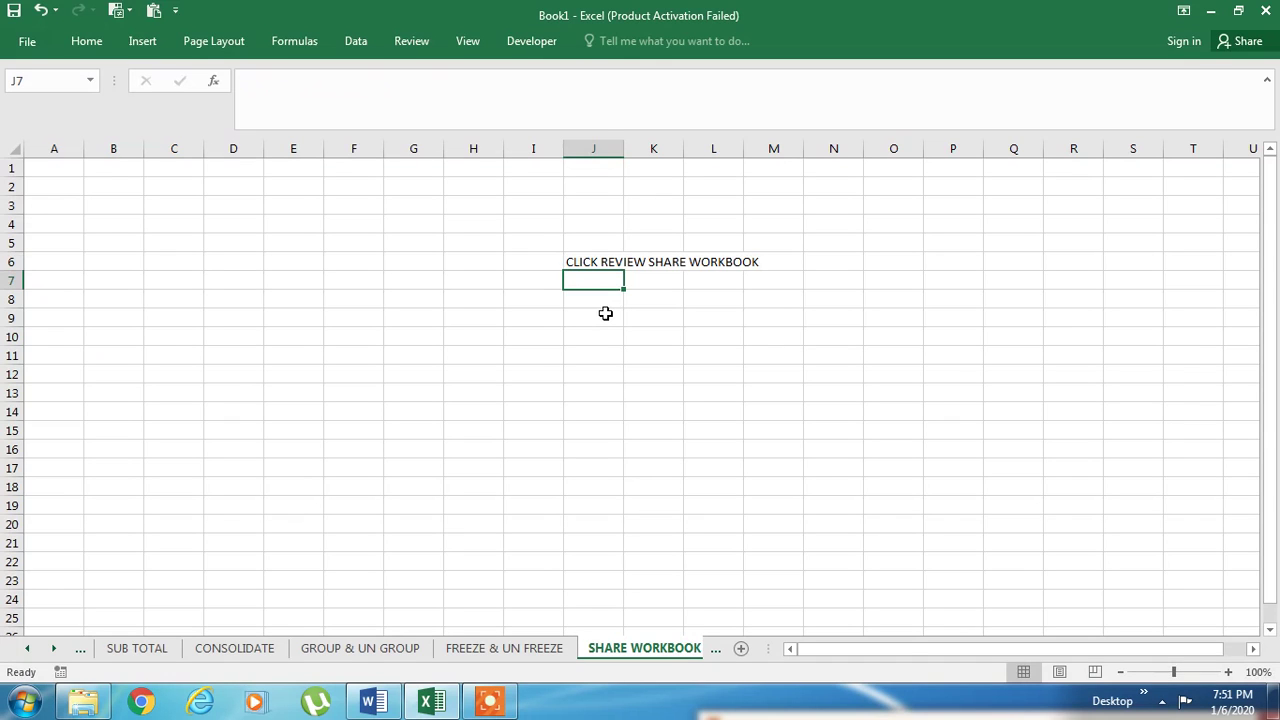
key(ctrl+s)
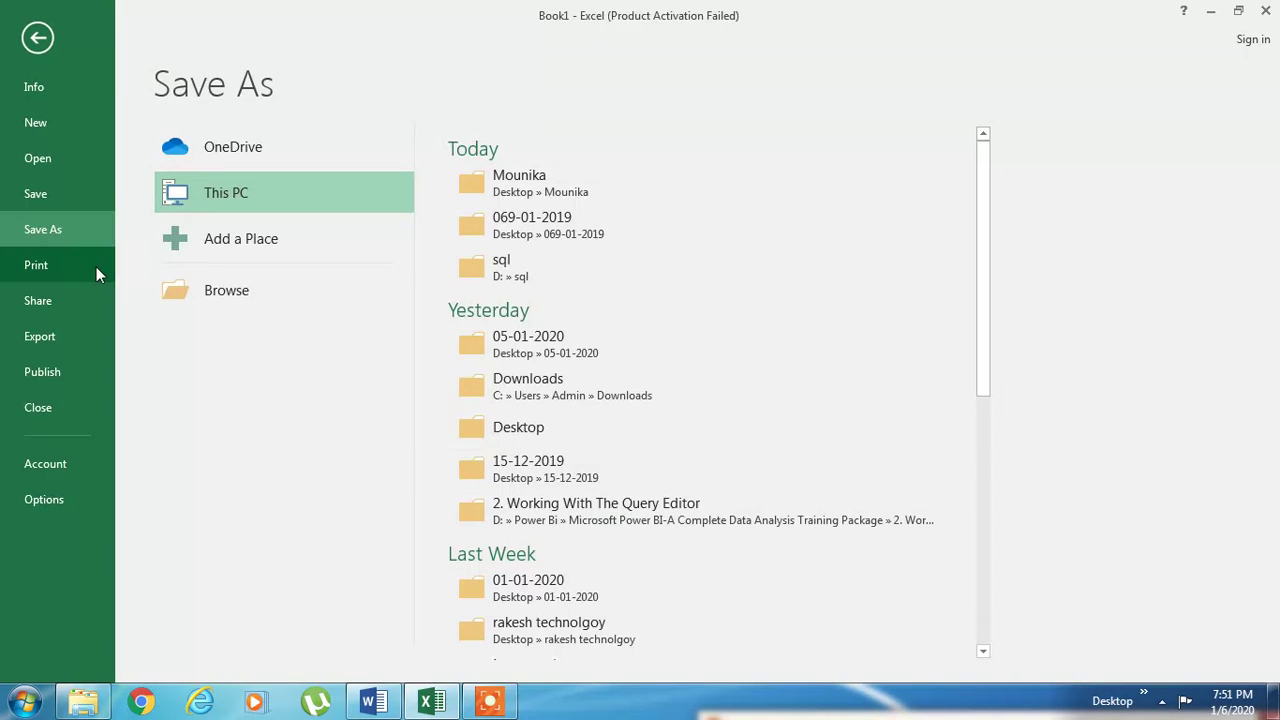
Step: Browse to the target folder on the Desktop and save the file as OTHER FORMULAS
click(240, 287)
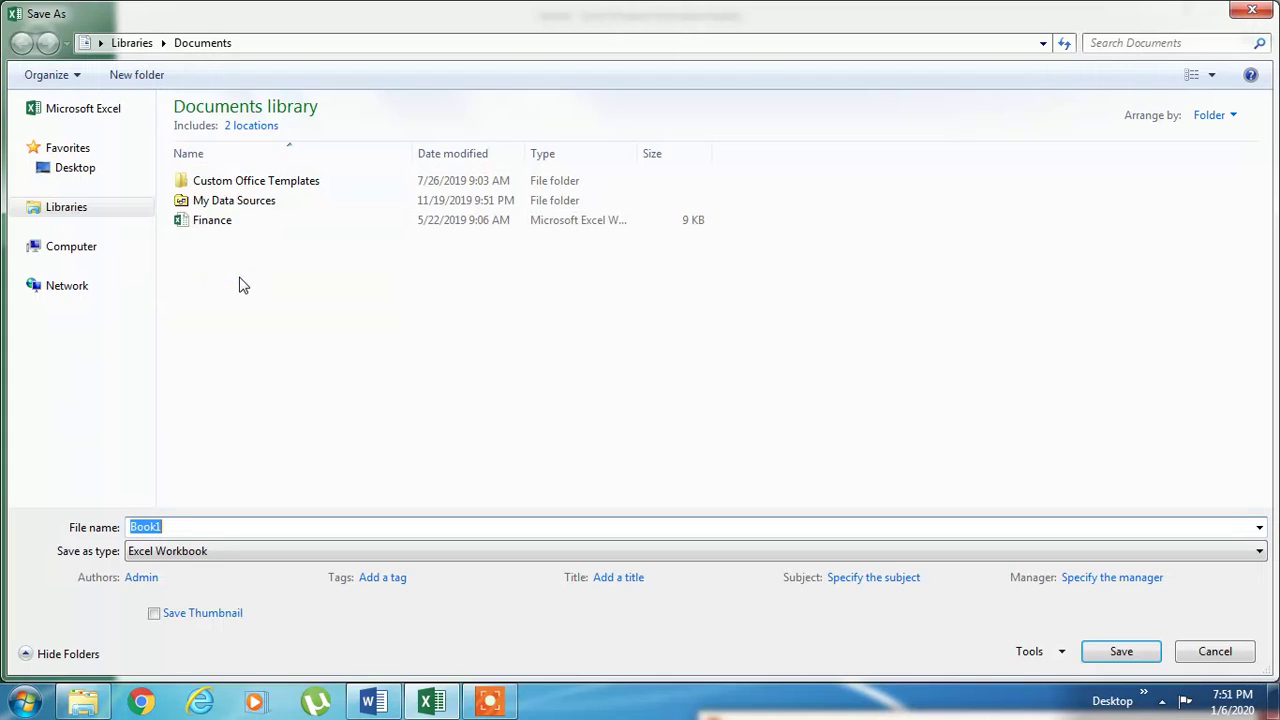
click(75, 168)
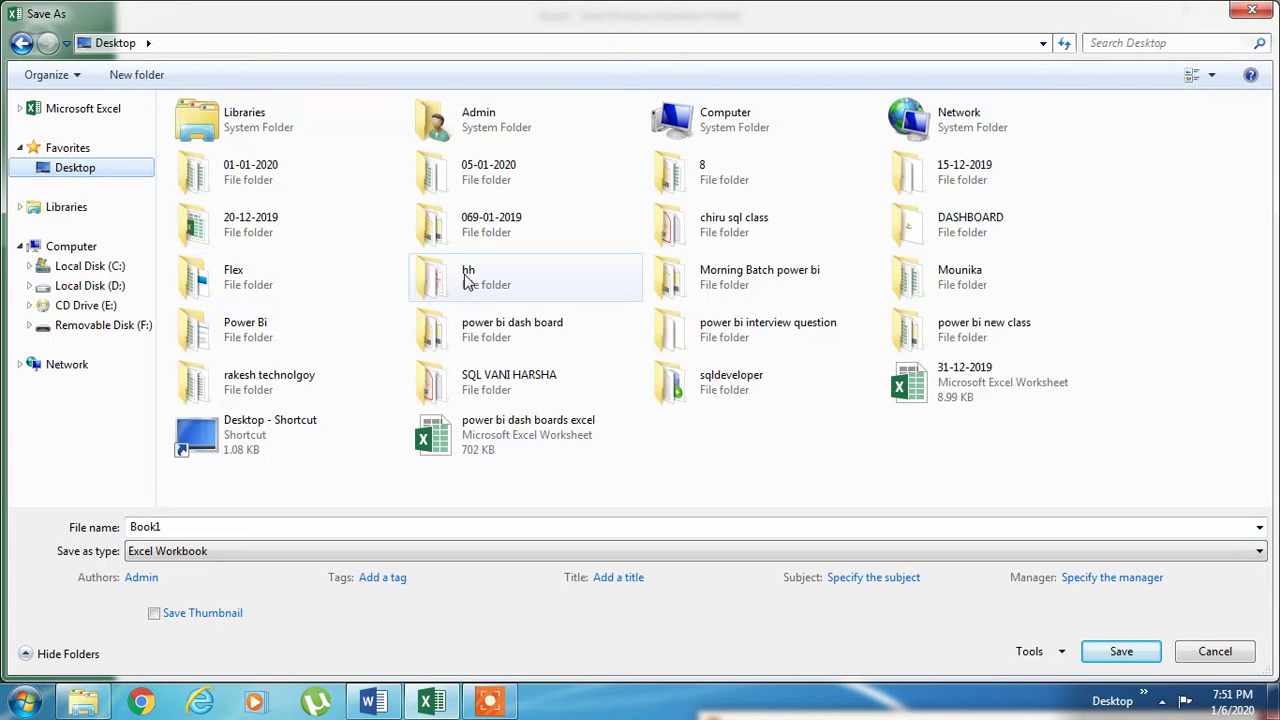
click(465, 280)
key(Right)
key(Right)
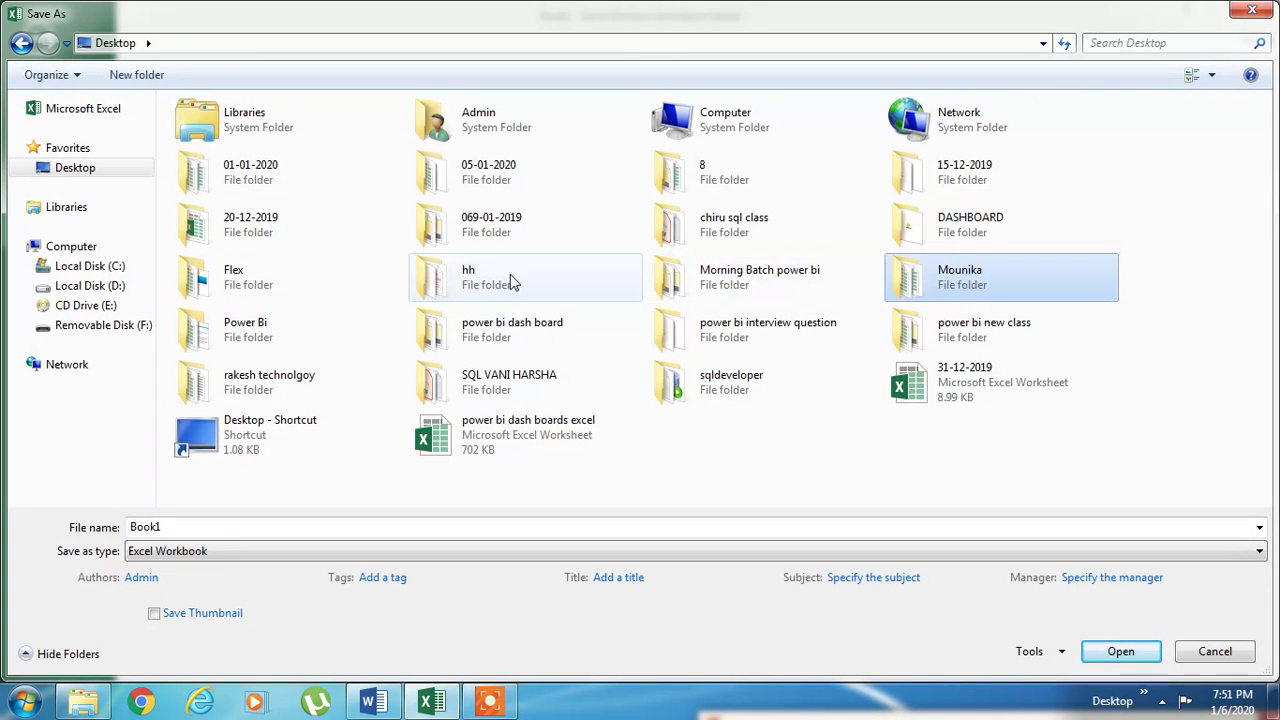
double_click(986, 278)
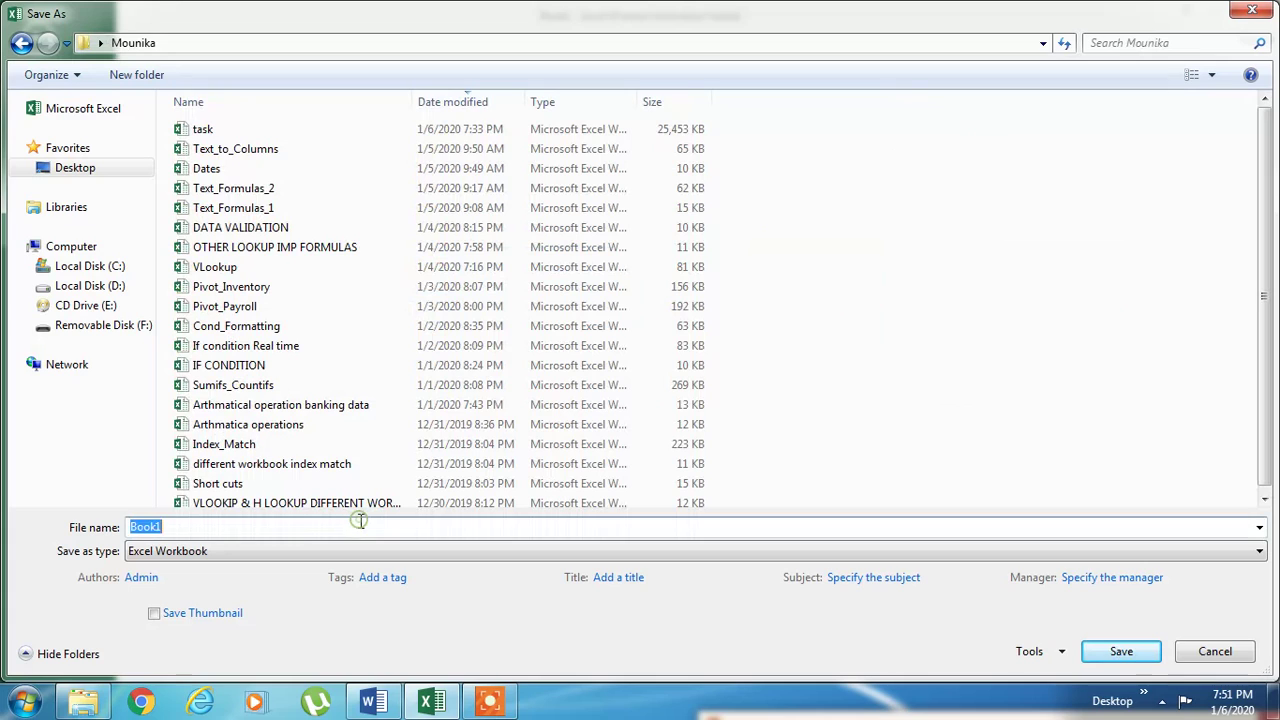
text(OTHER FORM)
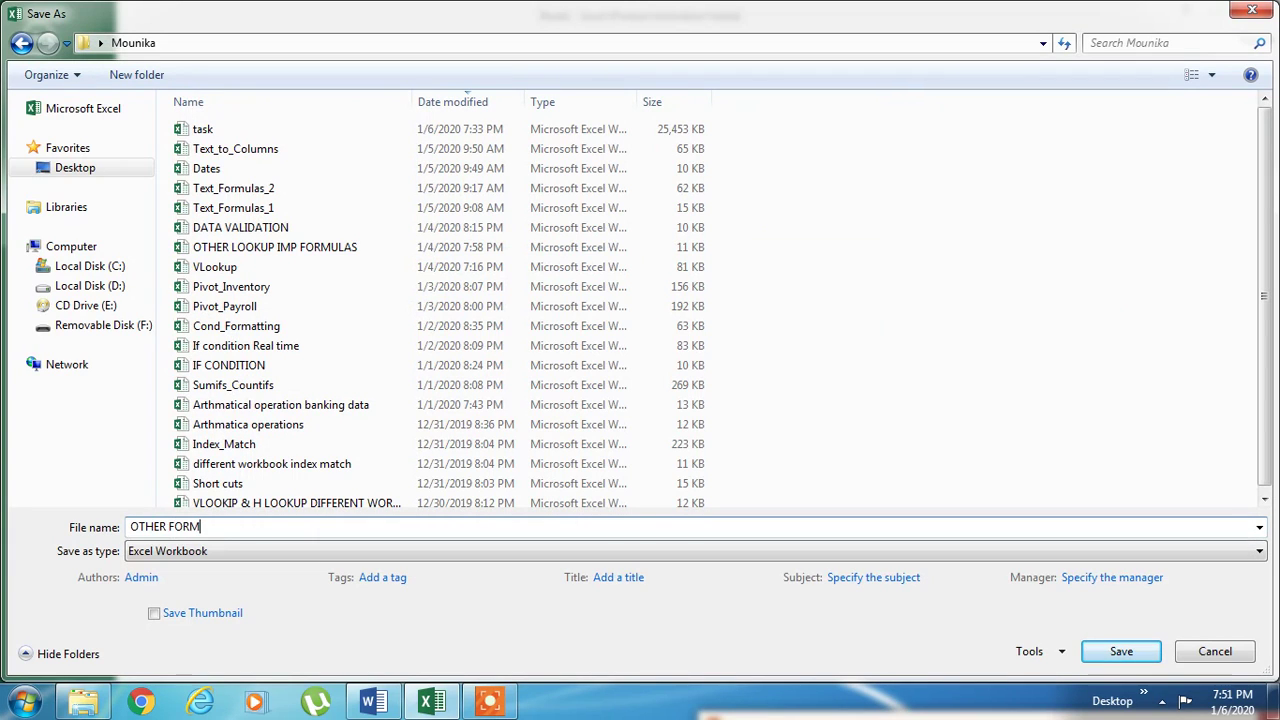
text(ULAS)
key(Return)
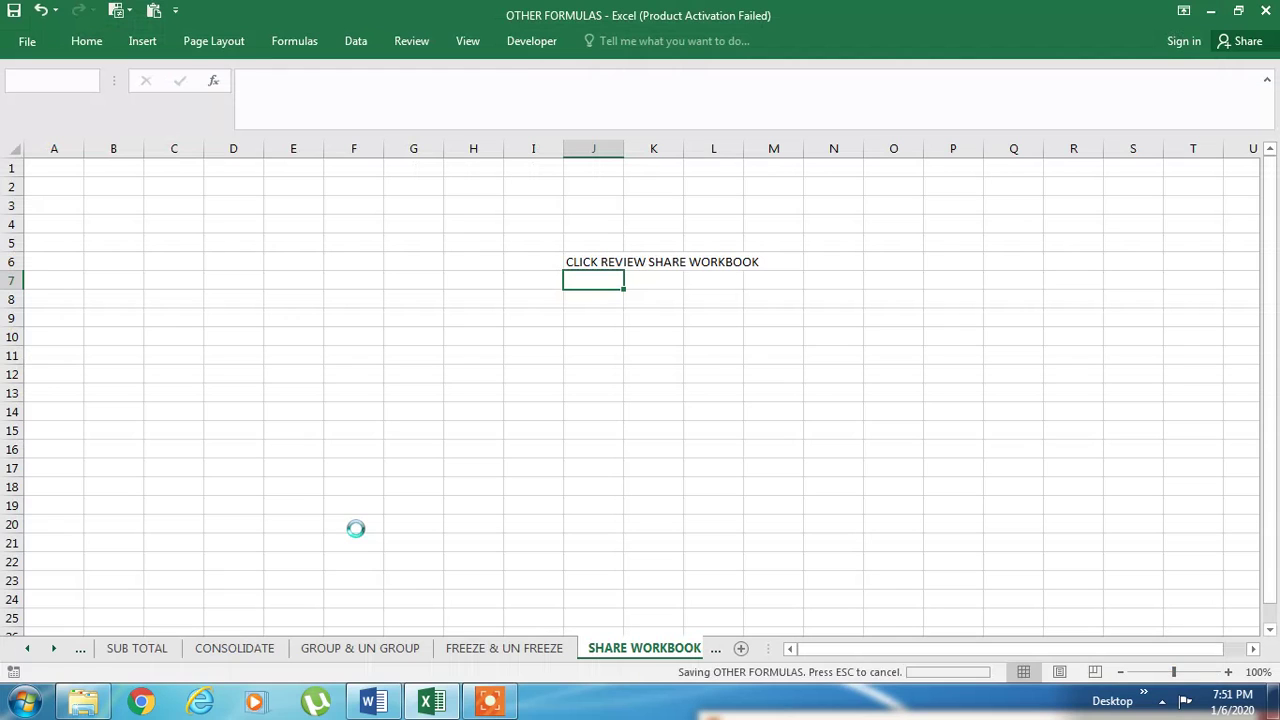
click(452, 377)
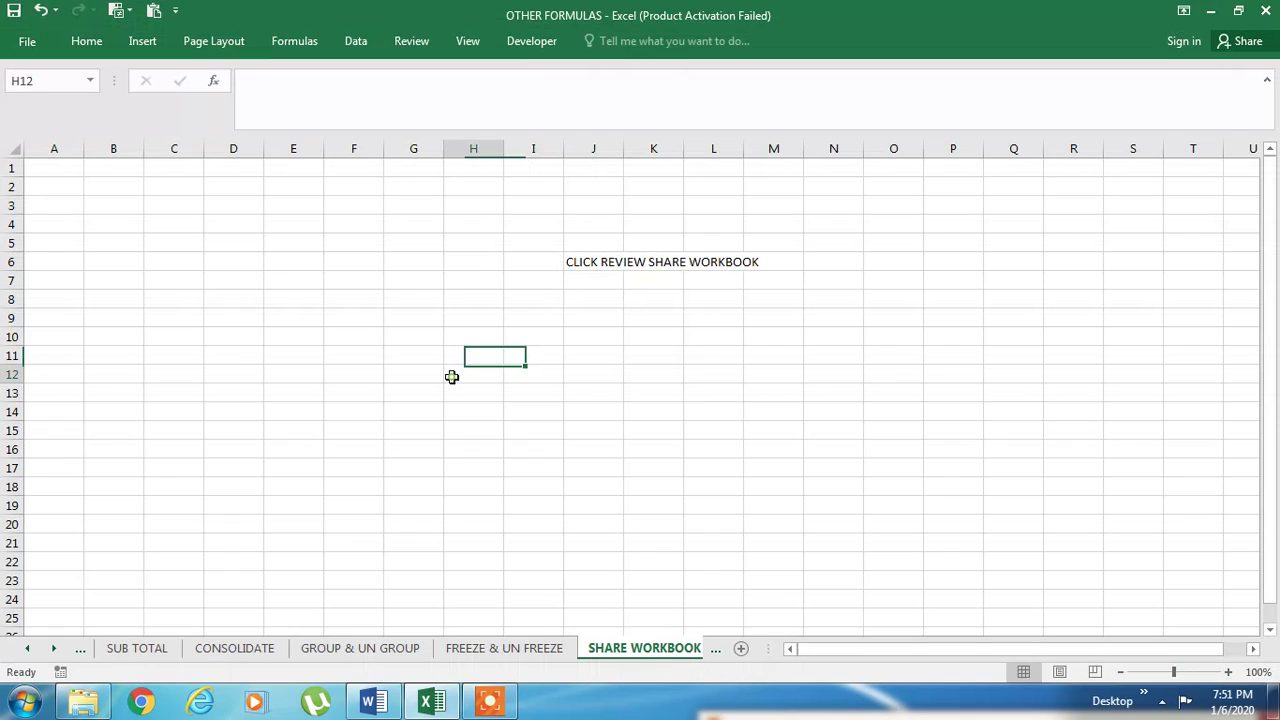
click(456, 266)
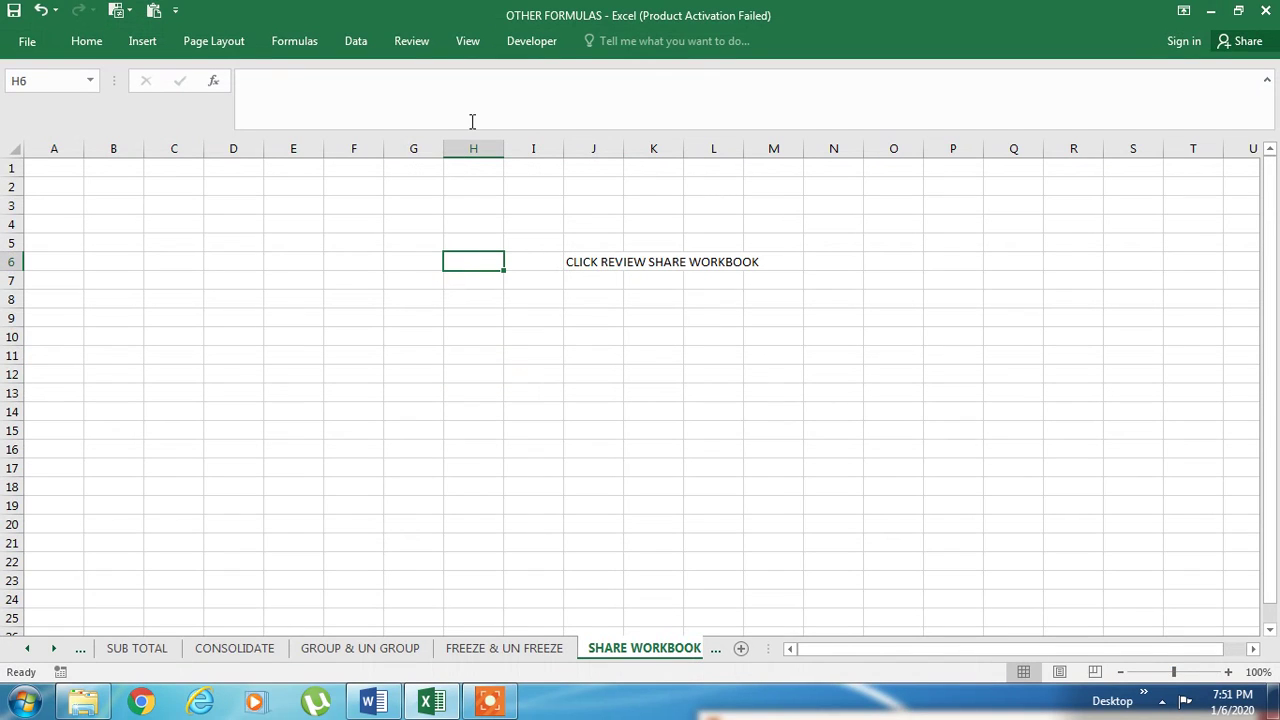
click(411, 45)
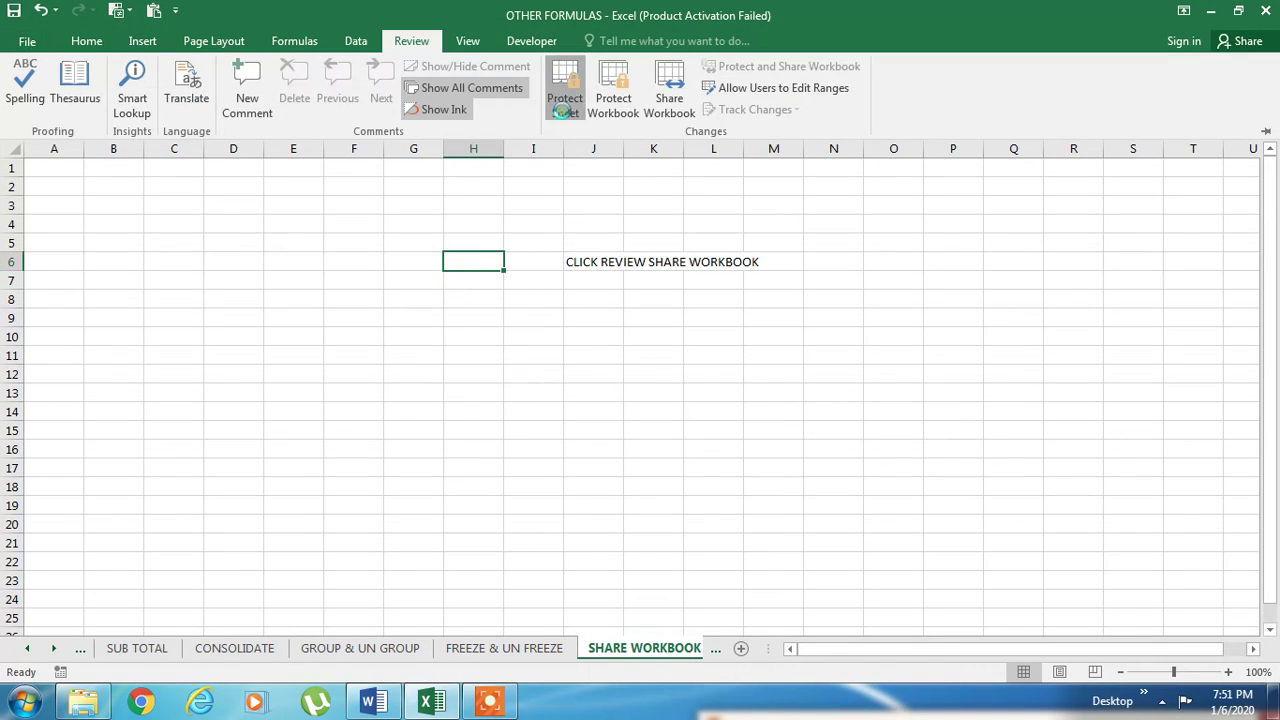
click(565, 100)
text(123)
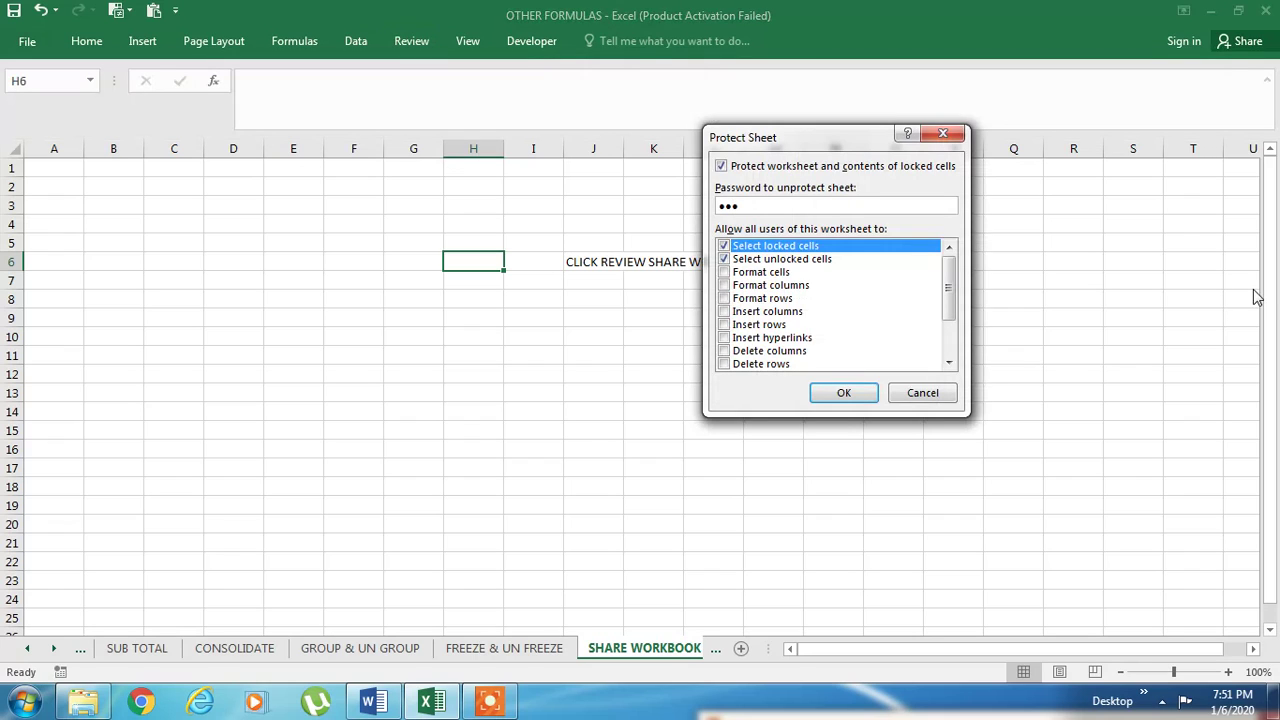
key(Return)
text(123)
key(Return)
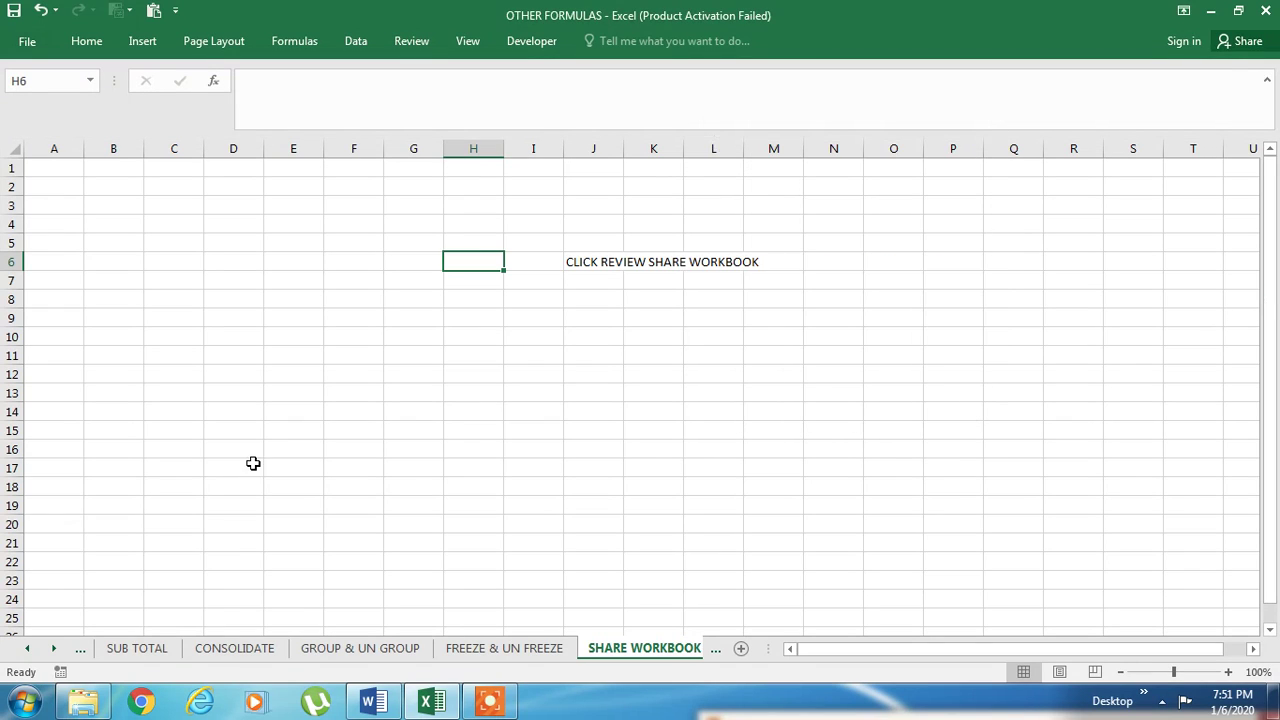
double_click(376, 418)
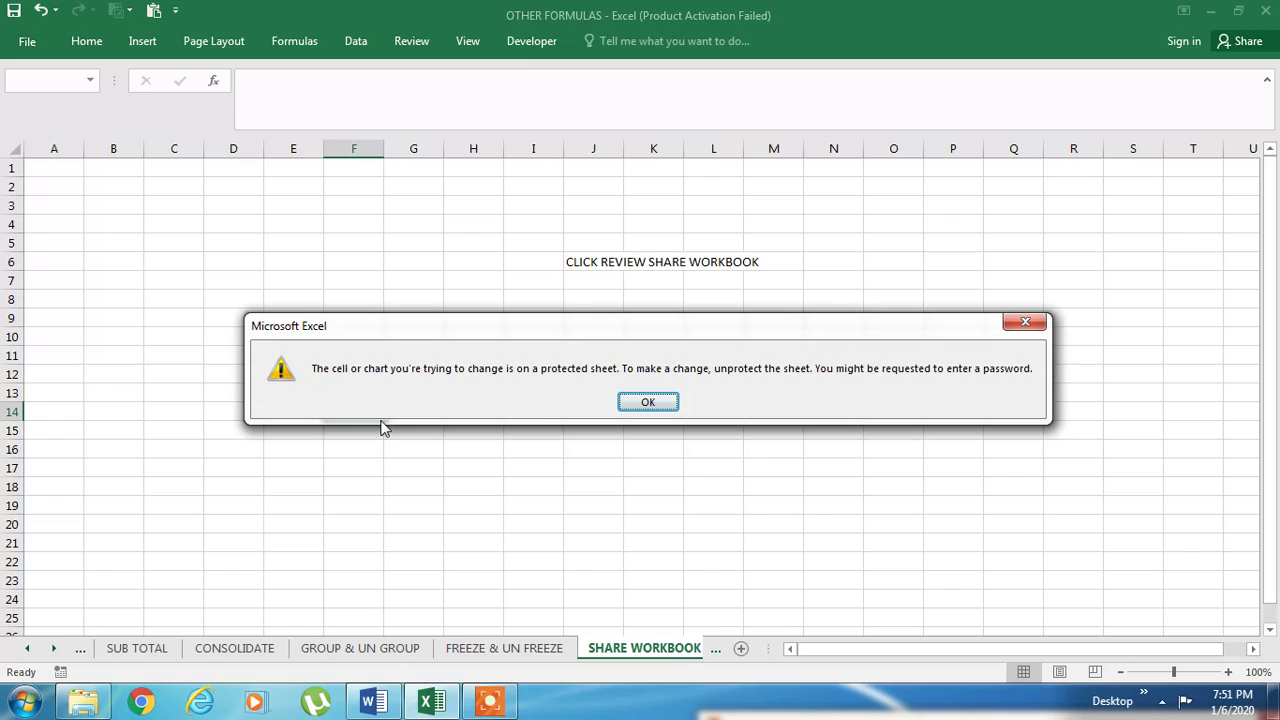
key(Return)
double_click(440, 337)
key(Return)
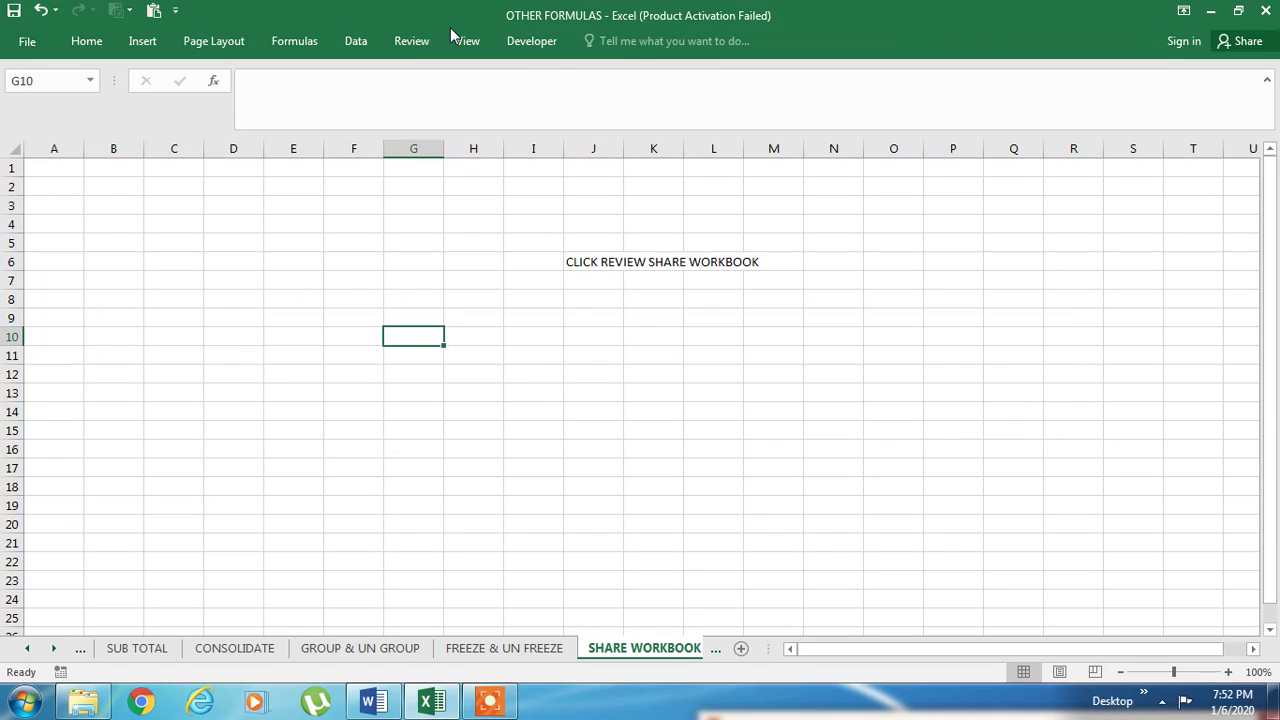
click(411, 41)
click(580, 100)
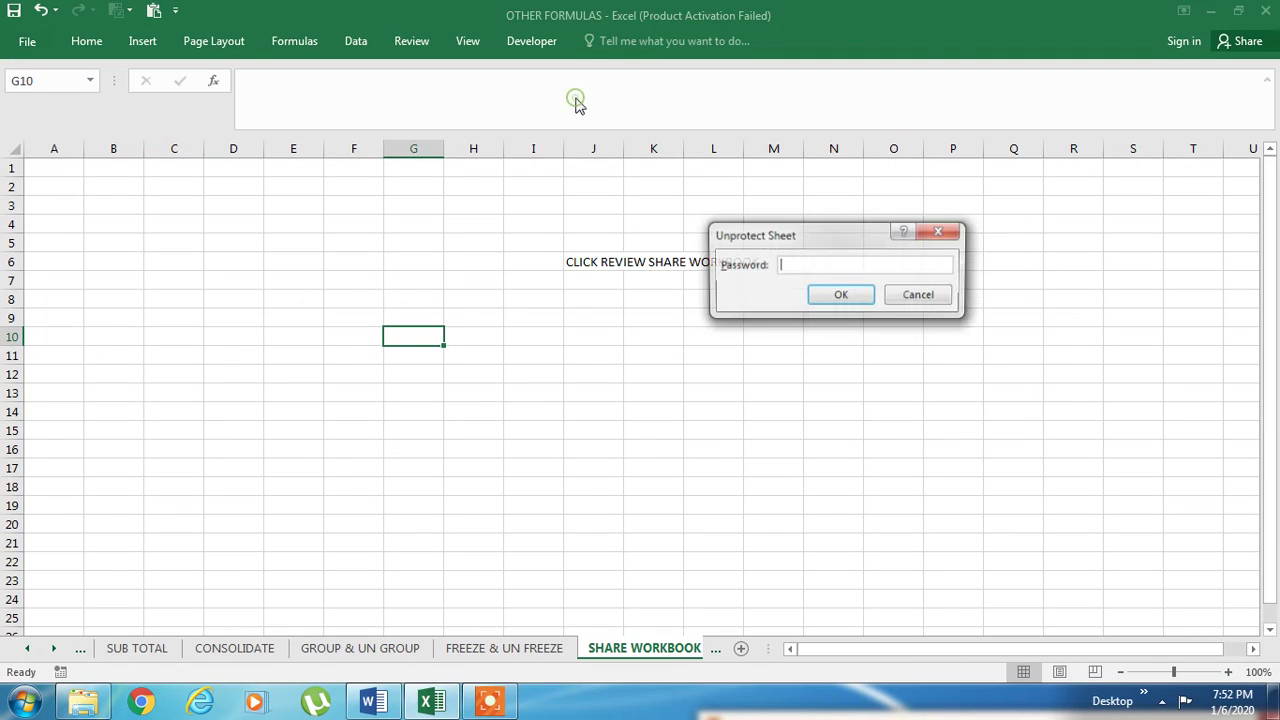
text(123)
key(Return)
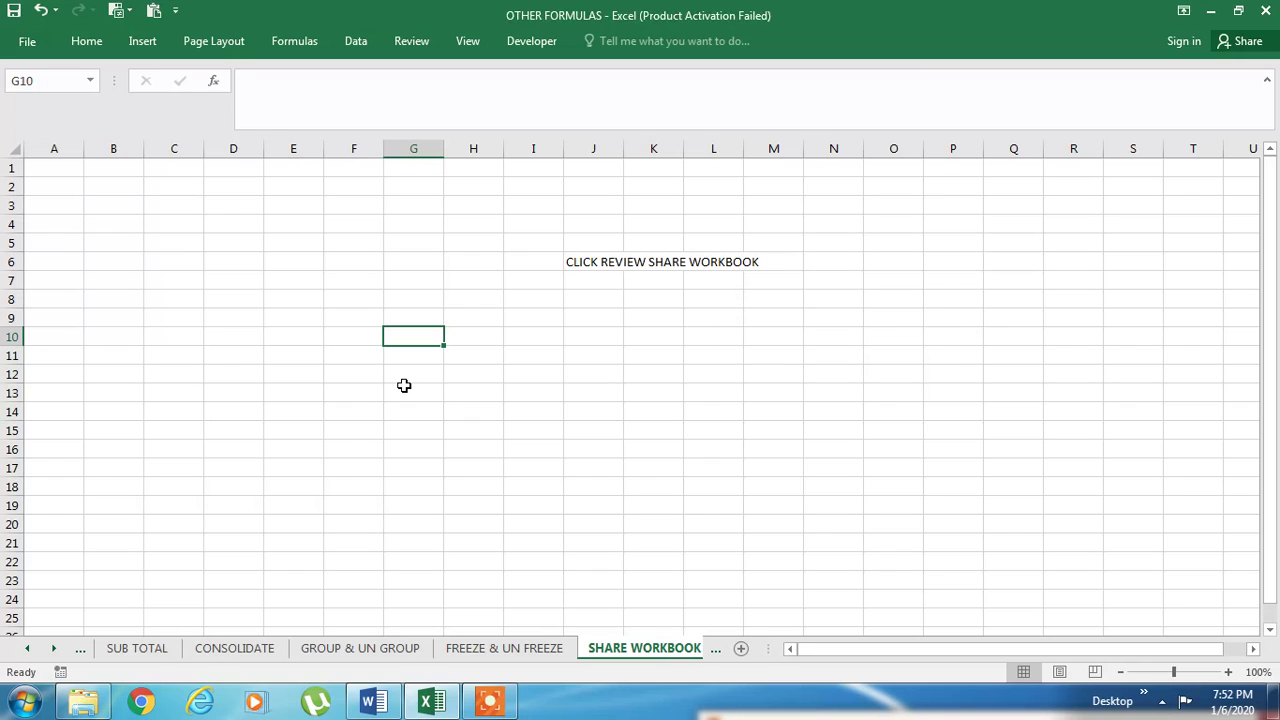
click(400, 388)
text(PASS WOR)
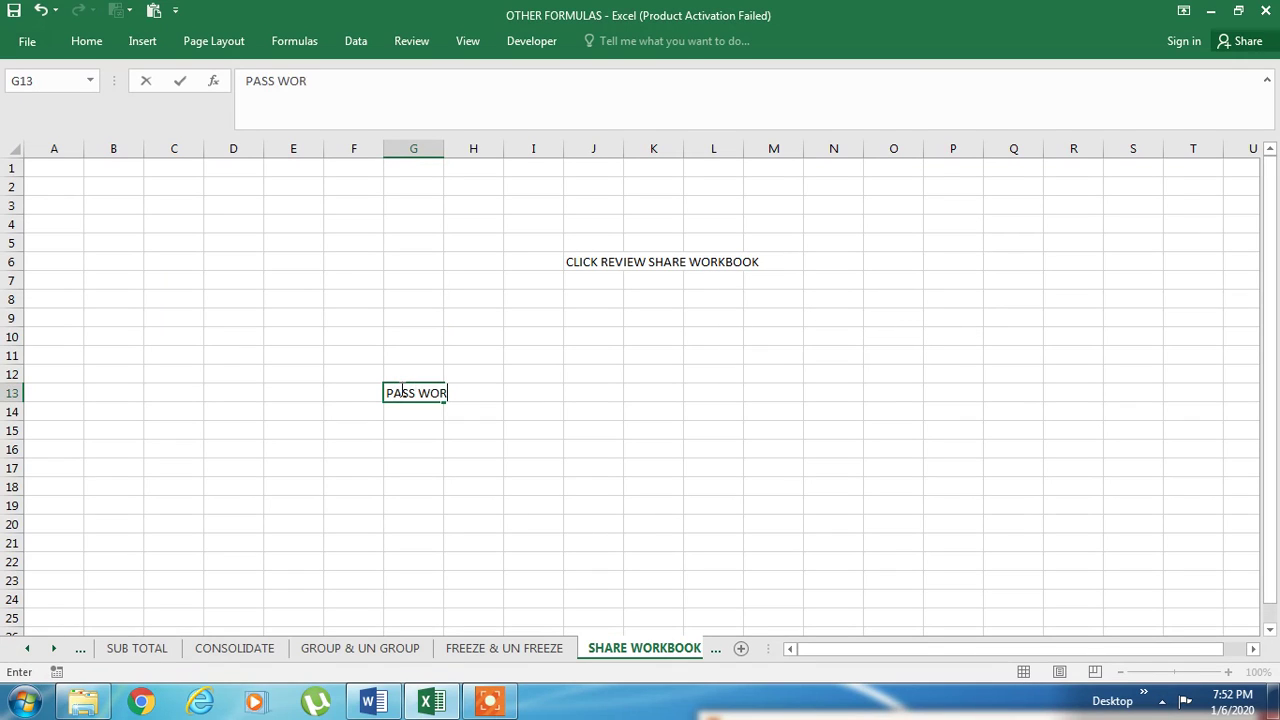
text(D/)
Step: Finish G13 as PASS WORD PROTECT /UN PROTECT and note CLICK REVIEW PROTECT SHEET in H13
key(BackSpace)
text(PROTE)
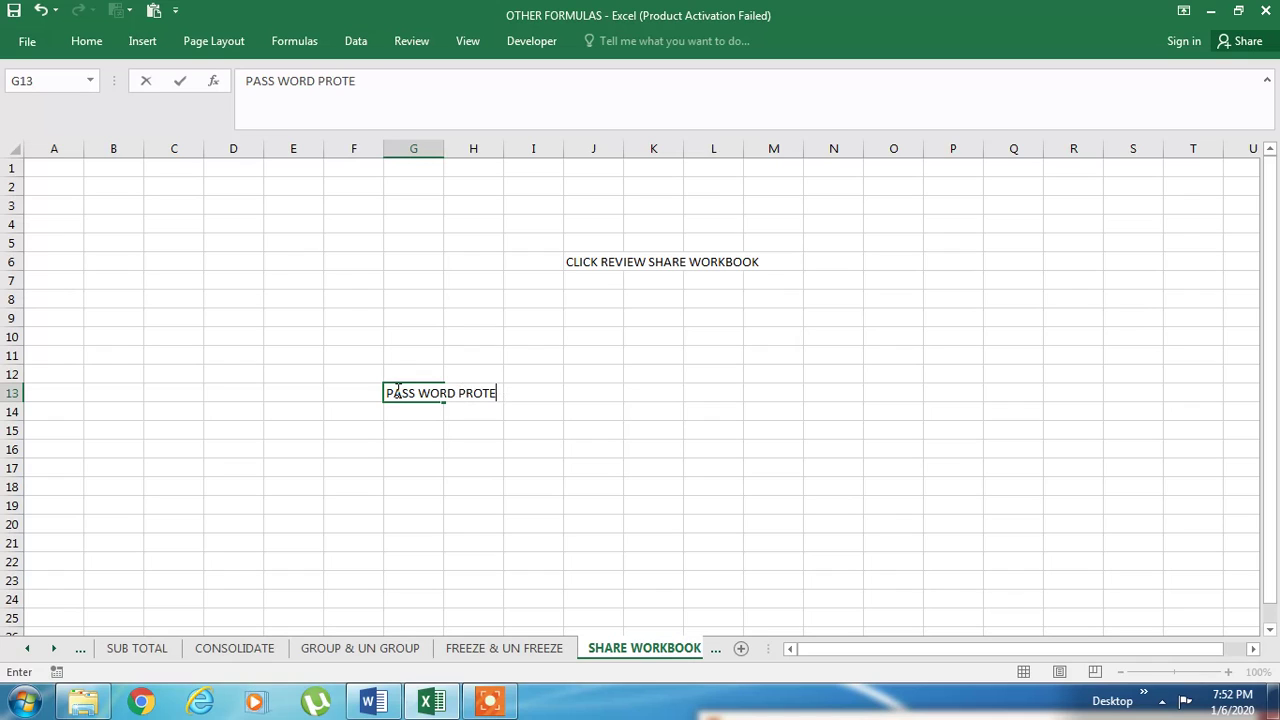
text(CT /UN PROTECT)
key(Tab)
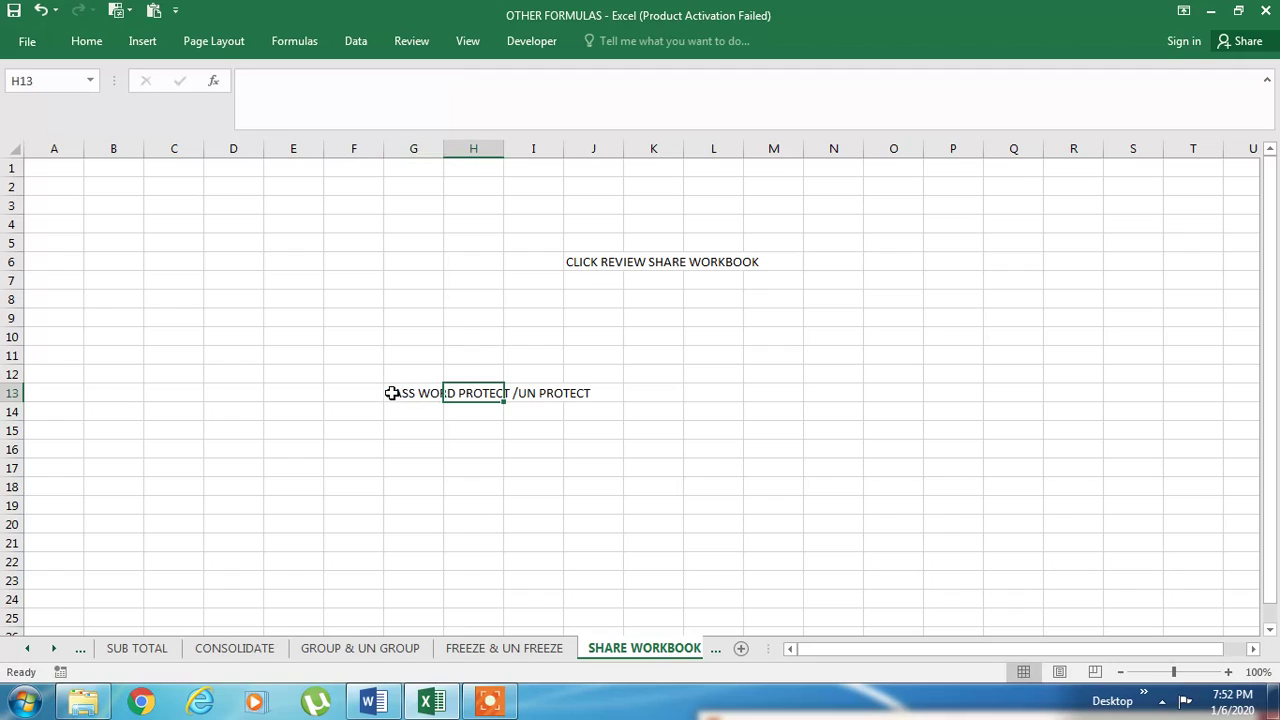
text(CLI)
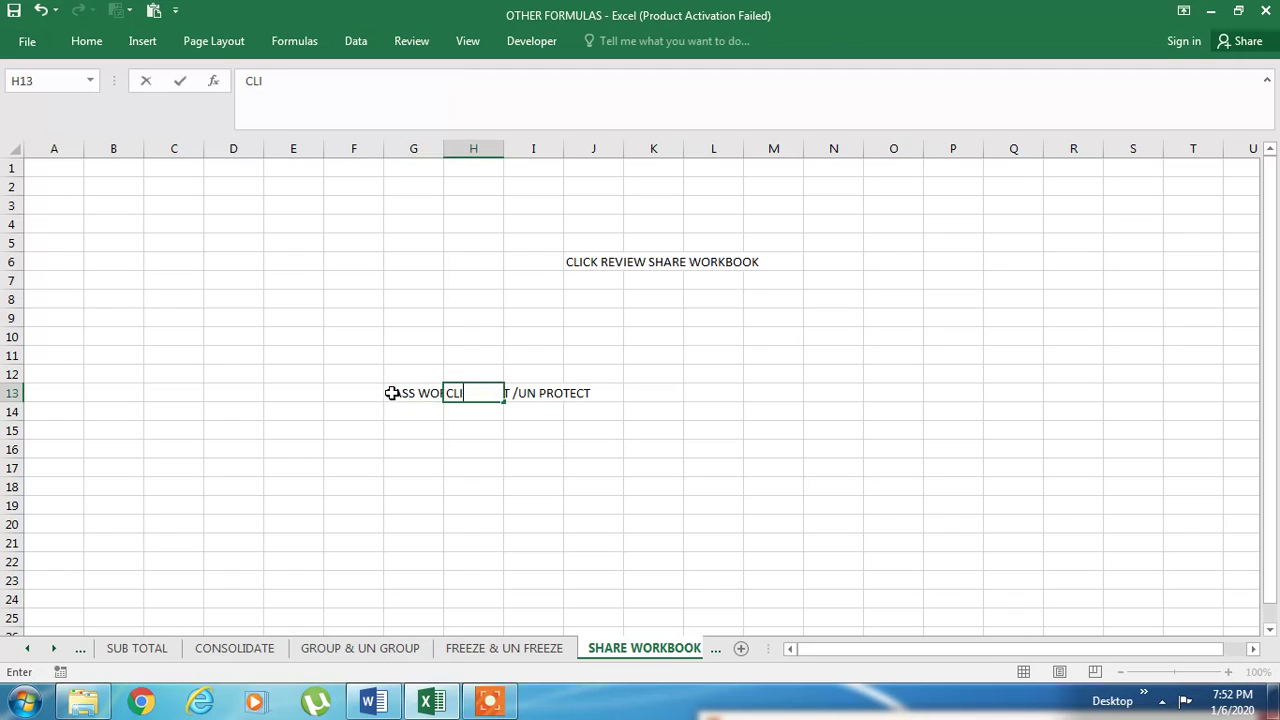
text(CK REVIEW )
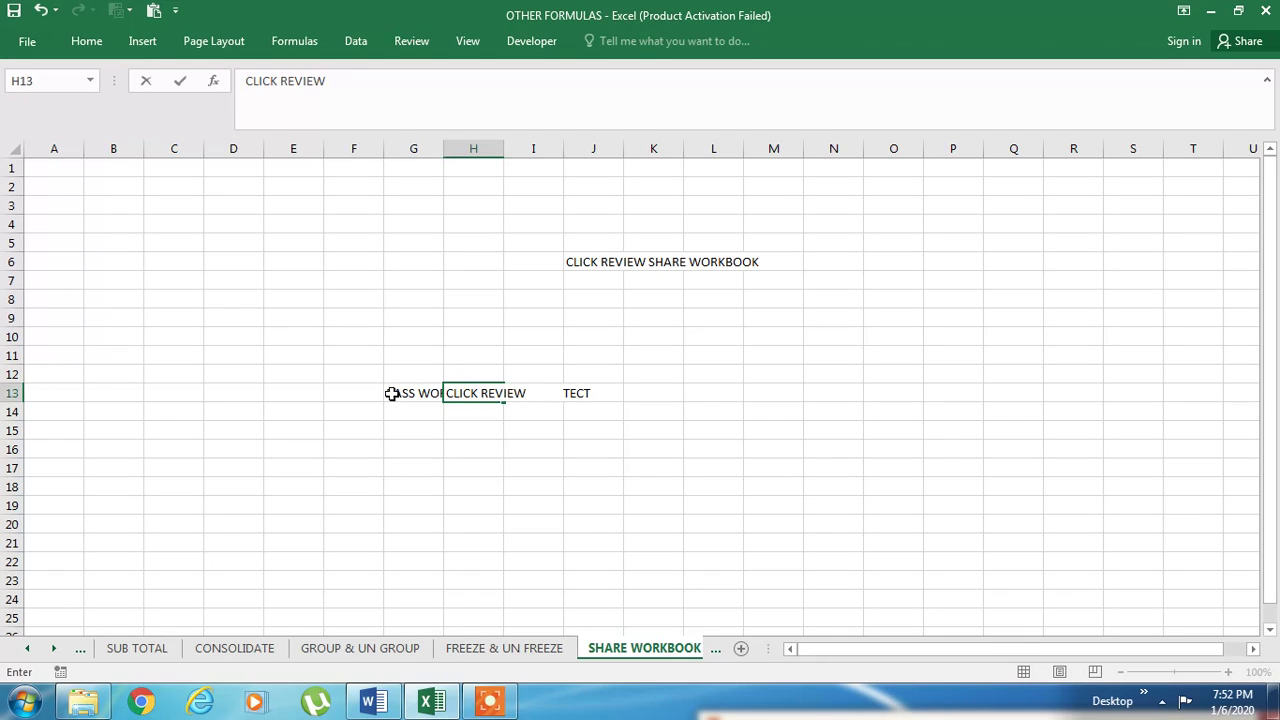
text(PROTECT SH)
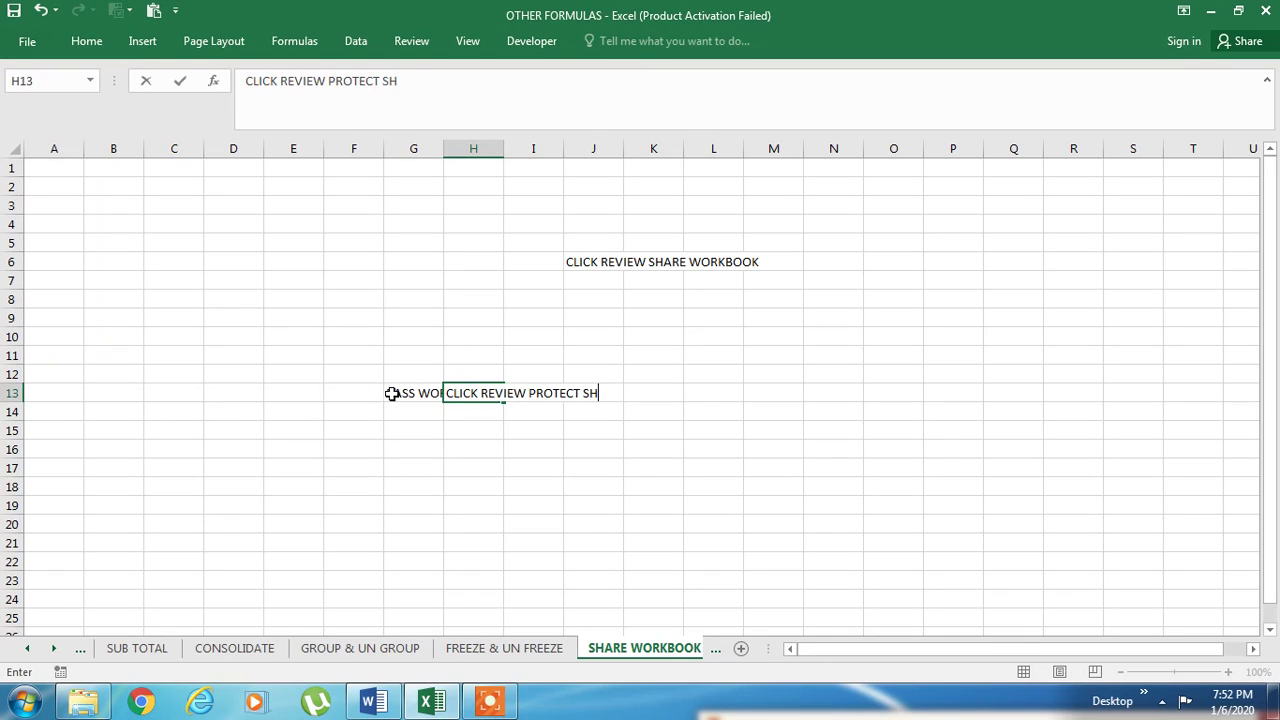
text(EET)
click(390, 404)
Step: AutoFit column G to the width of its label
key(Up)
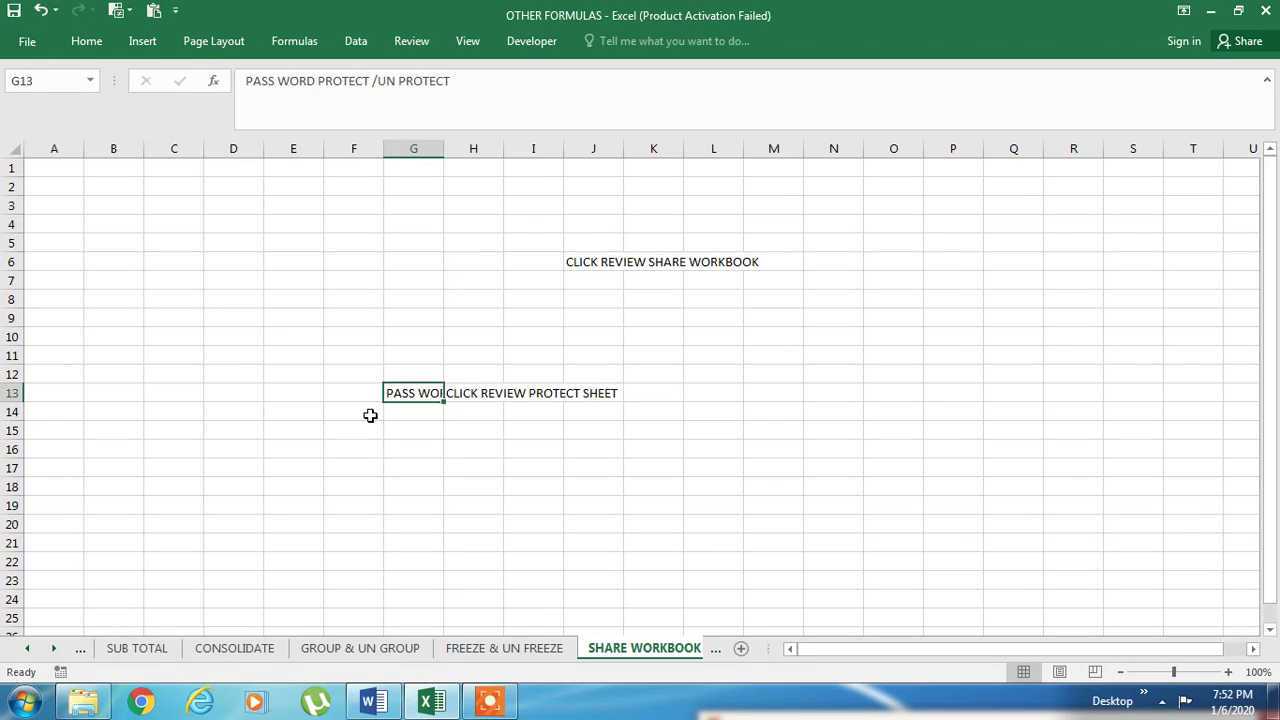
key(alt+h)
key(o)
key(i)
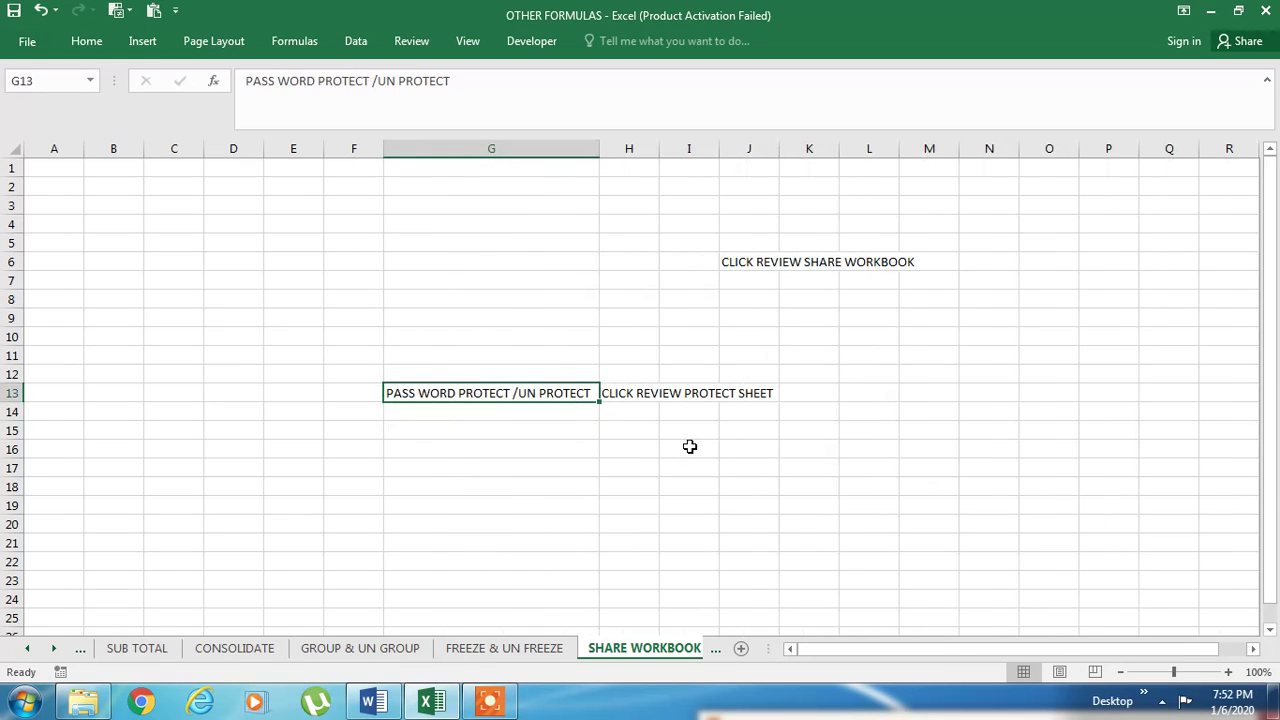
click(373, 701)
scroll(500, 529, down, 1)
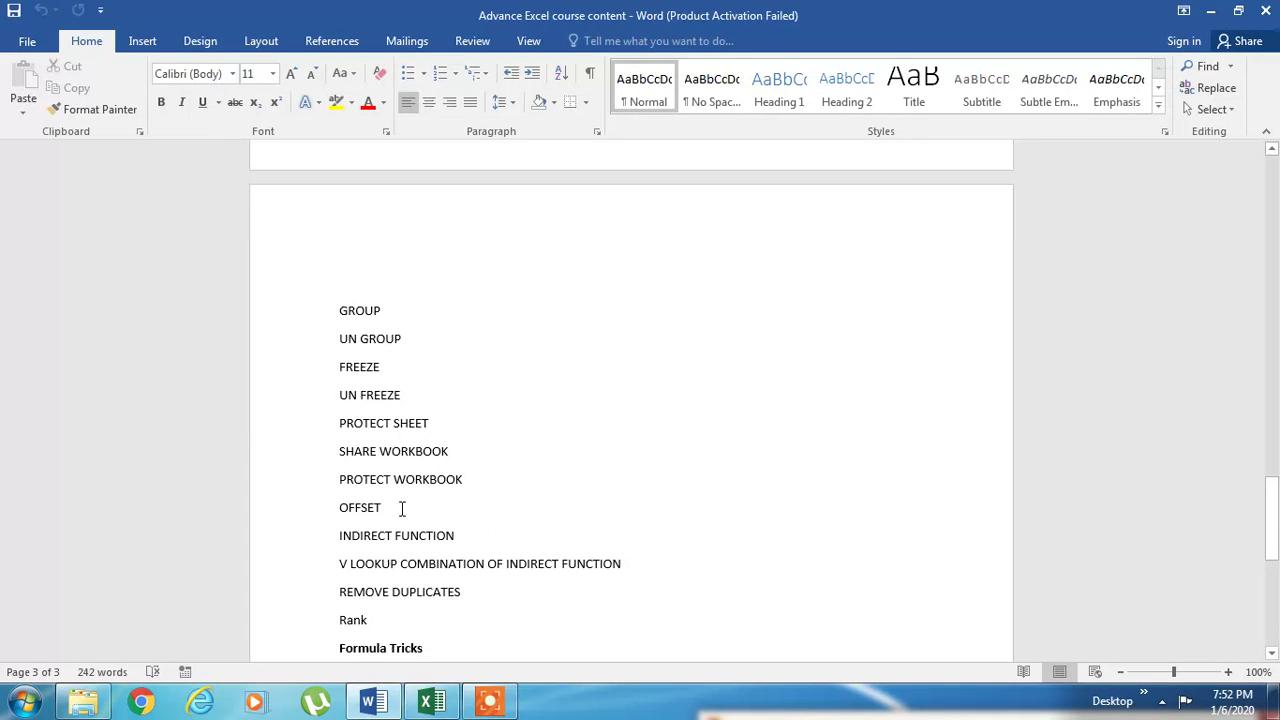
scroll(503, 508, down, 1)
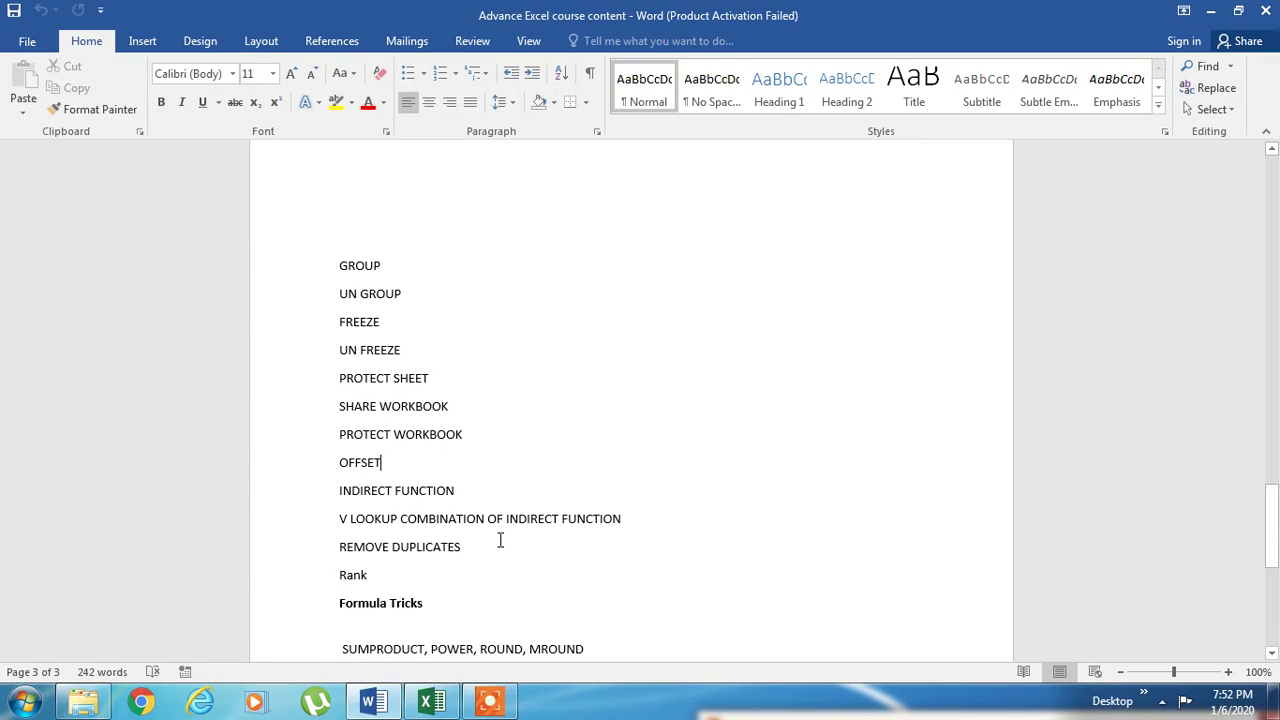
click(479, 546)
click(393, 576)
key(alt+Tab)
click(494, 298)
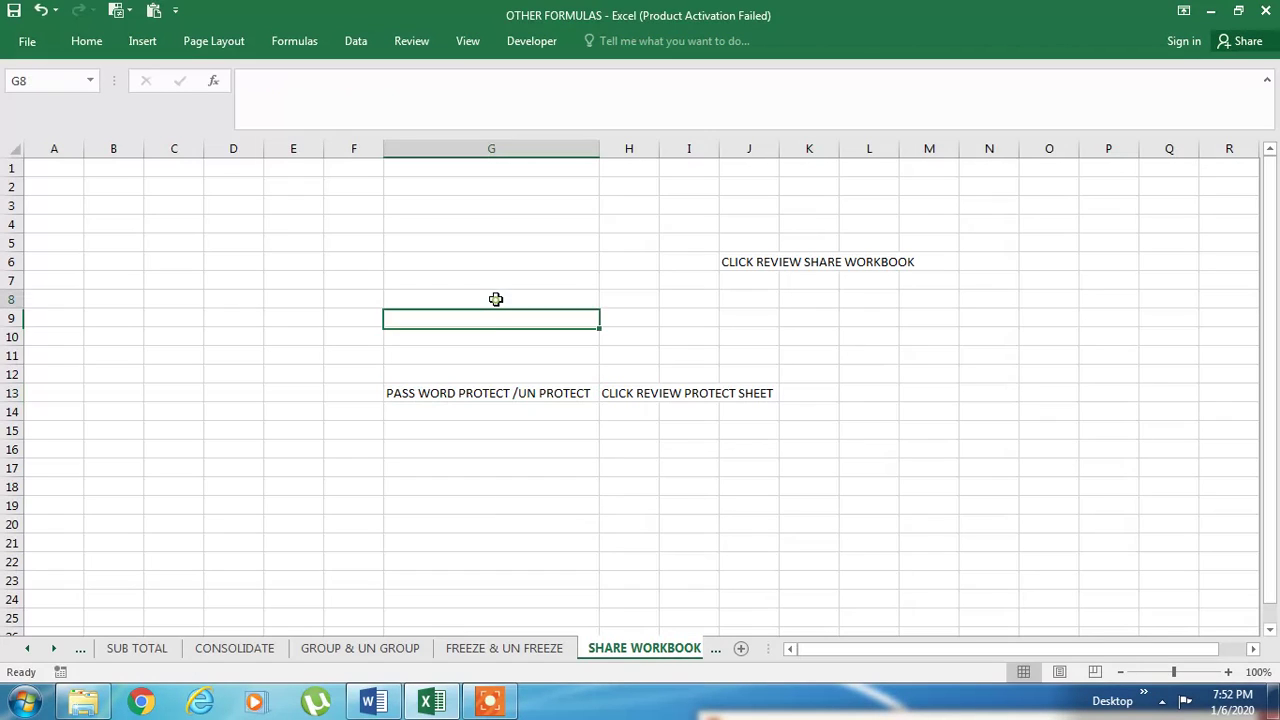
Step: Add a new worksheet named RANK
click(741, 648)
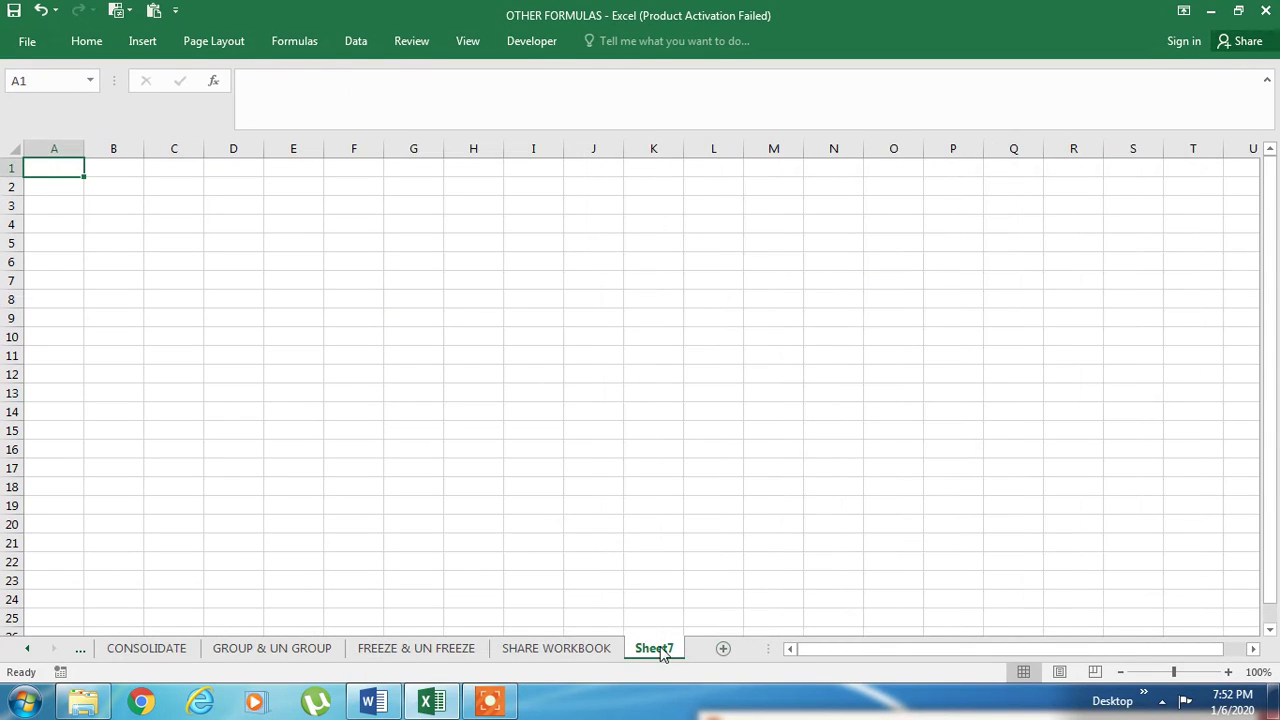
double_click(655, 648)
text(RANK)
key(Return)
Step: Enter =RANDBETWEEN(50,100) in A1 and fill it down to A24
text(=RAN)
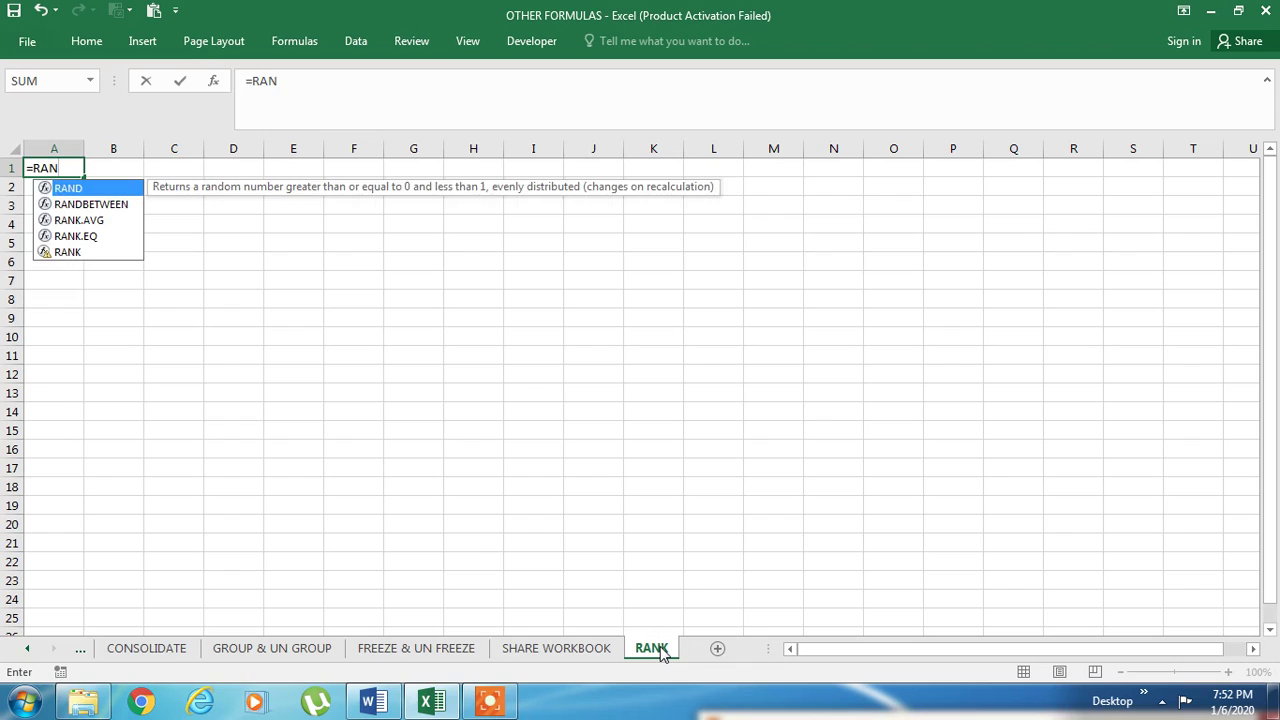
key(Down)
key(Tab)
text(50)
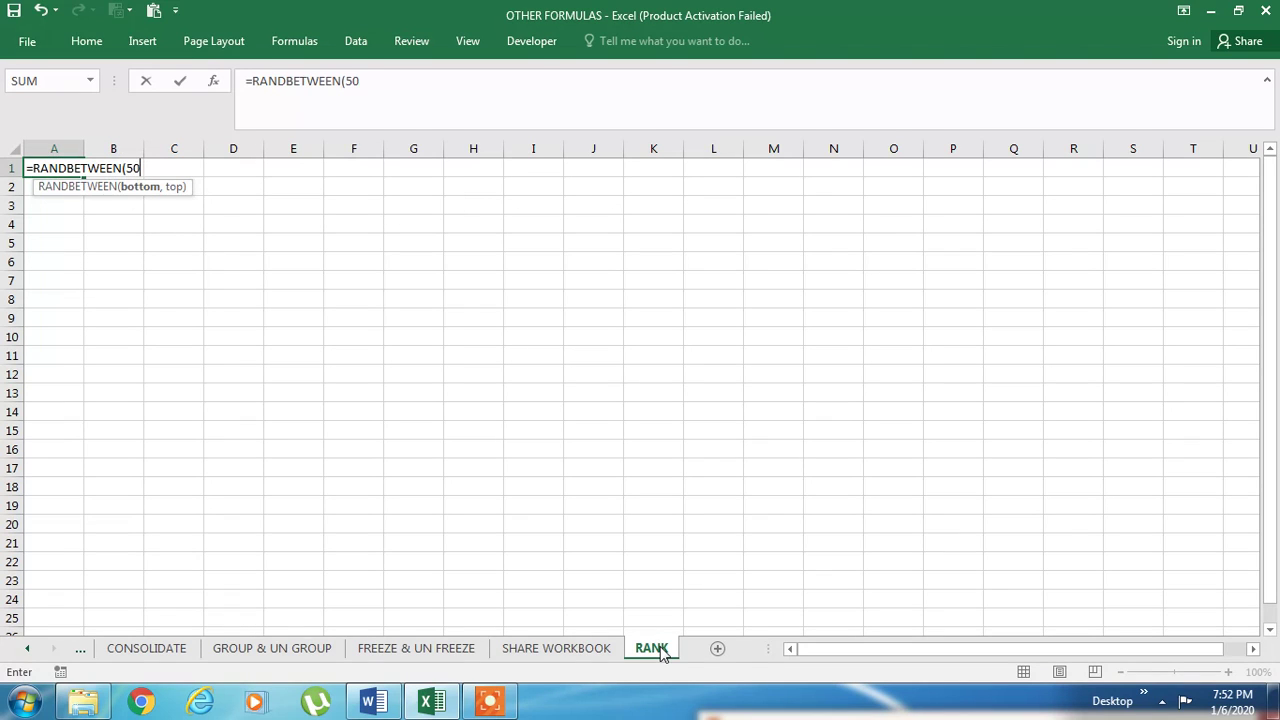
text(,100)
key(ctrl+Return)
key(shift+Down)
key(shift+Down)
key(shift+Down)
key(shift+Down)
key(shift+Down)
key(shift+Down)
key(shift+Down)
key(shift+Down)
key(shift+Down)
key(shift+Down)
key(shift+Down)
key(shift+Down)
key(shift+Down)
key(shift+Down)
key(shift+Down)
key(shift+Down)
key(shift+Down)
key(shift+Down)
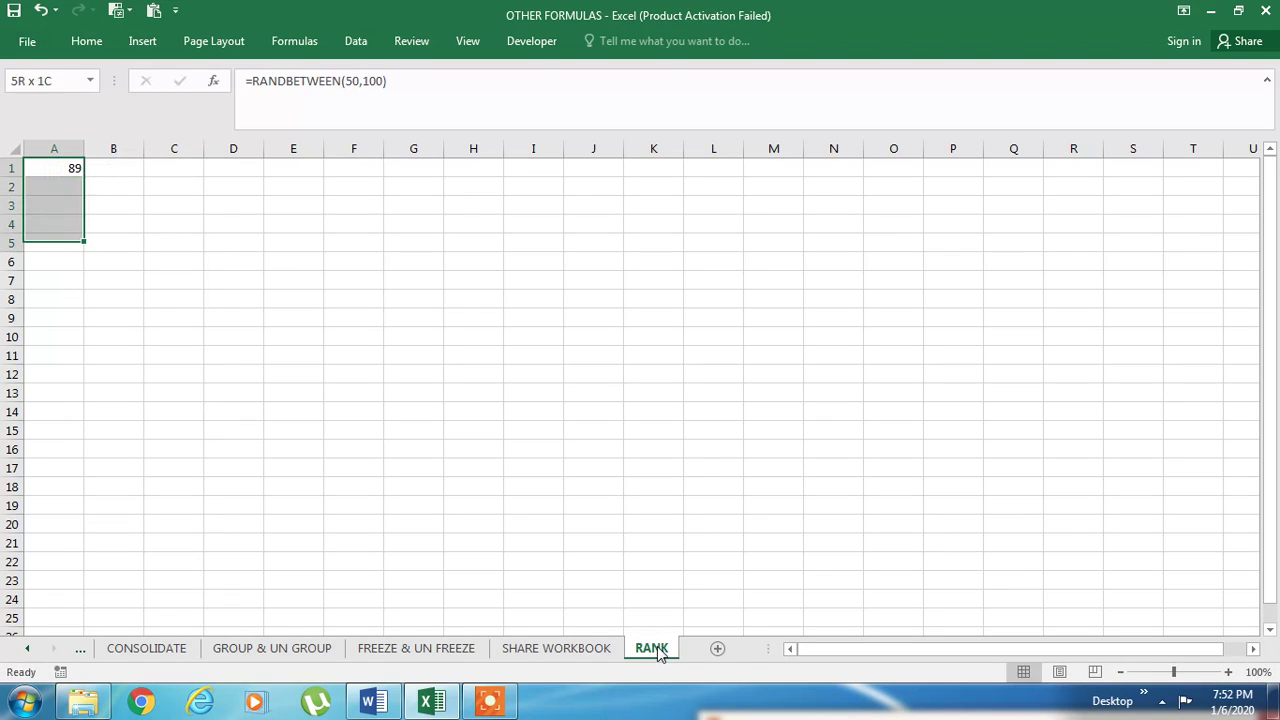
key(shift+Down)
key(shift+Down)
key(shift+Down)
key(shift+Down)
key(shift+Down)
key(ctrl+d)
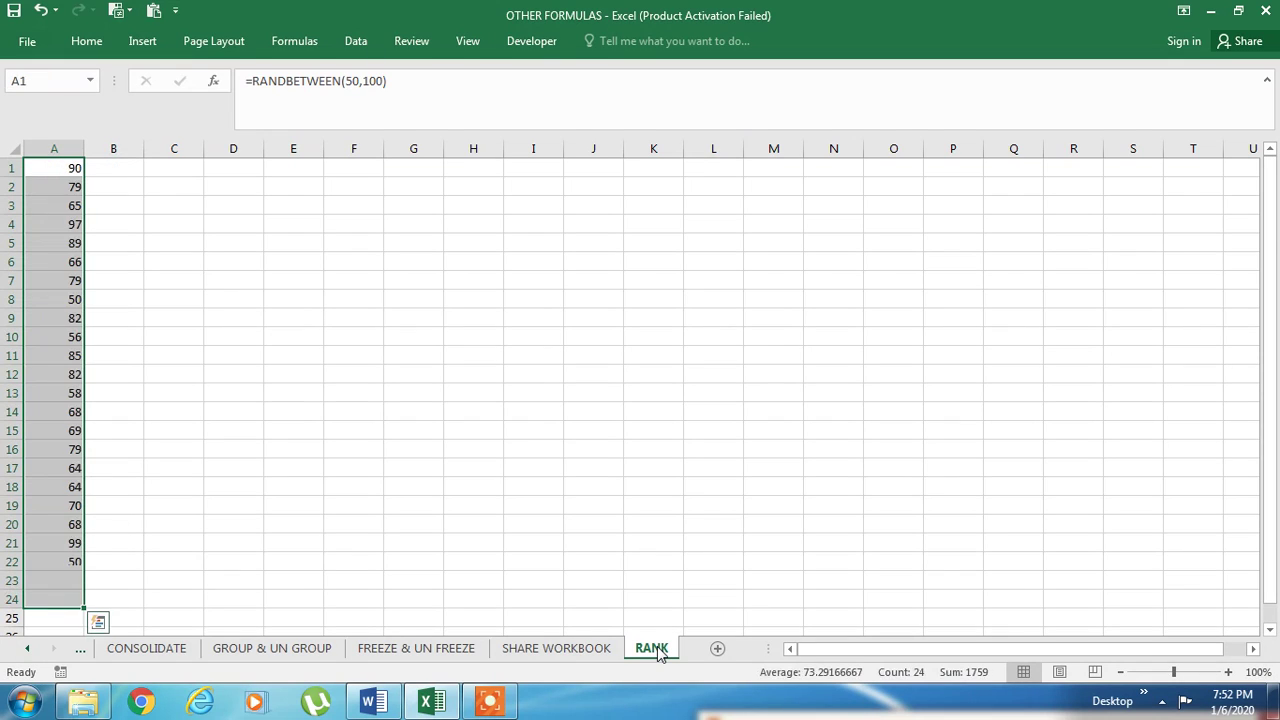
Step: Paste A1:A24 back as fixed values, then begin a RANK formula in B1
key(ctrl+c)
key(shift+F10)
key(s)
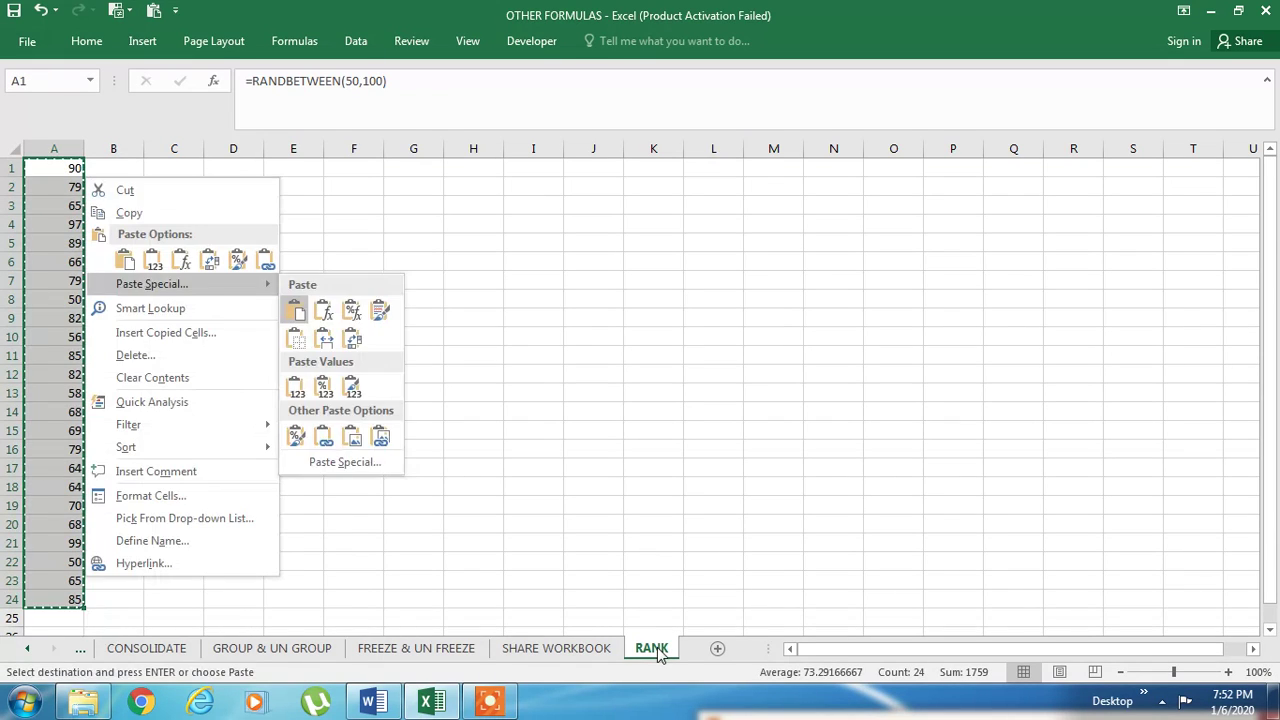
key(v)
key(Escape)
key(Right)
text(=)
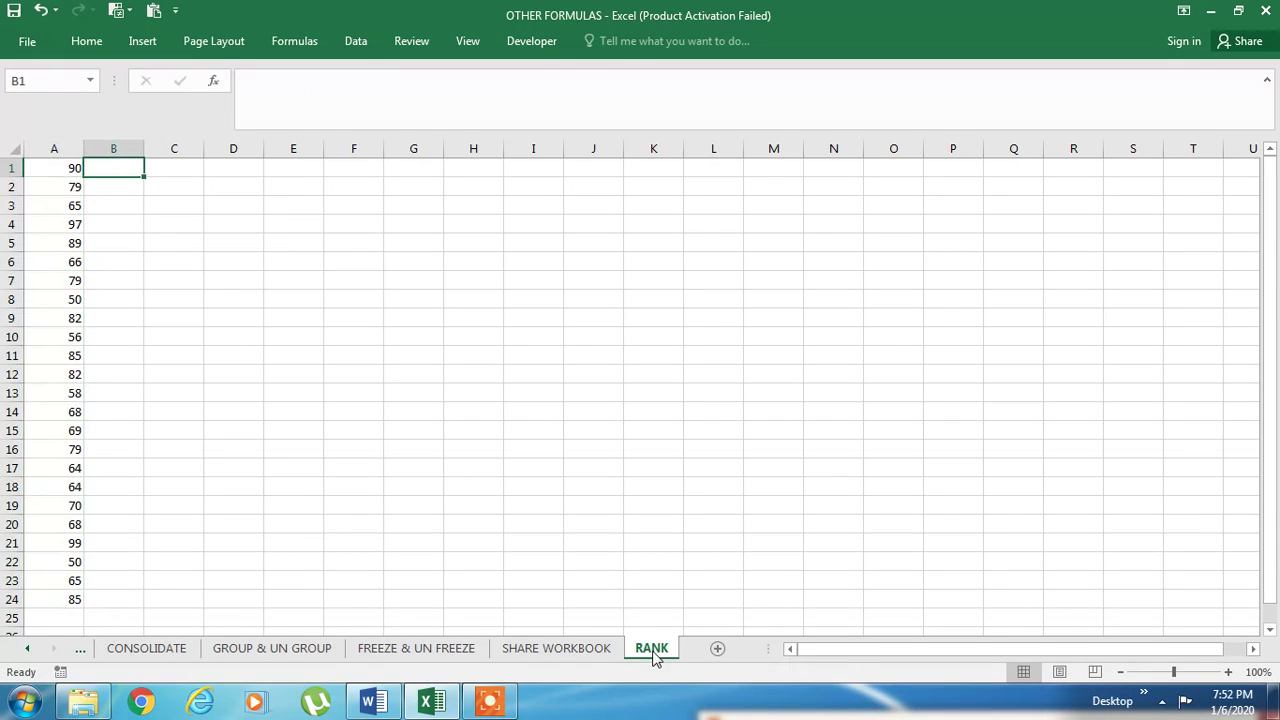
text(RANK)
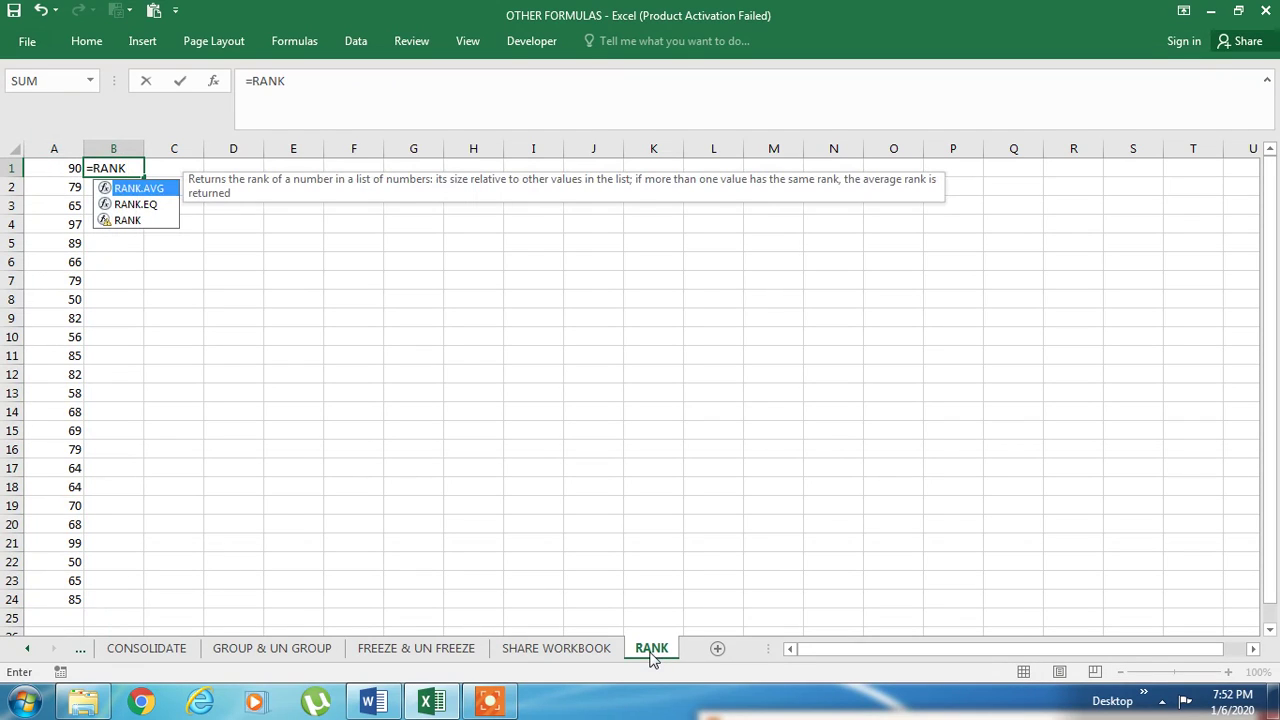
Step: Enter a RANK formula in B1 ranking A1 within A1:A24
key(Down)
key(Down)
key(Escape)
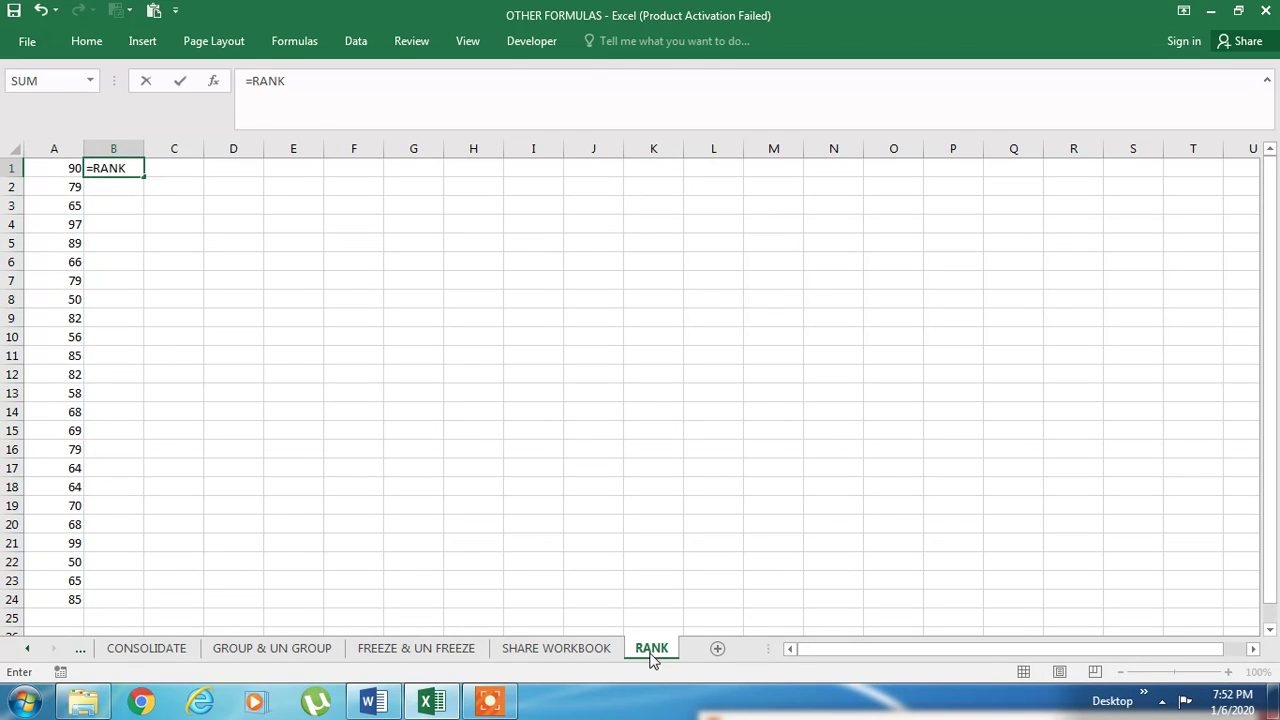
key(Right)
key(Left)
text(=rank)
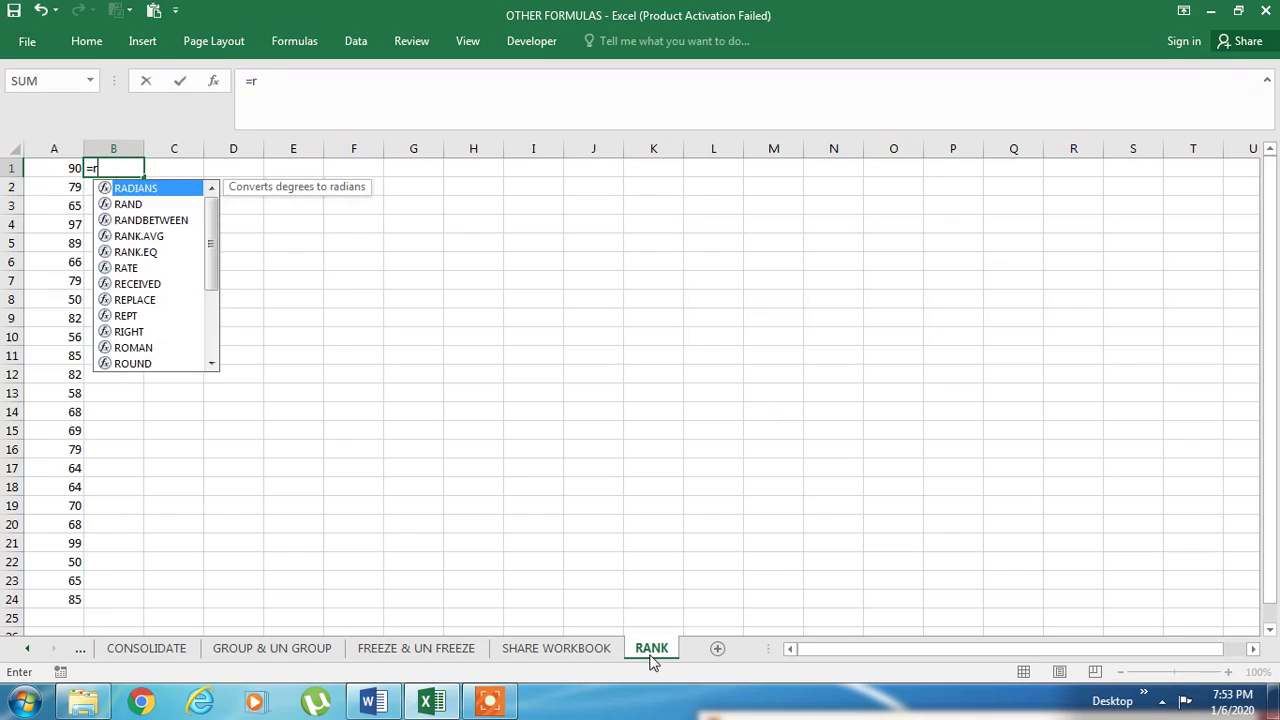
key(Down)
key(Down)
key(Tab)
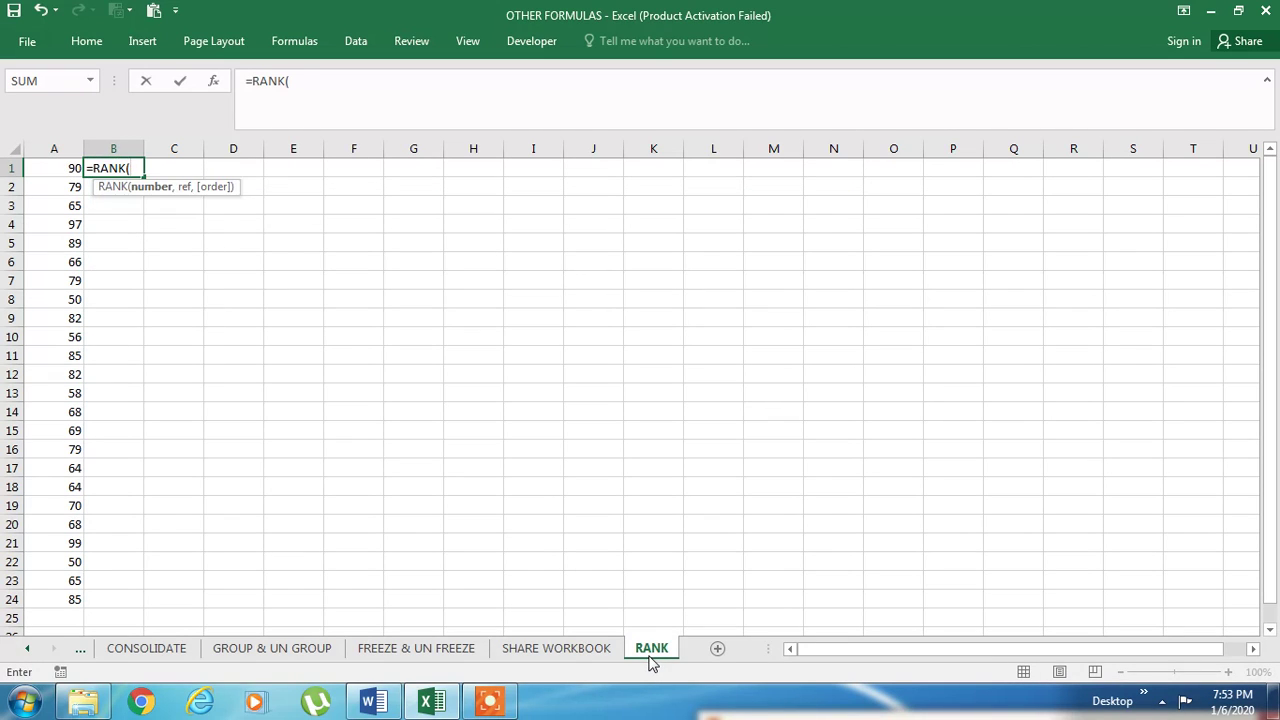
key(Left)
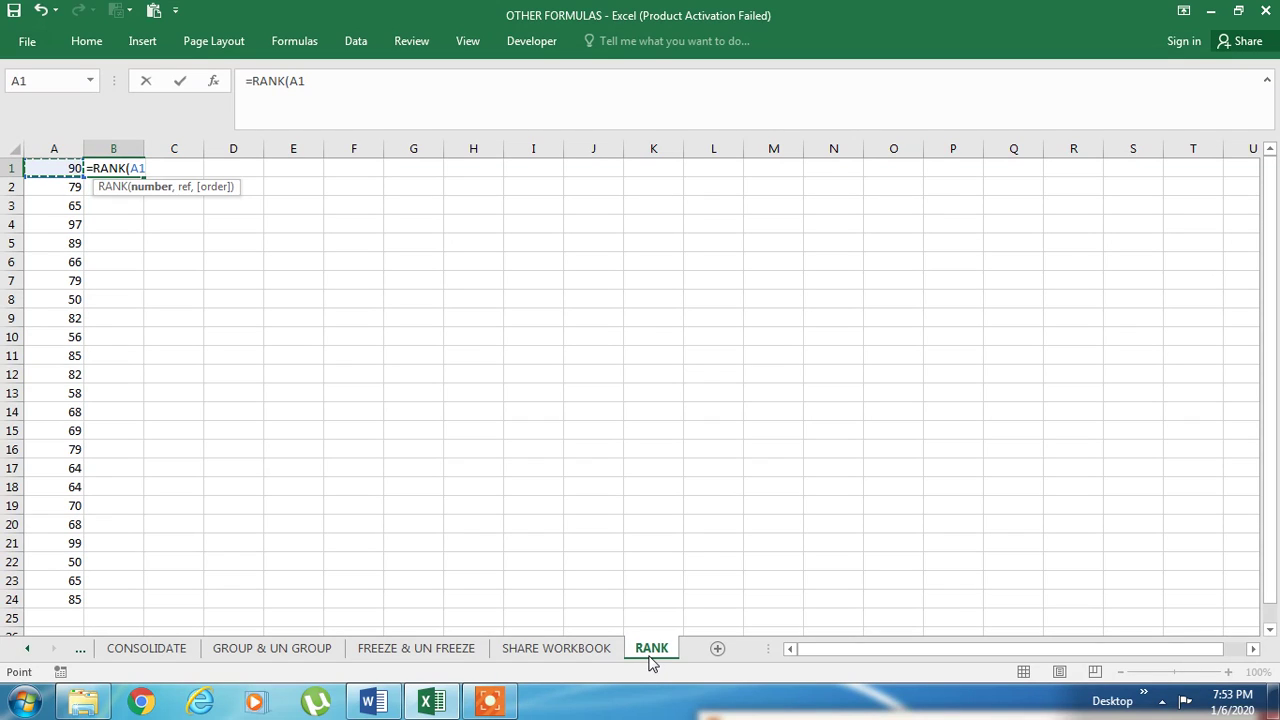
text(,)
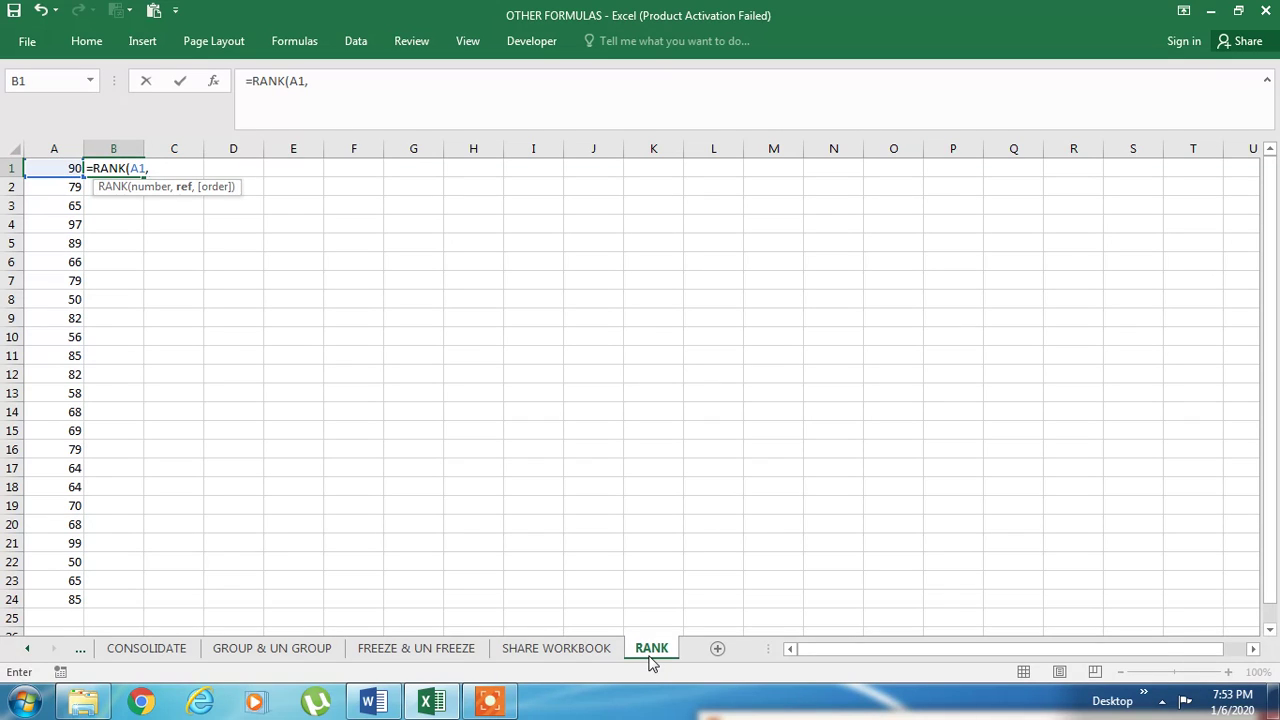
key(Left)
key(ctrl+shift+Down)
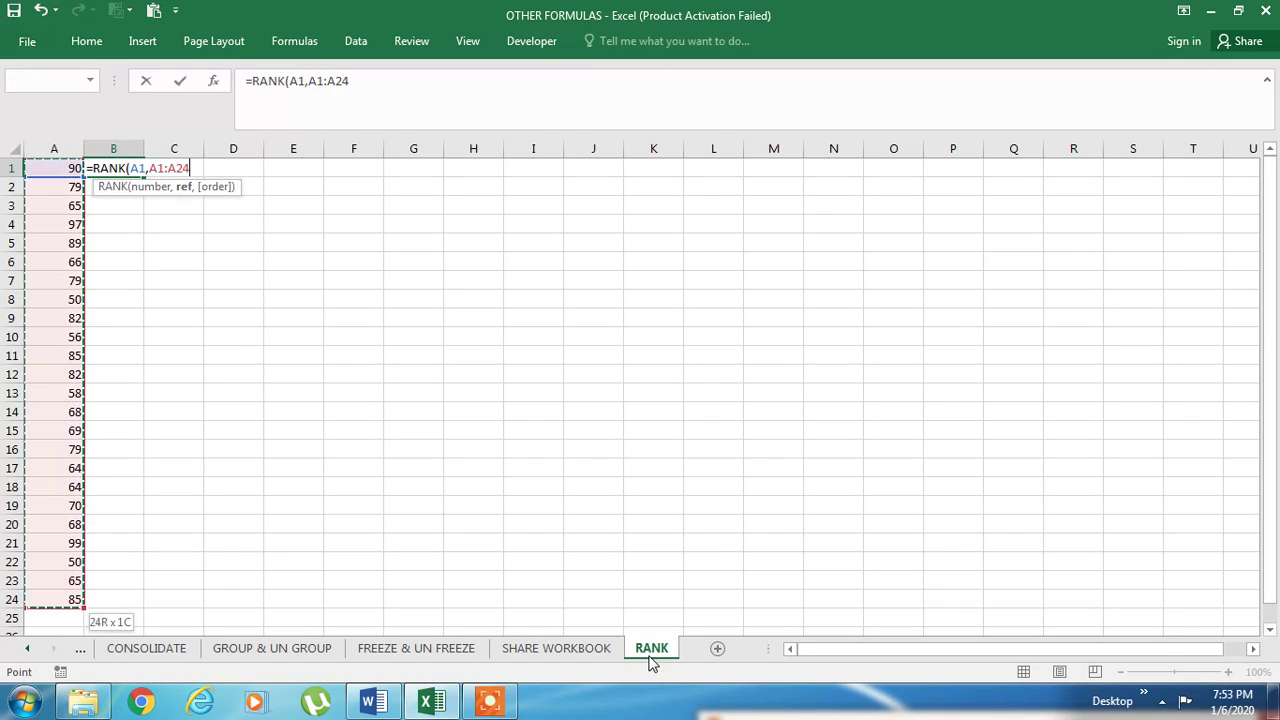
key(ctrl+Return)
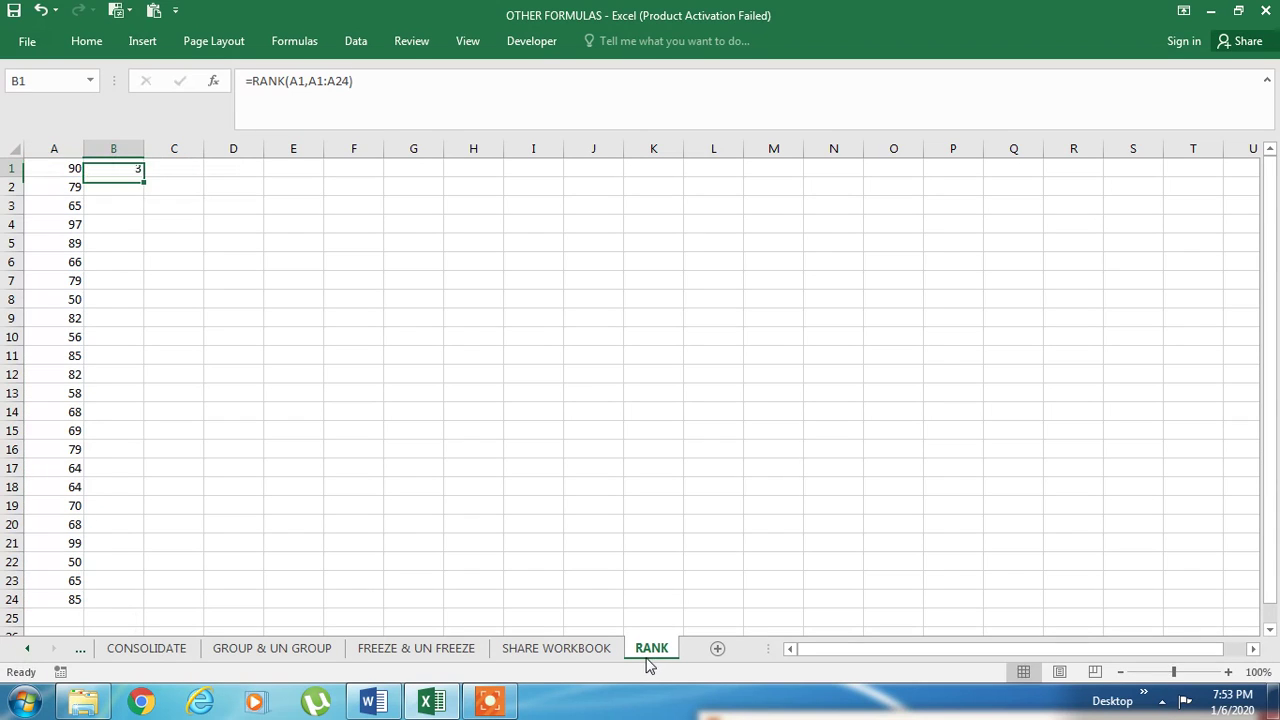
Step: Lock the references so B1 reads =RANK($A1,$A$1:$A$24)
key(F2)
click(137, 168)
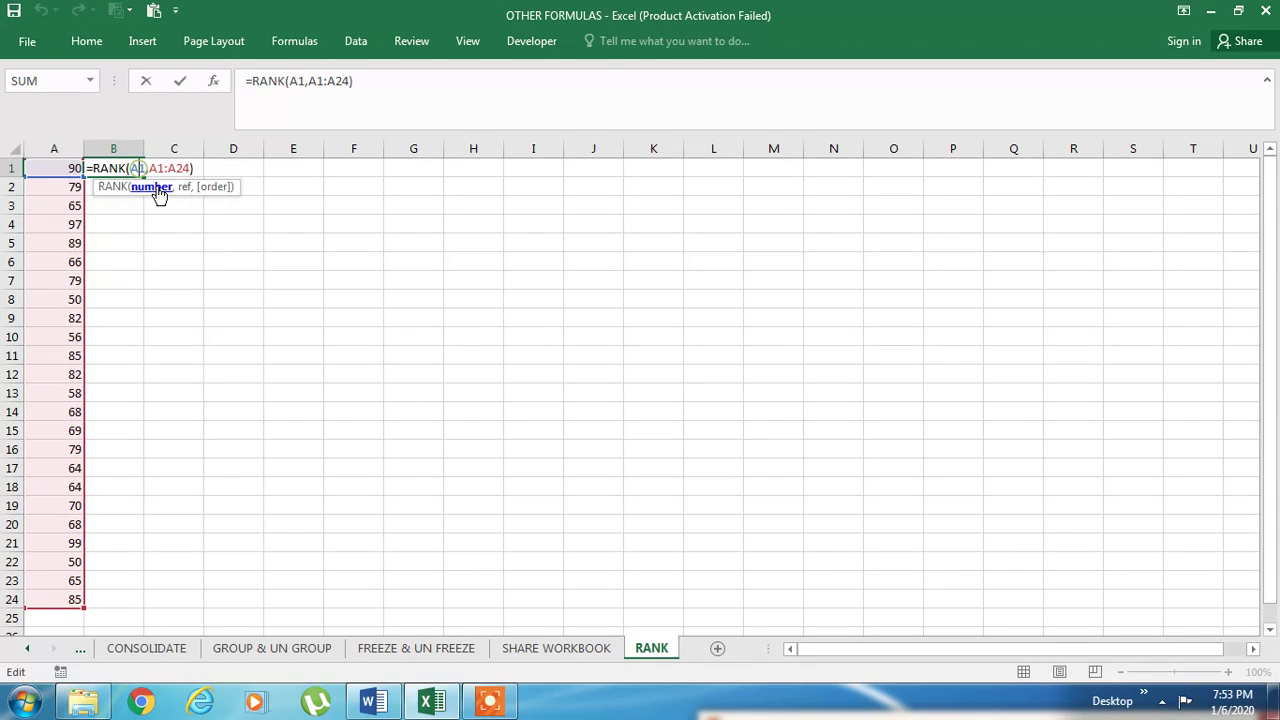
click(152, 187)
key(F4)
key(F4)
key(F4)
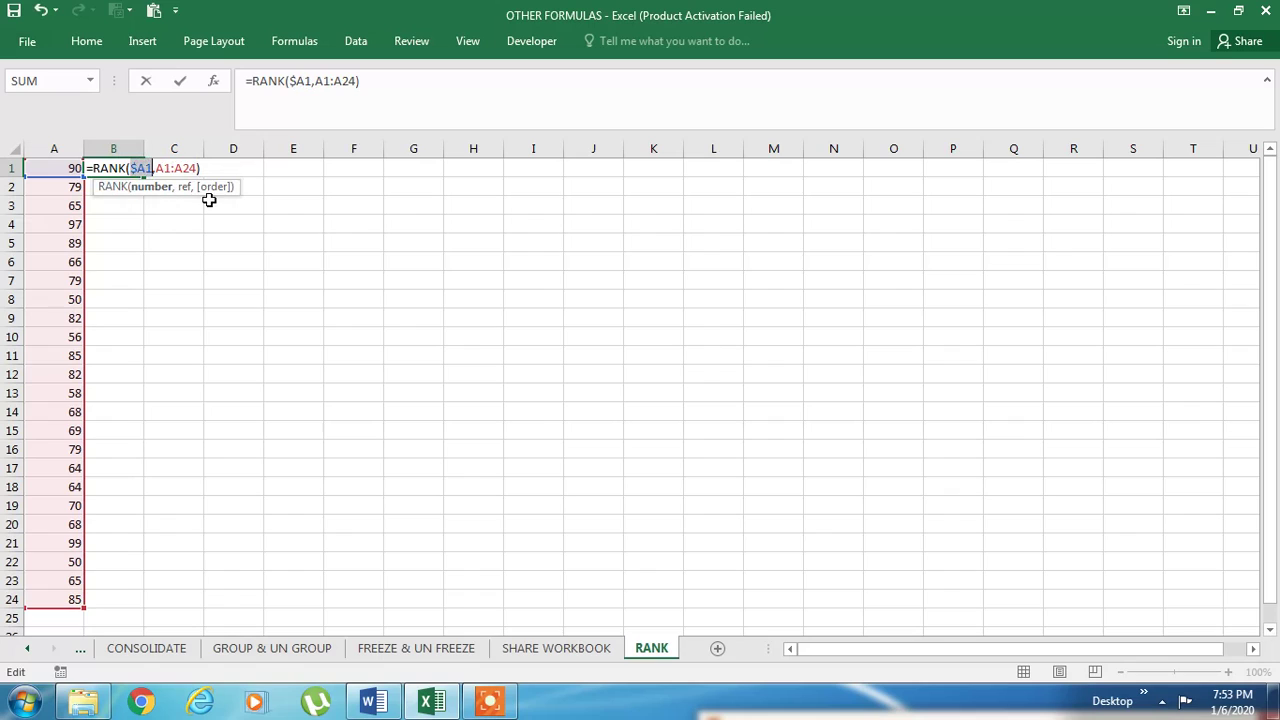
click(186, 190)
key(F4)
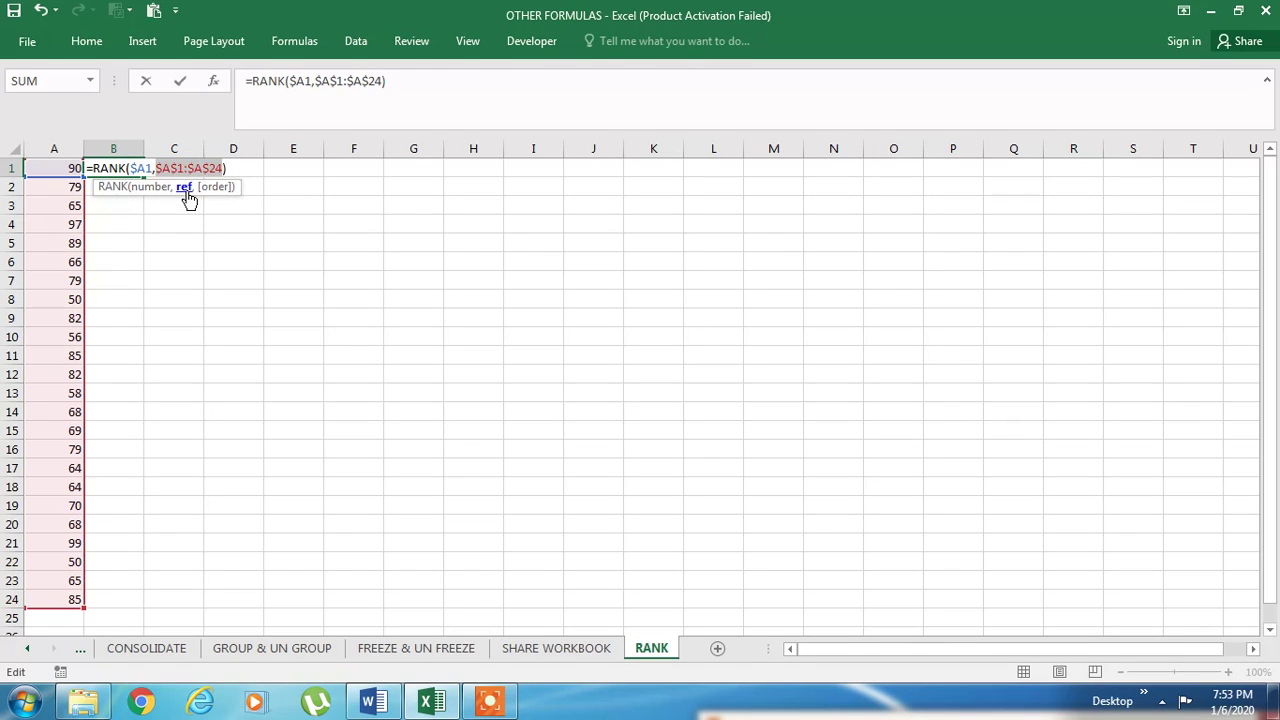
key(ctrl+Return)
Step: Fill the RANK formula down through B1:B24
key(Left)
key(ctrl+Down)
key(Right)
key(ctrl+shift+Up)
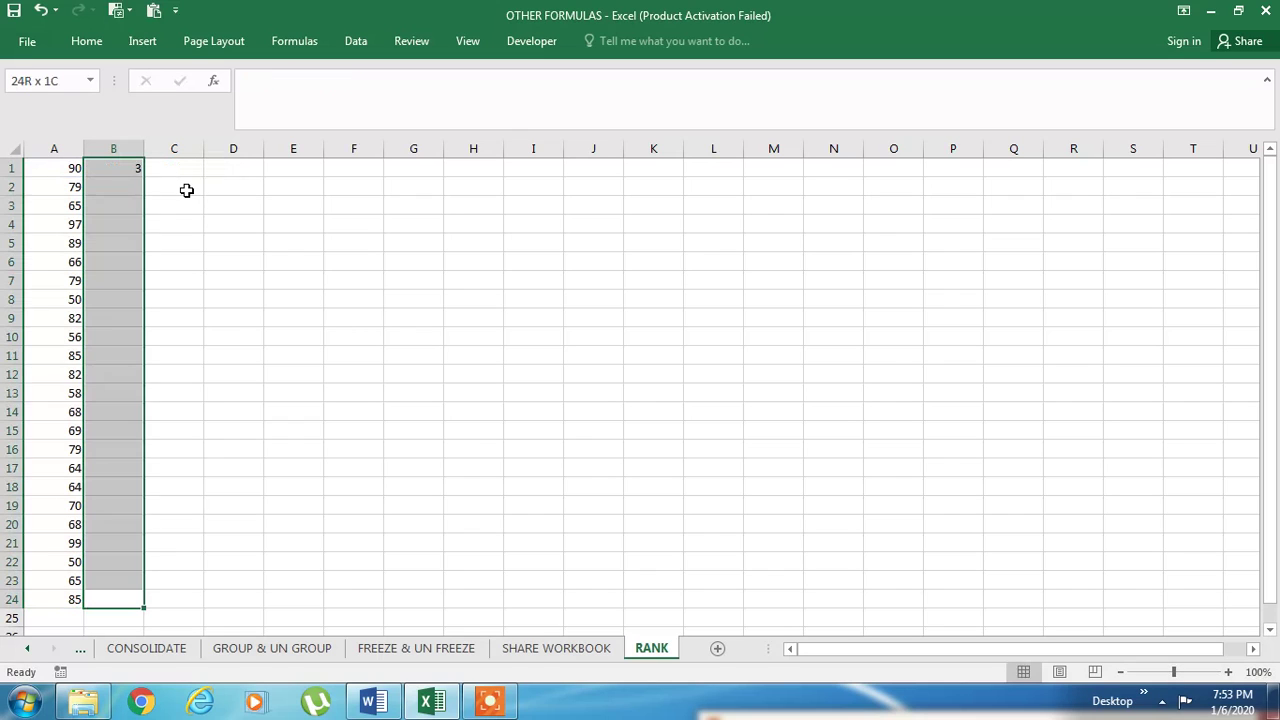
key(ctrl+d)
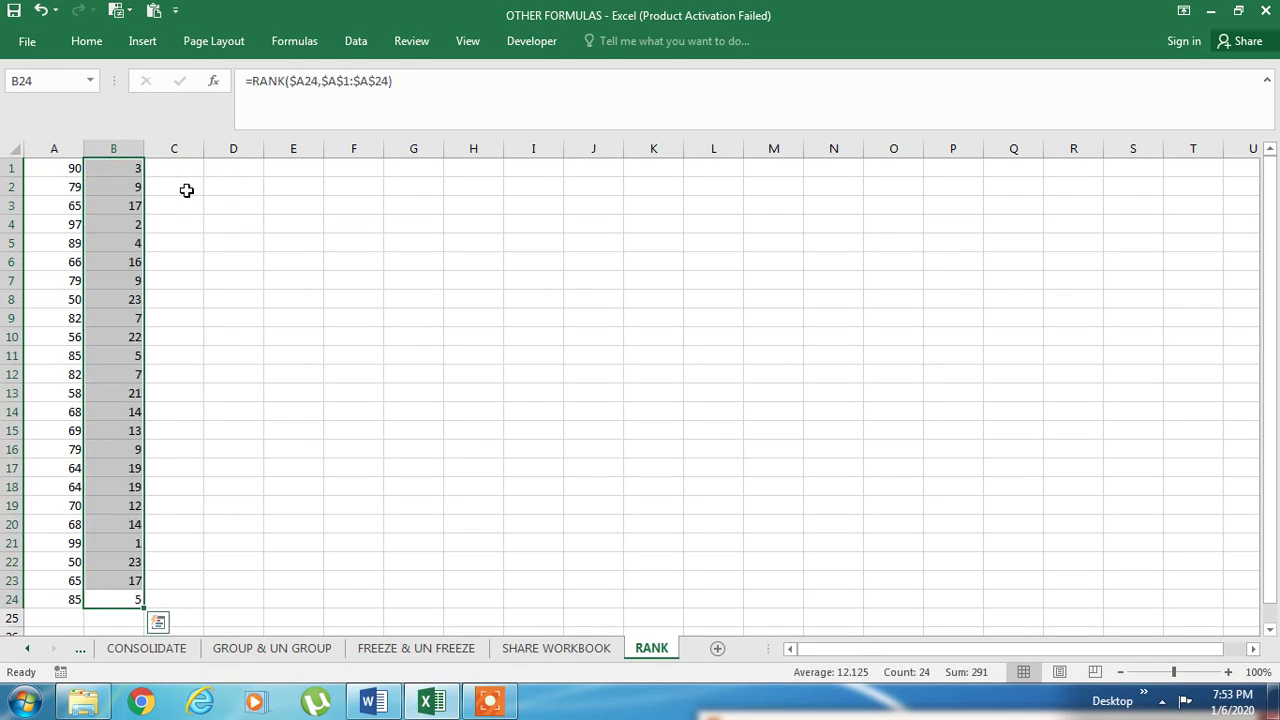
Step: Insert a blank row above the scores for headings
key(ctrl+Up)
key(shift+space)
key(ctrl+shift+equal)
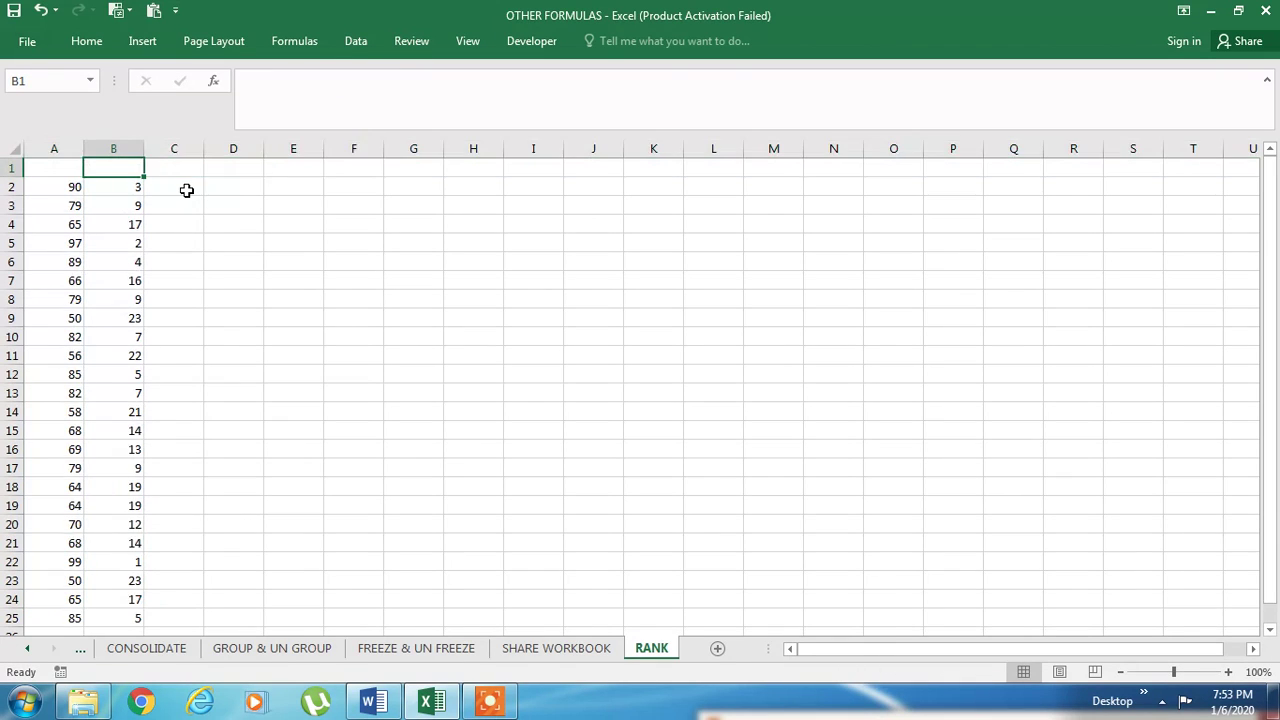
Step: Add headings sno in A1 and rank in B1, then switch to the Word document
key(Left)
text(sno)
key(Tab)
text(rank)
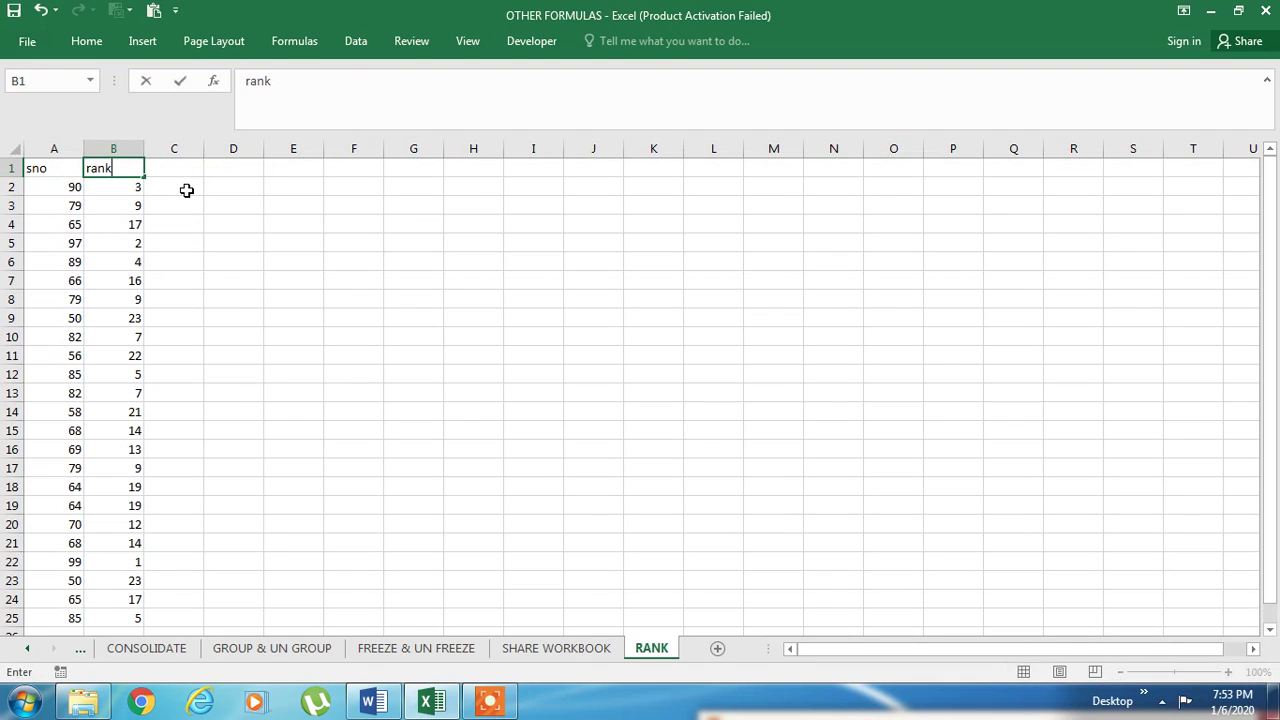
key(Return)
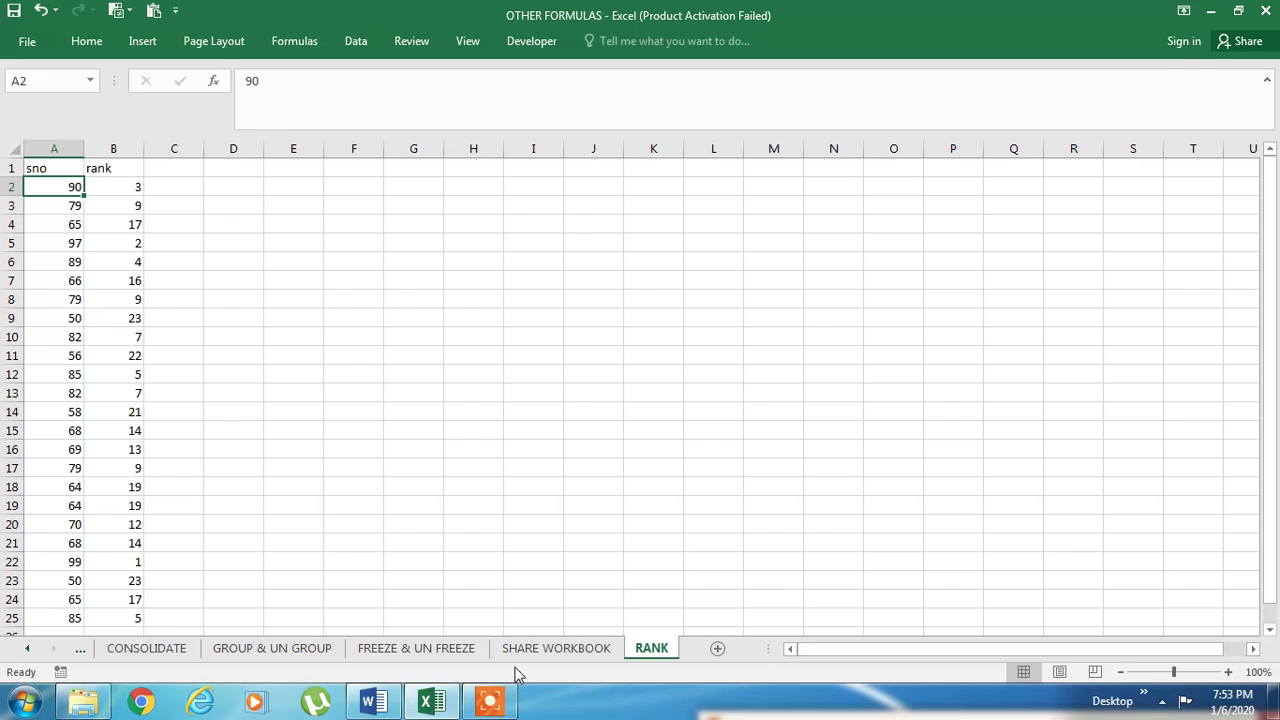
key(alt+Tab)
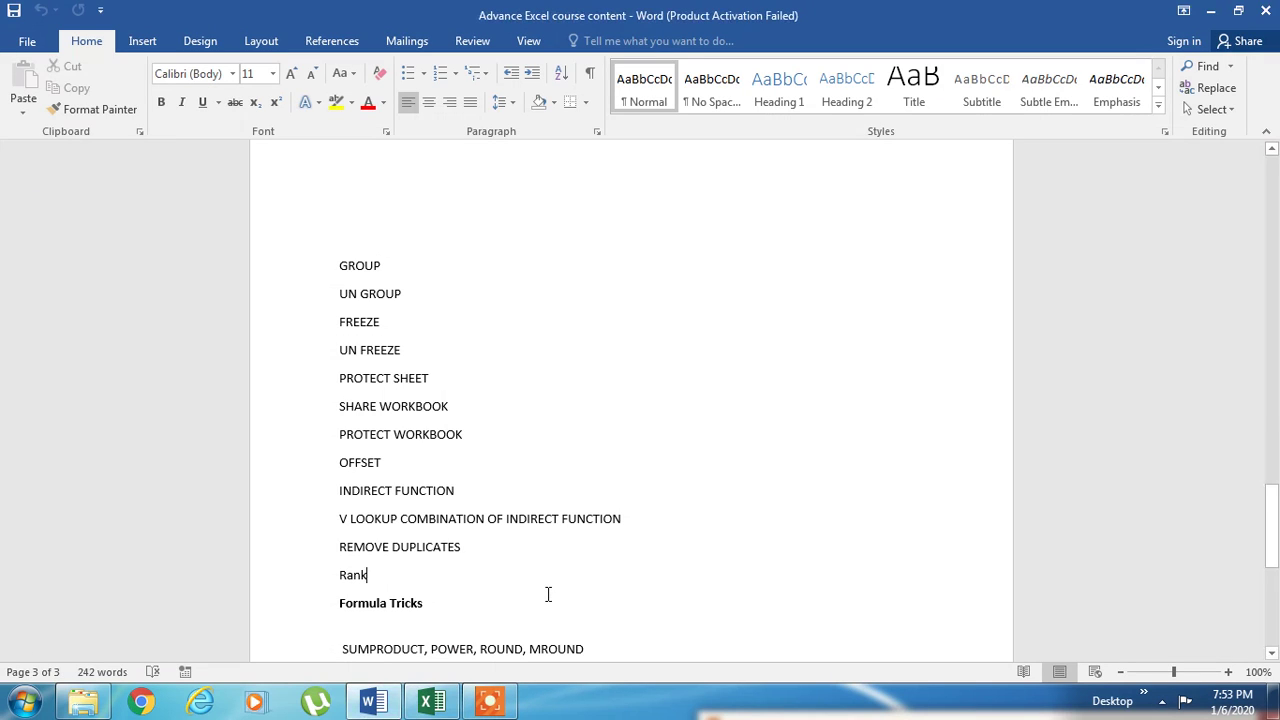
Step: Scroll the Word course topics near Rank and Formula Tricks, then return to Excel's RANK sheet
scroll(548, 594, down, 1)
click(483, 507)
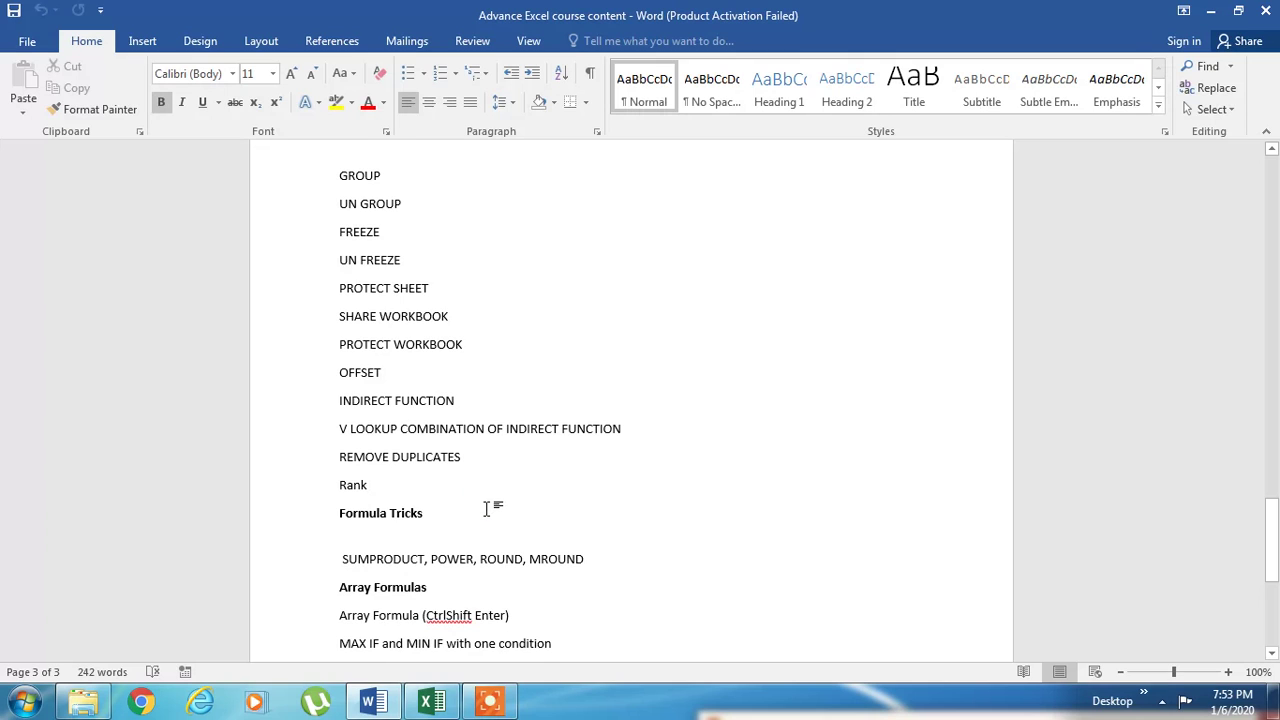
scroll(488, 508, down, 1)
key(alt+Tab)
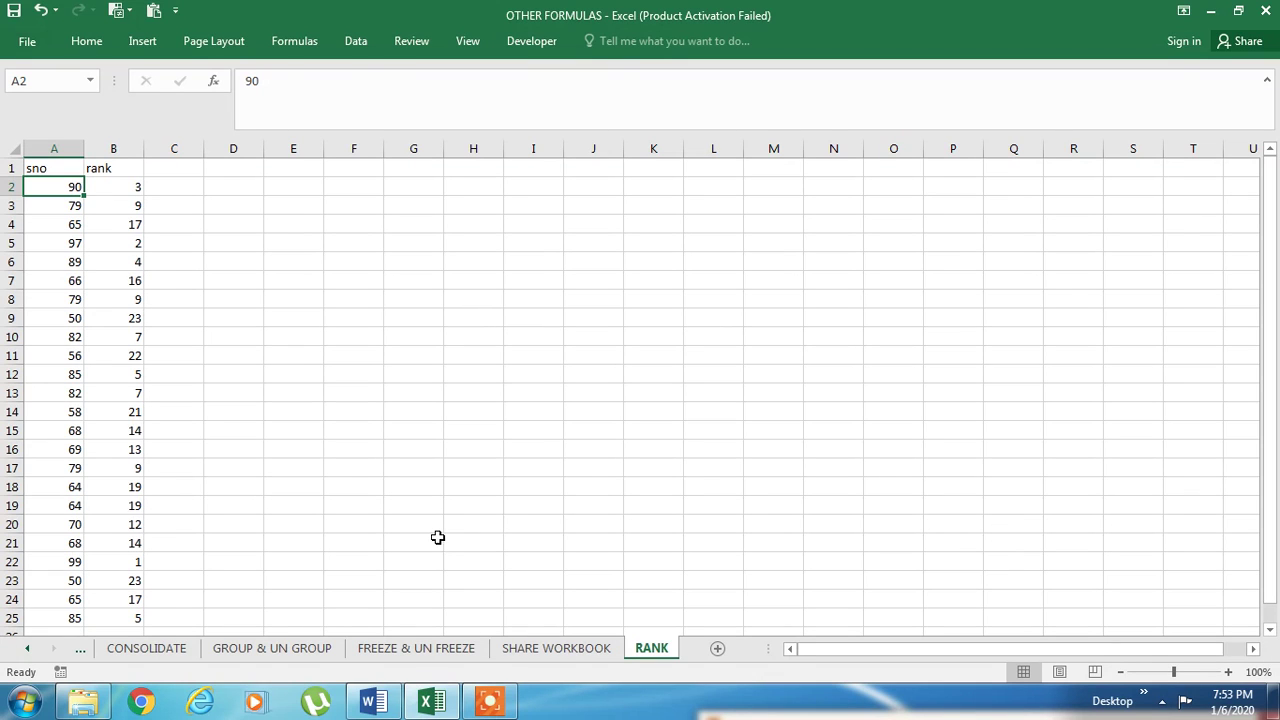
key(alt+Tab)
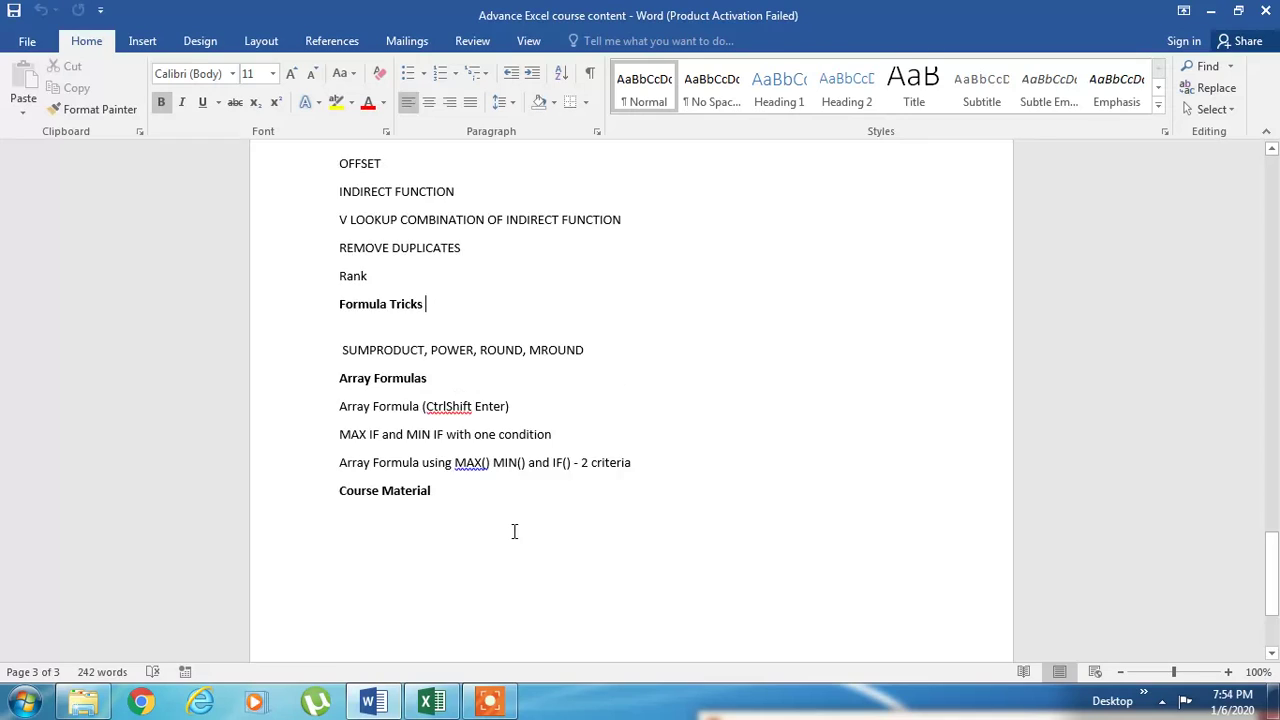
scroll(514, 531, down, 3)
scroll(514, 531, up, 7)
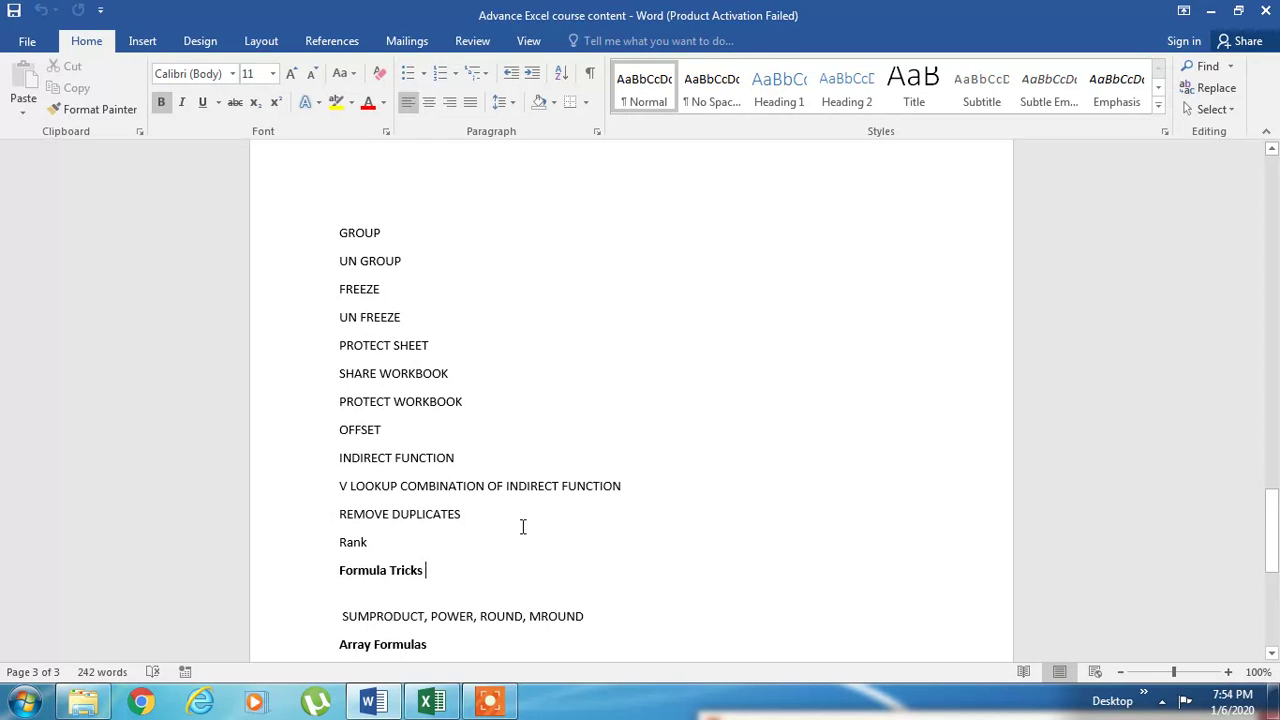
key(alt+Tab)
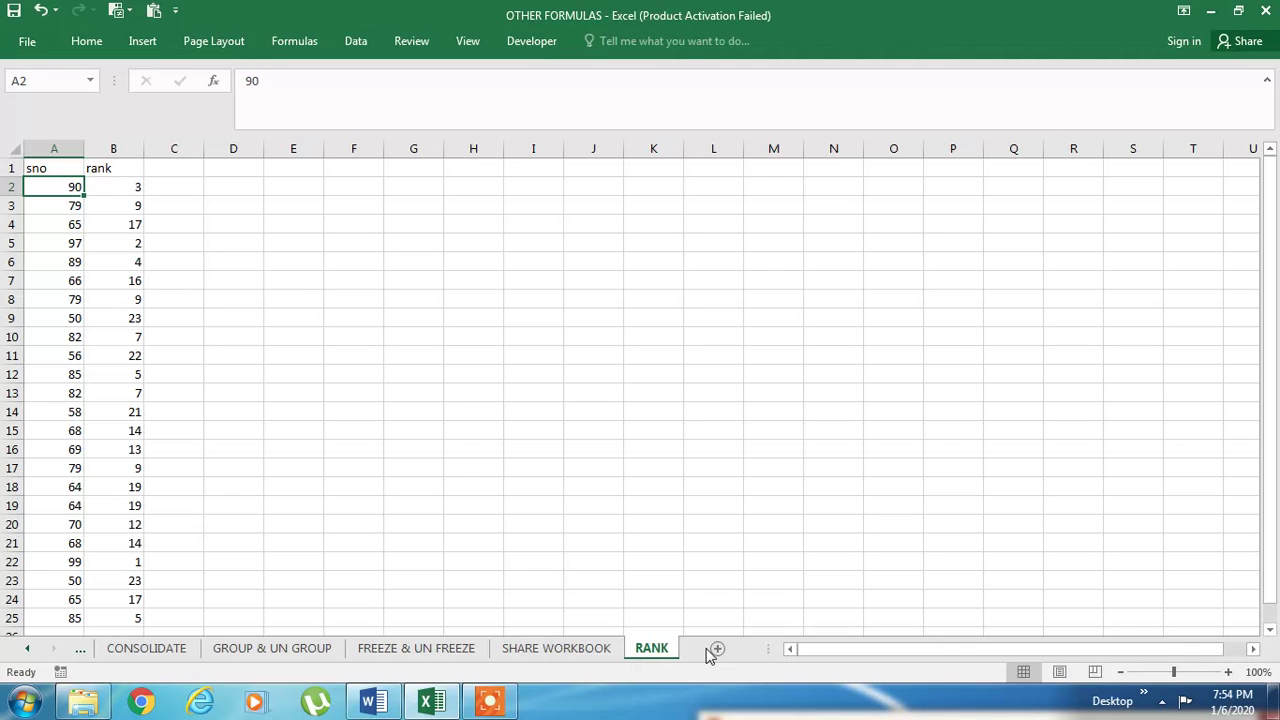
Step: Add a new worksheet named SUBSTITUE
click(716, 648)
double_click(604, 648)
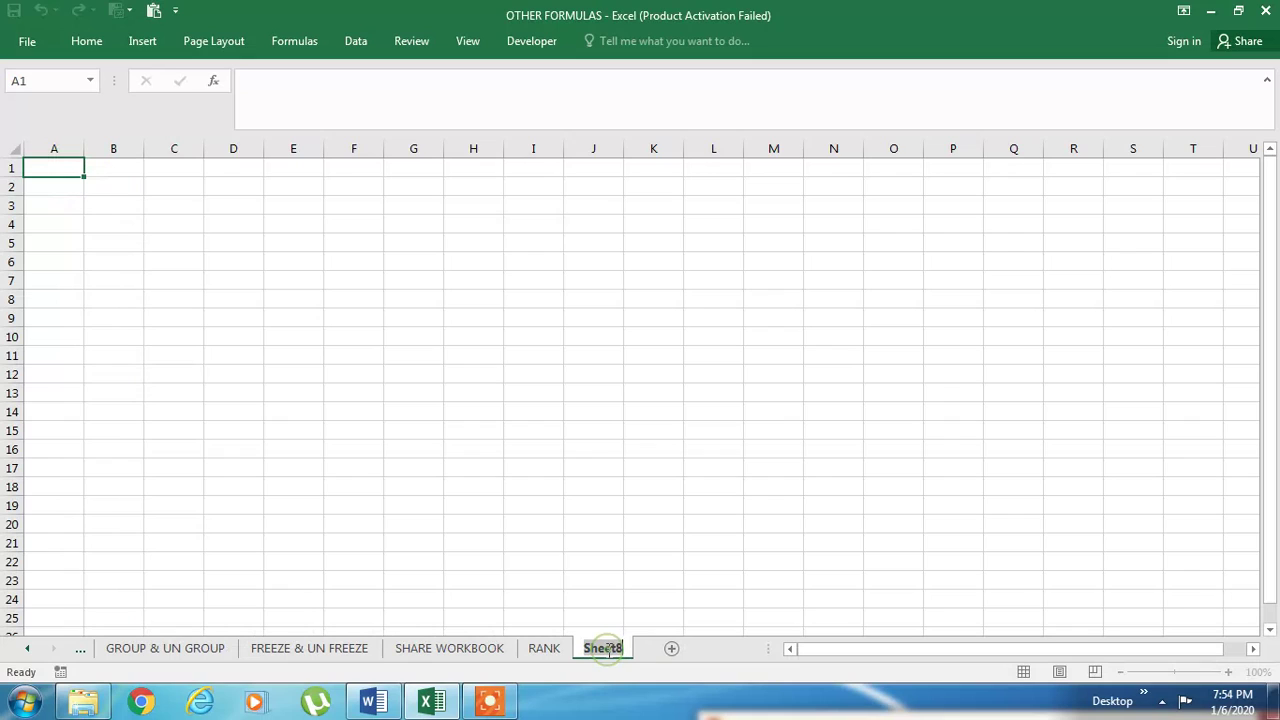
text(SUBSTI)
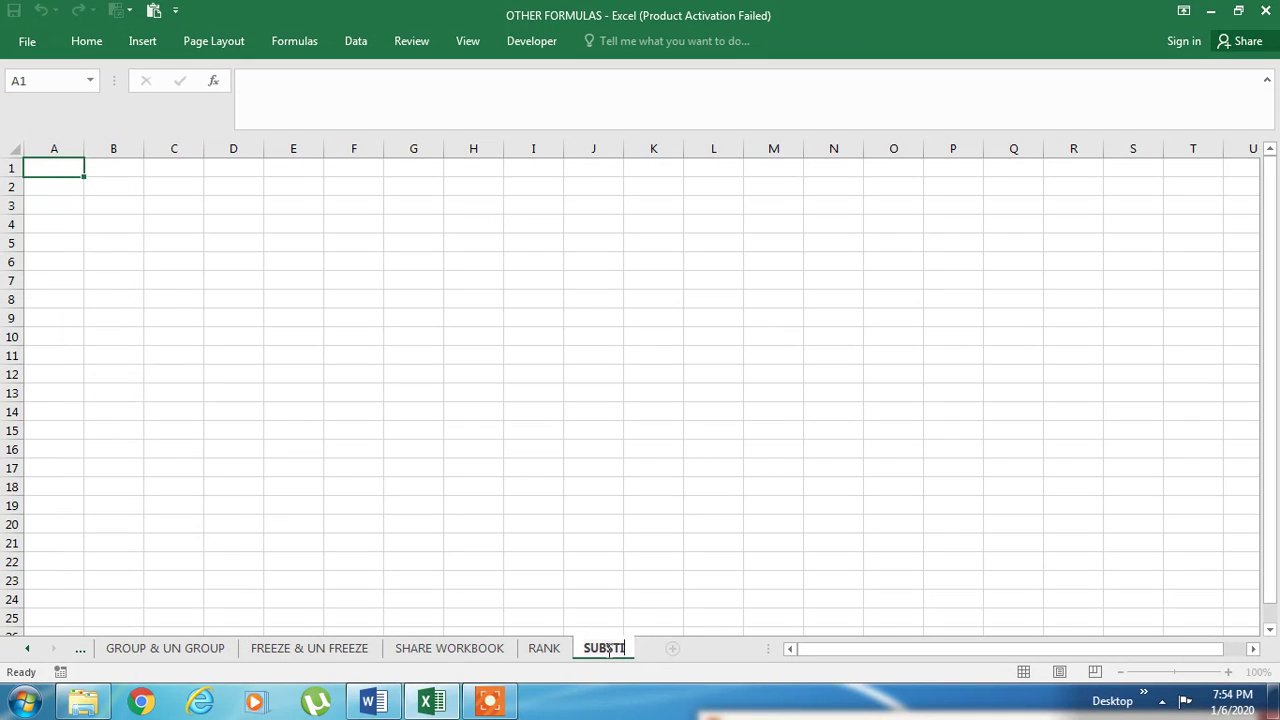
text(TUE)
key(Return)
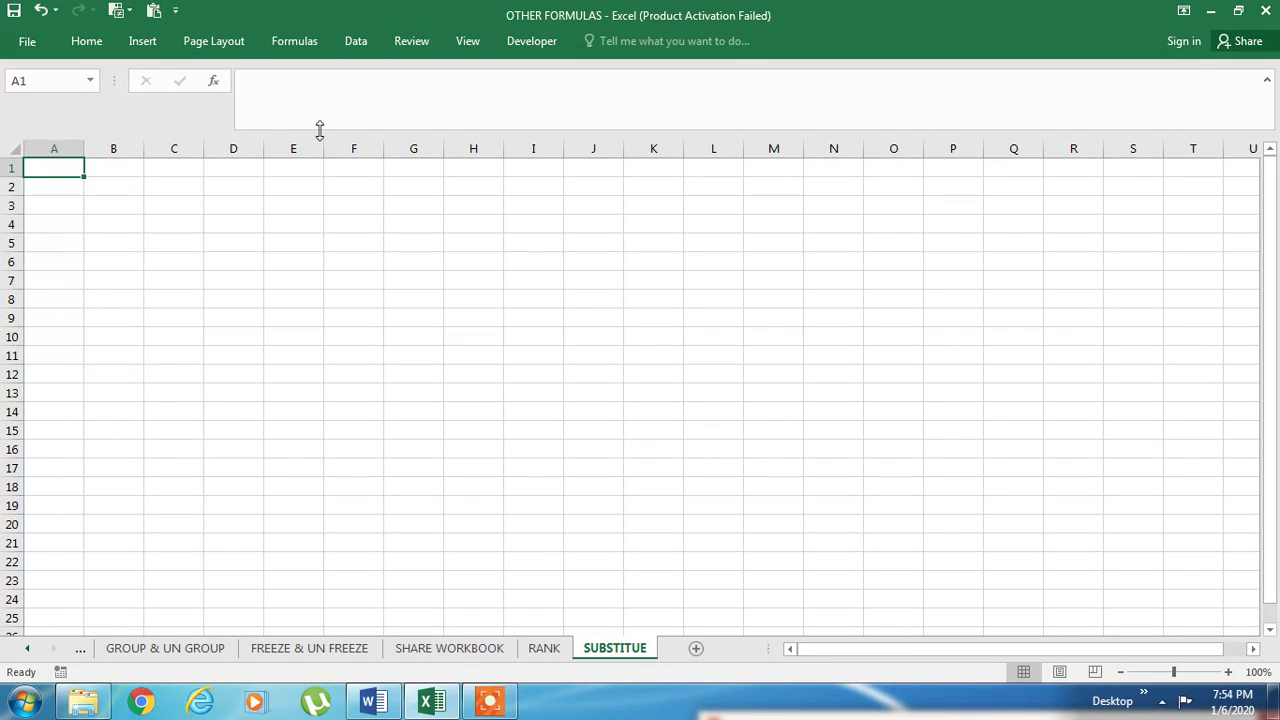
Step: Enter two slash-separated name pairs in A1:A2 and AutoFit column A
text(BALAJI/RAJU)
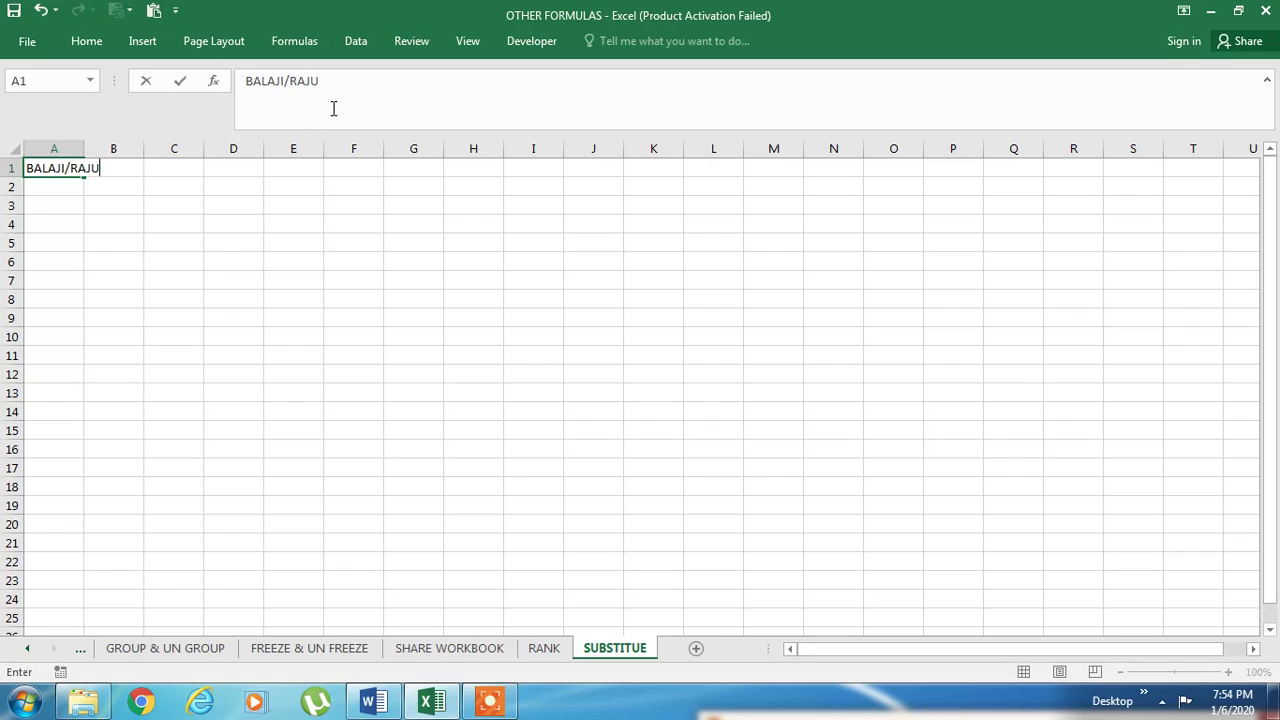
key(Return)
text(RAJU/JA)
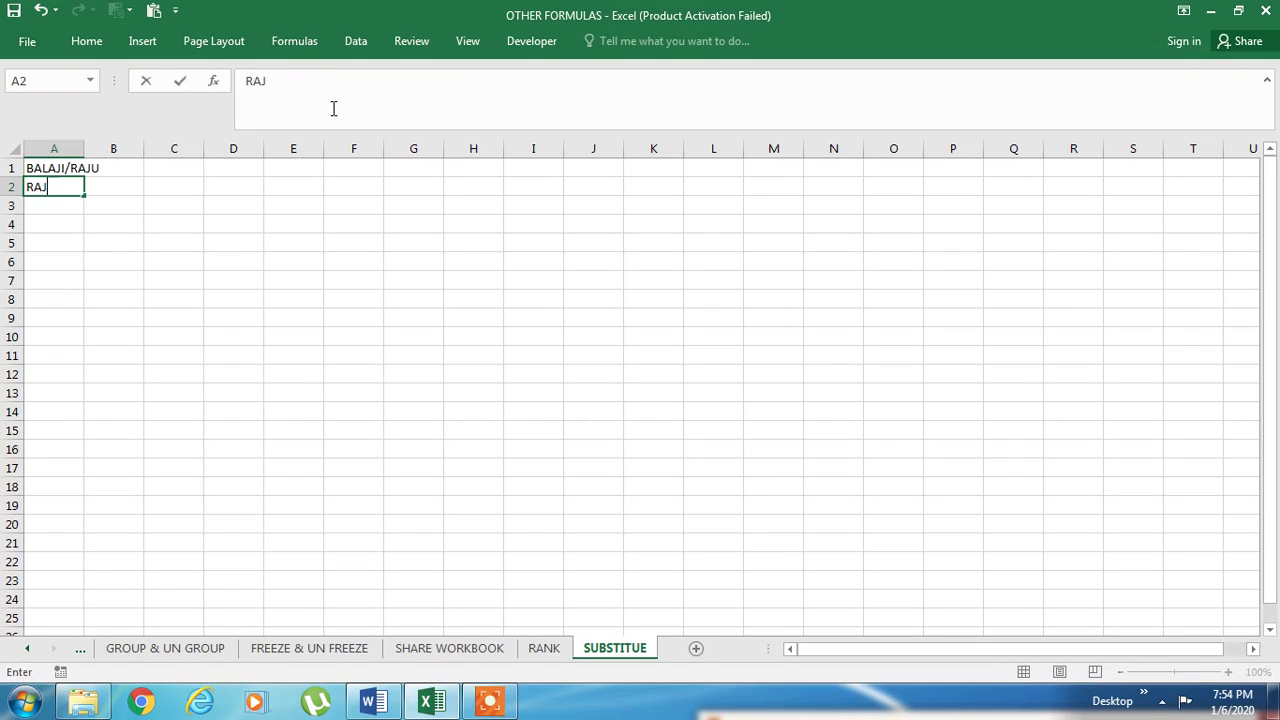
text(GAN)
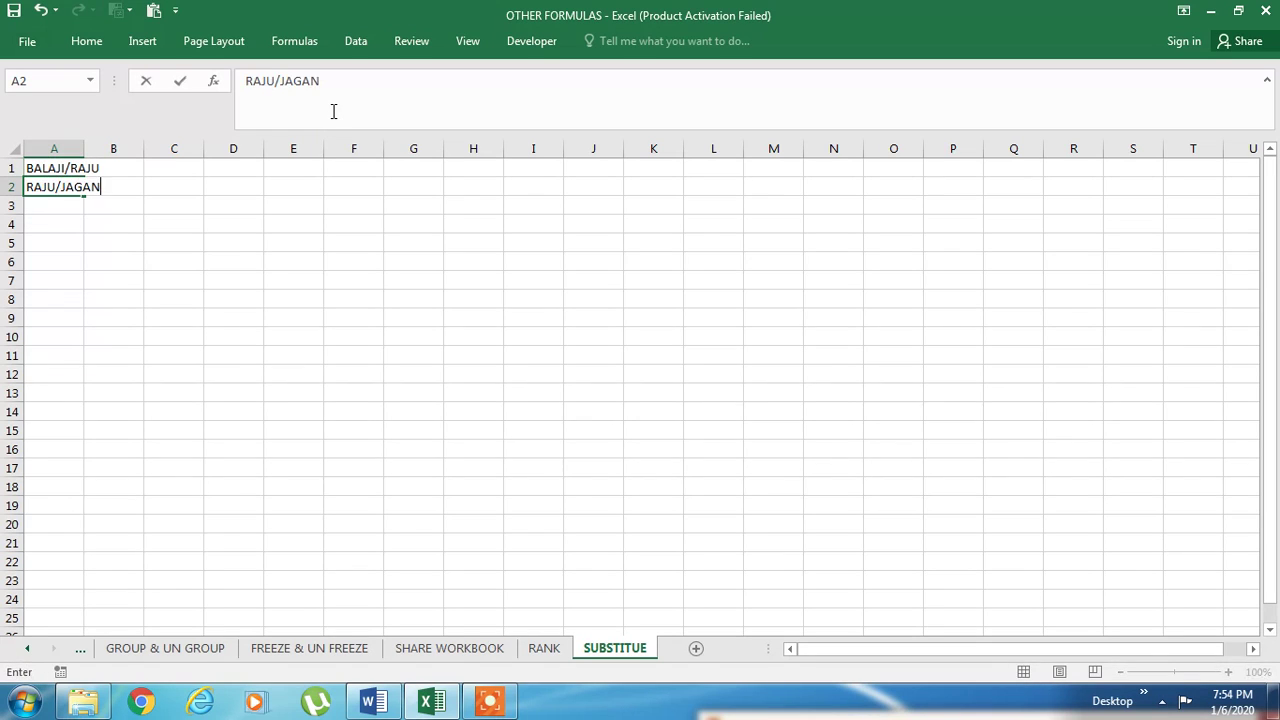
key(Return)
key(Up)
key(Up)
key(shift+Down)
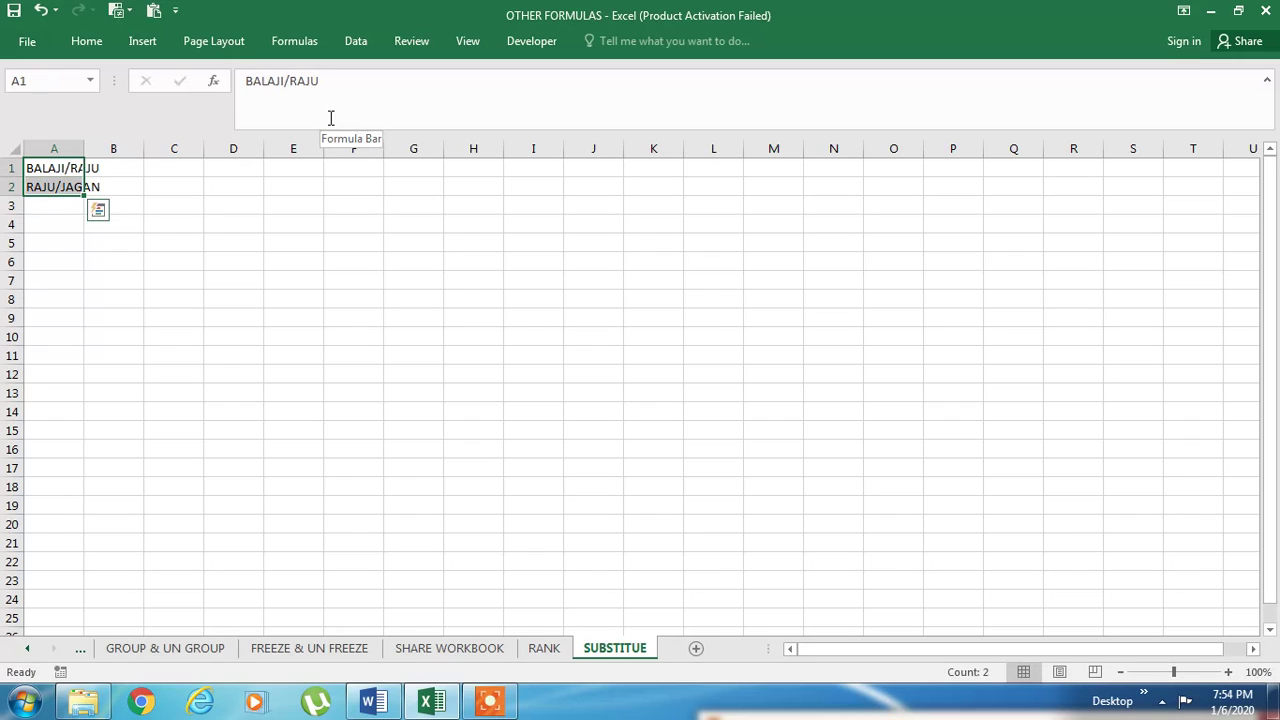
key(alt+h)
key(o)
key(i)
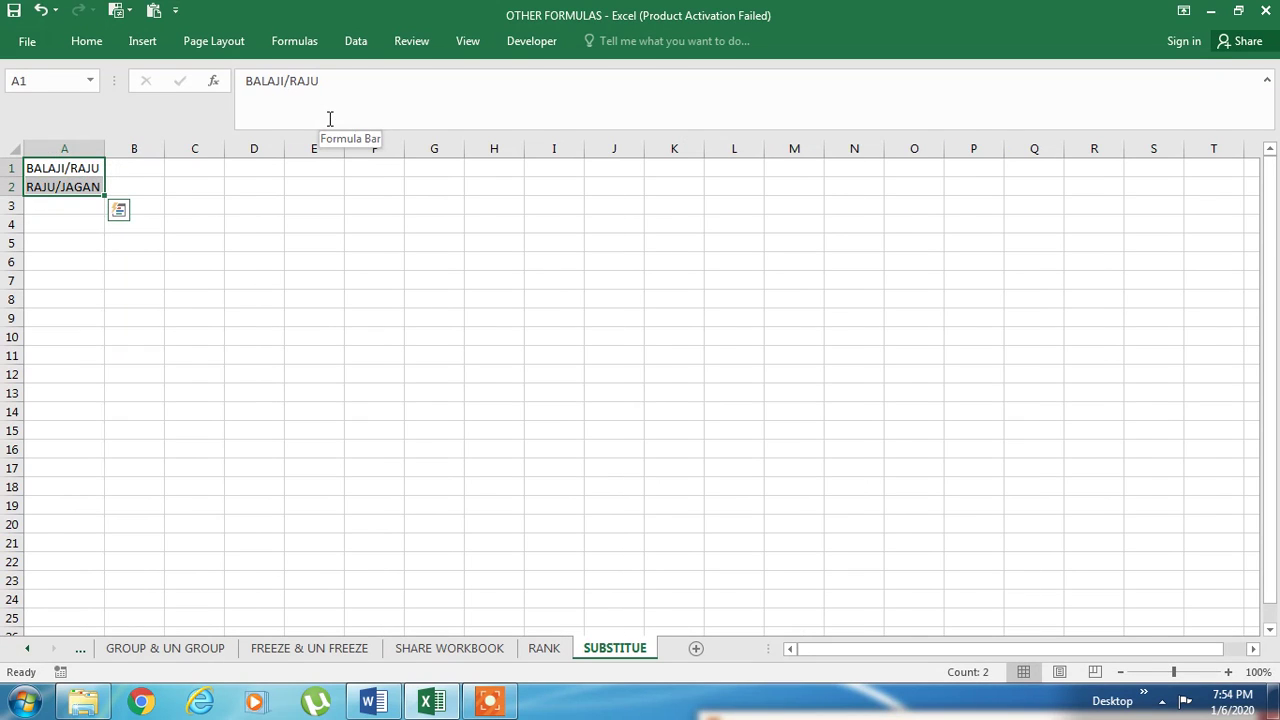
key(Right)
key(Right)
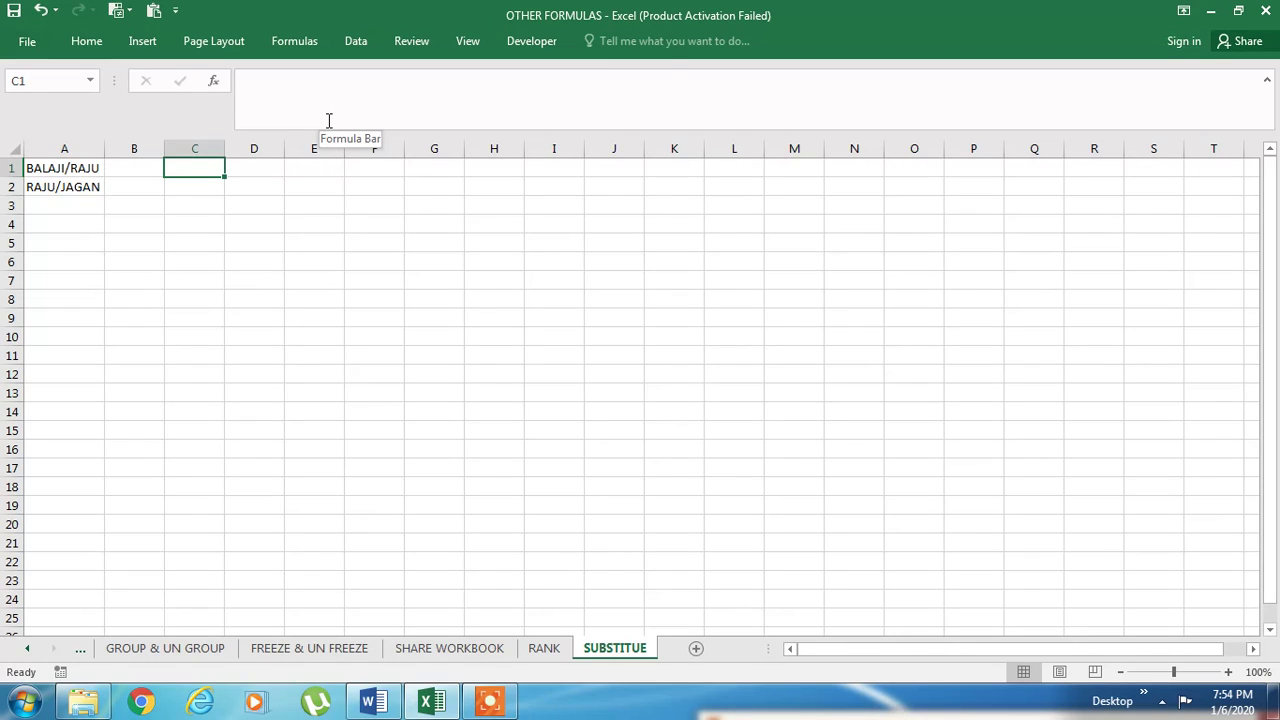
Step: Enter =SUBSTITUTE(A1,"/",":") in C1 to turn the slash into a colon
text(=SUB)
key(Tab)
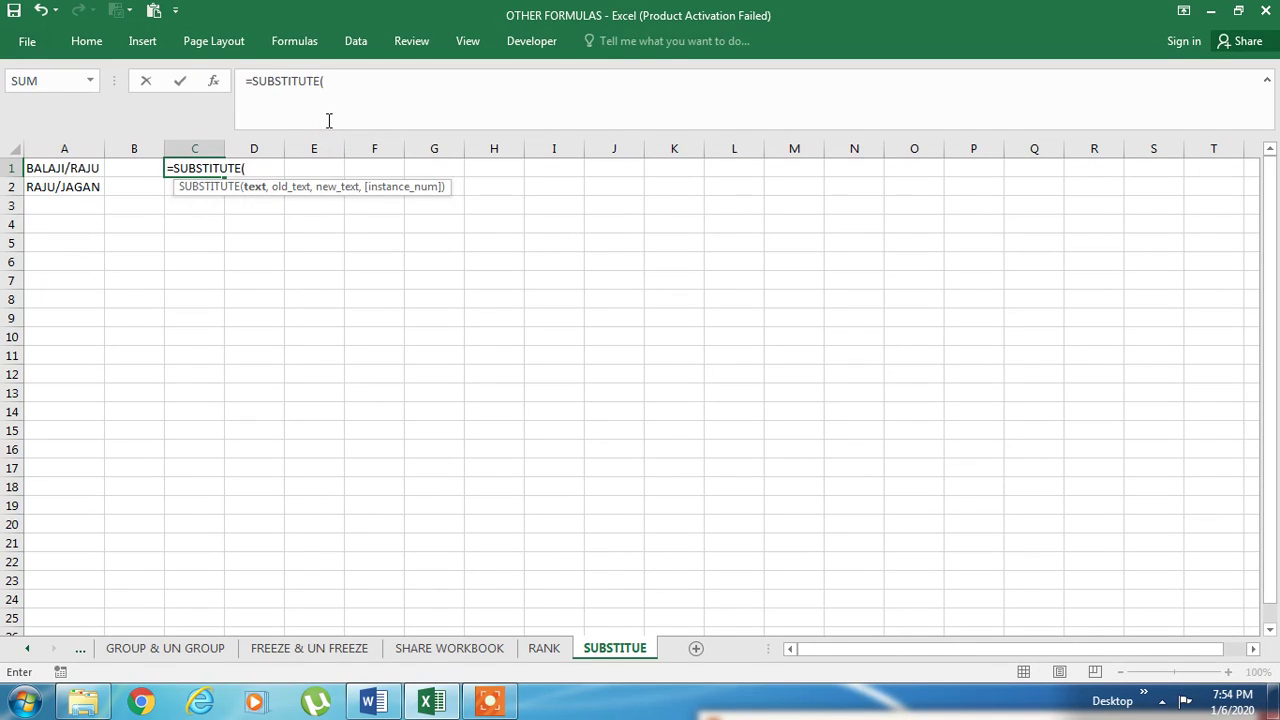
key(Left)
key(Left)
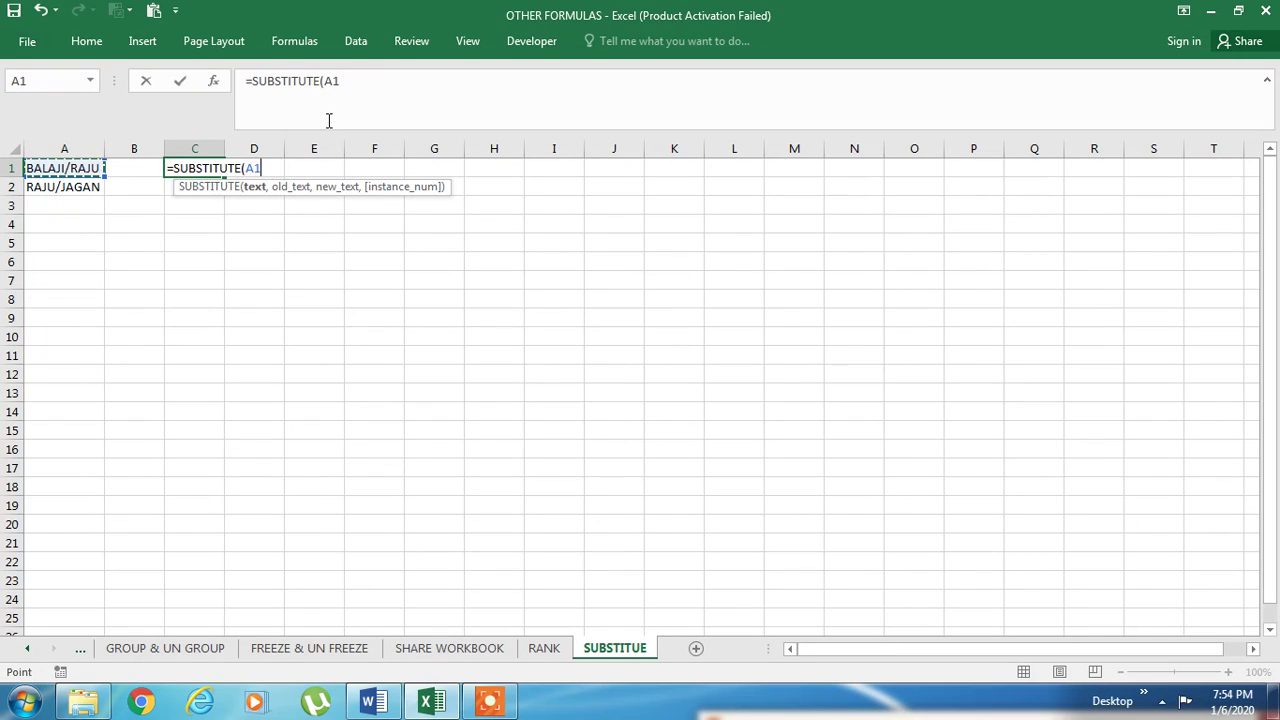
text(,)
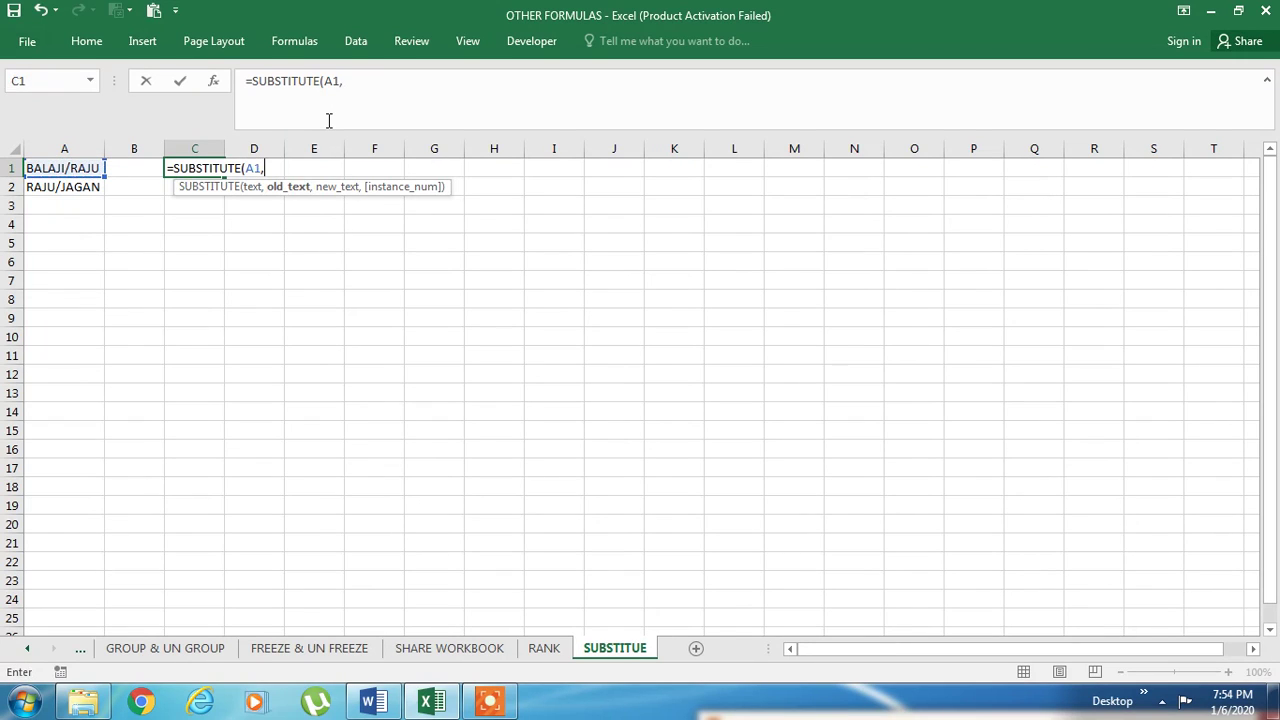
text("/",)
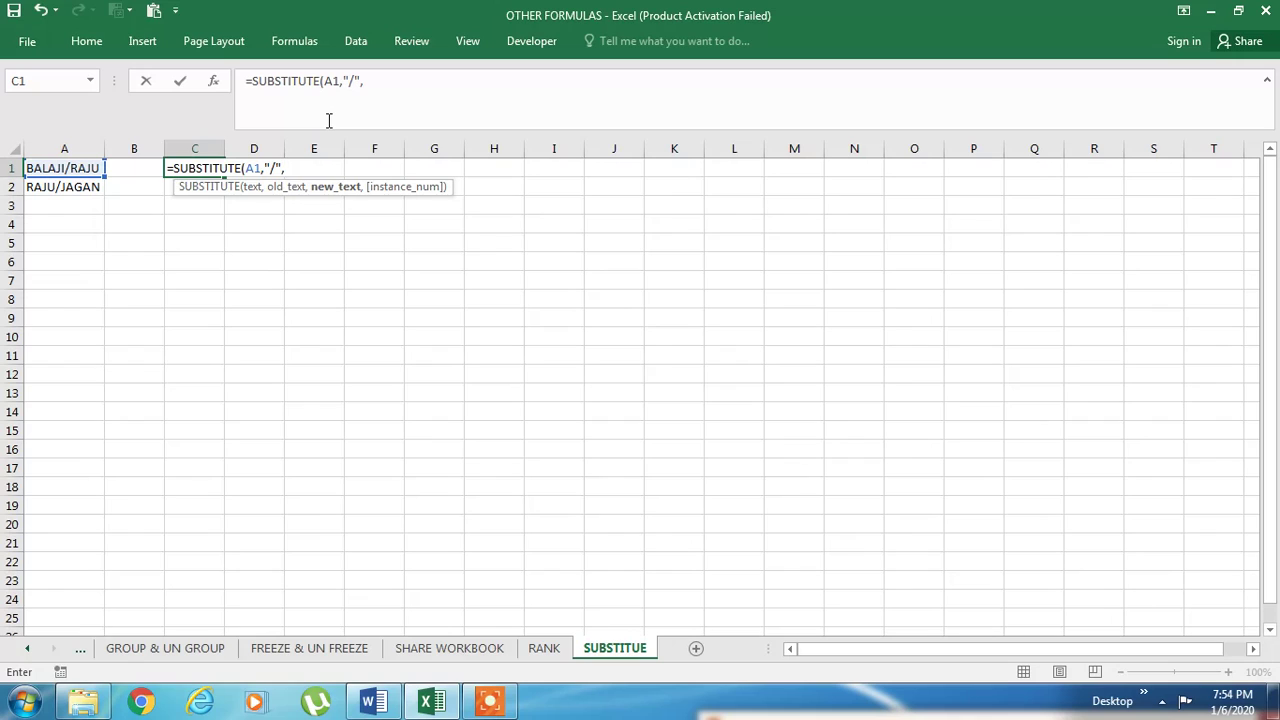
text(":"))
key(Return)
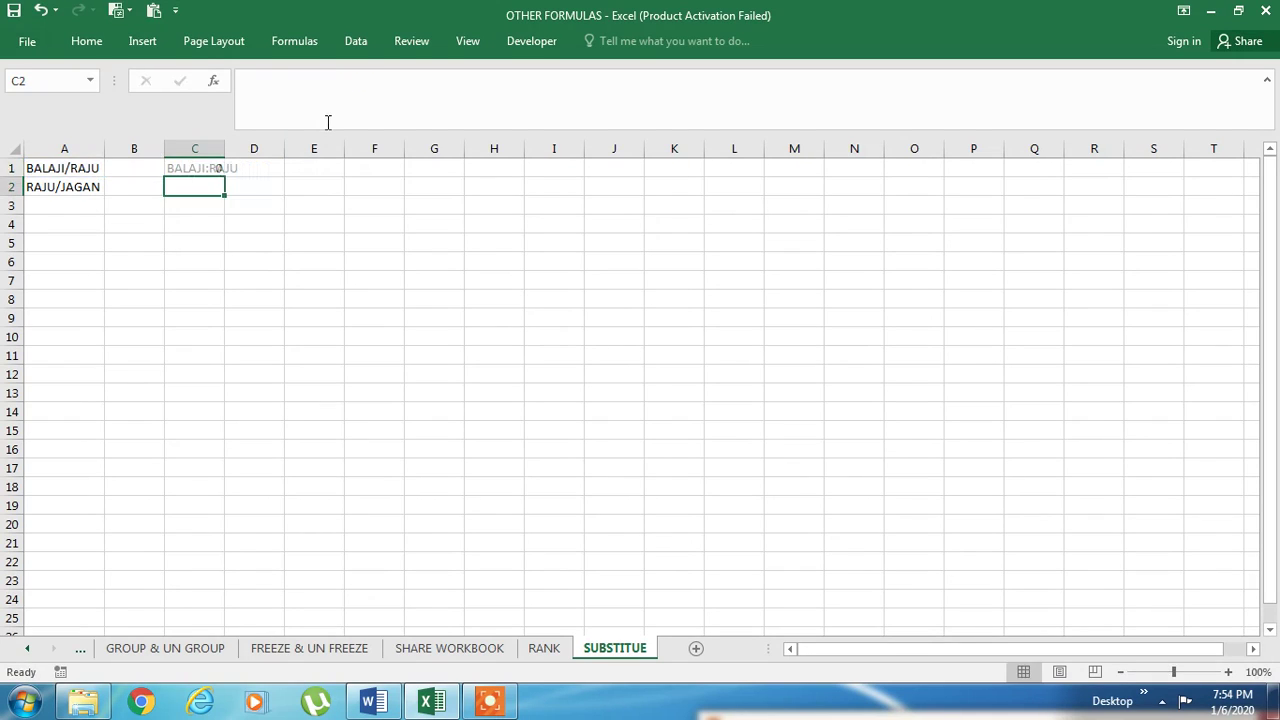
Step: Fill the SUBSTITUTE formula down to C2 and AutoFit column C
key(Up)
key(shift+Down)
key(ctrl+d)
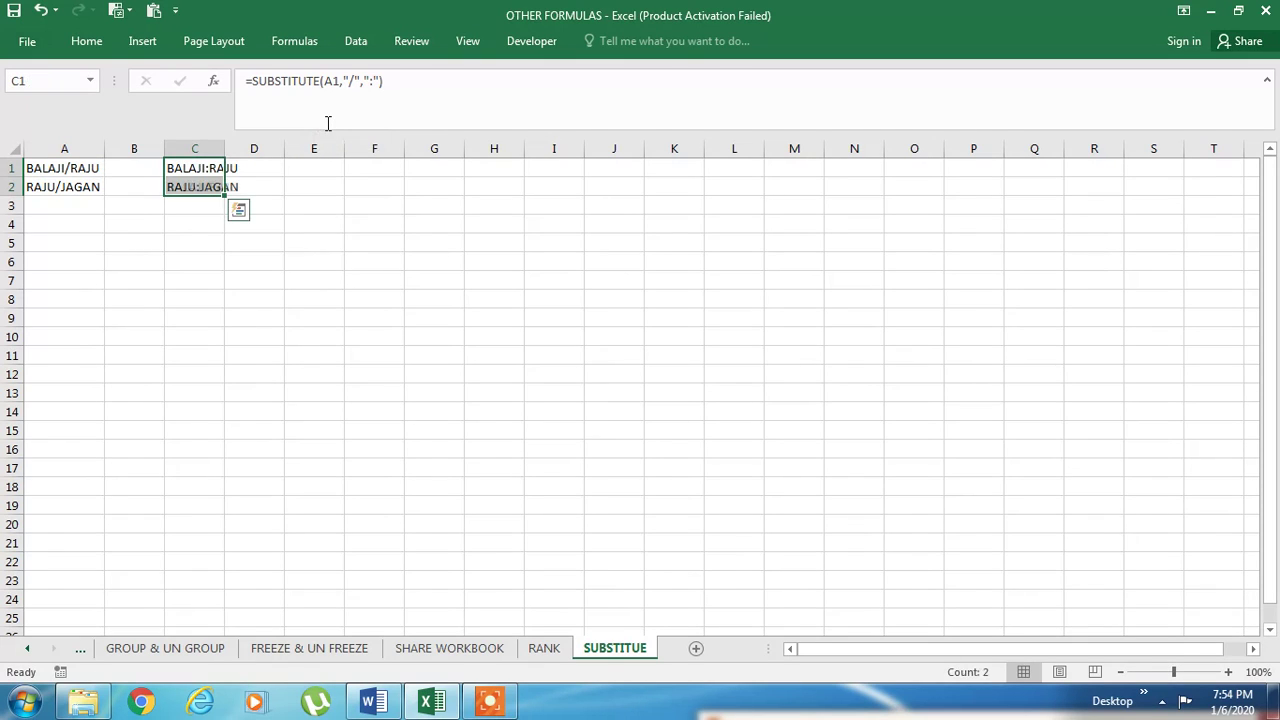
key(alt+h)
key(i)
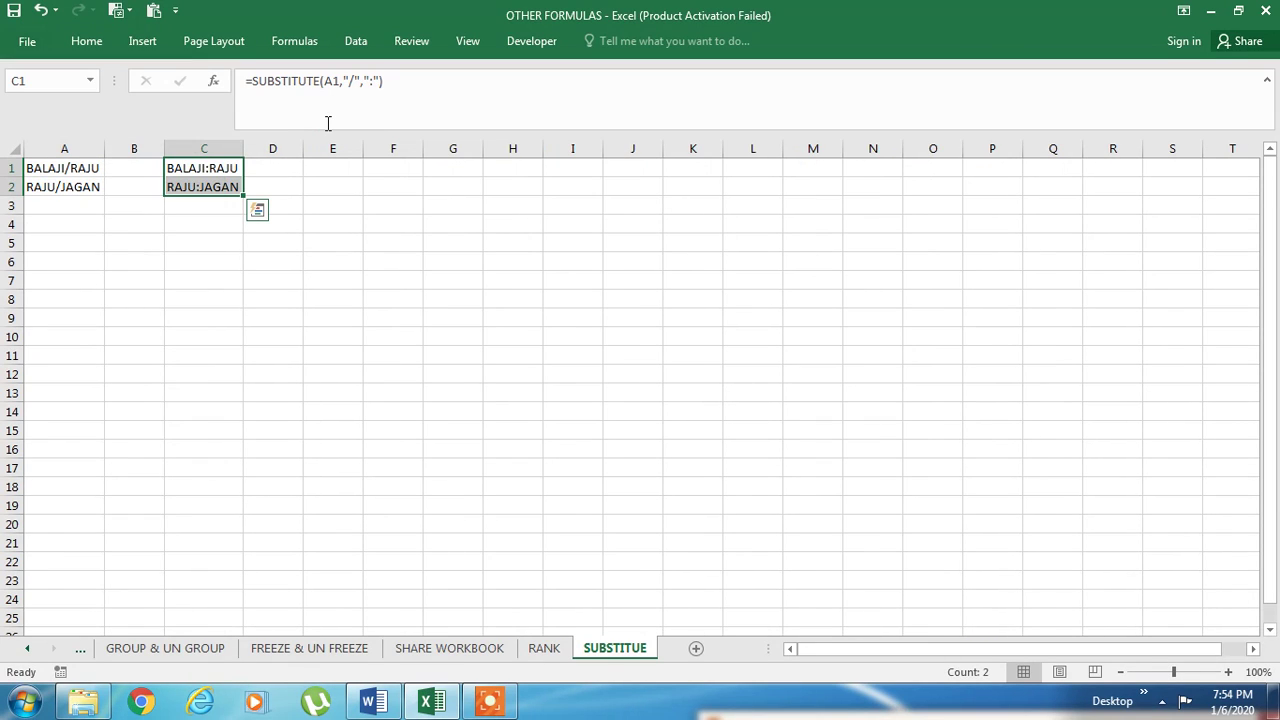